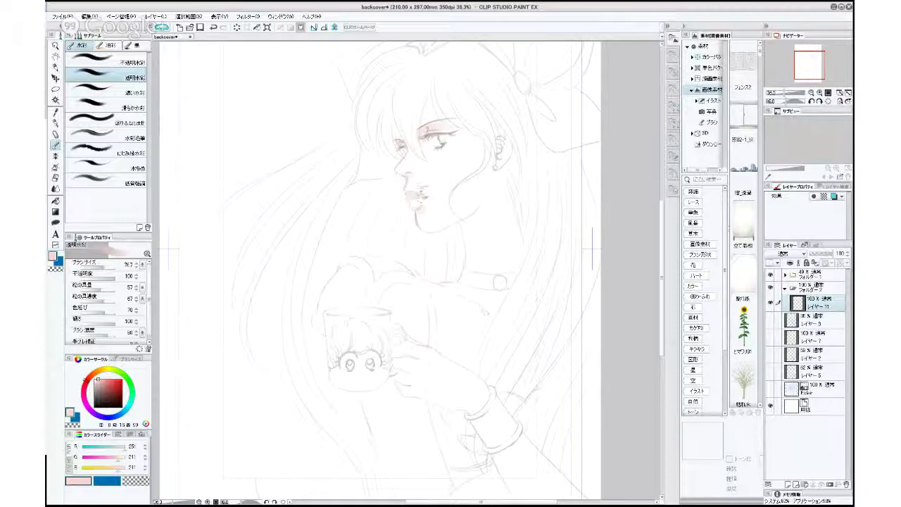
# Shade the inside of the ear and the neck below the jaw with pale pink transparent watercolor, adjusting the brush size.
pyautogui.moveTo(106, 270); pyautogui.dragTo(108, 268)
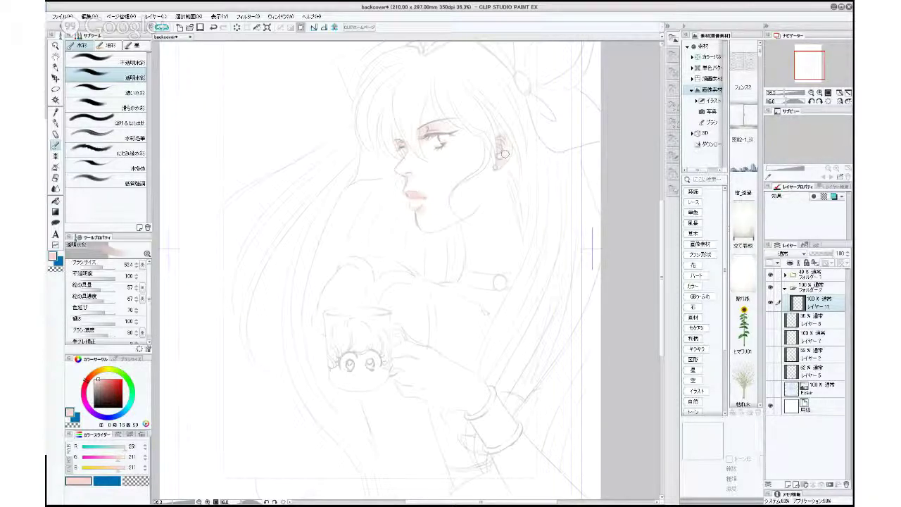
pyautogui.moveTo(501, 146); pyautogui.dragTo(500, 162)
pyautogui.moveTo(102, 268); pyautogui.dragTo(105, 268)
pyautogui.moveTo(104, 267); pyautogui.dragTo(102, 267)
pyautogui.moveTo(473, 212)
pyautogui.mouseDown()
pyautogui.moveTo(460, 221)
pyautogui.moveTo(470, 230)
pyautogui.mouseUp()
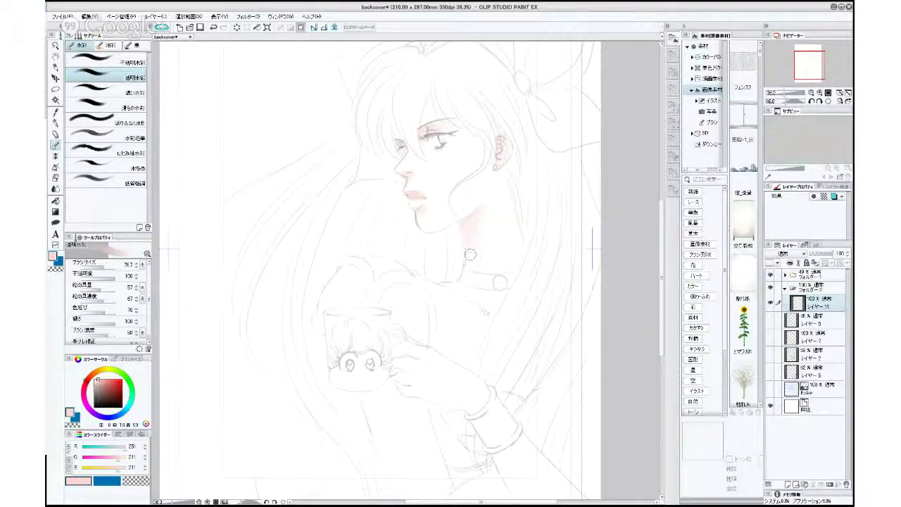
pyautogui.moveTo(476, 224); pyautogui.dragTo(473, 247)
# Shade the shoulder crease below the choker ring in pale pink and undo the last stroke.
pyautogui.click(105, 268)
pyautogui.click(102, 268)
pyautogui.moveTo(485, 302)
pyautogui.mouseDown()
pyautogui.moveTo(452, 285)
pyautogui.moveTo(491, 309)
pyautogui.moveTo(485, 298)
pyautogui.moveTo(504, 298)
pyautogui.moveTo(505, 277)
pyautogui.moveTo(490, 315)
pyautogui.moveTo(479, 298)
pyautogui.moveTo(501, 280)
pyautogui.moveTo(494, 303)
pyautogui.mouseUp()
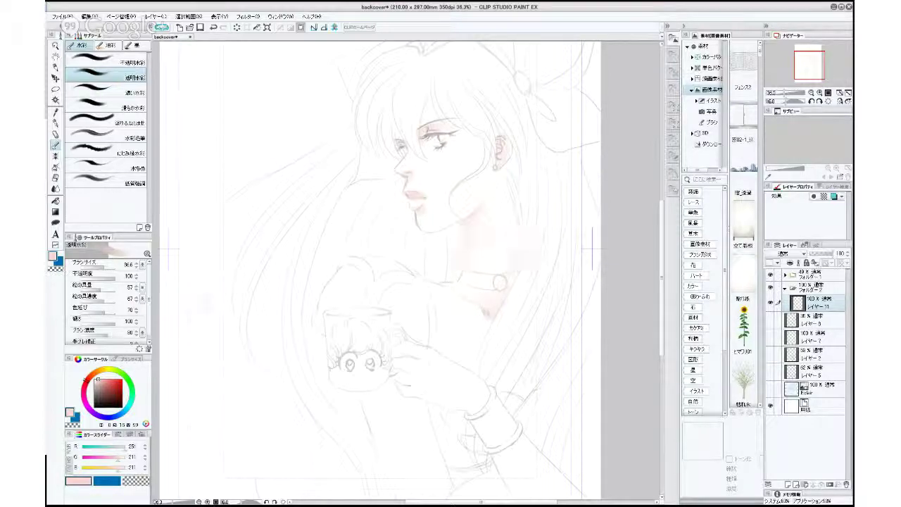
pyautogui.moveTo(104, 267); pyautogui.dragTo(103, 266)
pyautogui.moveTo(500, 318); pyautogui.dragTo(489, 312)
pyautogui.hotkey('ctrl', 'z')
# Shade the fingers and back of the hand holding the cup in pale pink, enlarging the brush to 110.2 for the wrist.
pyautogui.moveTo(468, 399); pyautogui.dragTo(446, 302)
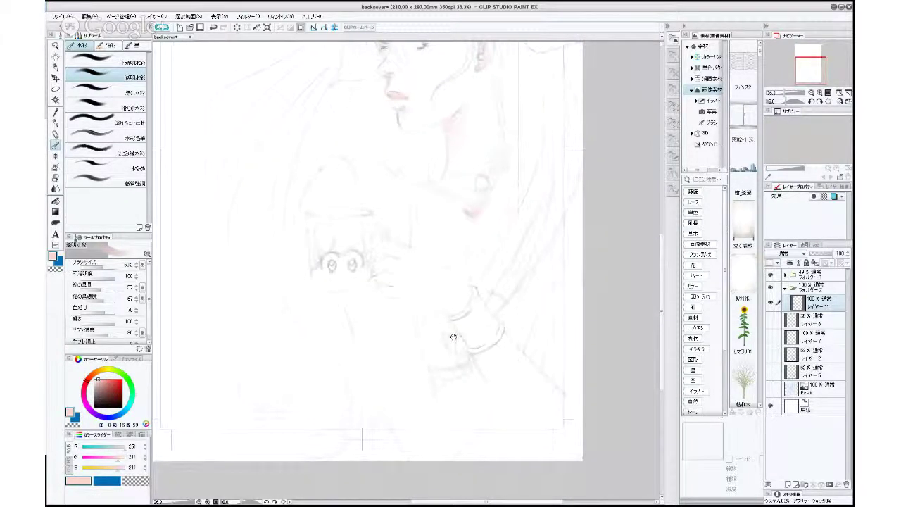
pyautogui.moveTo(453, 337); pyautogui.dragTo(452, 340)
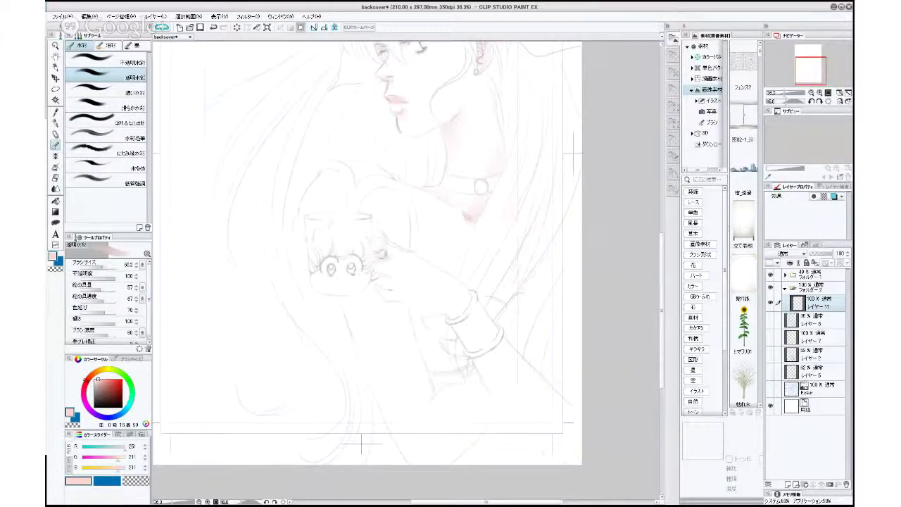
pyautogui.moveTo(398, 260)
pyautogui.mouseDown()
pyautogui.moveTo(378, 267)
pyautogui.moveTo(388, 272)
pyautogui.moveTo(380, 289)
pyautogui.moveTo(399, 297)
pyautogui.mouseUp()
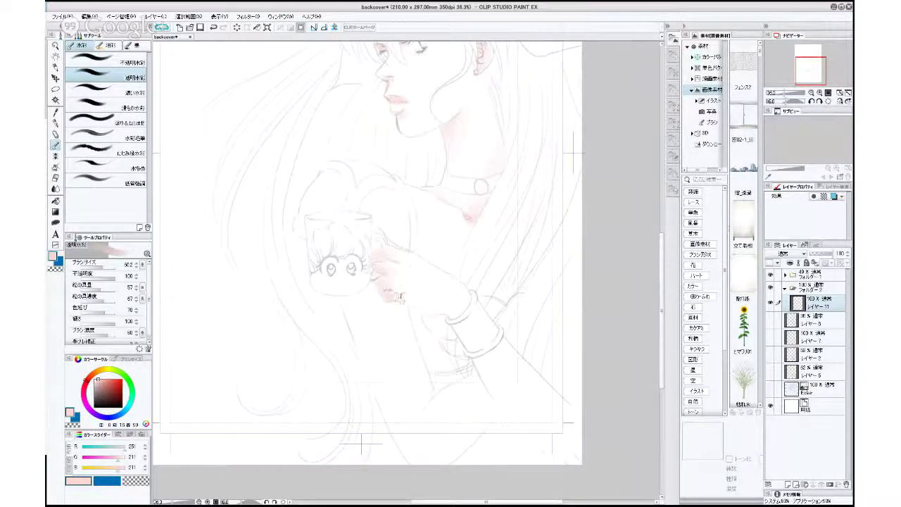
pyautogui.click(106, 267)
pyautogui.moveTo(417, 300)
pyautogui.mouseDown()
pyautogui.moveTo(415, 274)
pyautogui.moveTo(442, 302)
pyautogui.moveTo(402, 263)
pyautogui.moveTo(451, 298)
pyautogui.moveTo(387, 289)
pyautogui.moveTo(445, 301)
pyautogui.mouseUp()
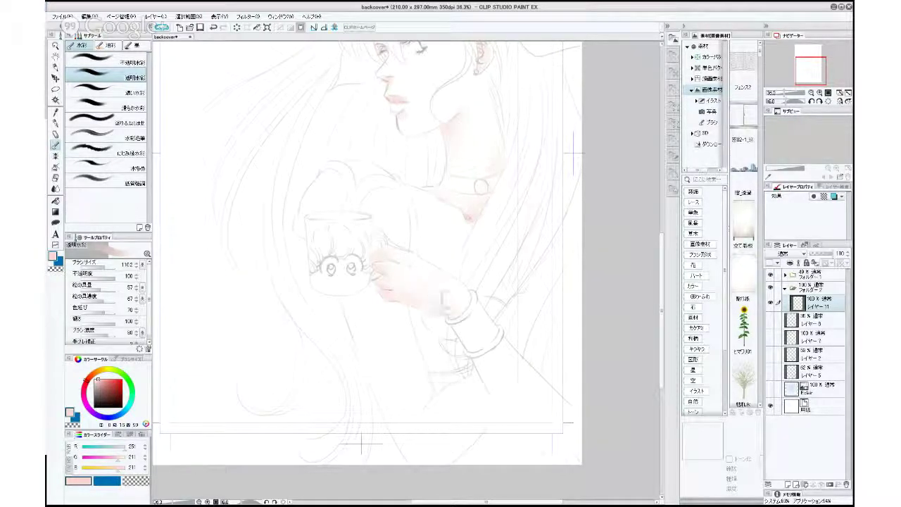
# Shade both arms below the hand with broad pale pink strokes, enlarging the brush up to 227.5.
pyautogui.moveTo(486, 364)
pyautogui.mouseDown()
pyautogui.moveTo(509, 409)
pyautogui.moveTo(488, 356)
pyautogui.moveTo(522, 416)
pyautogui.moveTo(503, 372)
pyautogui.moveTo(528, 400)
pyautogui.moveTo(501, 354)
pyautogui.moveTo(480, 362)
pyautogui.moveTo(538, 432)
pyautogui.moveTo(509, 367)
pyautogui.moveTo(497, 369)
pyautogui.moveTo(548, 415)
pyautogui.mouseUp()
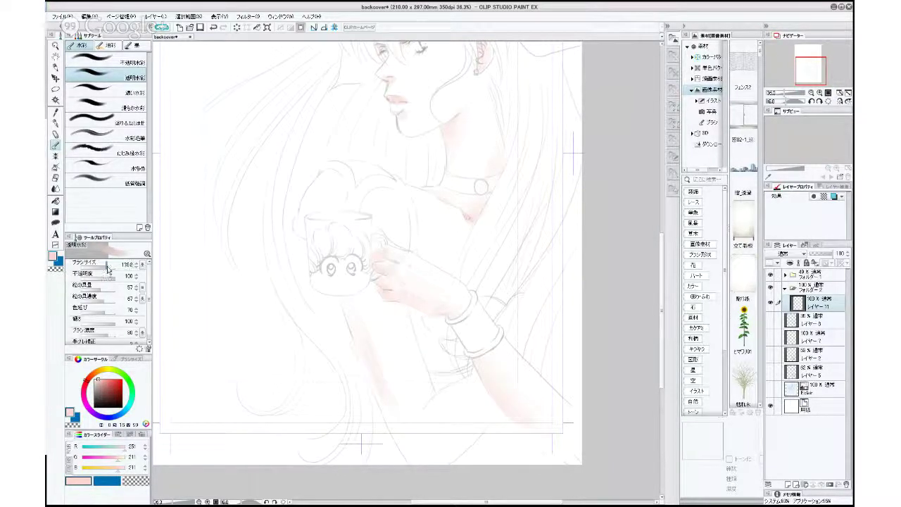
pyautogui.click(107, 267)
pyautogui.moveTo(364, 293)
pyautogui.mouseDown()
pyautogui.moveTo(377, 354)
pyautogui.moveTo(353, 288)
pyautogui.moveTo(363, 327)
pyautogui.moveTo(368, 291)
pyautogui.moveTo(408, 432)
pyautogui.moveTo(372, 326)
pyautogui.moveTo(409, 430)
pyautogui.moveTo(378, 367)
pyautogui.moveTo(385, 396)
pyautogui.moveTo(391, 361)
pyautogui.mouseUp()
pyautogui.moveTo(422, 462)
pyautogui.mouseDown()
pyautogui.moveTo(482, 407)
pyautogui.moveTo(419, 452)
pyautogui.moveTo(468, 432)
pyautogui.moveTo(456, 440)
pyautogui.moveTo(457, 417)
pyautogui.moveTo(475, 430)
pyautogui.moveTo(422, 437)
pyautogui.moveTo(383, 361)
pyautogui.moveTo(423, 447)
pyautogui.moveTo(470, 424)
pyautogui.moveTo(420, 435)
pyautogui.moveTo(391, 361)
pyautogui.moveTo(424, 442)
pyautogui.moveTo(445, 433)
pyautogui.mouseUp()
pyautogui.moveTo(509, 374)
pyautogui.mouseDown()
pyautogui.moveTo(523, 361)
pyautogui.moveTo(522, 371)
pyautogui.moveTo(520, 360)
pyautogui.moveTo(473, 373)
pyautogui.moveTo(502, 373)
pyautogui.mouseUp()
# Add a new layer above the pink shading layer and set its blending mode to Multiply.
pyautogui.scroll(5, 485, 375)
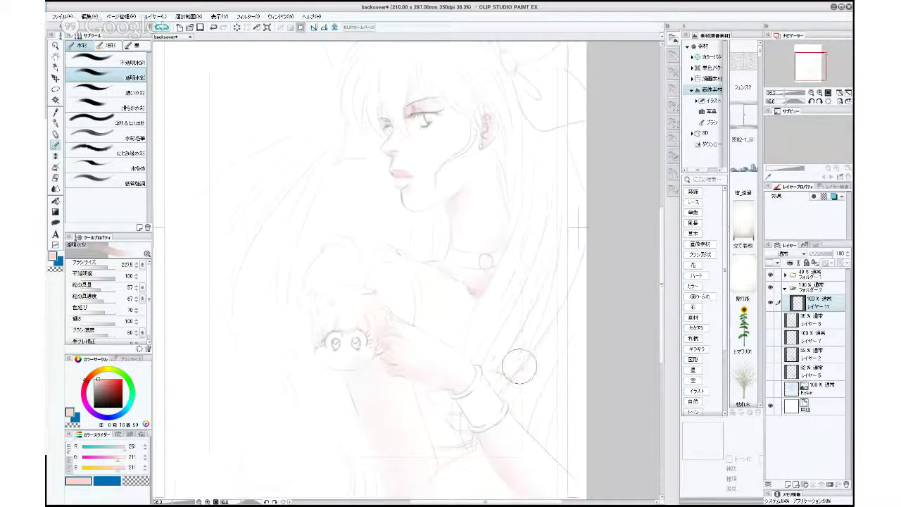
pyautogui.click(790, 484)
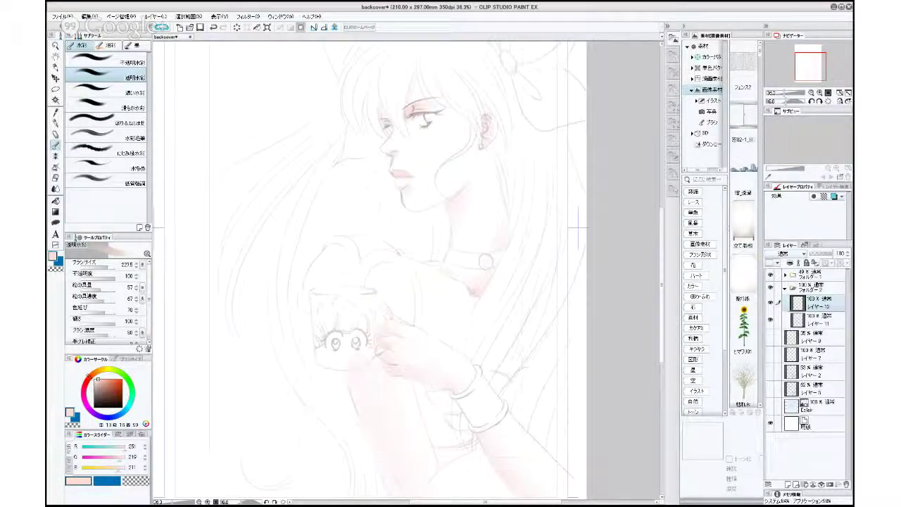
pyautogui.click(785, 279)
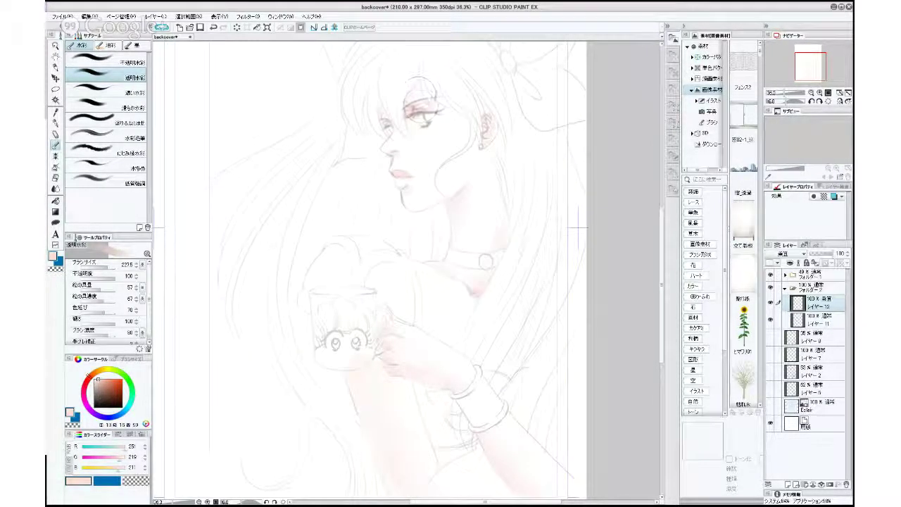
# Lay a pale peach tint (R 251, G 219, B 211) over the cheek, mouth and chin on the Multiply layer.
pyautogui.moveTo(417, 114)
pyautogui.mouseDown()
pyautogui.moveTo(399, 133)
pyautogui.moveTo(390, 122)
pyautogui.moveTo(425, 147)
pyautogui.moveTo(405, 149)
pyautogui.moveTo(423, 195)
pyautogui.moveTo(423, 182)
pyautogui.moveTo(414, 188)
pyautogui.moveTo(400, 173)
pyautogui.moveTo(419, 150)
pyautogui.mouseUp()
pyautogui.moveTo(107, 267); pyautogui.dragTo(103, 267)
pyautogui.moveTo(400, 166); pyautogui.dragTo(394, 168)
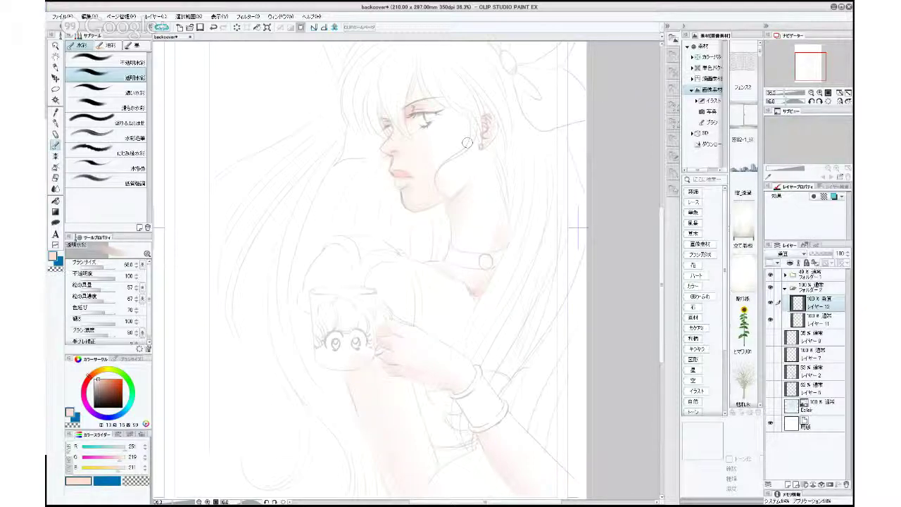
pyautogui.click(105, 266)
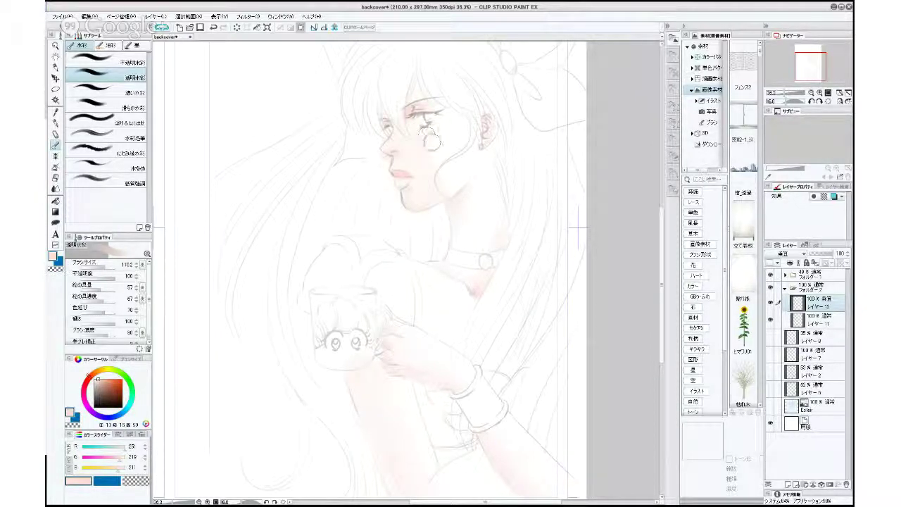
pyautogui.moveTo(425, 143); pyautogui.dragTo(423, 157)
pyautogui.hotkey('ctrl', 'z')
pyautogui.hotkey('ctrl', 'z')
pyautogui.moveTo(431, 143); pyautogui.dragTo(436, 170)
pyautogui.hotkey('ctrl', 'z')
# Tint the cheek with broad peach strokes using a larger brush, and the ear with brush size 76.7.
pyautogui.click(107, 267)
pyautogui.moveTo(397, 152)
pyautogui.mouseDown()
pyautogui.moveTo(414, 188)
pyautogui.moveTo(450, 180)
pyautogui.moveTo(441, 172)
pyautogui.moveTo(456, 176)
pyautogui.moveTo(449, 166)
pyautogui.moveTo(446, 184)
pyautogui.moveTo(414, 174)
pyautogui.moveTo(454, 157)
pyautogui.mouseUp()
pyautogui.click(103, 265)
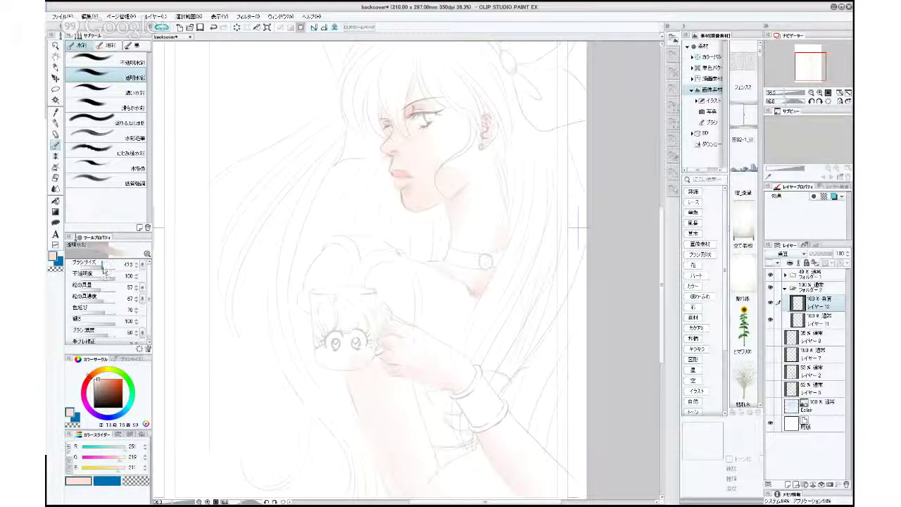
pyautogui.click(107, 264)
pyautogui.moveTo(484, 113)
pyautogui.mouseDown()
pyautogui.moveTo(487, 141)
pyautogui.moveTo(492, 128)
pyautogui.moveTo(483, 144)
pyautogui.moveTo(488, 112)
pyautogui.moveTo(490, 122)
pyautogui.mouseUp()
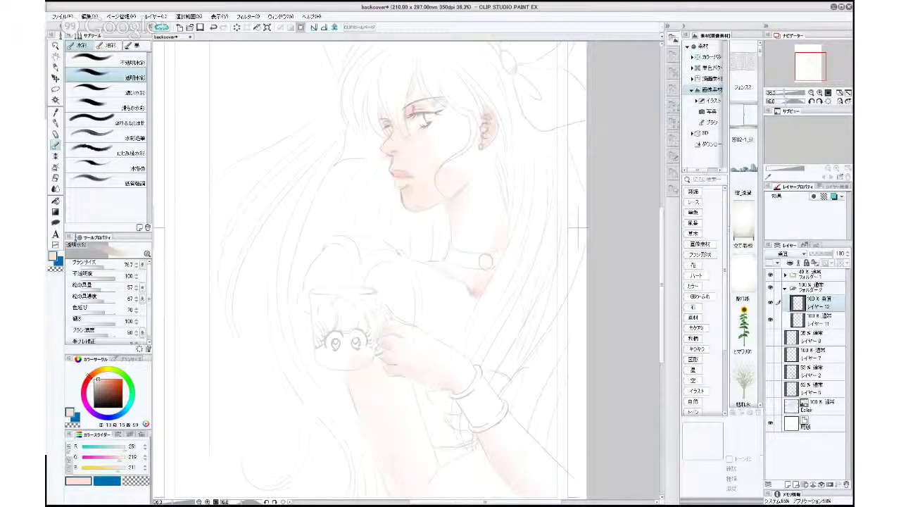
# Tint the forehead, eye area and nose in peach, reducing the brush to 50.2 for the area around the mouth.
pyautogui.moveTo(417, 97)
pyautogui.mouseDown()
pyautogui.moveTo(381, 102)
pyautogui.moveTo(392, 128)
pyautogui.mouseUp()
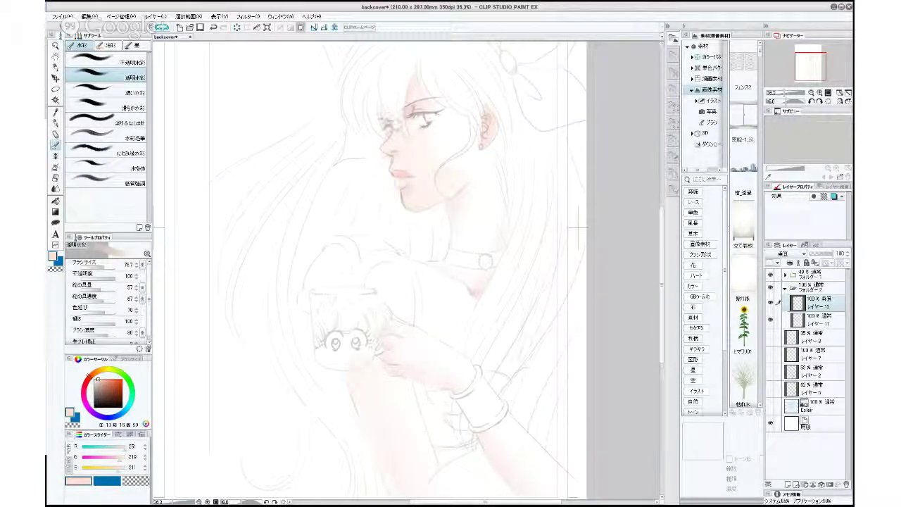
pyautogui.moveTo(421, 96)
pyautogui.mouseDown()
pyautogui.moveTo(435, 114)
pyautogui.moveTo(434, 100)
pyautogui.mouseUp()
pyautogui.moveTo(417, 131)
pyautogui.mouseDown()
pyautogui.moveTo(411, 111)
pyautogui.moveTo(425, 108)
pyautogui.moveTo(382, 118)
pyautogui.moveTo(435, 105)
pyautogui.mouseUp()
pyautogui.moveTo(383, 144); pyautogui.dragTo(392, 162)
pyautogui.moveTo(105, 267); pyautogui.dragTo(102, 266)
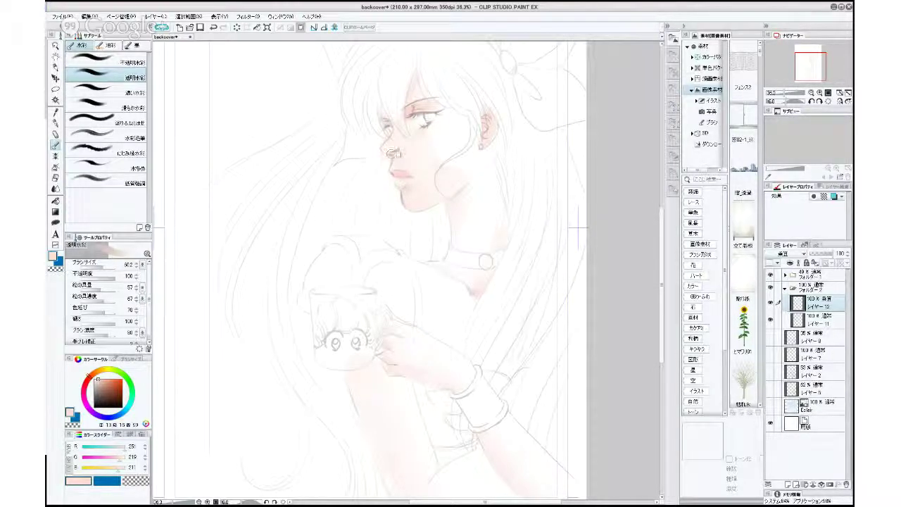
pyautogui.moveTo(394, 154)
pyautogui.mouseDown()
pyautogui.moveTo(392, 162)
pyautogui.moveTo(416, 176)
pyautogui.mouseUp()
# Set the brush size to 140.3 and tint the neck, shoulder and upper chest in peach.
pyautogui.moveTo(104, 265); pyautogui.dragTo(116, 264)
pyautogui.moveTo(448, 158)
pyautogui.mouseDown()
pyautogui.moveTo(482, 150)
pyautogui.moveTo(456, 210)
pyautogui.moveTo(465, 194)
pyautogui.moveTo(458, 236)
pyautogui.moveTo(475, 186)
pyautogui.moveTo(464, 210)
pyautogui.moveTo(460, 204)
pyautogui.moveTo(482, 191)
pyautogui.mouseUp()
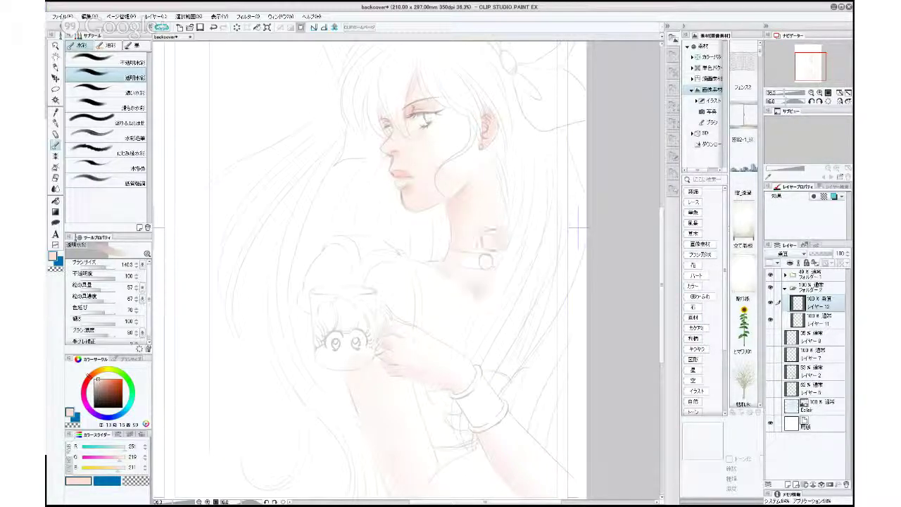
pyautogui.moveTo(470, 291); pyautogui.dragTo(448, 271)
pyautogui.moveTo(458, 308)
pyautogui.mouseDown()
pyautogui.moveTo(420, 287)
pyautogui.moveTo(425, 330)
pyautogui.moveTo(452, 325)
pyautogui.moveTo(453, 335)
pyautogui.moveTo(429, 293)
pyautogui.moveTo(460, 349)
pyautogui.moveTo(420, 282)
pyautogui.moveTo(461, 336)
pyautogui.moveTo(445, 331)
pyautogui.moveTo(461, 347)
pyautogui.moveTo(434, 308)
pyautogui.moveTo(461, 348)
pyautogui.moveTo(449, 327)
pyautogui.moveTo(468, 339)
pyautogui.mouseUp()
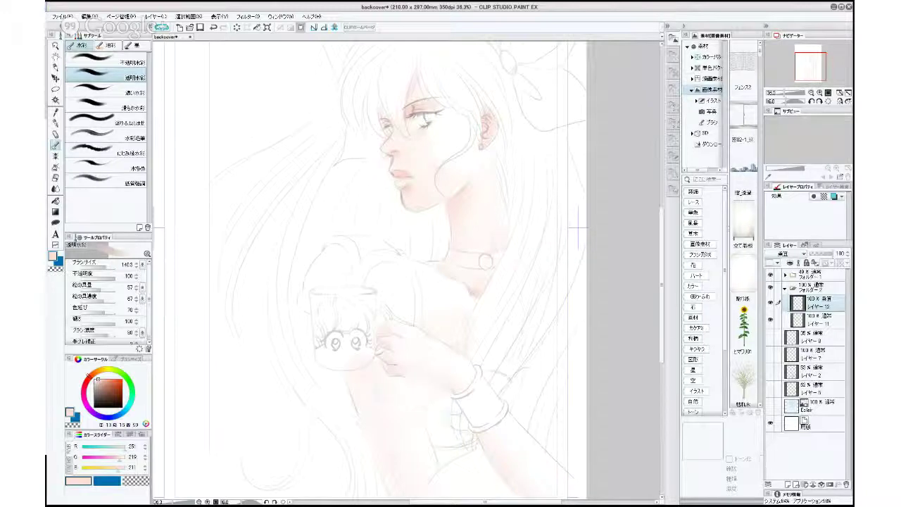
# Tint the hand, both arms and the upper body in peach, and check the coloring with the line art folder briefly hidden.
pyautogui.moveTo(410, 354)
pyautogui.mouseDown()
pyautogui.moveTo(388, 338)
pyautogui.moveTo(397, 331)
pyautogui.moveTo(388, 345)
pyautogui.moveTo(395, 352)
pyautogui.moveTo(406, 344)
pyautogui.moveTo(421, 369)
pyautogui.moveTo(417, 349)
pyautogui.moveTo(441, 370)
pyautogui.moveTo(417, 340)
pyautogui.moveTo(450, 370)
pyautogui.moveTo(398, 327)
pyautogui.moveTo(416, 355)
pyautogui.moveTo(463, 381)
pyautogui.moveTo(420, 347)
pyautogui.moveTo(418, 369)
pyautogui.moveTo(508, 463)
pyautogui.moveTo(508, 434)
pyautogui.moveTo(536, 468)
pyautogui.moveTo(508, 422)
pyautogui.moveTo(546, 477)
pyautogui.moveTo(505, 449)
pyautogui.moveTo(552, 490)
pyautogui.mouseUp()
pyautogui.moveTo(521, 464); pyautogui.dragTo(542, 487)
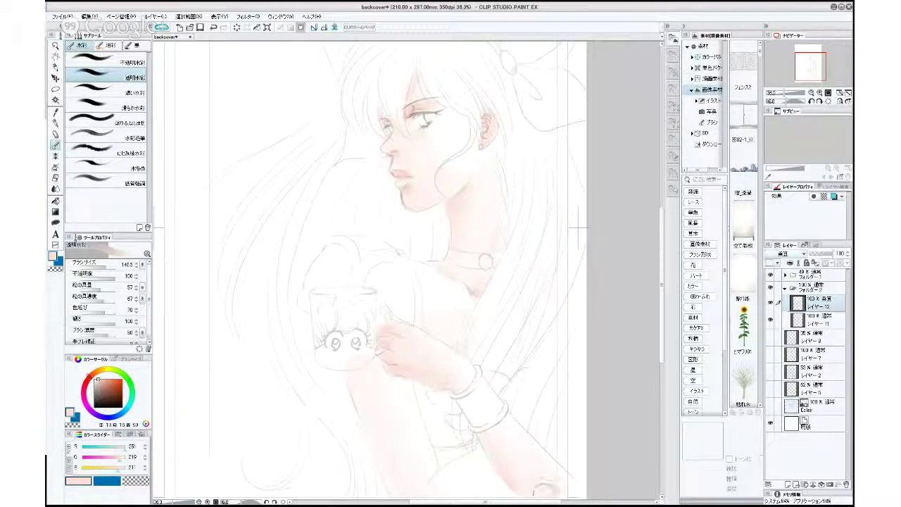
pyautogui.moveTo(362, 379)
pyautogui.mouseDown()
pyautogui.moveTo(406, 486)
pyautogui.moveTo(373, 396)
pyautogui.moveTo(399, 436)
pyautogui.moveTo(401, 391)
pyautogui.moveTo(399, 439)
pyautogui.moveTo(427, 479)
pyautogui.moveTo(462, 467)
pyautogui.moveTo(481, 484)
pyautogui.moveTo(479, 471)
pyautogui.mouseUp()
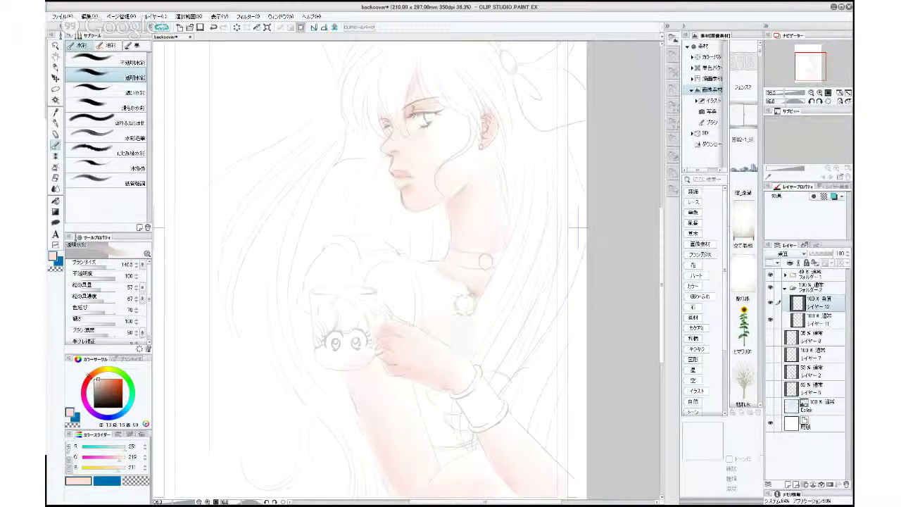
pyautogui.moveTo(473, 285)
pyautogui.mouseDown()
pyautogui.moveTo(505, 227)
pyautogui.moveTo(487, 223)
pyautogui.moveTo(464, 191)
pyautogui.mouseUp()
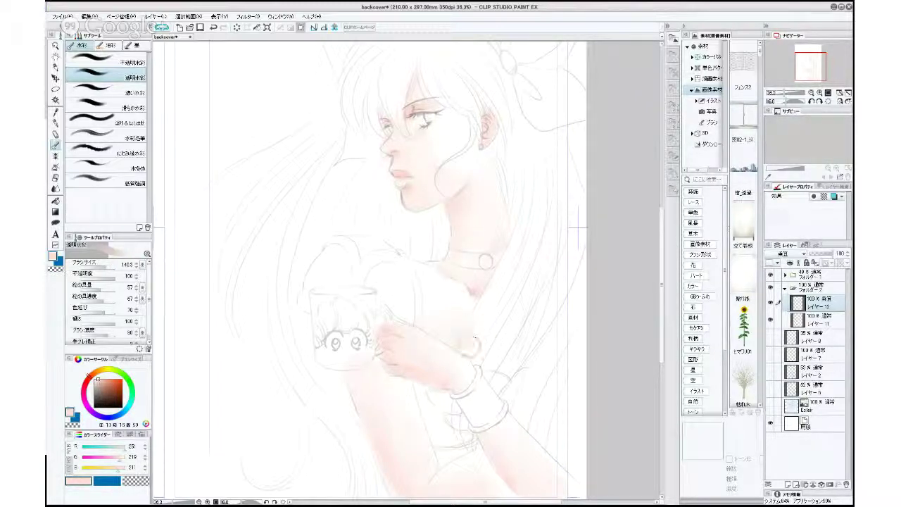
pyautogui.click(770, 274)
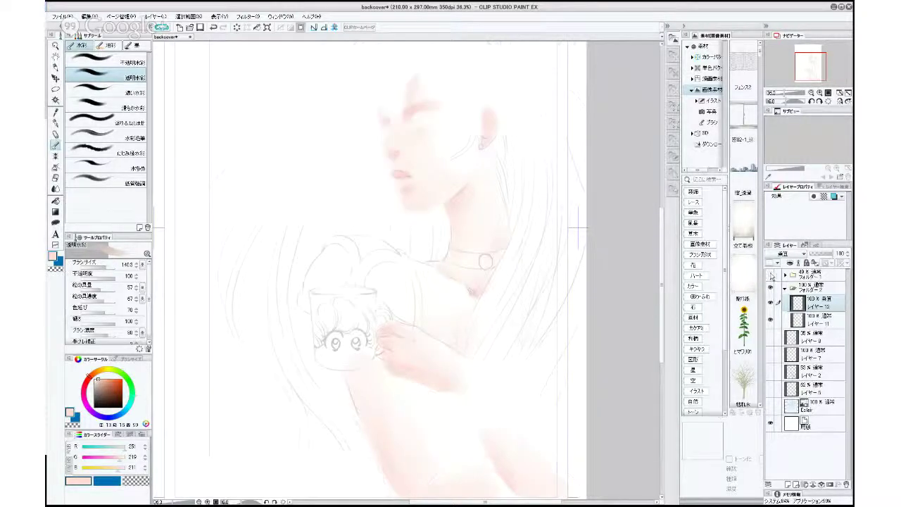
pyautogui.click(771, 274)
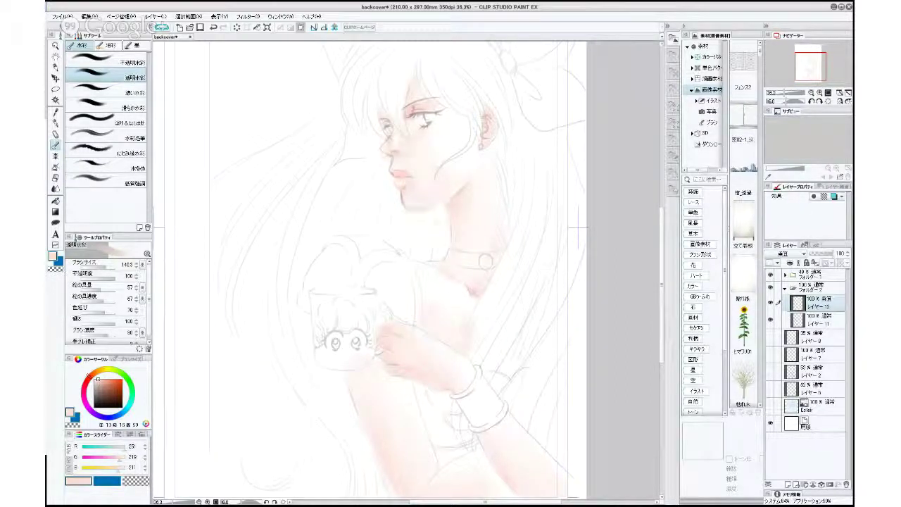
# Reduce the brush size to 47.5 and deepen the peach tint around the lips, forehead and ear.
pyautogui.click(105, 267)
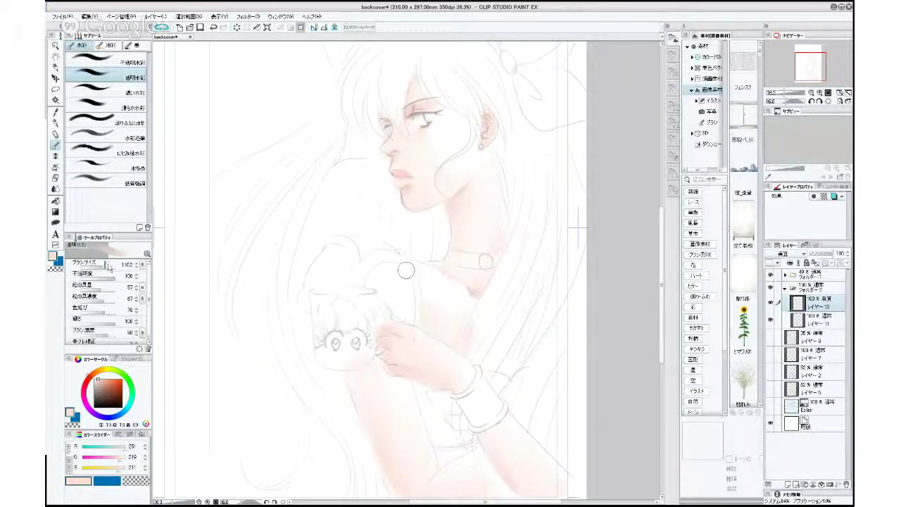
pyautogui.moveTo(108, 267); pyautogui.dragTo(102, 267)
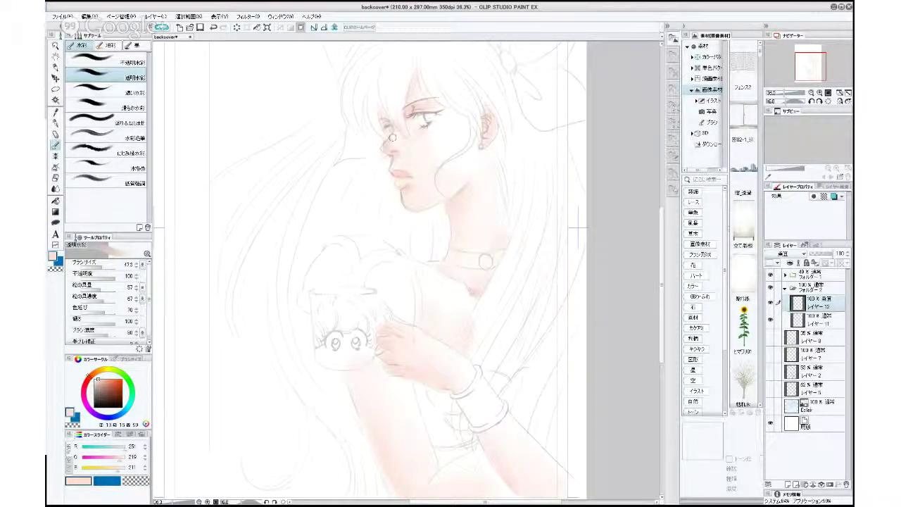
pyautogui.moveTo(395, 177); pyautogui.dragTo(413, 178)
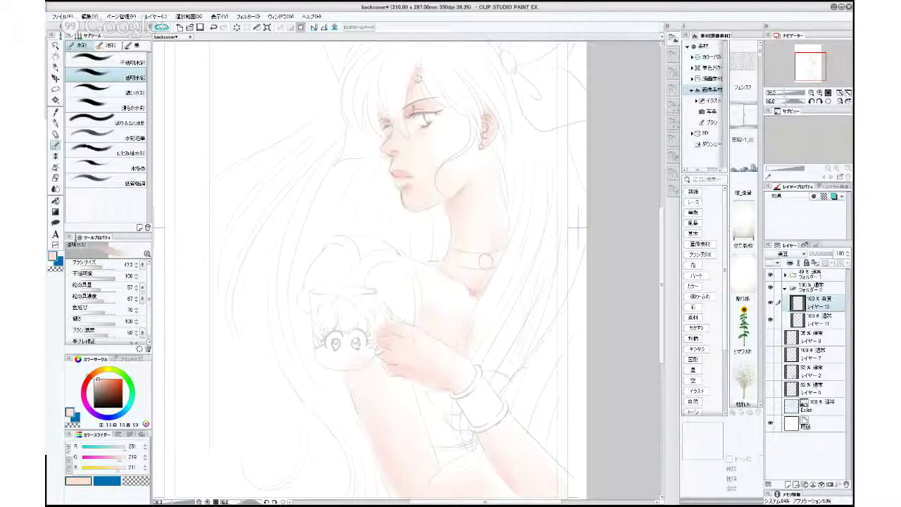
pyautogui.moveTo(382, 113); pyautogui.dragTo(382, 93)
pyautogui.moveTo(486, 123); pyautogui.dragTo(486, 131)
# Set the brush size to 50.2, deepen the shadow under the jaw and shoulder crease, and undo the last stroke.
pyautogui.moveTo(103, 270); pyautogui.dragTo(104, 268)
pyautogui.moveTo(467, 198); pyautogui.dragTo(455, 208)
pyautogui.moveTo(468, 283); pyautogui.dragTo(478, 297)
pyautogui.hotkey('ctrl', 'z')
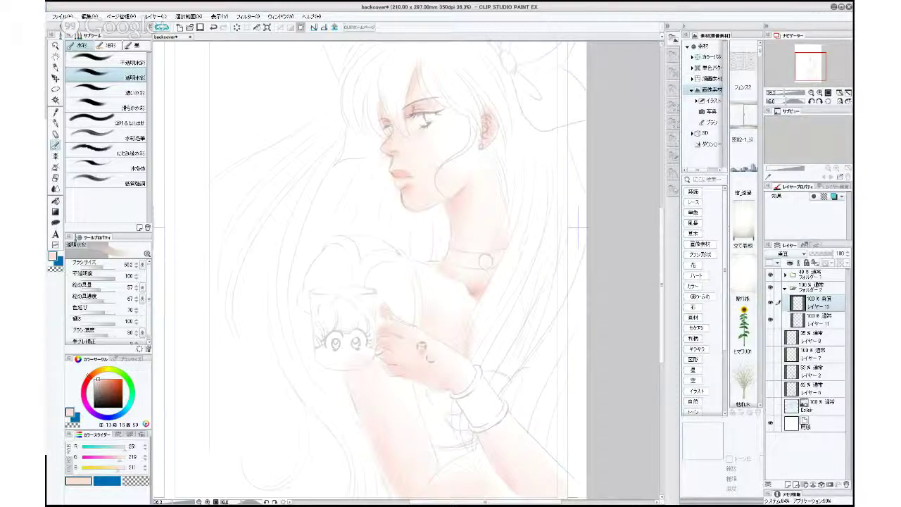
# Set the brush size to 110.2 and deepen the peach tint on the hand, wrist and both arms.
pyautogui.click(104, 267)
pyautogui.moveTo(431, 354)
pyautogui.mouseDown()
pyautogui.moveTo(425, 359)
pyautogui.moveTo(435, 350)
pyautogui.moveTo(461, 387)
pyautogui.moveTo(458, 375)
pyautogui.moveTo(466, 384)
pyautogui.moveTo(495, 376)
pyautogui.mouseUp()
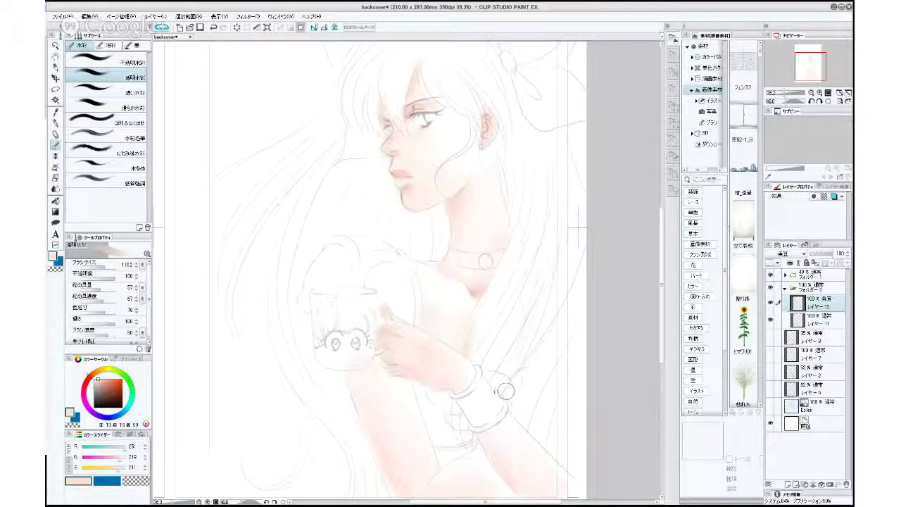
pyautogui.moveTo(467, 394)
pyautogui.mouseDown()
pyautogui.moveTo(472, 307)
pyautogui.moveTo(451, 271)
pyautogui.mouseUp()
pyautogui.moveTo(357, 241)
pyautogui.mouseDown()
pyautogui.moveTo(329, 259)
pyautogui.moveTo(354, 267)
pyautogui.moveTo(360, 244)
pyautogui.moveTo(373, 275)
pyautogui.moveTo(366, 330)
pyautogui.moveTo(389, 380)
pyautogui.mouseUp()
pyautogui.moveTo(385, 308)
pyautogui.mouseDown()
pyautogui.moveTo(400, 386)
pyautogui.moveTo(415, 399)
pyautogui.mouseUp()
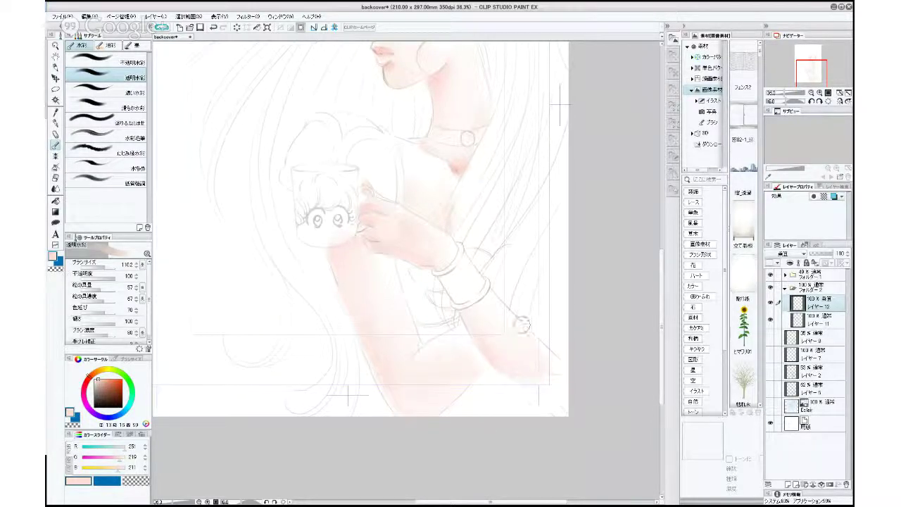
pyautogui.moveTo(517, 311)
pyautogui.mouseDown()
pyautogui.moveTo(498, 424)
pyautogui.moveTo(507, 380)
pyautogui.moveTo(522, 369)
pyautogui.mouseUp()
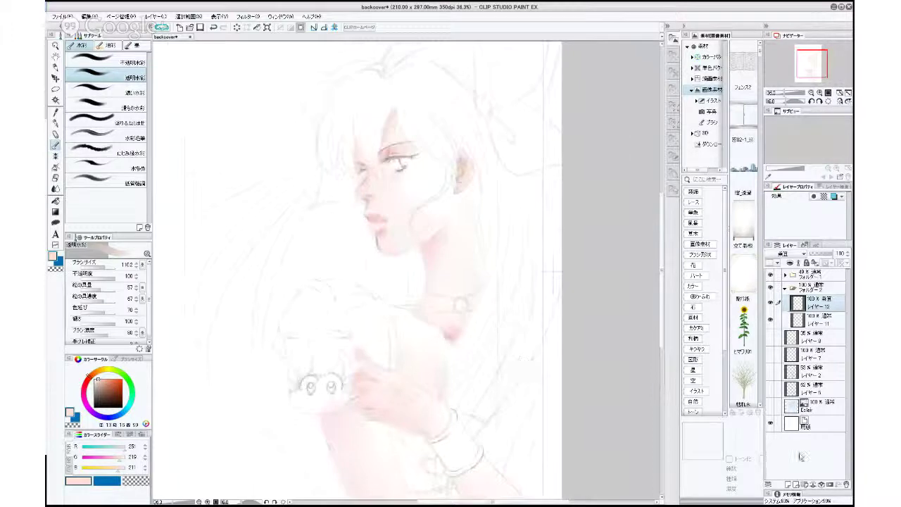
# Add another new layer above the peach tint layer and set its blending mode to Multiply.
pyautogui.hotkey('ctrl', 'shift', 'n')
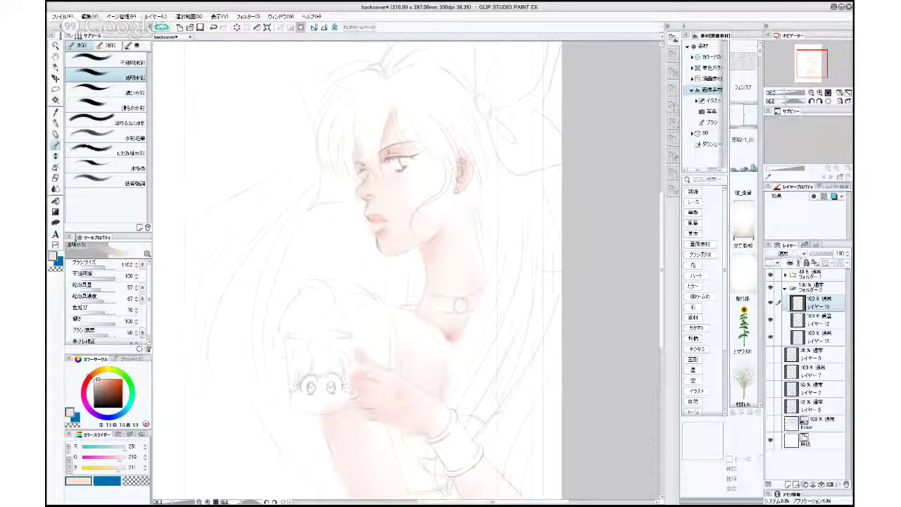
pyautogui.click(791, 253)
pyautogui.click(786, 276)
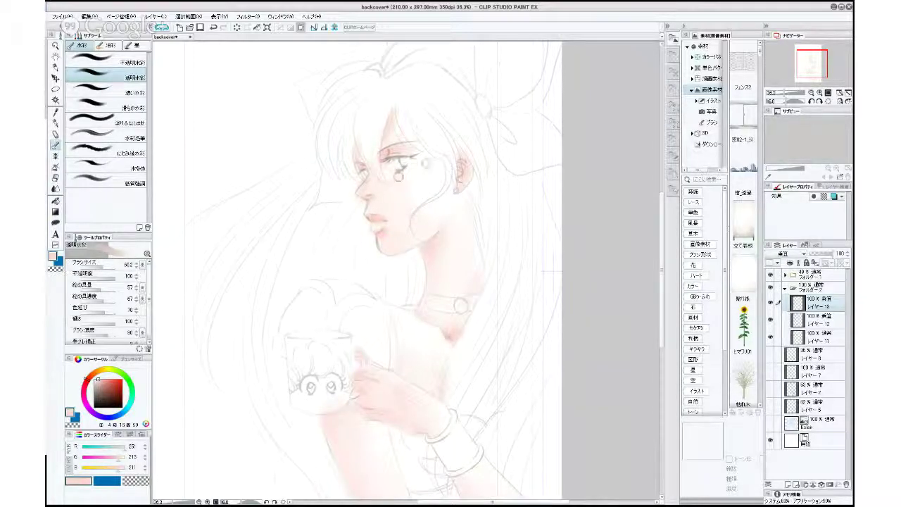
pyautogui.scroll(2, 436, 161)
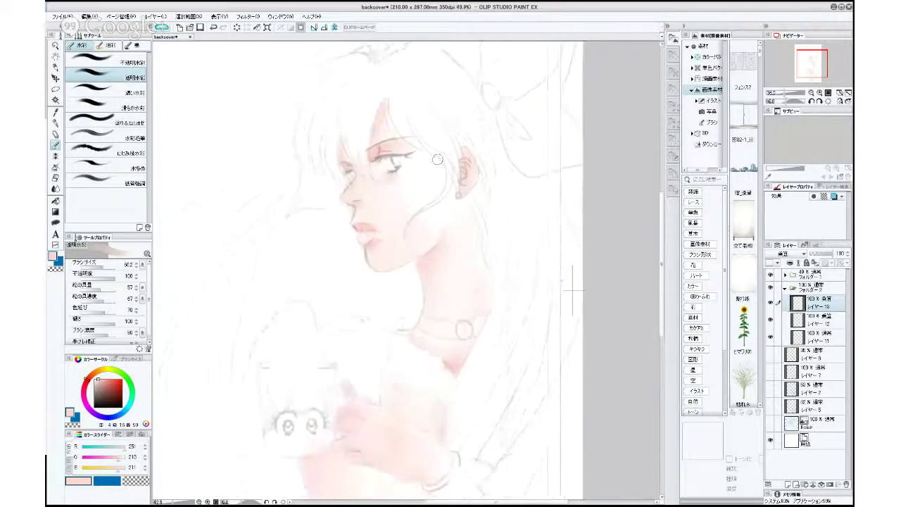
pyautogui.scroll(1, 438, 161)
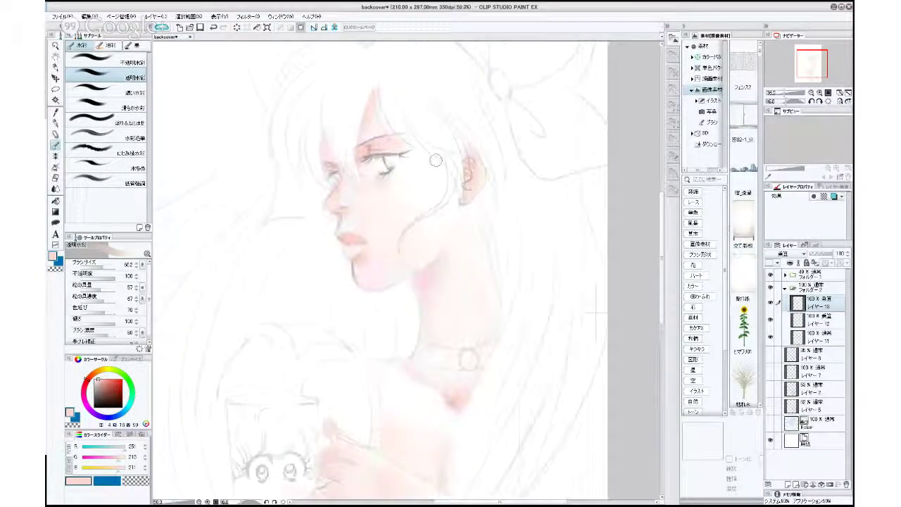
# Tint the skin beneath the eye with the pale pink and reduce the brush size to 29.2.
pyautogui.scroll(1, 435, 161)
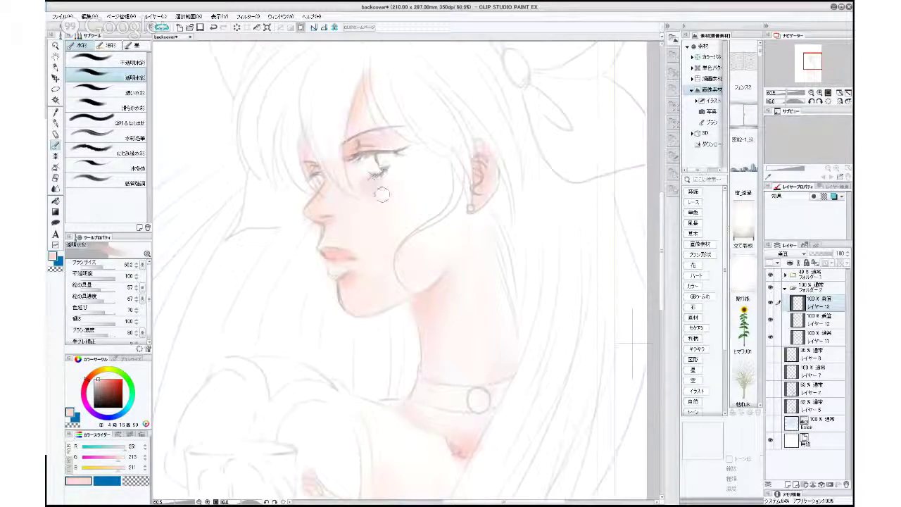
pyautogui.moveTo(369, 187)
pyautogui.mouseDown()
pyautogui.moveTo(378, 190)
pyautogui.moveTo(361, 186)
pyautogui.moveTo(384, 188)
pyautogui.mouseUp()
pyautogui.moveTo(104, 264); pyautogui.dragTo(110, 268)
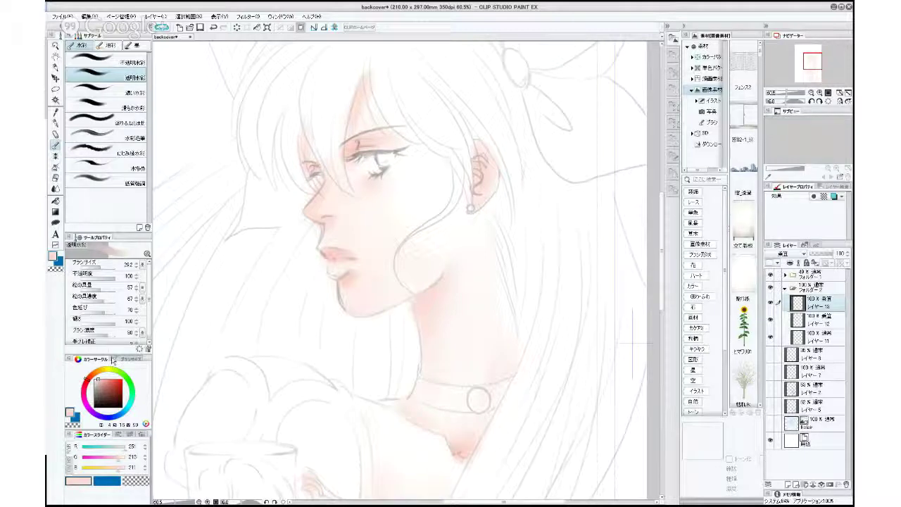
# Set the brush size to 37.2, choose a deeper salmon pink, and paint the upper and lower lips.
pyautogui.moveTo(104, 269); pyautogui.dragTo(114, 268)
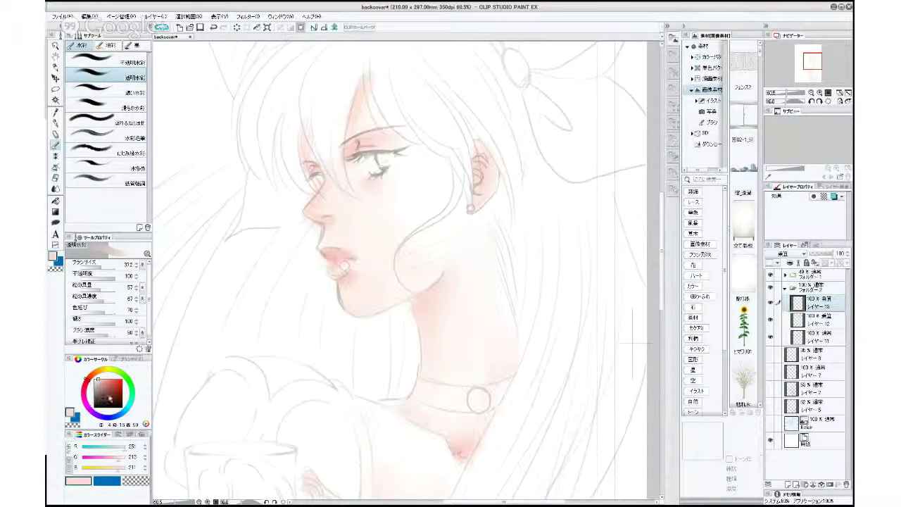
pyautogui.click(101, 382)
pyautogui.moveTo(100, 381); pyautogui.dragTo(103, 384)
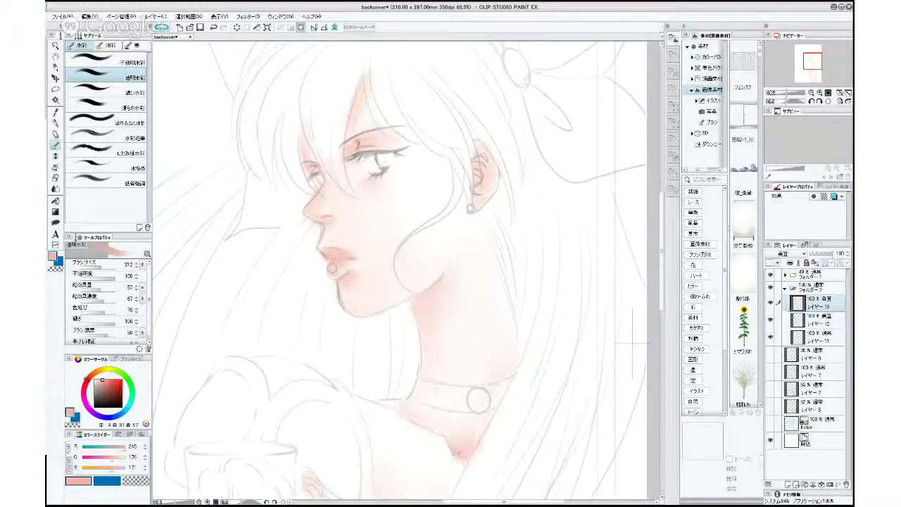
pyautogui.moveTo(333, 276); pyautogui.dragTo(337, 263)
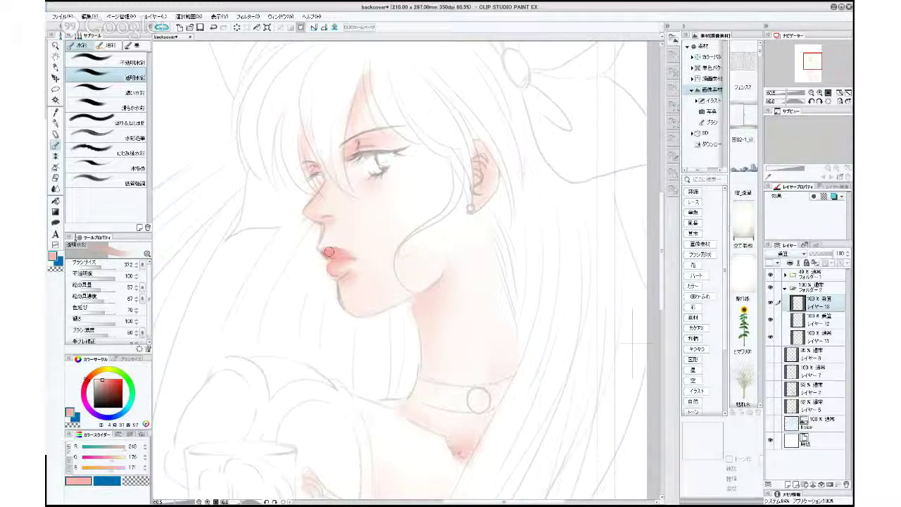
pyautogui.moveTo(329, 251); pyautogui.dragTo(346, 257)
pyautogui.moveTo(345, 257)
pyautogui.mouseDown()
pyautogui.moveTo(330, 251)
pyautogui.moveTo(360, 262)
pyautogui.moveTo(332, 263)
pyautogui.moveTo(349, 264)
pyautogui.mouseUp()
# Shade the upper eyelid and the inner corner of the far eye in salmon pink, raising the brush size to 47.5.
pyautogui.moveTo(354, 142); pyautogui.dragTo(355, 144)
pyautogui.moveTo(101, 266); pyautogui.dragTo(98, 267)
pyautogui.moveTo(359, 154); pyautogui.dragTo(373, 154)
pyautogui.moveTo(99, 266); pyautogui.dragTo(110, 266)
pyautogui.moveTo(361, 151)
pyautogui.mouseDown()
pyautogui.moveTo(378, 133)
pyautogui.moveTo(408, 139)
pyautogui.moveTo(373, 132)
pyautogui.moveTo(417, 144)
pyautogui.moveTo(379, 133)
pyautogui.mouseUp()
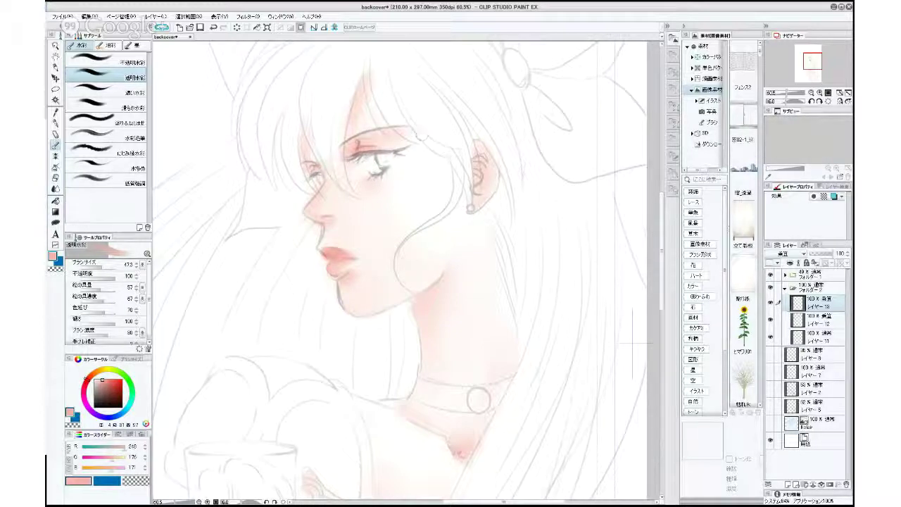
pyautogui.moveTo(319, 168); pyautogui.dragTo(311, 170)
# Set the brush size to 20.3, choose a brighter salmon pink, and shade the outer corner of the near eye.
pyautogui.click(100, 269)
pyautogui.moveTo(100, 270); pyautogui.dragTo(104, 270)
pyautogui.moveTo(399, 154)
pyautogui.mouseDown()
pyautogui.moveTo(381, 173)
pyautogui.moveTo(393, 166)
pyautogui.mouseUp()
pyautogui.click(104, 380)
pyautogui.click(103, 378)
pyautogui.moveTo(399, 152); pyautogui.dragTo(394, 160)
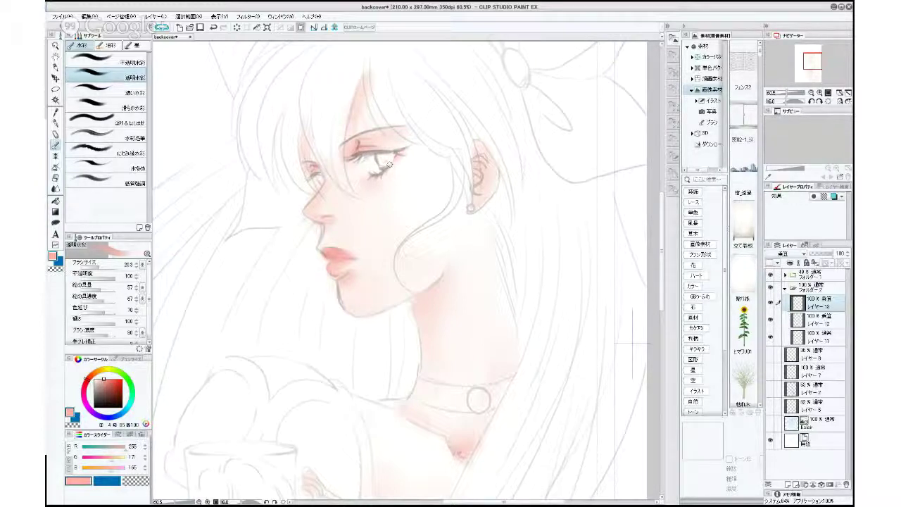
# Shift the color to a cooler pink, set the brush size to 41.9, and tint the nostril and ear.
pyautogui.click(86, 381)
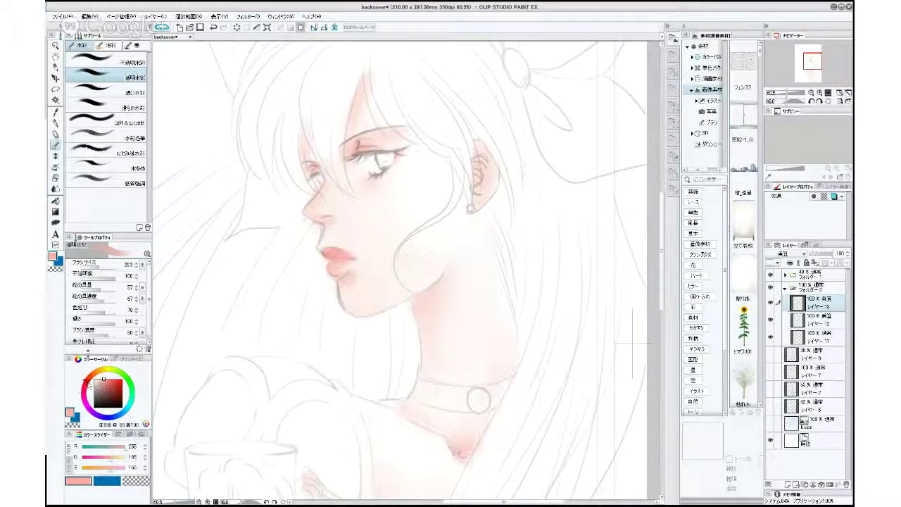
pyautogui.click(102, 266)
pyautogui.moveTo(107, 270); pyautogui.dragTo(102, 270)
pyautogui.moveTo(86, 380); pyautogui.dragTo(82, 386)
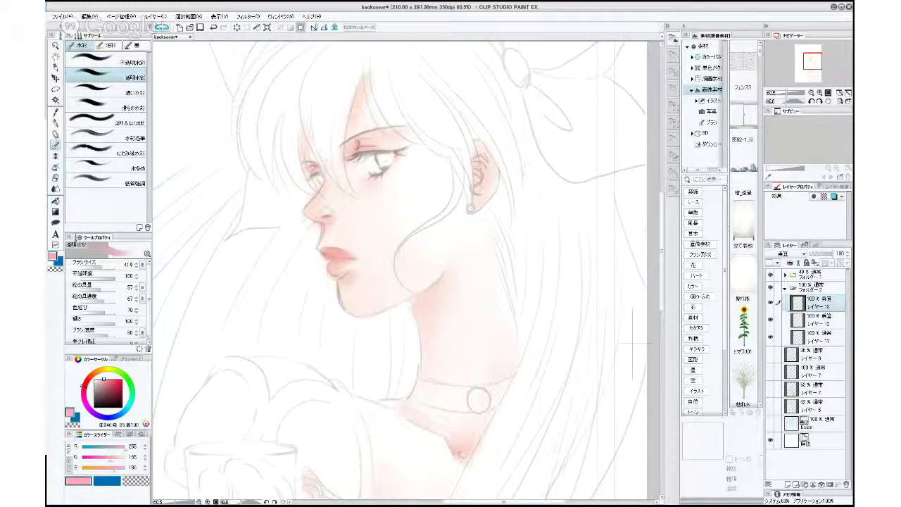
pyautogui.scroll(1, 412, 326)
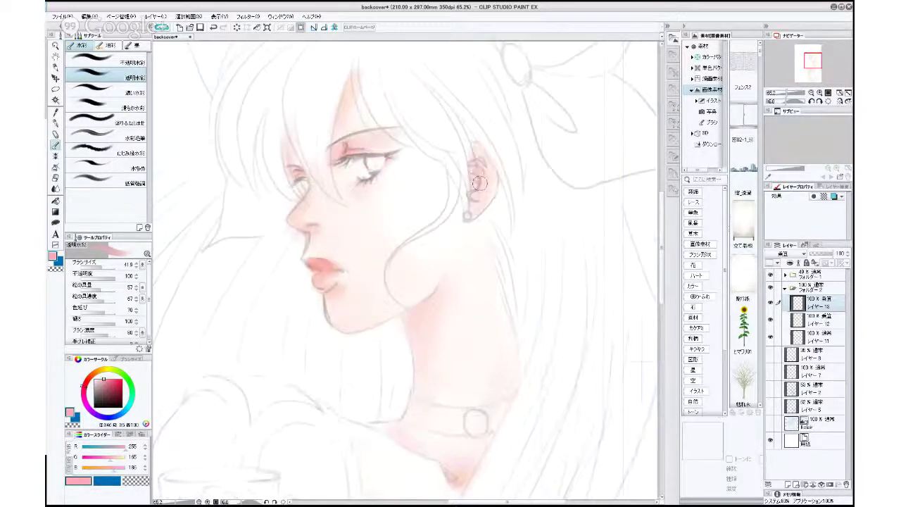
# Choose an orange-tan color and shade the inner folds of the ear.
pyautogui.click(96, 375)
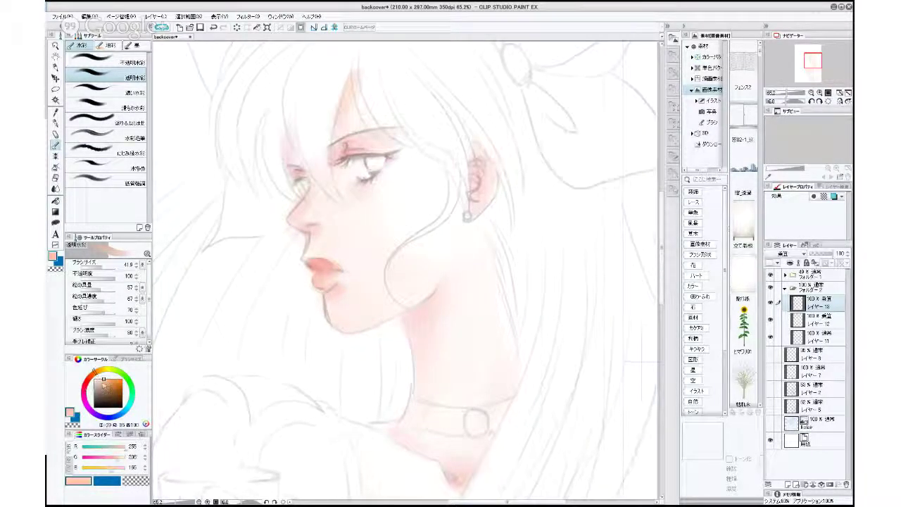
pyautogui.click(104, 380)
pyautogui.click(94, 372)
pyautogui.scroll(-1, 480, 167)
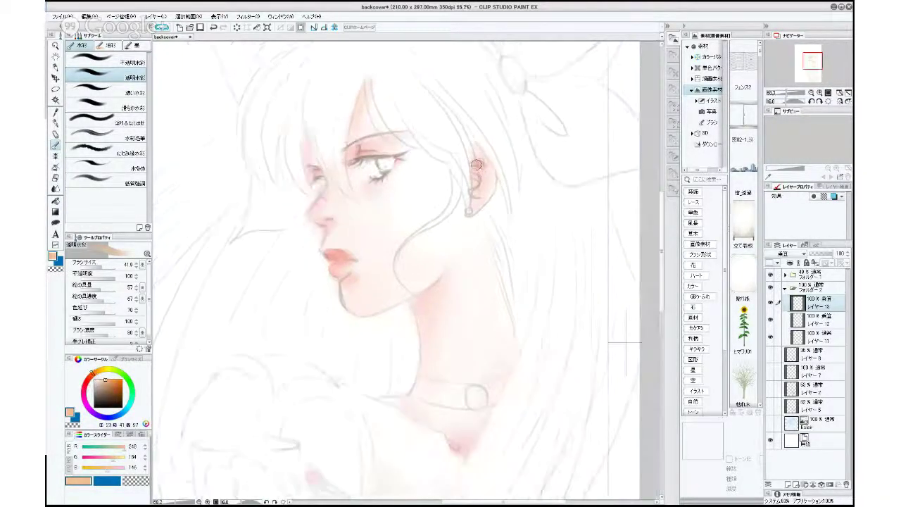
pyautogui.moveTo(479, 163); pyautogui.dragTo(480, 188)
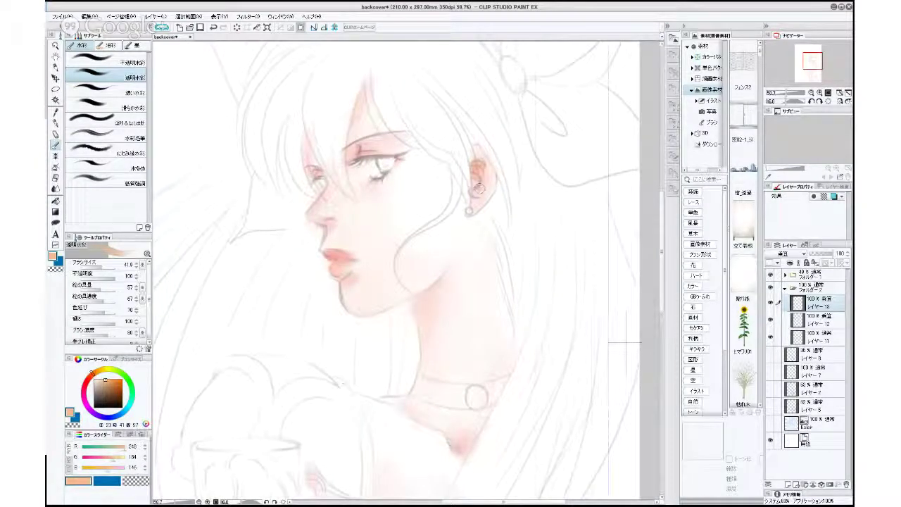
pyautogui.scroll(-1, 480, 192)
pyautogui.scroll(1, 484, 202)
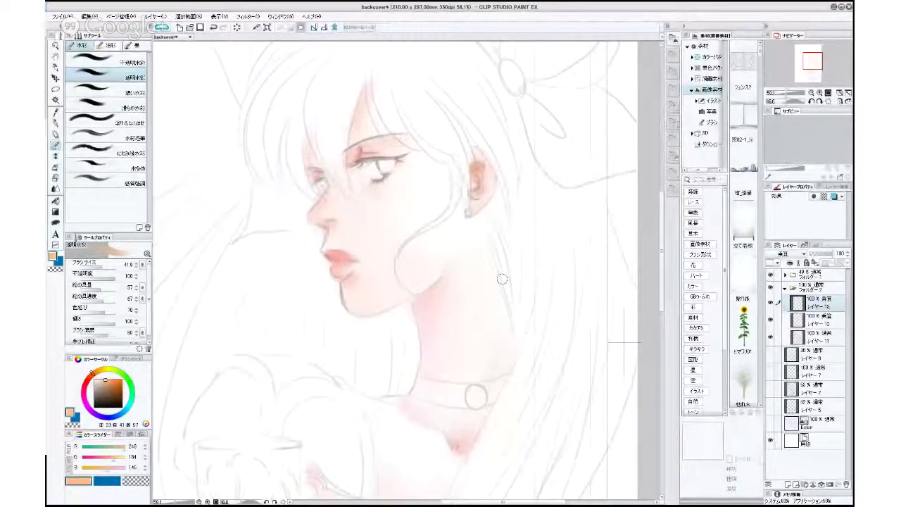
# Set the brush size to 50.2 and add orange-tan shading to the neck, the shoulder crease and the forehead under the bangs.
pyautogui.moveTo(98, 266); pyautogui.dragTo(103, 266)
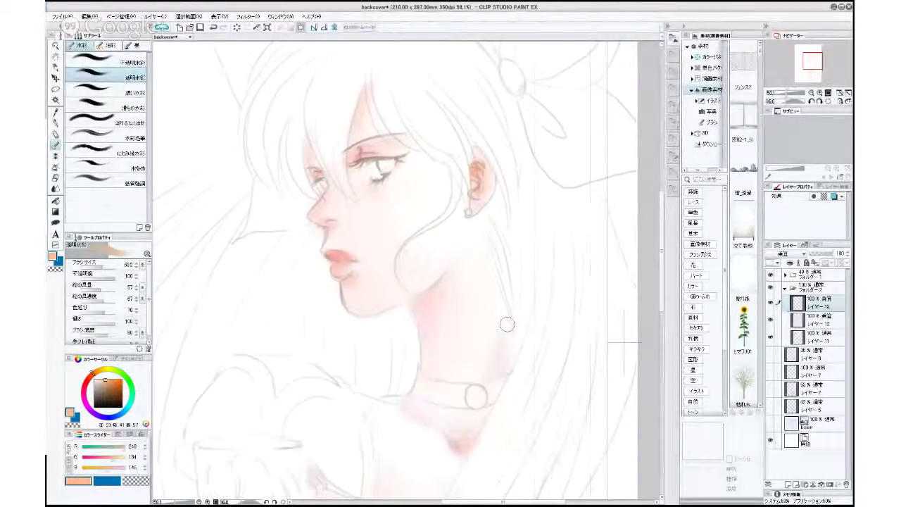
pyautogui.moveTo(459, 446)
pyautogui.mouseDown()
pyautogui.moveTo(460, 462)
pyautogui.moveTo(448, 458)
pyautogui.mouseUp()
pyautogui.scroll(-1, 477, 369)
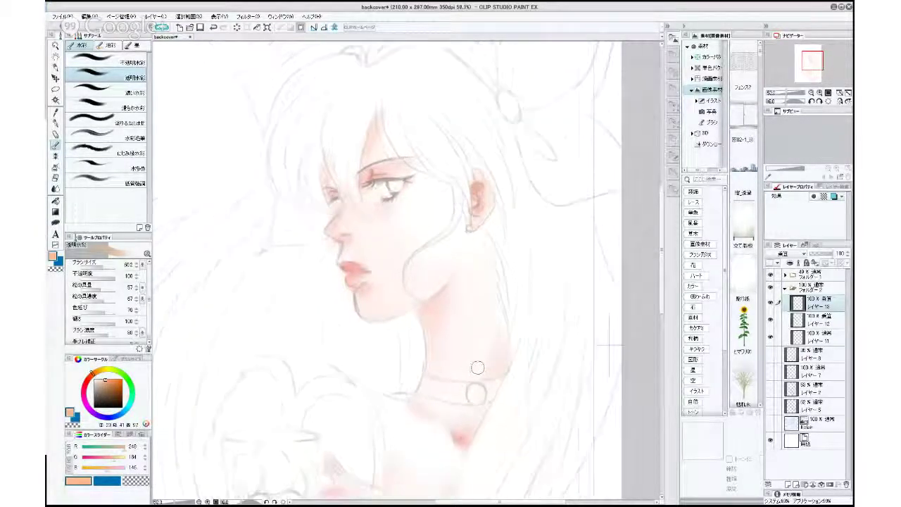
pyautogui.scroll(2, 475, 369)
pyautogui.scroll(2, 475, 398)
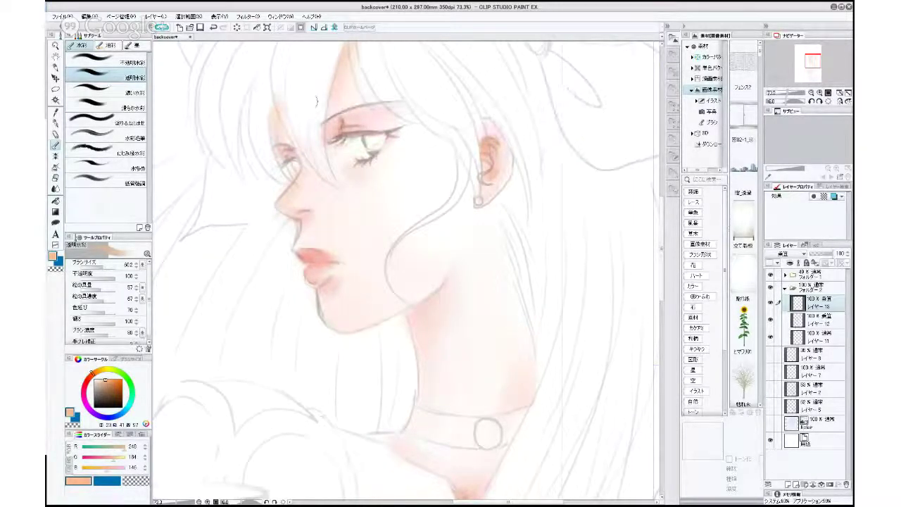
pyautogui.scroll(-4, 294, 91)
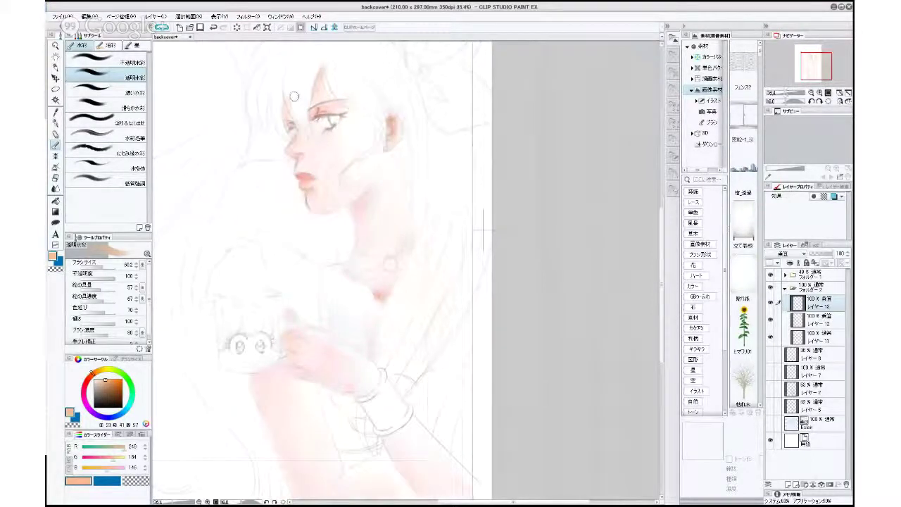
pyautogui.scroll(1, 293, 90)
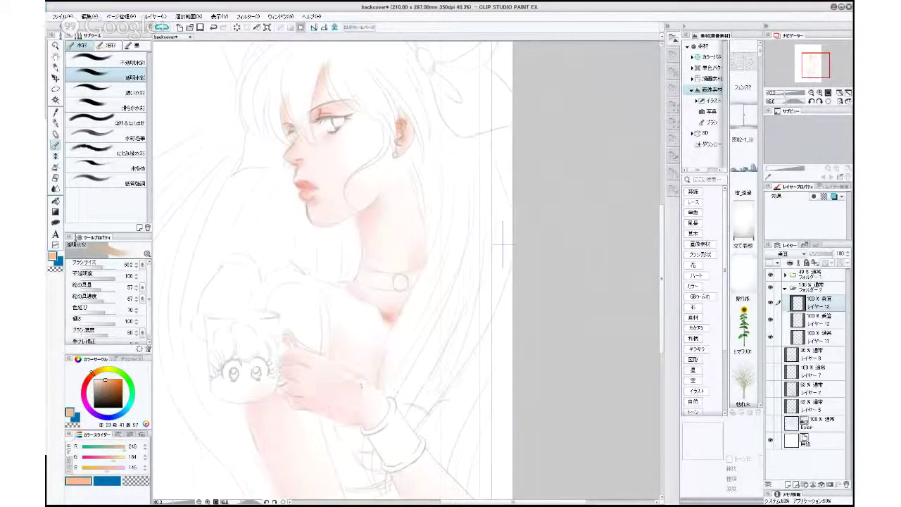
pyautogui.moveTo(352, 383); pyautogui.dragTo(470, 403)
pyautogui.scroll(-1, 374, 370)
pyautogui.scroll(1, 419, 385)
pyautogui.moveTo(474, 359); pyautogui.dragTo(454, 399)
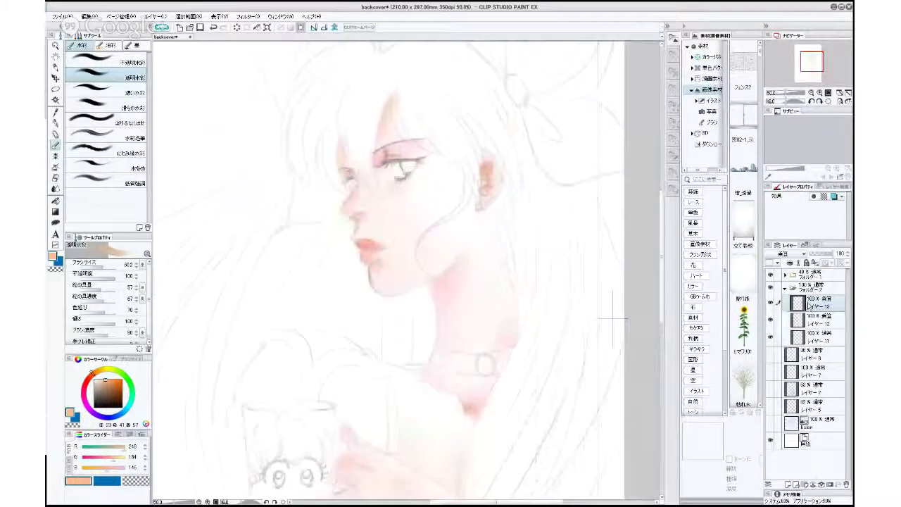
# Merge the three skin tint layers into one and name the merged layer skin.
pyautogui.click(778, 321)
pyautogui.click(779, 338)
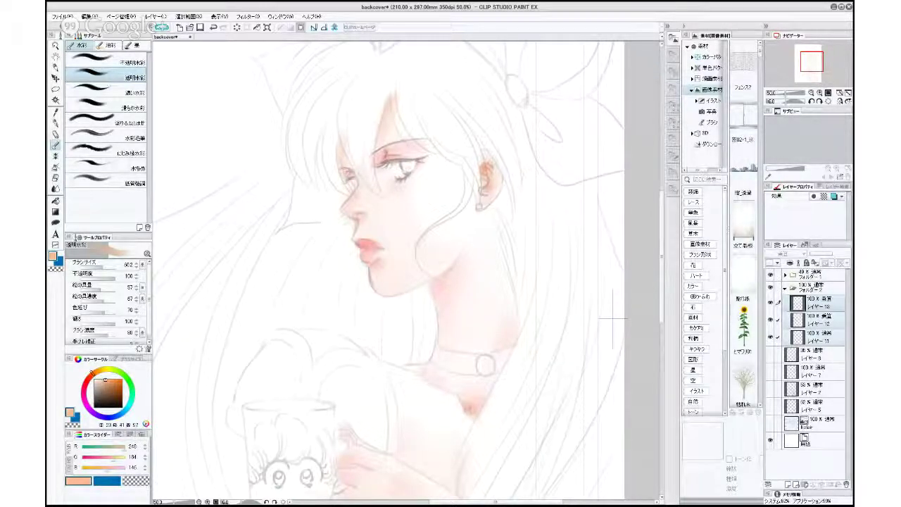
pyautogui.hotkey('ctrl', 'shift', 'e')
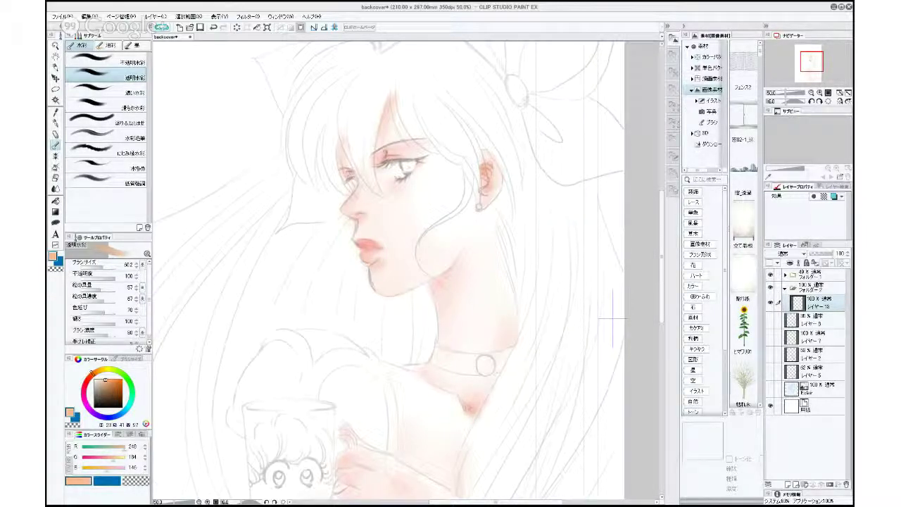
pyautogui.doubleClick(818, 307)
pyautogui.write('skin')
pyautogui.press('Return')
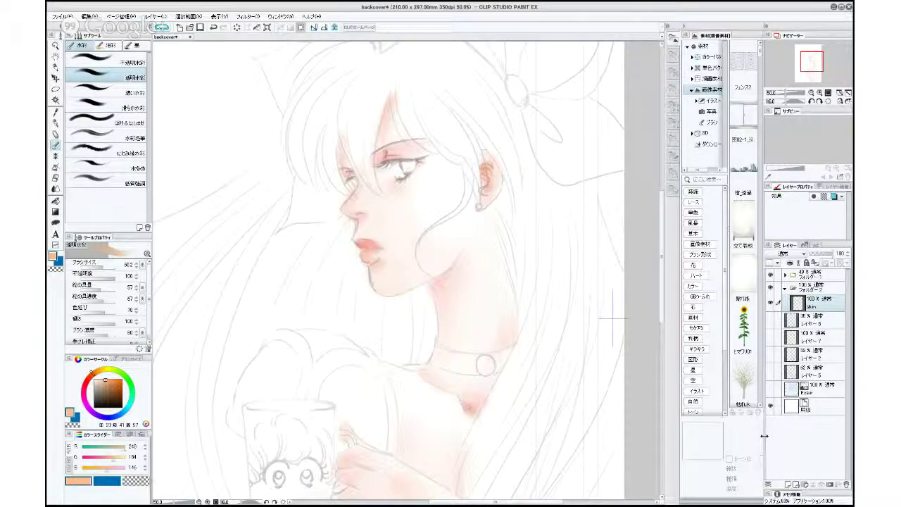
# Add a new layer above the skin layer and choose a golden yellow, RGB 255, 222, 120.
pyautogui.click(788, 484)
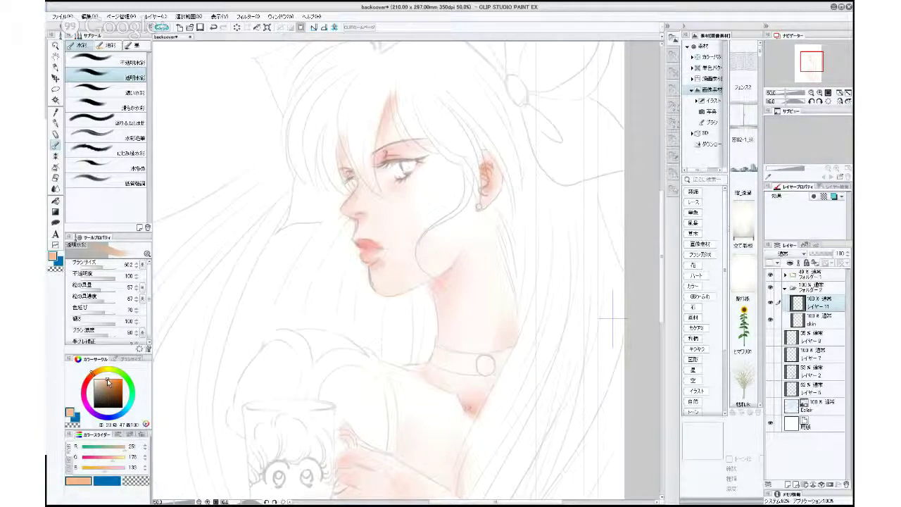
pyautogui.click(112, 385)
pyautogui.click(100, 371)
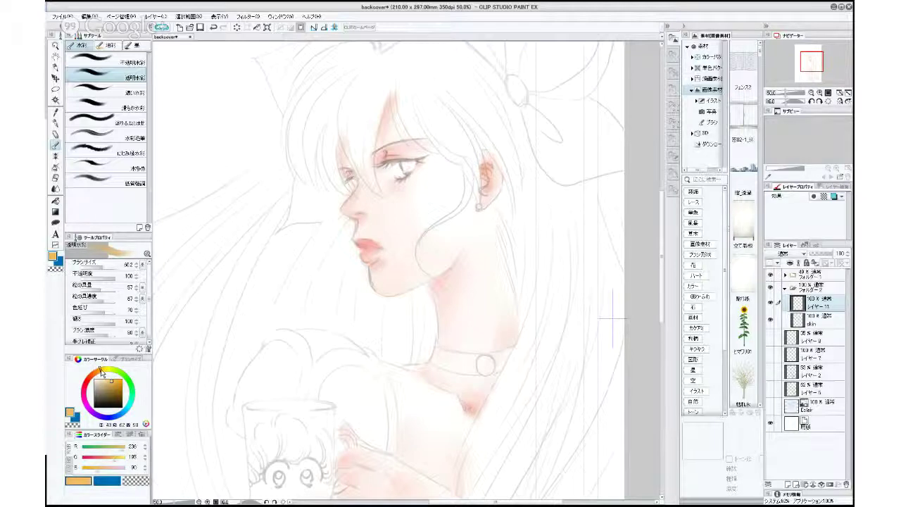
pyautogui.click(100, 369)
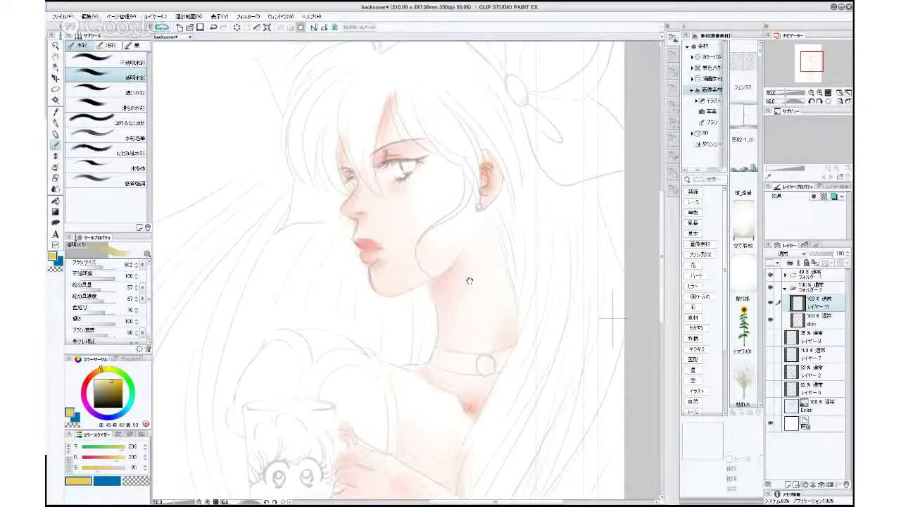
pyautogui.moveTo(482, 251)
pyautogui.mouseDown()
pyautogui.moveTo(456, 358)
pyautogui.moveTo(443, 365)
pyautogui.mouseUp()
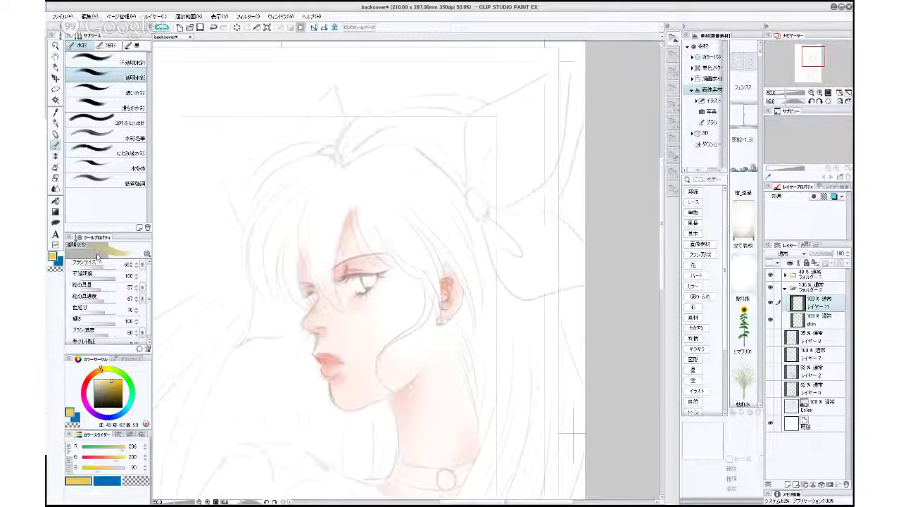
pyautogui.click(110, 381)
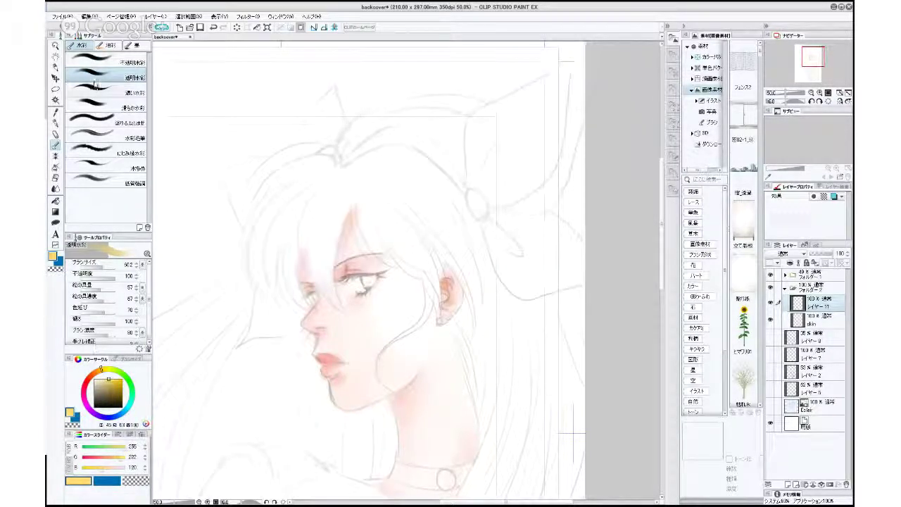
# Reduce the brush size to about 33 and paint the pointed headband golden yellow from the forehead peak to the bow.
pyautogui.moveTo(111, 266); pyautogui.dragTo(102, 266)
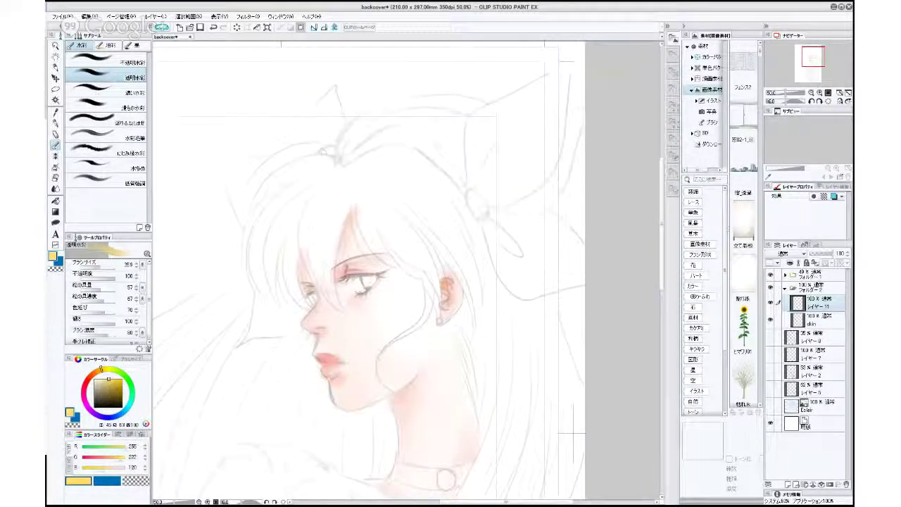
pyautogui.moveTo(322, 153)
pyautogui.mouseDown()
pyautogui.moveTo(348, 161)
pyautogui.moveTo(382, 138)
pyautogui.mouseUp()
pyautogui.moveTo(104, 266); pyautogui.dragTo(109, 266)
pyautogui.moveTo(373, 144)
pyautogui.mouseDown()
pyautogui.moveTo(349, 158)
pyautogui.moveTo(380, 144)
pyautogui.mouseUp()
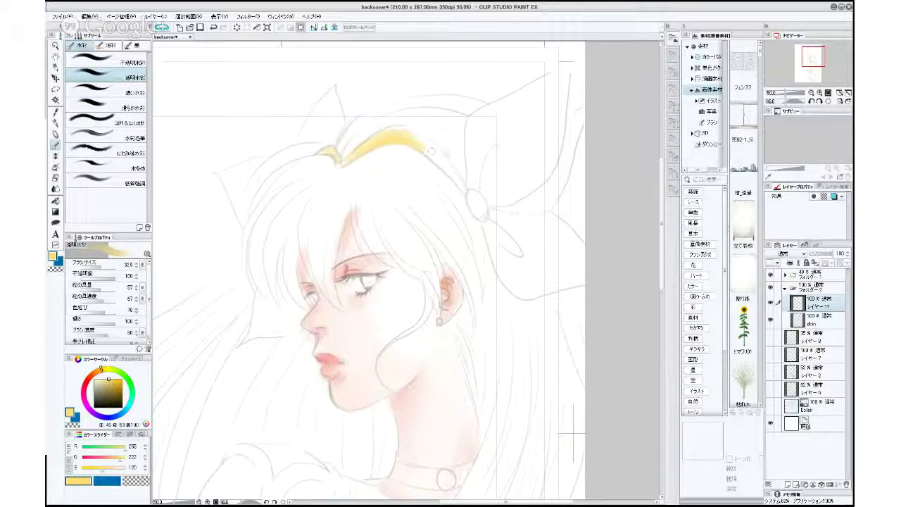
pyautogui.moveTo(423, 144); pyautogui.dragTo(461, 187)
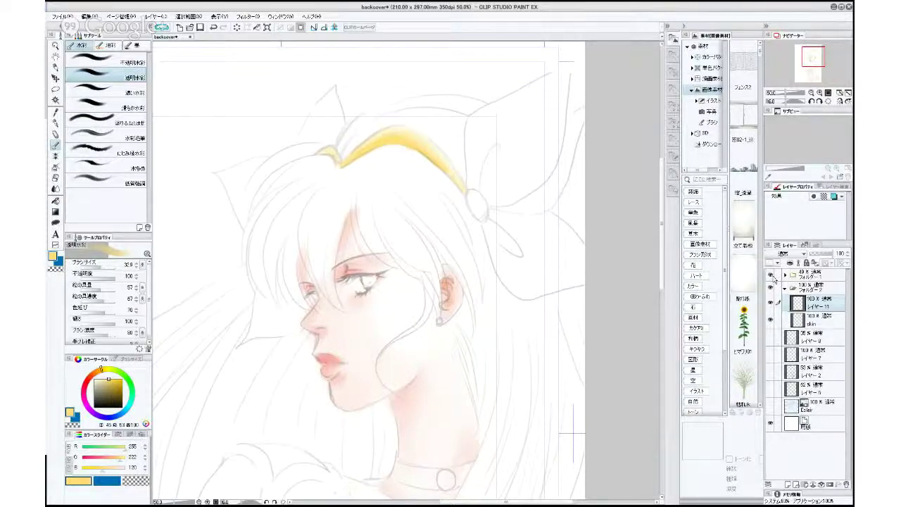
# Check the yellow paint without the line art, erase the spill around the headband, and return to the transparent watercolor brush.
pyautogui.click(770, 276)
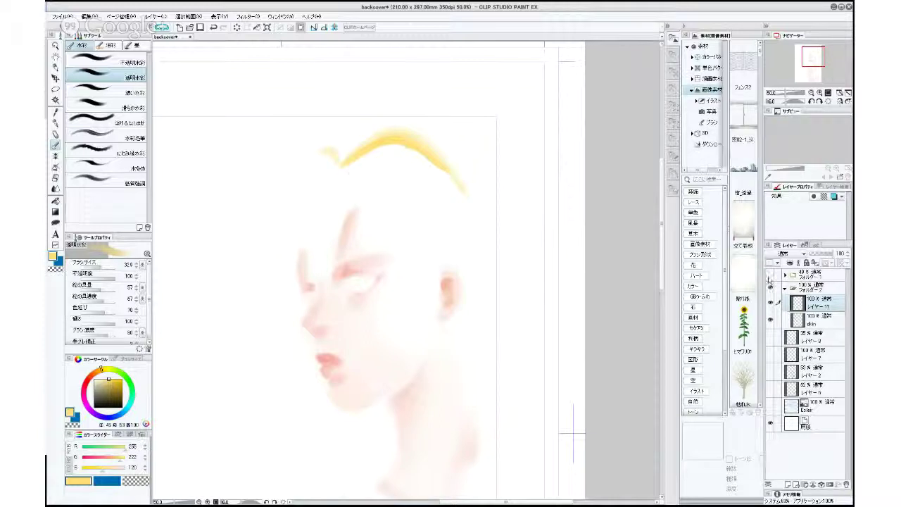
pyautogui.click(770, 275)
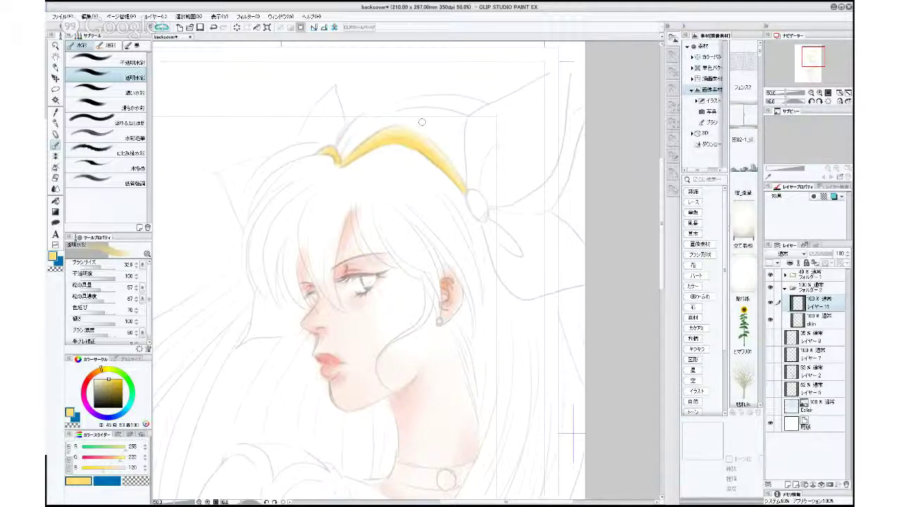
pyautogui.click(58, 180)
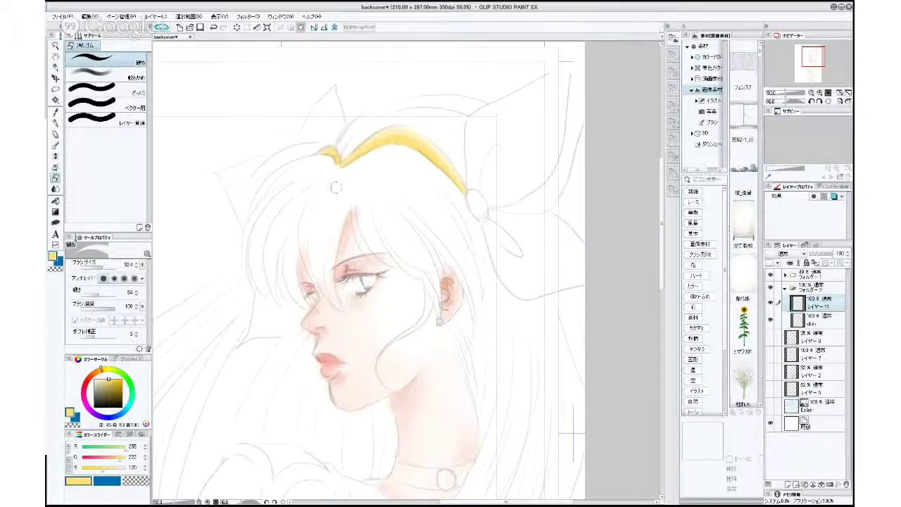
pyautogui.click(55, 146)
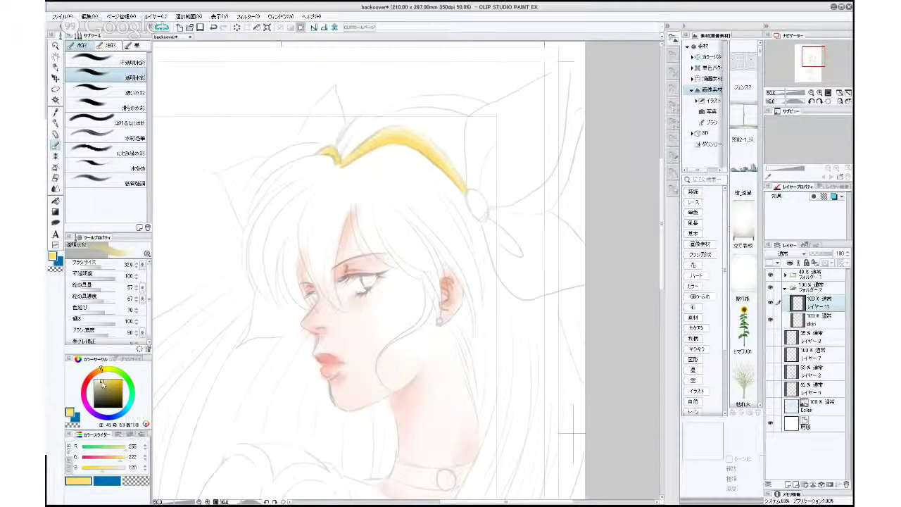
# Add a new layer above the headband's base paint and choose a deeper golden yellow, RGB 251, 202, 52.
pyautogui.moveTo(107, 381); pyautogui.dragTo(96, 378)
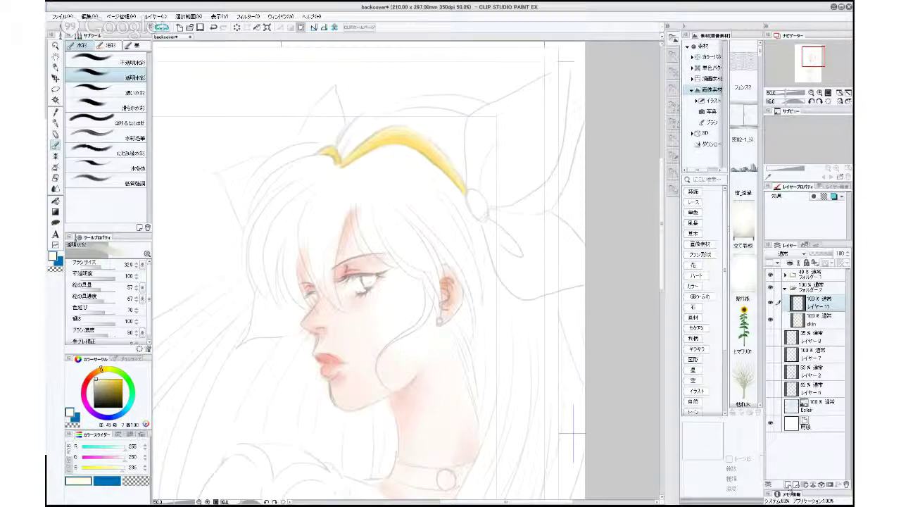
pyautogui.click(787, 485)
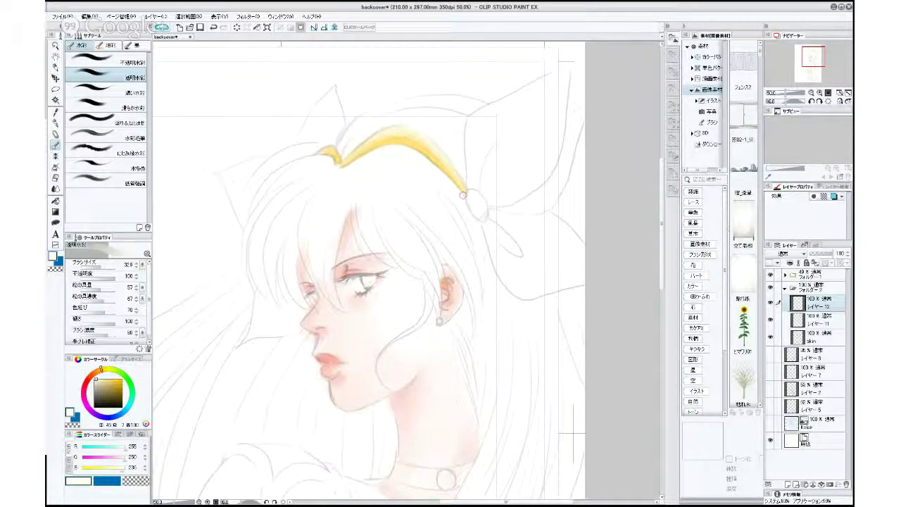
pyautogui.moveTo(101, 268); pyautogui.dragTo(100, 267)
pyautogui.moveTo(113, 384); pyautogui.dragTo(116, 379)
pyautogui.click(102, 266)
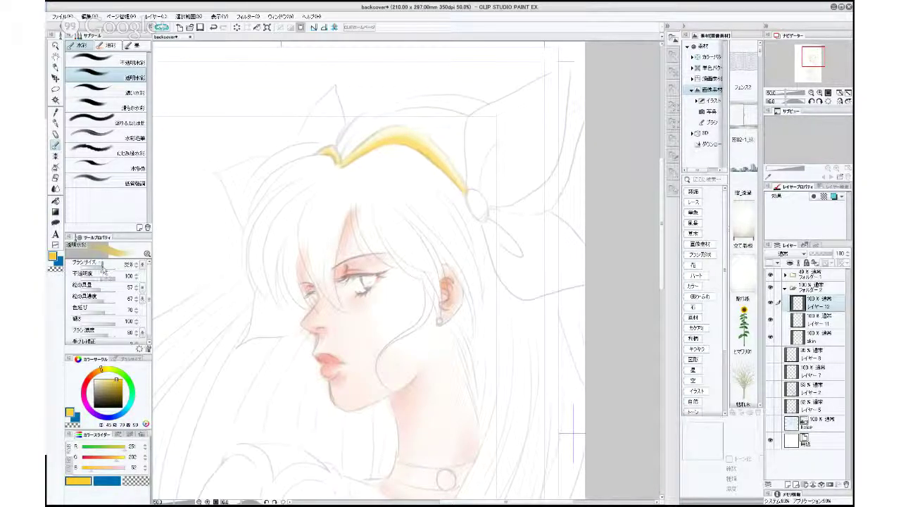
# Choose an orange, RGB 255, 179, 67, reduce the brush size to about 14 and shade the headband along its edges.
pyautogui.moveTo(104, 265); pyautogui.dragTo(110, 266)
pyautogui.click(111, 383)
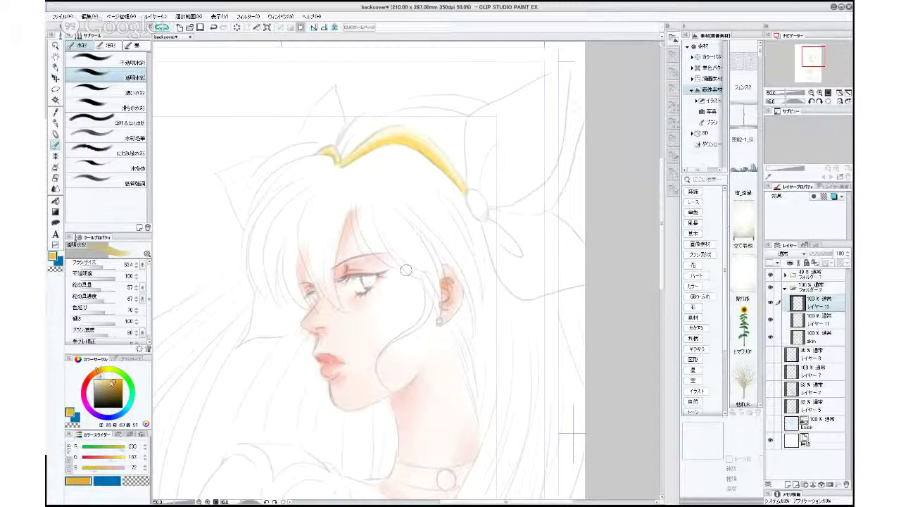
pyautogui.click(114, 379)
pyautogui.moveTo(107, 266); pyautogui.dragTo(116, 265)
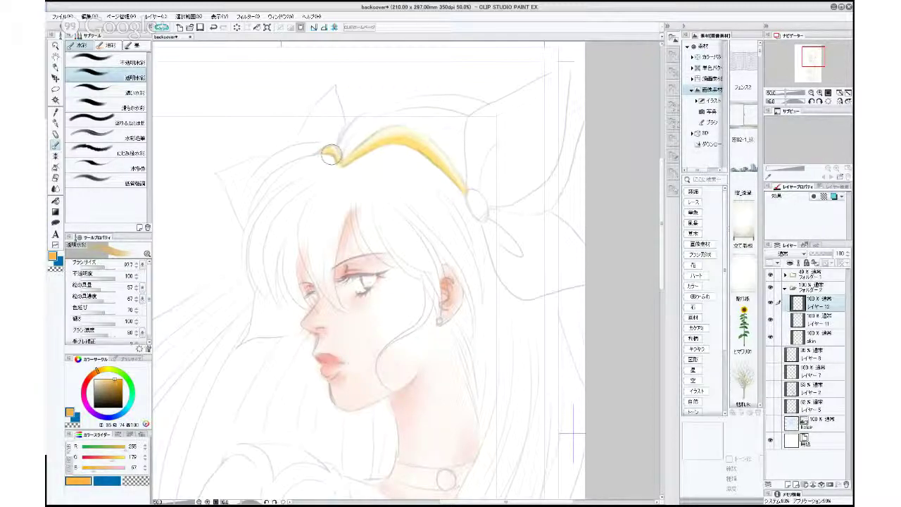
pyautogui.moveTo(329, 155); pyautogui.dragTo(318, 150)
pyautogui.moveTo(112, 265); pyautogui.dragTo(97, 265)
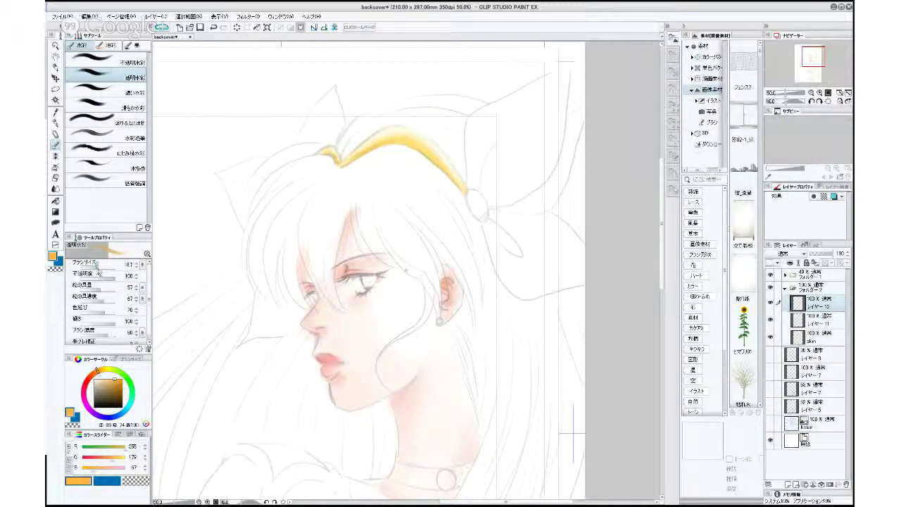
pyautogui.moveTo(100, 265); pyautogui.dragTo(103, 265)
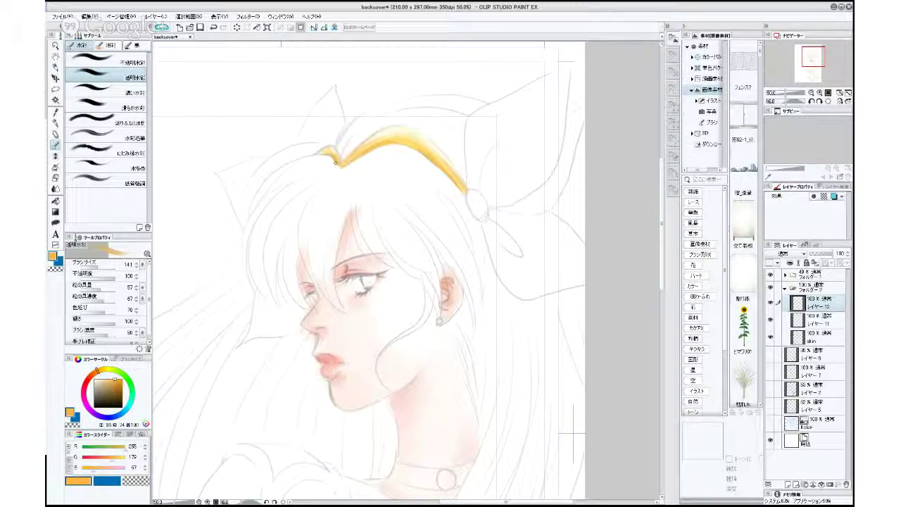
# Choose a bright yellow, RGB 255, 231, 67, and add yellow accents to the headband on a new top layer.
pyautogui.moveTo(97, 371); pyautogui.dragTo(103, 367)
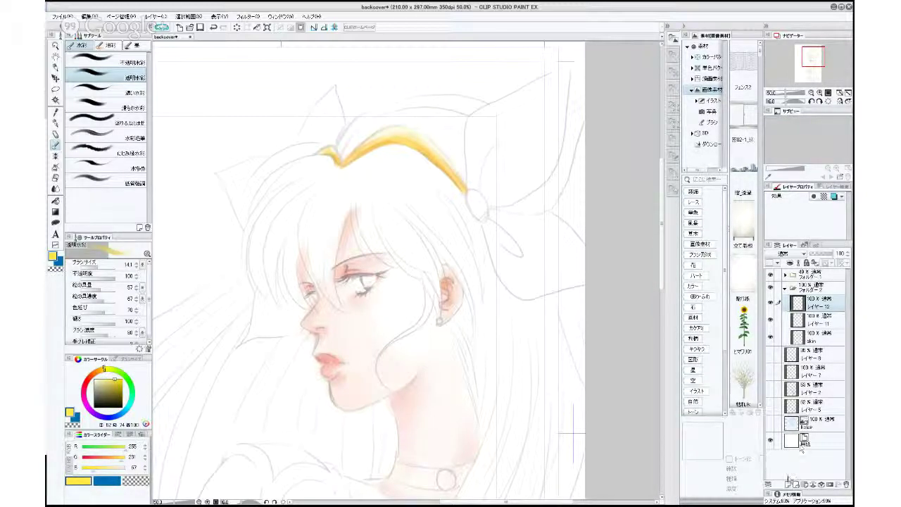
pyautogui.click(788, 484)
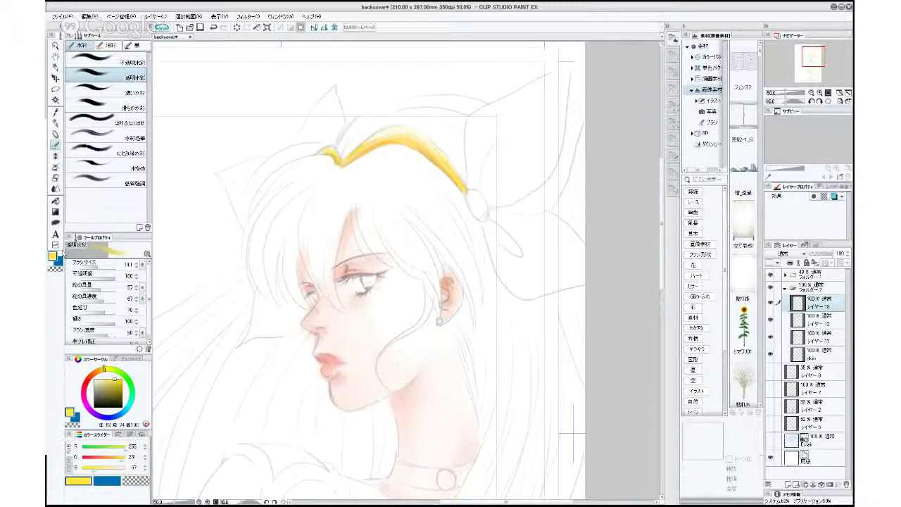
# Return to the headband's base layer and paint a pale yellow wash in the bow's upper loop with a brush size of about 98.
pyautogui.click(813, 336)
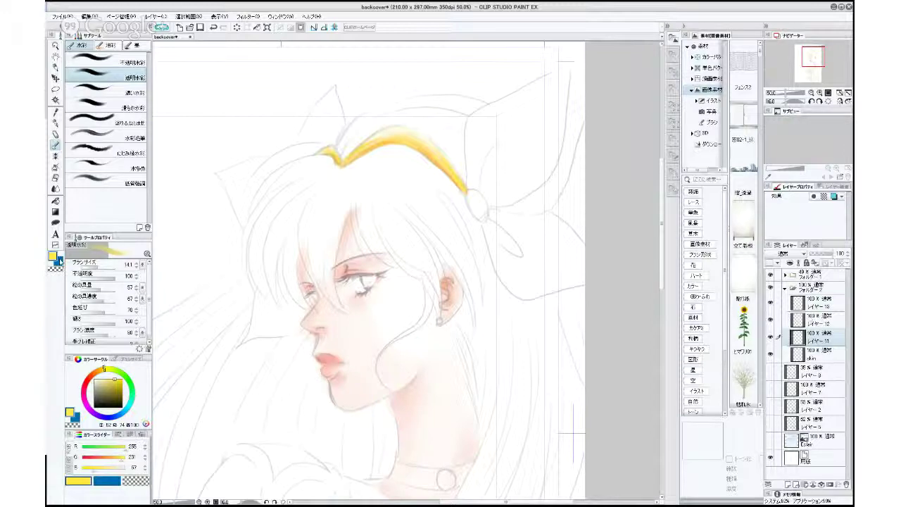
pyautogui.click(116, 379)
pyautogui.click(101, 267)
pyautogui.moveTo(102, 267); pyautogui.dragTo(105, 267)
pyautogui.moveTo(536, 100)
pyautogui.mouseDown()
pyautogui.moveTo(486, 159)
pyautogui.moveTo(490, 149)
pyautogui.moveTo(490, 184)
pyautogui.moveTo(495, 157)
pyautogui.mouseUp()
pyautogui.click(117, 380)
pyautogui.click(105, 369)
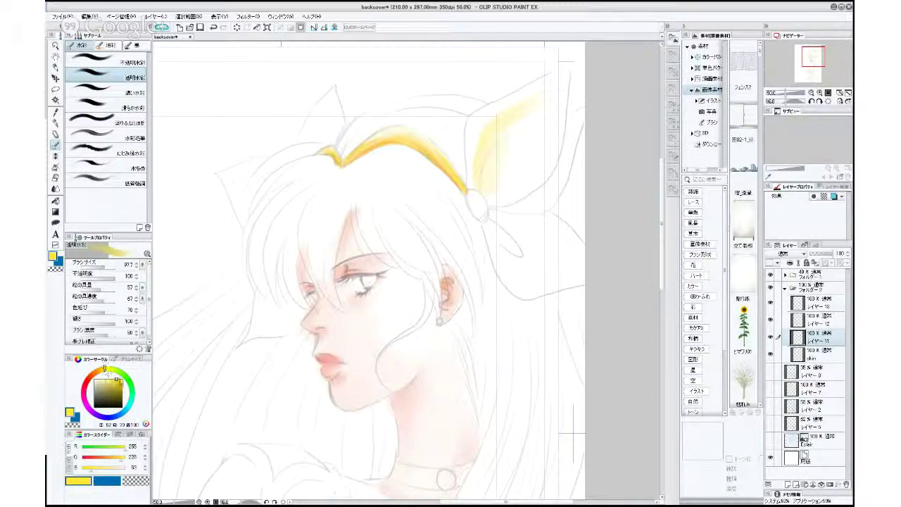
# Choose a stronger yellow and cover the upper loop, lower loop and outer fold of the bow.
pyautogui.click(117, 379)
pyautogui.click(118, 381)
pyautogui.moveTo(530, 99)
pyautogui.mouseDown()
pyautogui.moveTo(485, 167)
pyautogui.moveTo(494, 167)
pyautogui.moveTo(490, 126)
pyautogui.moveTo(503, 113)
pyautogui.moveTo(493, 111)
pyautogui.moveTo(486, 171)
pyautogui.moveTo(531, 119)
pyautogui.moveTo(496, 183)
pyautogui.moveTo(498, 152)
pyautogui.moveTo(490, 185)
pyautogui.moveTo(564, 74)
pyautogui.moveTo(563, 92)
pyautogui.moveTo(494, 190)
pyautogui.moveTo(544, 143)
pyautogui.moveTo(549, 156)
pyautogui.moveTo(531, 182)
pyautogui.moveTo(494, 169)
pyautogui.moveTo(558, 104)
pyautogui.moveTo(545, 123)
pyautogui.moveTo(537, 124)
pyautogui.moveTo(559, 90)
pyautogui.moveTo(548, 120)
pyautogui.moveTo(496, 169)
pyautogui.moveTo(490, 163)
pyautogui.moveTo(513, 152)
pyautogui.moveTo(495, 196)
pyautogui.moveTo(532, 159)
pyautogui.mouseUp()
pyautogui.moveTo(496, 232)
pyautogui.mouseDown()
pyautogui.moveTo(518, 256)
pyautogui.moveTo(489, 226)
pyautogui.moveTo(515, 271)
pyautogui.moveTo(490, 228)
pyautogui.moveTo(508, 246)
pyautogui.mouseUp()
pyautogui.moveTo(506, 243)
pyautogui.mouseDown()
pyautogui.moveTo(530, 277)
pyautogui.moveTo(516, 274)
pyautogui.moveTo(545, 285)
pyautogui.moveTo(523, 277)
pyautogui.moveTo(525, 293)
pyautogui.moveTo(513, 263)
pyautogui.moveTo(575, 274)
pyautogui.moveTo(584, 259)
pyautogui.moveTo(498, 216)
pyautogui.moveTo(551, 270)
pyautogui.moveTo(493, 225)
pyautogui.moveTo(545, 256)
pyautogui.moveTo(499, 223)
pyautogui.moveTo(564, 246)
pyautogui.moveTo(532, 236)
pyautogui.moveTo(564, 259)
pyautogui.moveTo(553, 259)
pyautogui.moveTo(563, 228)
pyautogui.moveTo(551, 218)
pyautogui.moveTo(498, 238)
pyautogui.moveTo(543, 285)
pyautogui.moveTo(496, 231)
pyautogui.moveTo(563, 278)
pyautogui.moveTo(583, 278)
pyautogui.moveTo(545, 272)
pyautogui.moveTo(584, 281)
pyautogui.moveTo(494, 235)
pyautogui.moveTo(575, 270)
pyautogui.mouseUp()
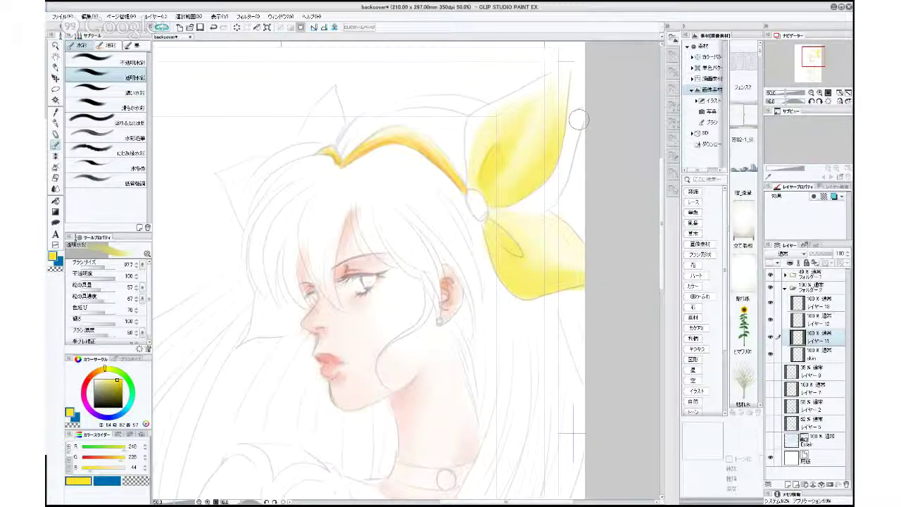
pyautogui.moveTo(580, 112)
pyautogui.mouseDown()
pyautogui.moveTo(554, 190)
pyautogui.moveTo(525, 202)
pyautogui.moveTo(556, 164)
pyautogui.moveTo(535, 211)
pyautogui.moveTo(501, 214)
pyautogui.moveTo(504, 197)
pyautogui.moveTo(549, 212)
pyautogui.moveTo(505, 225)
pyautogui.moveTo(510, 209)
pyautogui.mouseUp()
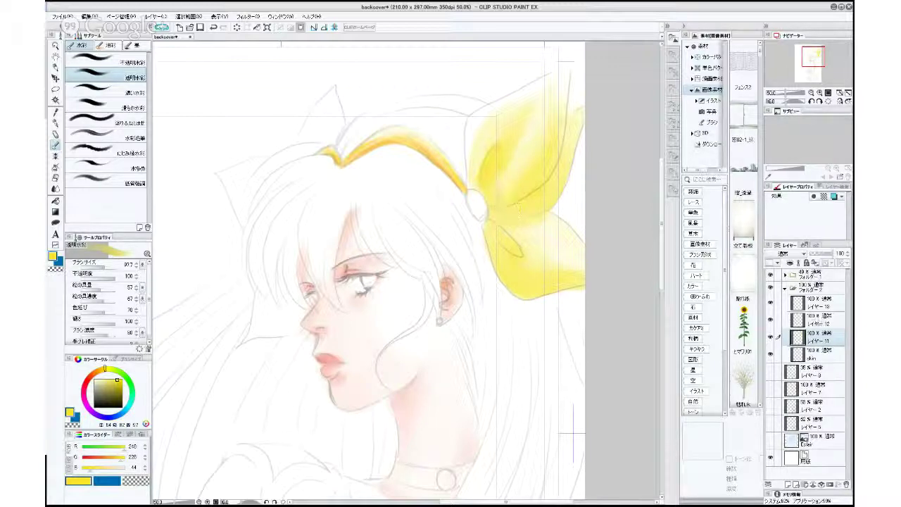
# On the orange shading layer, choose golden yellow and shade the folds around the bow's knot with a brush size of about 77.
pyautogui.click(817, 318)
pyautogui.click(102, 372)
pyautogui.click(102, 369)
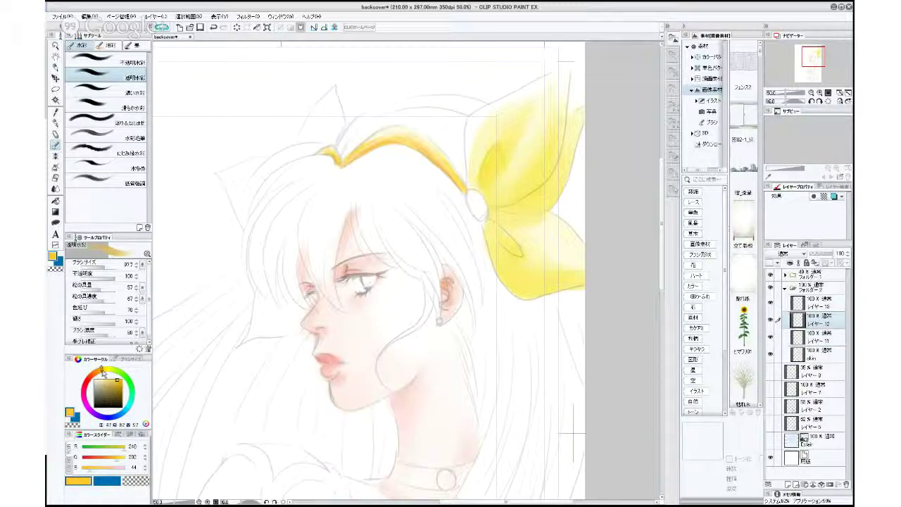
pyautogui.click(104, 266)
pyautogui.moveTo(497, 217)
pyautogui.mouseDown()
pyautogui.moveTo(524, 217)
pyautogui.moveTo(521, 253)
pyautogui.moveTo(495, 222)
pyautogui.moveTo(509, 281)
pyautogui.moveTo(529, 251)
pyautogui.moveTo(506, 269)
pyautogui.moveTo(547, 283)
pyautogui.mouseUp()
pyautogui.moveTo(523, 164)
pyautogui.mouseDown()
pyautogui.moveTo(499, 150)
pyautogui.moveTo(485, 197)
pyautogui.moveTo(533, 141)
pyautogui.moveTo(525, 138)
pyautogui.moveTo(503, 188)
pyautogui.moveTo(490, 191)
pyautogui.moveTo(553, 144)
pyautogui.moveTo(510, 208)
pyautogui.mouseUp()
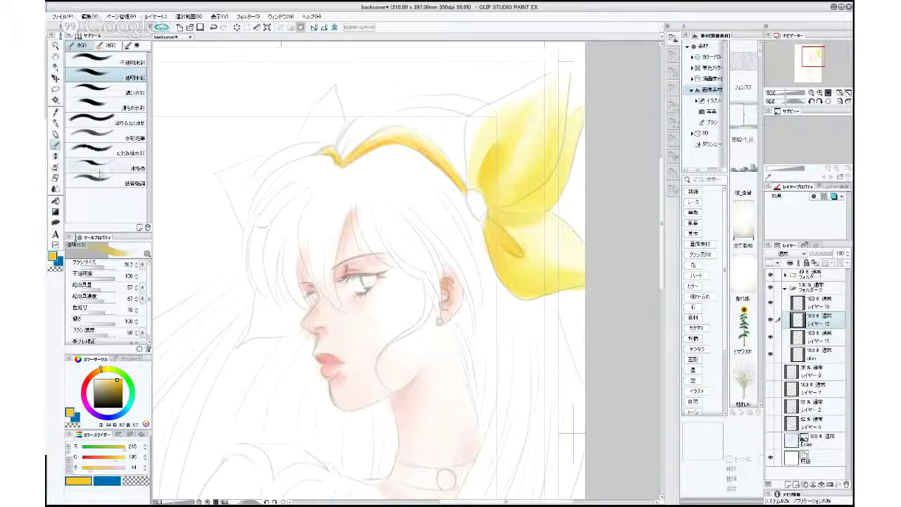
pyautogui.click(56, 100)
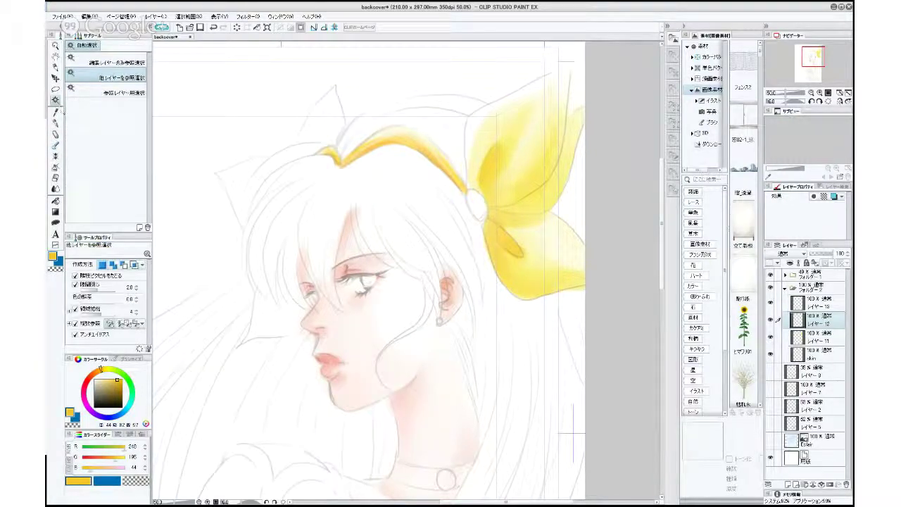
pyautogui.click(544, 199)
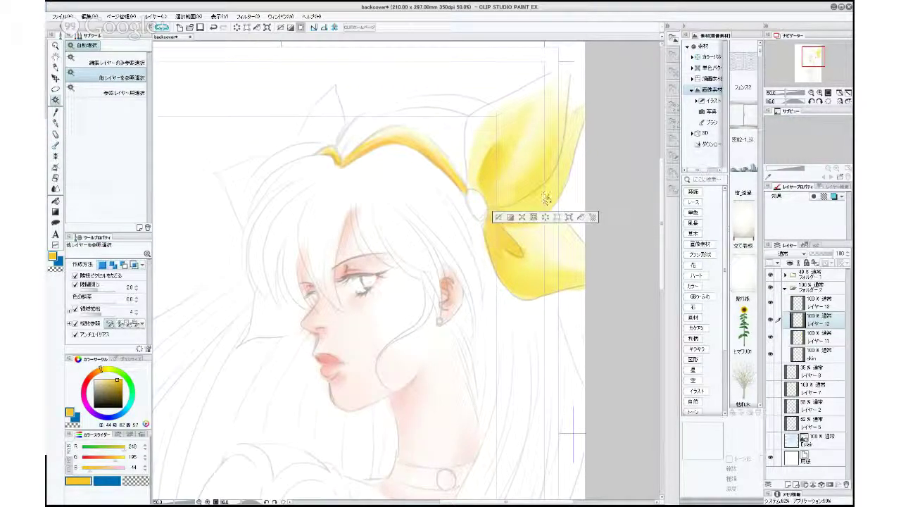
pyautogui.click(770, 288)
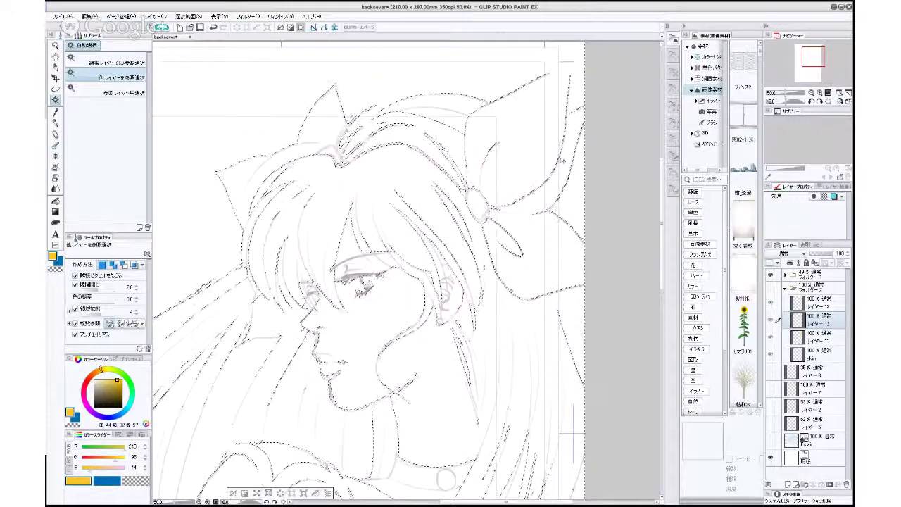
pyautogui.hotkey('ctrl', 'd')
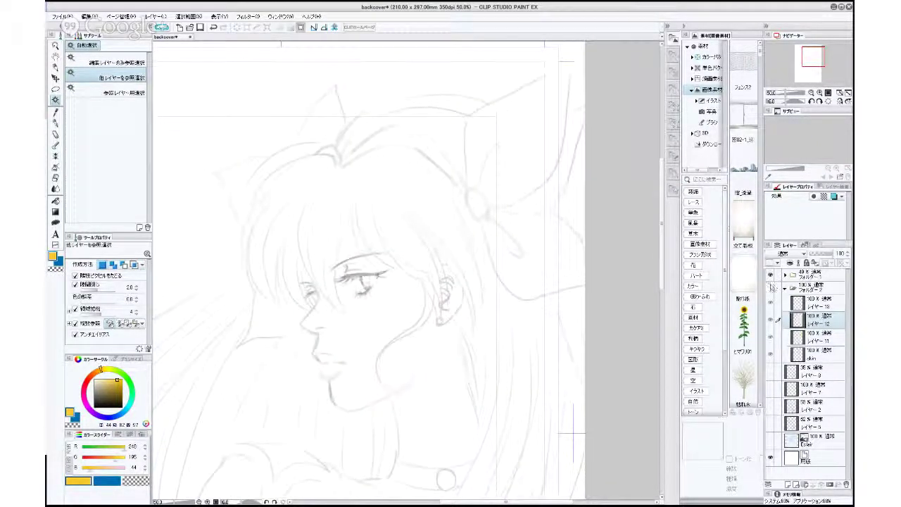
pyautogui.click(772, 304)
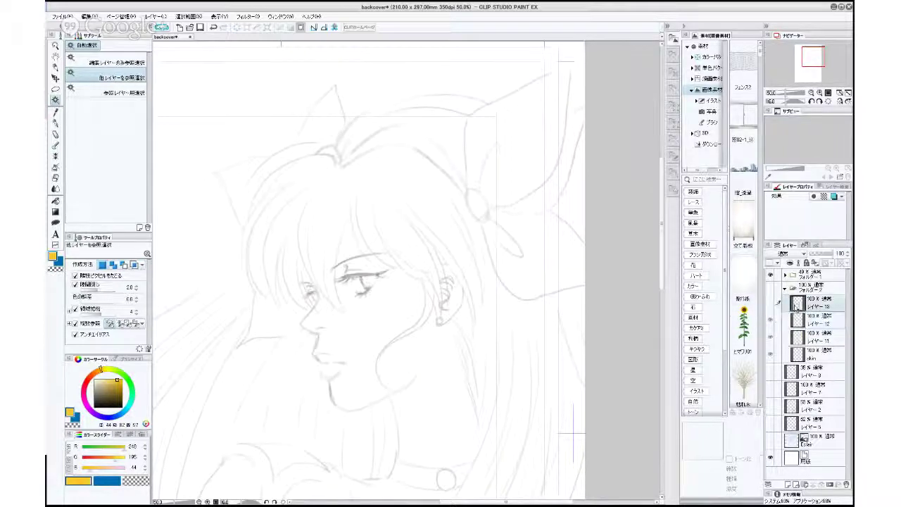
pyautogui.click(770, 288)
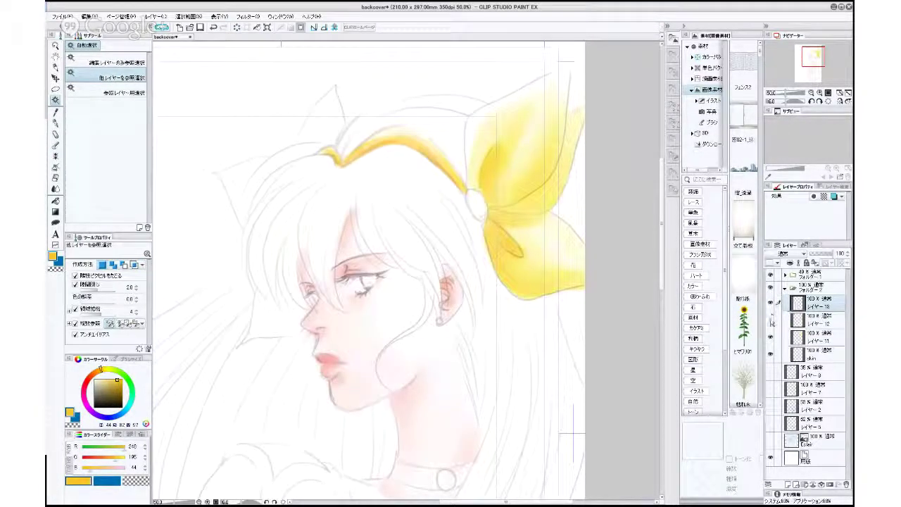
# Hide the paint layers below the top one and paint the shadowed fold between the bow loops golden with transparent watercolor.
pyautogui.click(770, 336)
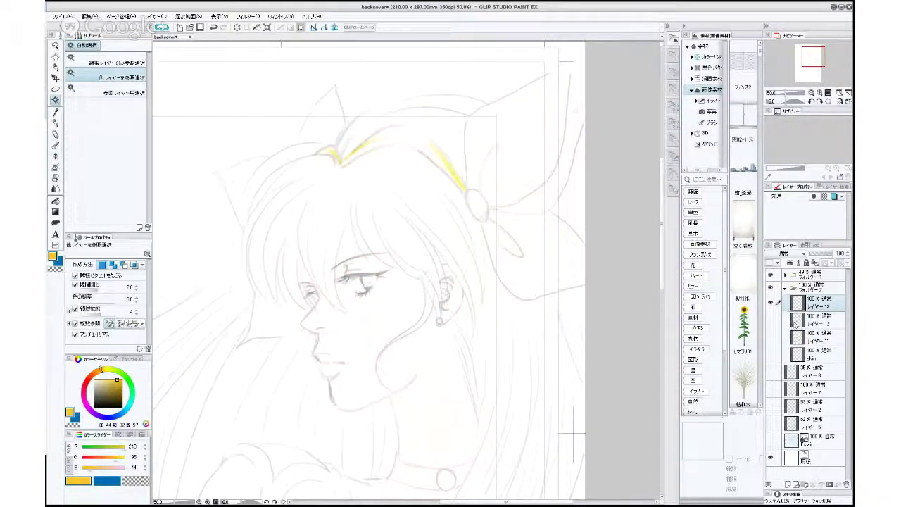
pyautogui.click(55, 145)
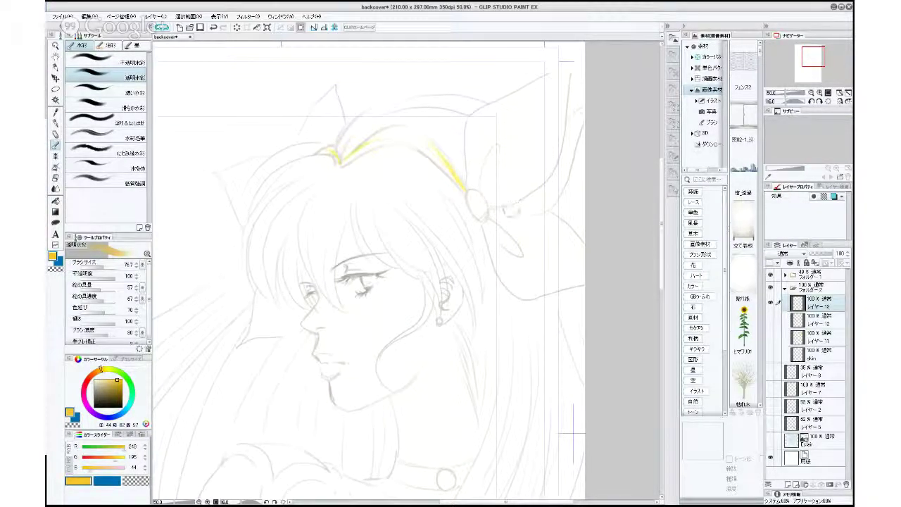
pyautogui.moveTo(522, 206)
pyautogui.mouseDown()
pyautogui.moveTo(550, 191)
pyautogui.moveTo(535, 197)
pyautogui.moveTo(545, 200)
pyautogui.moveTo(556, 176)
pyautogui.moveTo(524, 201)
pyautogui.mouseUp()
pyautogui.moveTo(107, 266); pyautogui.dragTo(99, 267)
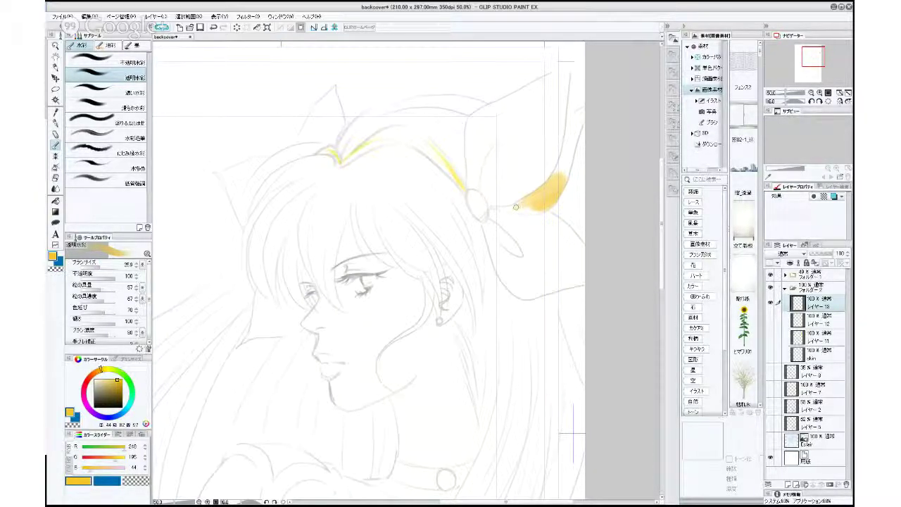
pyautogui.moveTo(507, 206)
pyautogui.mouseDown()
pyautogui.moveTo(492, 208)
pyautogui.moveTo(524, 206)
pyautogui.mouseUp()
# Extend the golden shading up the bow's outer fold with a larger brush and show the headband and bow paint layers again.
pyautogui.click(103, 268)
pyautogui.moveTo(103, 271); pyautogui.dragTo(106, 271)
pyautogui.moveTo(552, 184)
pyautogui.mouseDown()
pyautogui.moveTo(574, 114)
pyautogui.moveTo(560, 186)
pyautogui.moveTo(568, 160)
pyautogui.mouseUp()
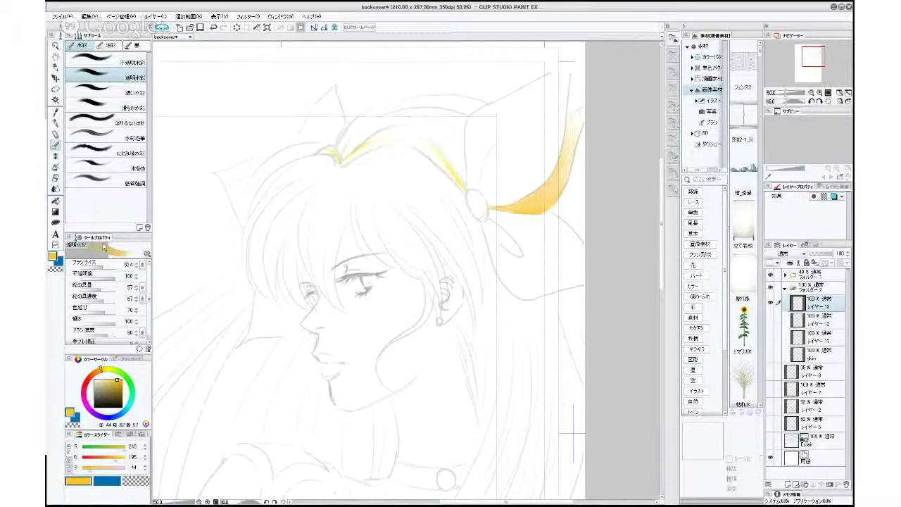
pyautogui.click(98, 267)
pyautogui.click(770, 320)
pyautogui.click(770, 337)
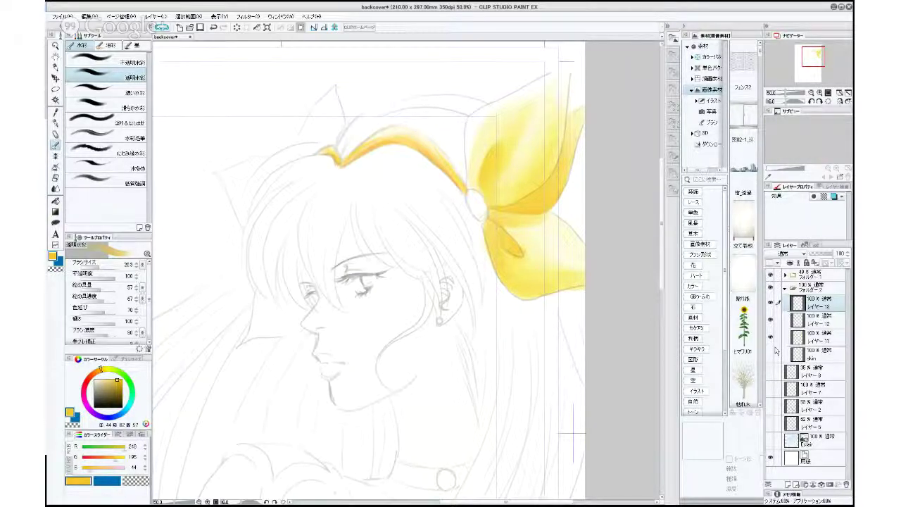
pyautogui.click(770, 337)
pyautogui.click(770, 338)
# Erase the spill around the bow on the yellow base layer with the soft eraser and check the paint without the line art.
pyautogui.click(798, 338)
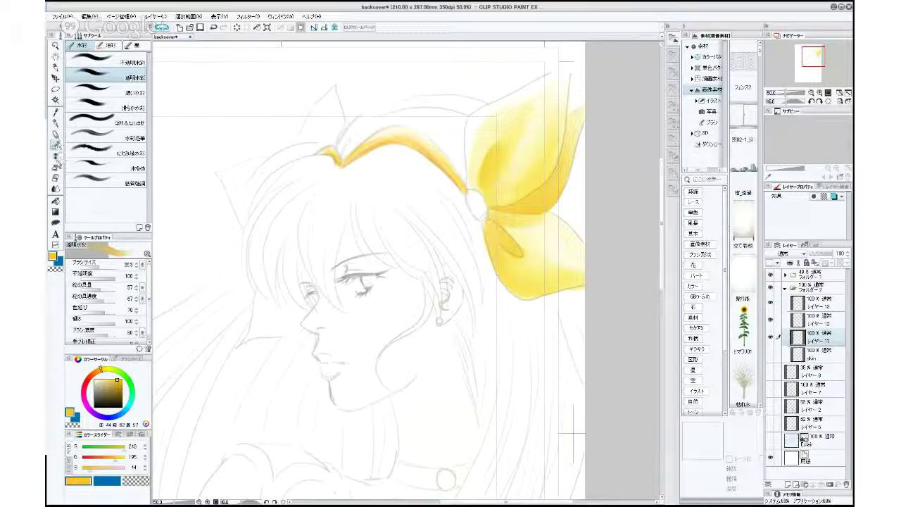
pyautogui.click(56, 179)
pyautogui.click(106, 76)
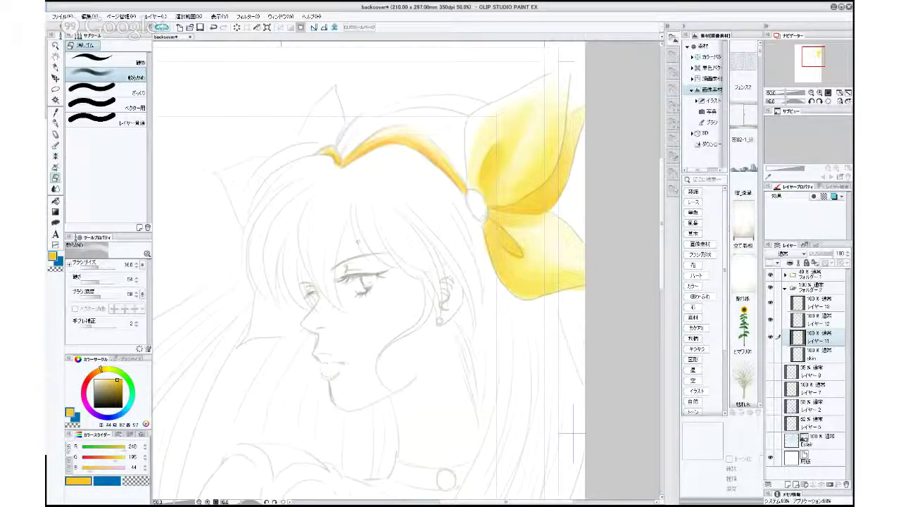
pyautogui.moveTo(98, 267); pyautogui.dragTo(104, 268)
pyautogui.moveTo(563, 216)
pyautogui.mouseDown()
pyautogui.moveTo(584, 242)
pyautogui.moveTo(556, 219)
pyautogui.mouseUp()
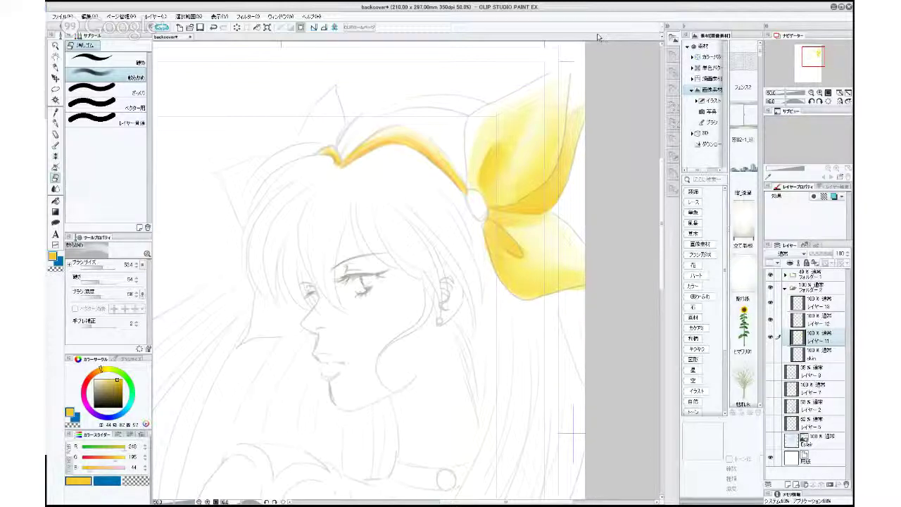
pyautogui.click(770, 275)
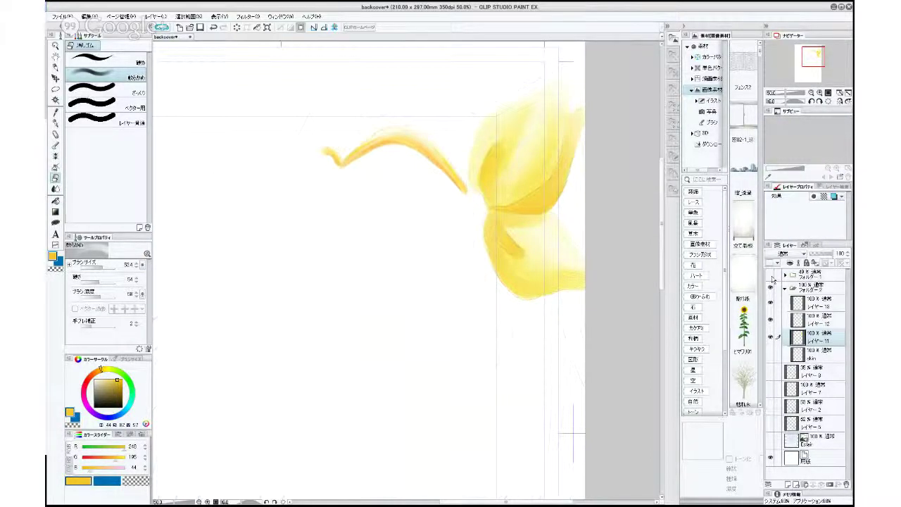
pyautogui.click(770, 275)
# Find the line-art layer with the pointed shape beside the hair, erase that outline, and reselect the yellow base layer.
pyautogui.click(784, 275)
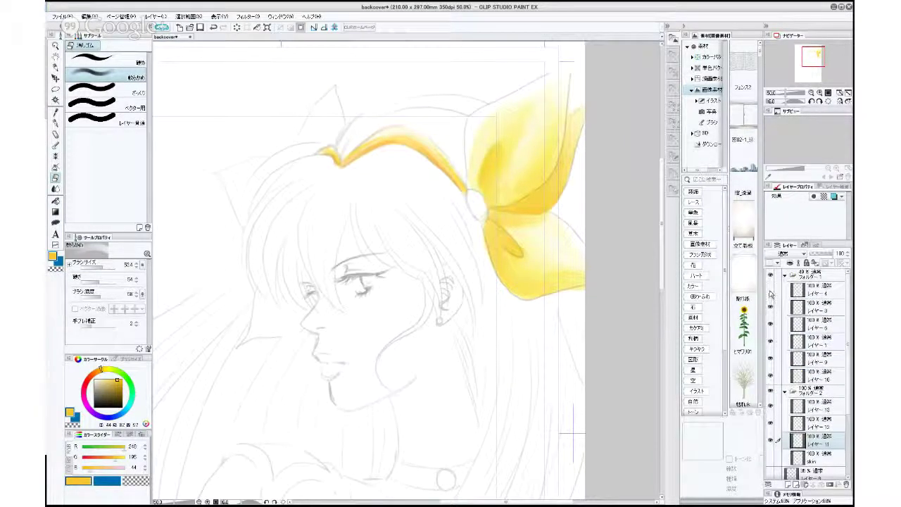
pyautogui.click(770, 308)
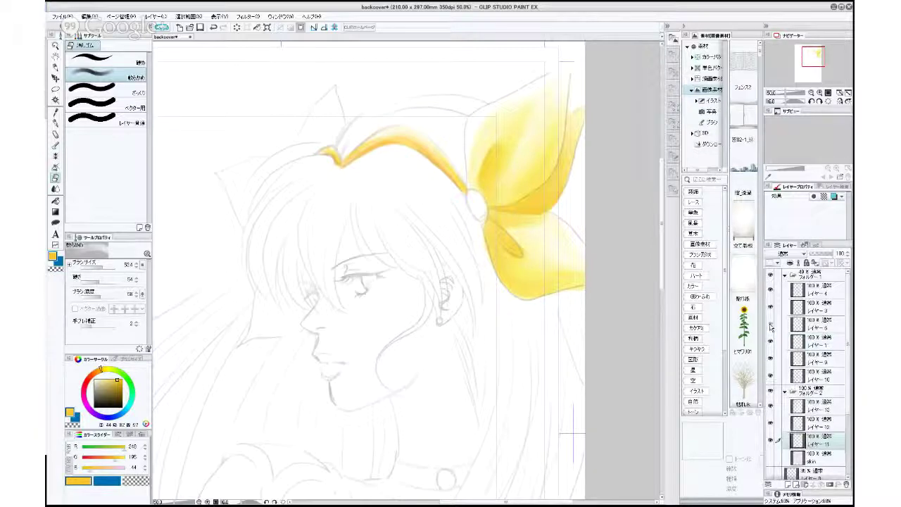
pyautogui.click(770, 341)
pyautogui.click(770, 341)
pyautogui.click(816, 344)
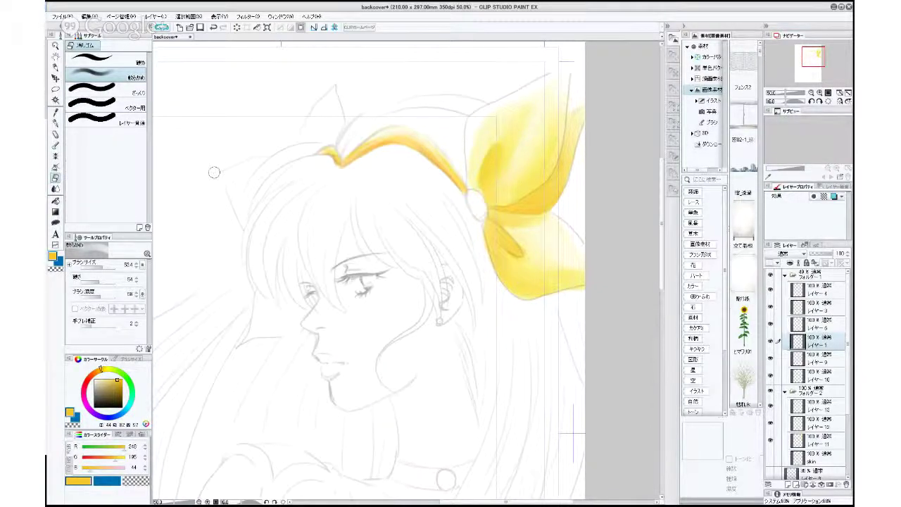
pyautogui.moveTo(230, 204)
pyautogui.mouseDown()
pyautogui.moveTo(243, 229)
pyautogui.moveTo(236, 222)
pyautogui.mouseUp()
pyautogui.moveTo(241, 176); pyautogui.dragTo(232, 165)
pyautogui.click(784, 275)
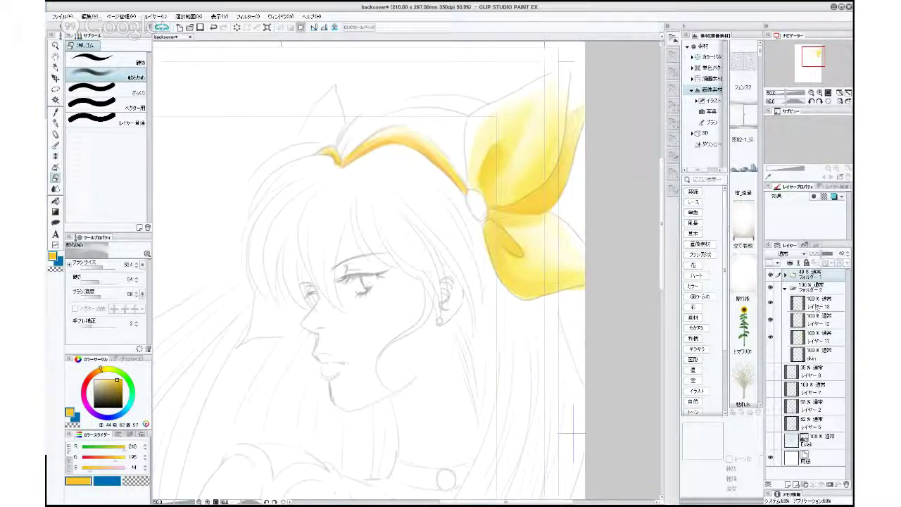
pyautogui.click(812, 340)
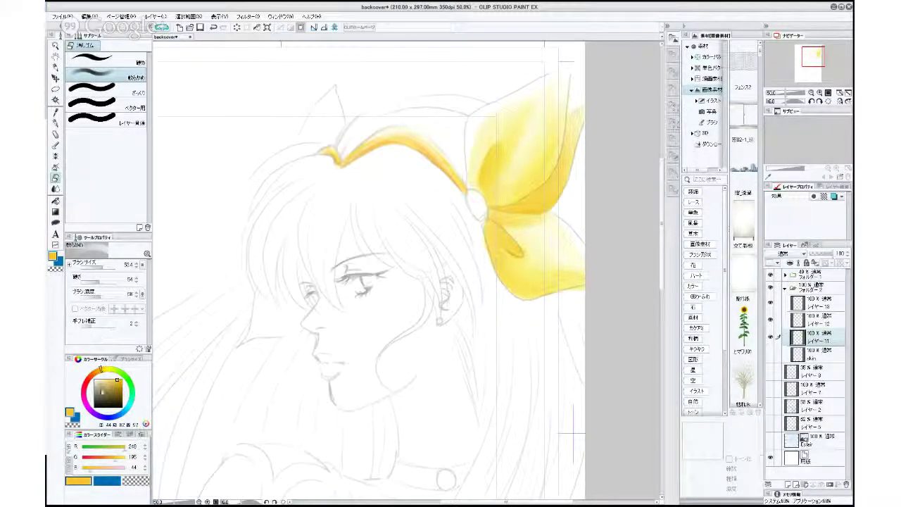
# Paint the pointed shape above the headband lemon yellow with transparent watercolor, reducing the brush size to fill it up to its edges.
pyautogui.click(106, 367)
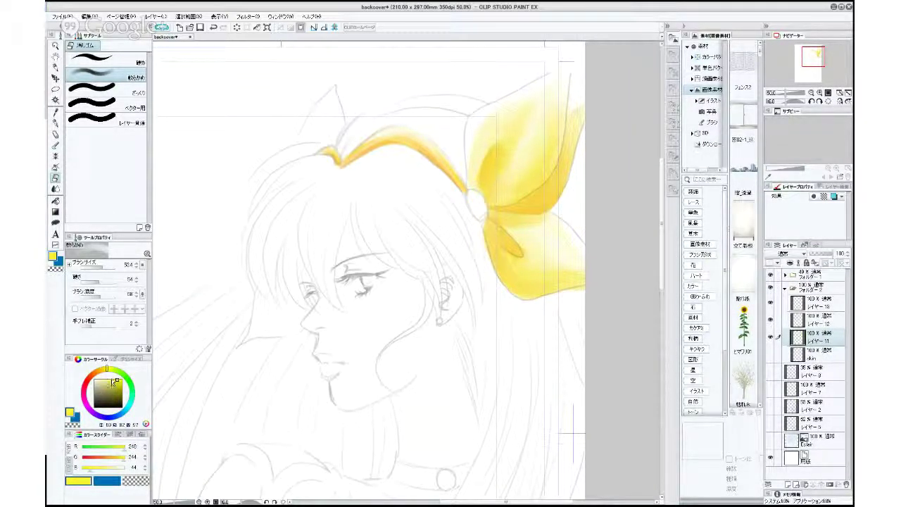
pyautogui.click(106, 368)
pyautogui.click(57, 146)
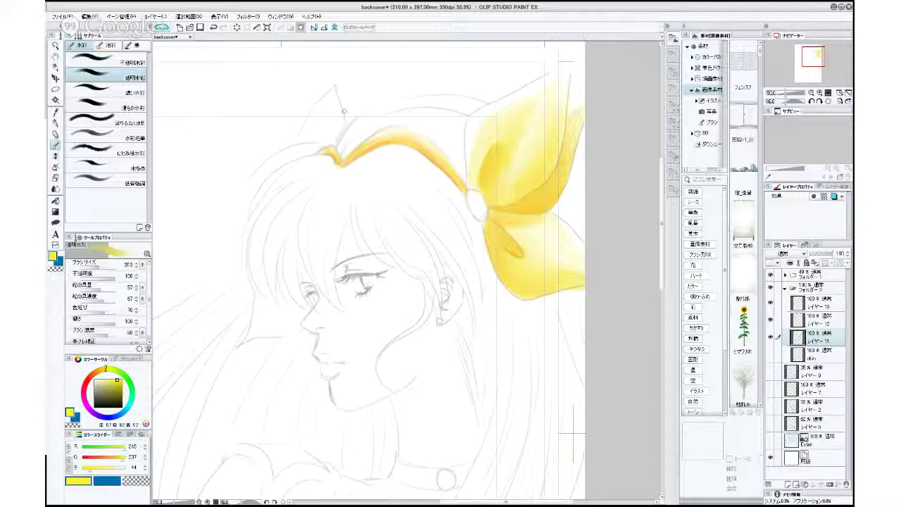
pyautogui.moveTo(97, 266)
pyautogui.mouseDown()
pyautogui.moveTo(120, 263)
pyautogui.moveTo(110, 259)
pyautogui.mouseUp()
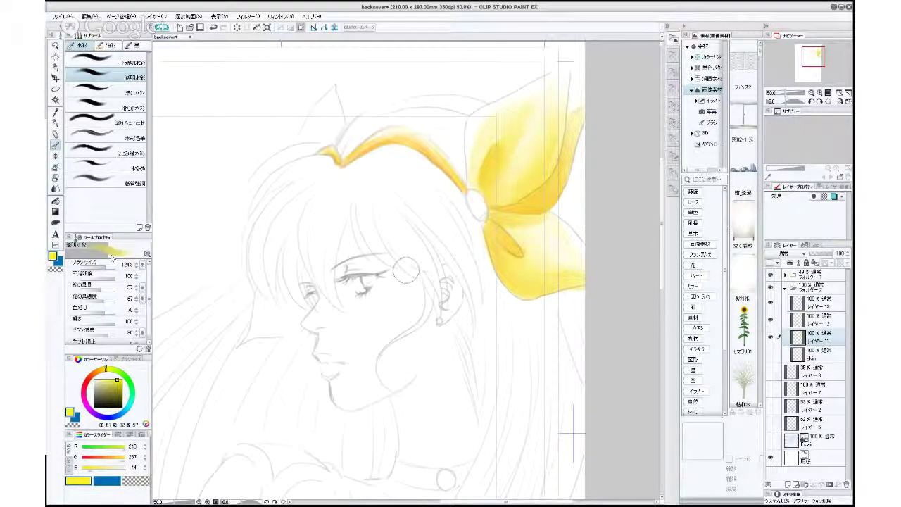
pyautogui.moveTo(330, 106); pyautogui.dragTo(327, 123)
pyautogui.moveTo(105, 273); pyautogui.dragTo(98, 272)
pyautogui.moveTo(335, 92)
pyautogui.mouseDown()
pyautogui.moveTo(337, 115)
pyautogui.moveTo(319, 137)
pyautogui.mouseUp()
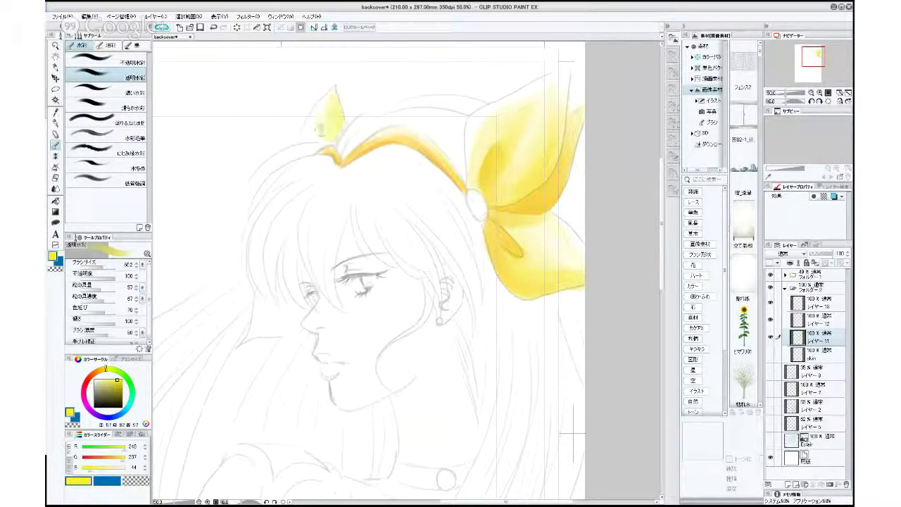
pyautogui.moveTo(313, 122)
pyautogui.mouseDown()
pyautogui.moveTo(324, 139)
pyautogui.moveTo(335, 94)
pyautogui.moveTo(323, 134)
pyautogui.moveTo(301, 140)
pyautogui.moveTo(336, 110)
pyautogui.moveTo(333, 100)
pyautogui.moveTo(334, 125)
pyautogui.moveTo(337, 115)
pyautogui.moveTo(330, 132)
pyautogui.moveTo(332, 107)
pyautogui.moveTo(307, 101)
pyautogui.mouseUp()
pyautogui.moveTo(102, 266); pyautogui.dragTo(92, 266)
pyautogui.moveTo(101, 268); pyautogui.dragTo(107, 268)
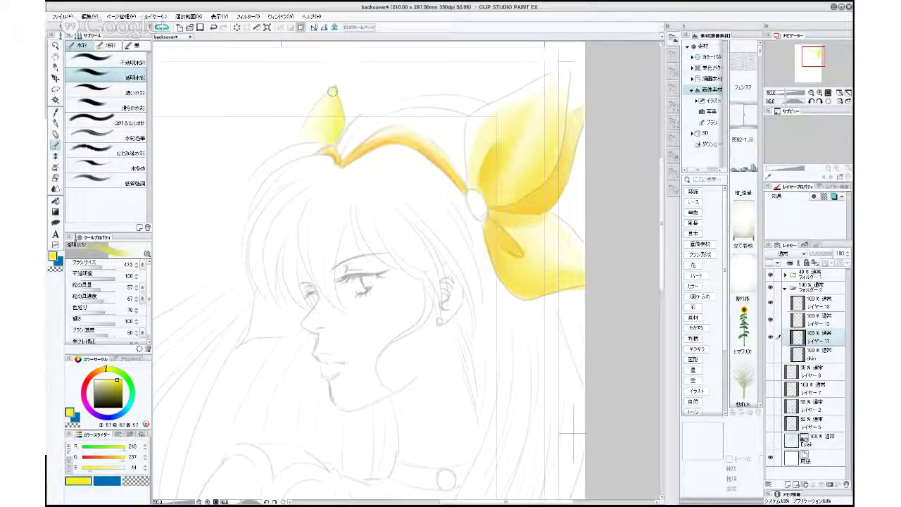
# Fill the patch between the front hair and the face with lemon yellow, building up its color with a larger brush.
pyautogui.moveTo(262, 302)
pyautogui.mouseDown()
pyautogui.moveTo(259, 325)
pyautogui.moveTo(258, 306)
pyautogui.moveTo(264, 321)
pyautogui.moveTo(269, 304)
pyautogui.moveTo(299, 310)
pyautogui.moveTo(256, 328)
pyautogui.moveTo(268, 315)
pyautogui.moveTo(307, 329)
pyautogui.moveTo(264, 331)
pyautogui.moveTo(261, 310)
pyautogui.moveTo(281, 320)
pyautogui.moveTo(261, 336)
pyautogui.mouseUp()
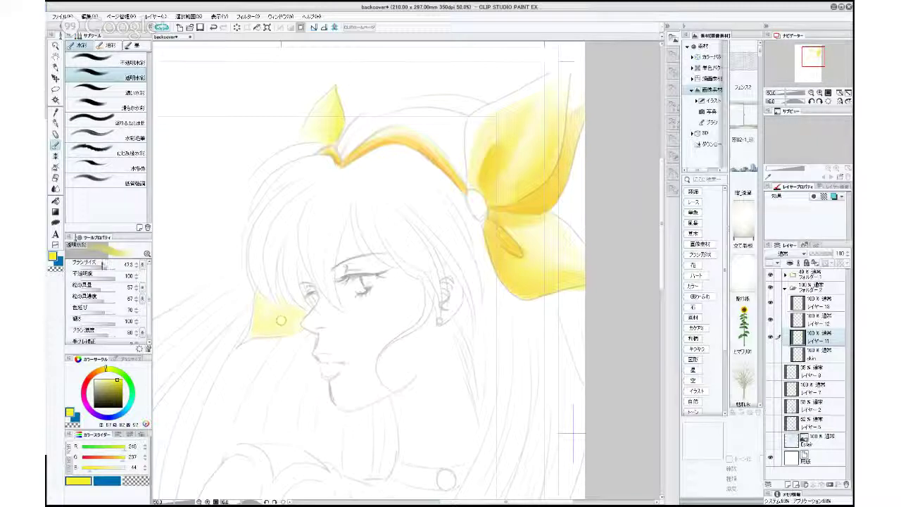
pyautogui.click(104, 266)
pyautogui.moveTo(104, 268); pyautogui.dragTo(110, 267)
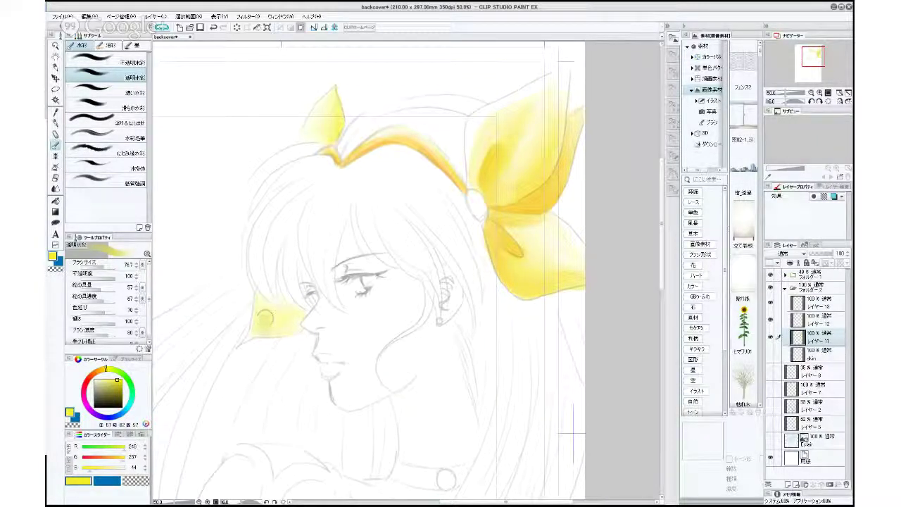
pyautogui.moveTo(269, 309)
pyautogui.mouseDown()
pyautogui.moveTo(261, 317)
pyautogui.moveTo(240, 338)
pyautogui.mouseUp()
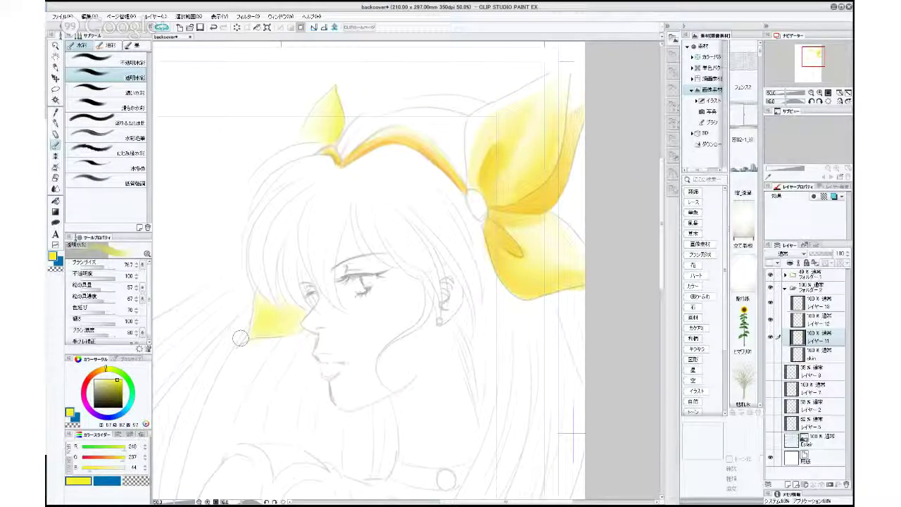
# On the paint layer above the yellow base, shade the patch beside the face and the pointed shape golden yellow.
pyautogui.click(817, 319)
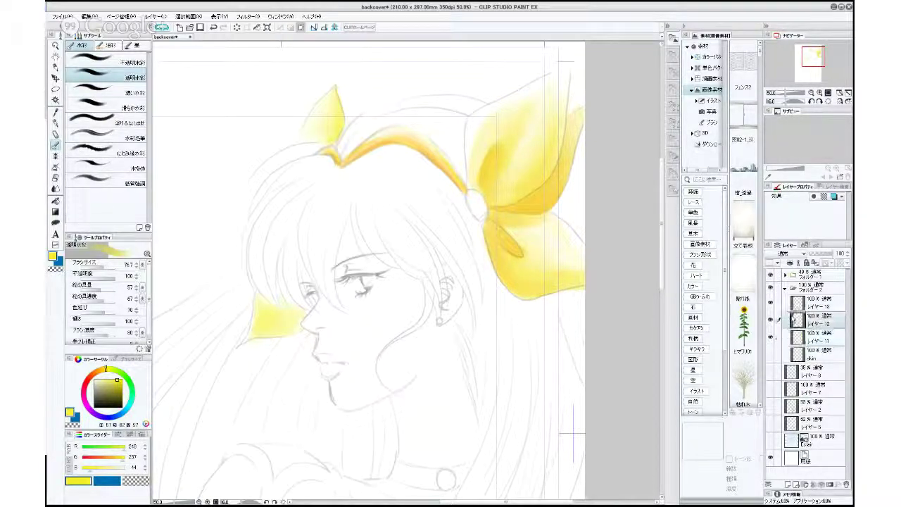
pyautogui.click(103, 369)
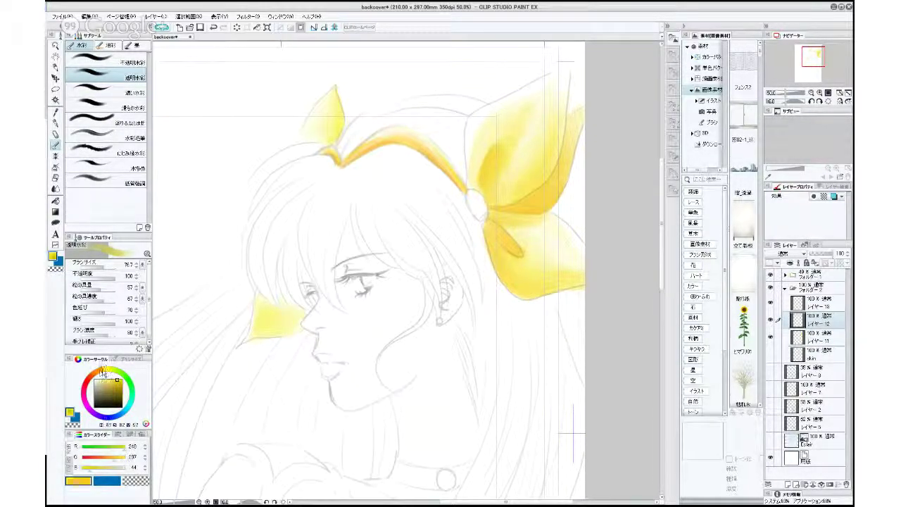
pyautogui.moveTo(298, 303)
pyautogui.mouseDown()
pyautogui.moveTo(282, 303)
pyautogui.moveTo(279, 321)
pyautogui.moveTo(268, 320)
pyautogui.moveTo(297, 324)
pyautogui.moveTo(301, 314)
pyautogui.moveTo(268, 306)
pyautogui.moveTo(299, 310)
pyautogui.moveTo(306, 328)
pyautogui.moveTo(276, 331)
pyautogui.moveTo(300, 315)
pyautogui.mouseUp()
pyautogui.moveTo(338, 97)
pyautogui.mouseDown()
pyautogui.moveTo(324, 113)
pyautogui.moveTo(327, 135)
pyautogui.moveTo(302, 153)
pyautogui.mouseUp()
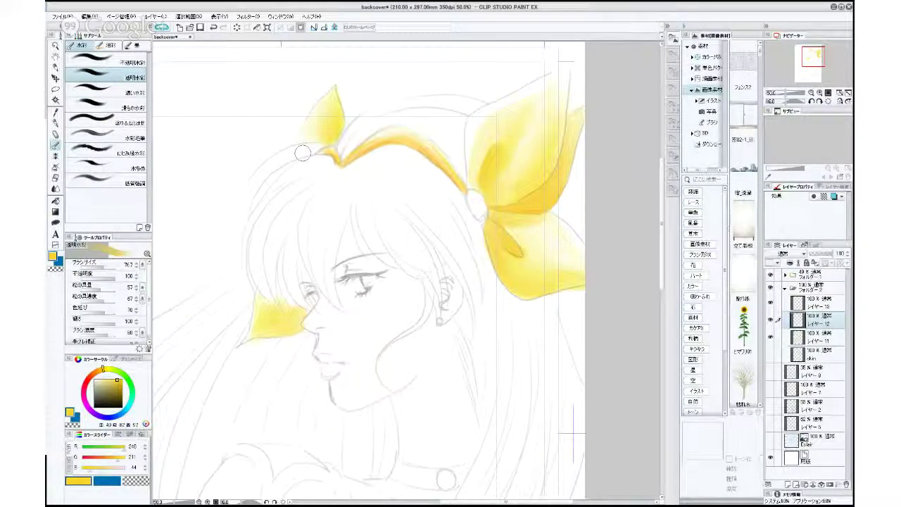
# Paint the choker around the neck soft yellow on the top paint layer, refining around the round ornament with a smaller brush.
pyautogui.click(816, 304)
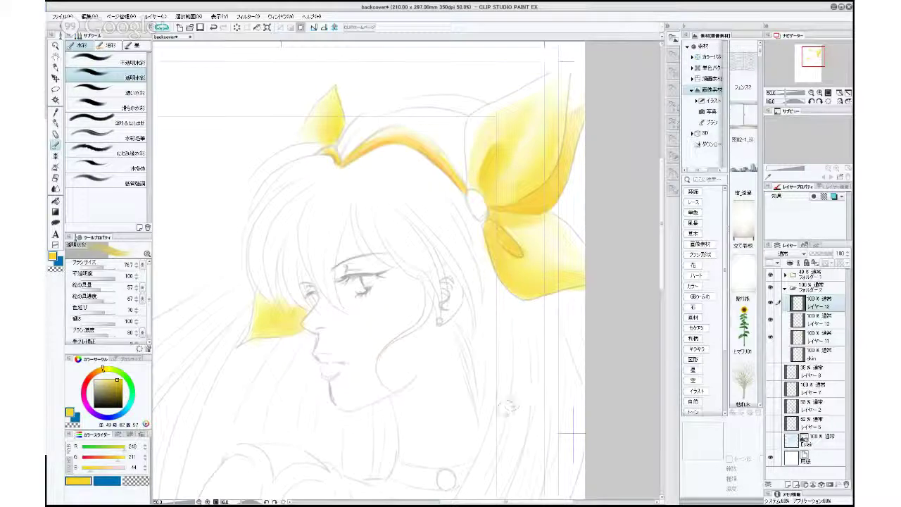
pyautogui.moveTo(497, 420)
pyautogui.mouseDown()
pyautogui.moveTo(456, 279)
pyautogui.moveTo(440, 258)
pyautogui.mouseUp()
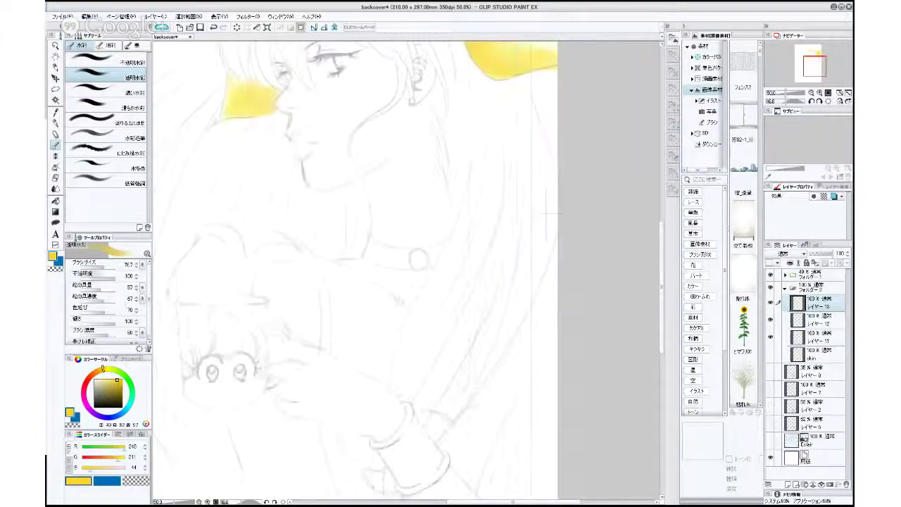
pyautogui.click(104, 371)
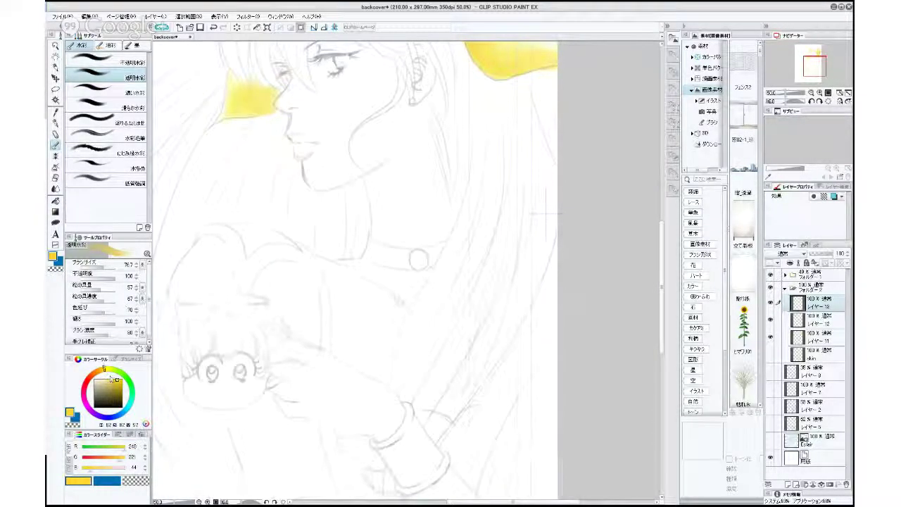
pyautogui.moveTo(117, 380); pyautogui.dragTo(106, 370)
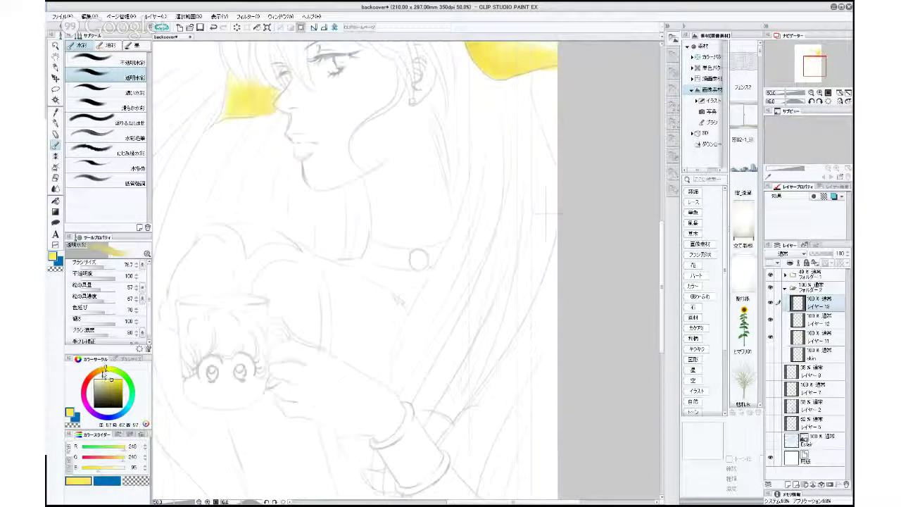
pyautogui.moveTo(365, 252)
pyautogui.mouseDown()
pyautogui.moveTo(404, 262)
pyautogui.moveTo(366, 253)
pyautogui.moveTo(414, 259)
pyautogui.moveTo(401, 254)
pyautogui.moveTo(439, 244)
pyautogui.moveTo(428, 251)
pyautogui.moveTo(442, 247)
pyautogui.moveTo(432, 259)
pyautogui.moveTo(441, 250)
pyautogui.moveTo(418, 260)
pyautogui.mouseUp()
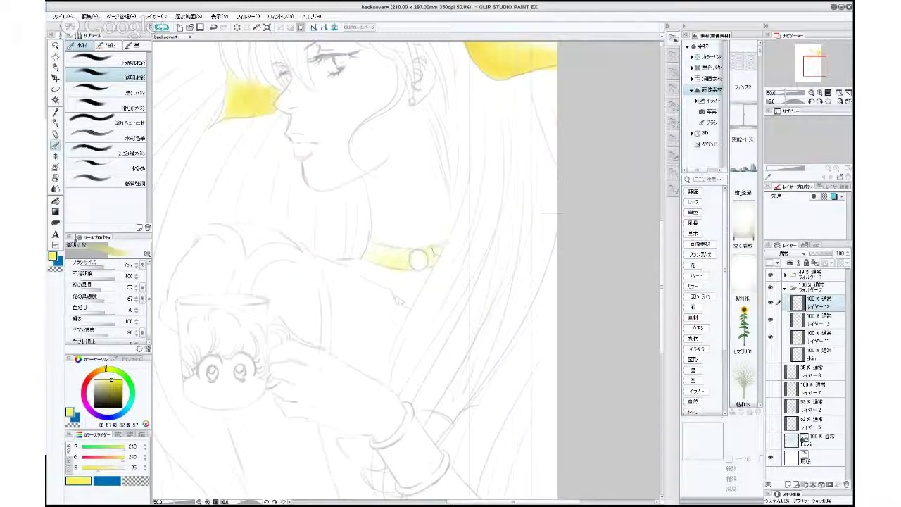
pyautogui.moveTo(103, 268); pyautogui.dragTo(100, 266)
pyautogui.moveTo(368, 257)
pyautogui.mouseDown()
pyautogui.moveTo(408, 266)
pyautogui.moveTo(364, 257)
pyautogui.moveTo(402, 255)
pyautogui.moveTo(374, 258)
pyautogui.moveTo(409, 264)
pyautogui.moveTo(405, 257)
pyautogui.moveTo(434, 257)
pyautogui.mouseUp()
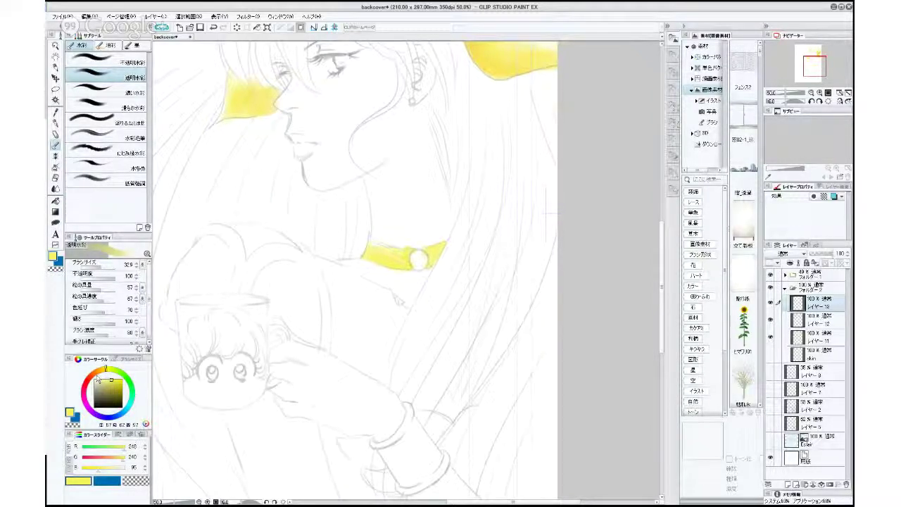
# Try shading the choker in orange-gold with a large brush on the middle paint layer, and undo the last stroke.
pyautogui.click(100, 369)
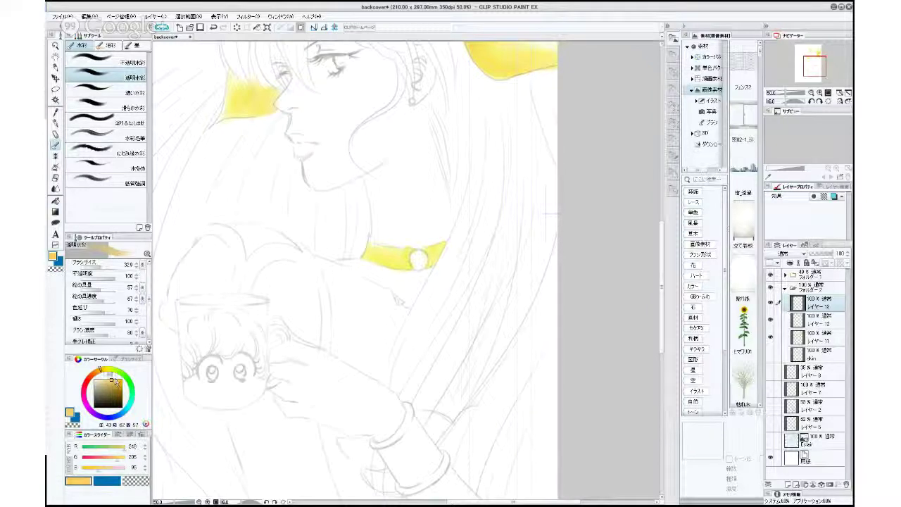
pyautogui.click(100, 369)
pyautogui.click(816, 321)
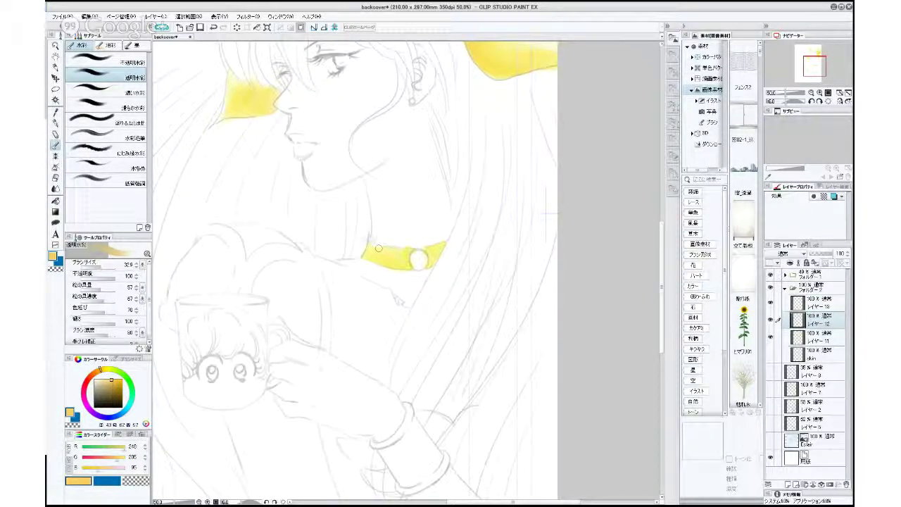
pyautogui.click(105, 266)
pyautogui.moveTo(406, 262)
pyautogui.mouseDown()
pyautogui.moveTo(375, 251)
pyautogui.moveTo(415, 258)
pyautogui.moveTo(402, 262)
pyautogui.moveTo(435, 252)
pyautogui.moveTo(387, 261)
pyautogui.moveTo(400, 267)
pyautogui.moveTo(456, 256)
pyautogui.moveTo(455, 238)
pyautogui.moveTo(363, 253)
pyautogui.mouseUp()
pyautogui.click(213, 29)
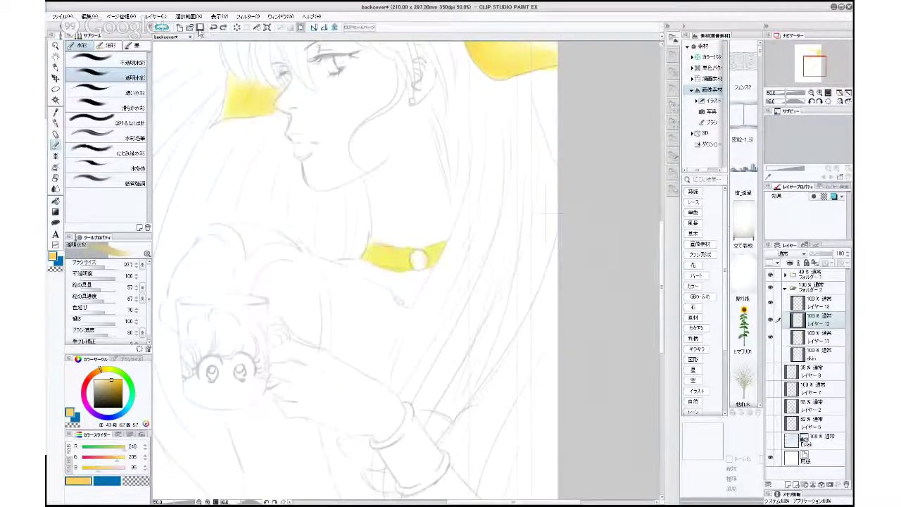
# Set the top paint layer to Multiply, deepen the choker and its ornament with orange-gold, and reduce the brush size.
pyautogui.click(811, 302)
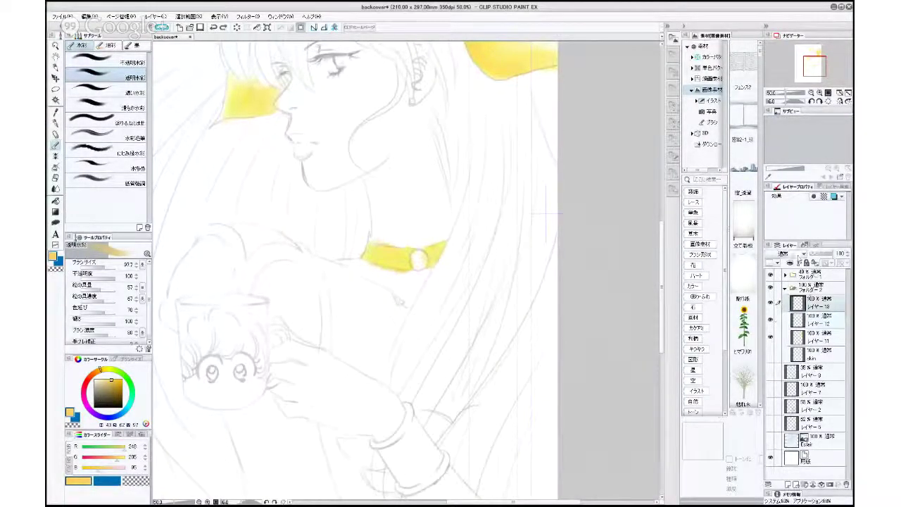
pyautogui.click(792, 253)
pyautogui.click(794, 279)
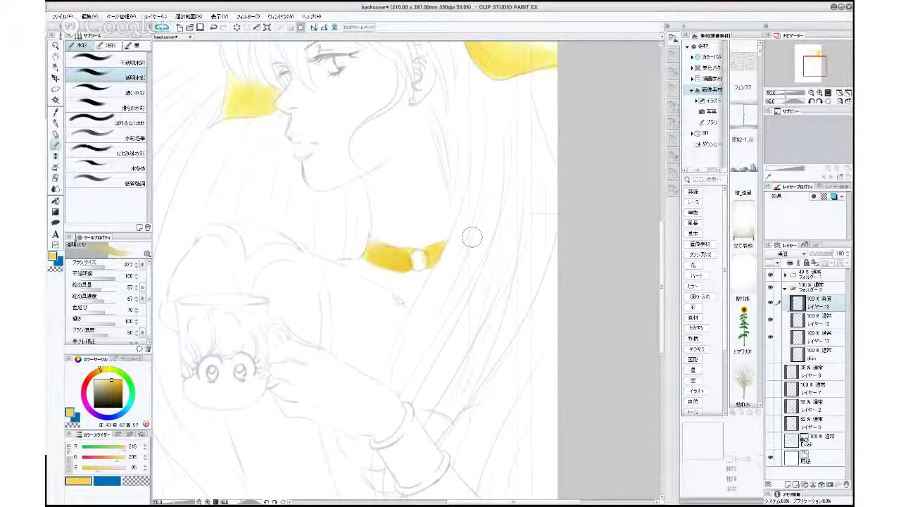
pyautogui.moveTo(407, 244)
pyautogui.mouseDown()
pyautogui.moveTo(406, 268)
pyautogui.moveTo(438, 253)
pyautogui.moveTo(440, 238)
pyautogui.moveTo(419, 248)
pyautogui.mouseUp()
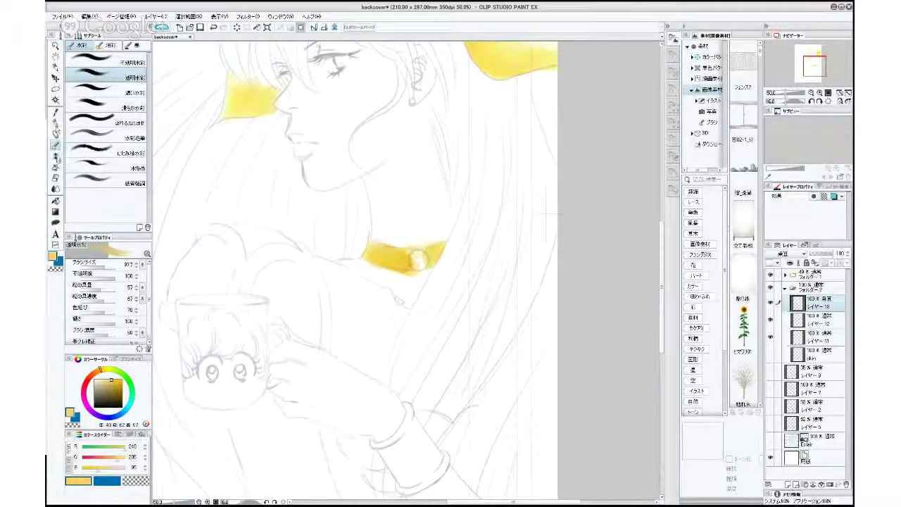
pyautogui.moveTo(109, 264); pyautogui.dragTo(93, 264)
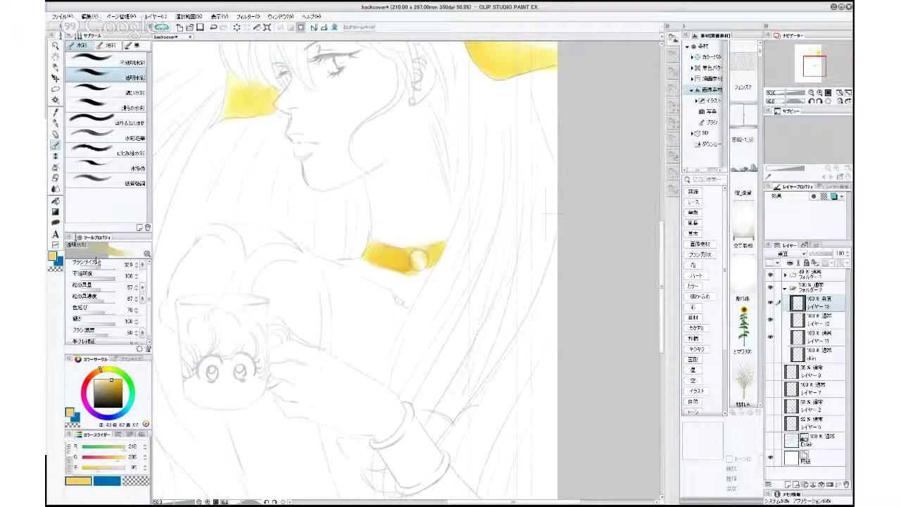
# On the yellow base layer, paint the outer band of the rounded shape beside the mug pale yellow and undo the broad fill inside it.
pyautogui.click(816, 338)
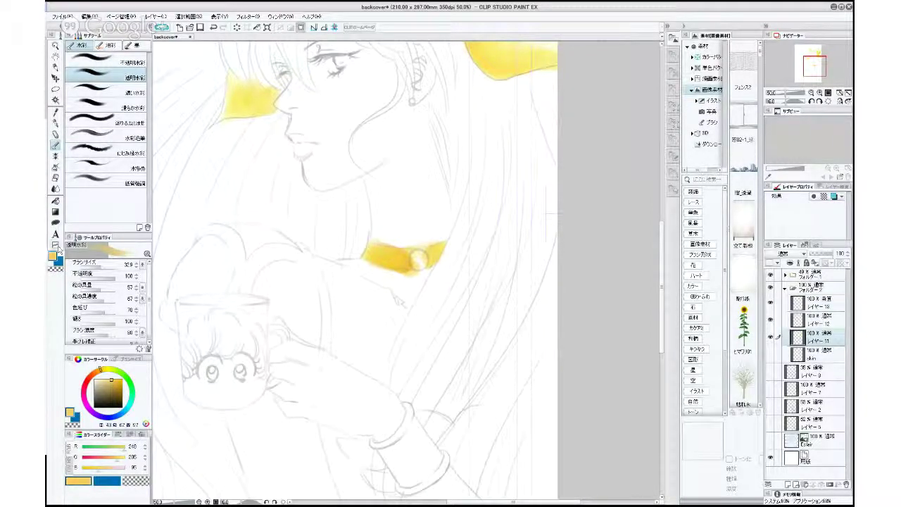
pyautogui.click(107, 379)
pyautogui.moveTo(101, 369); pyautogui.dragTo(110, 380)
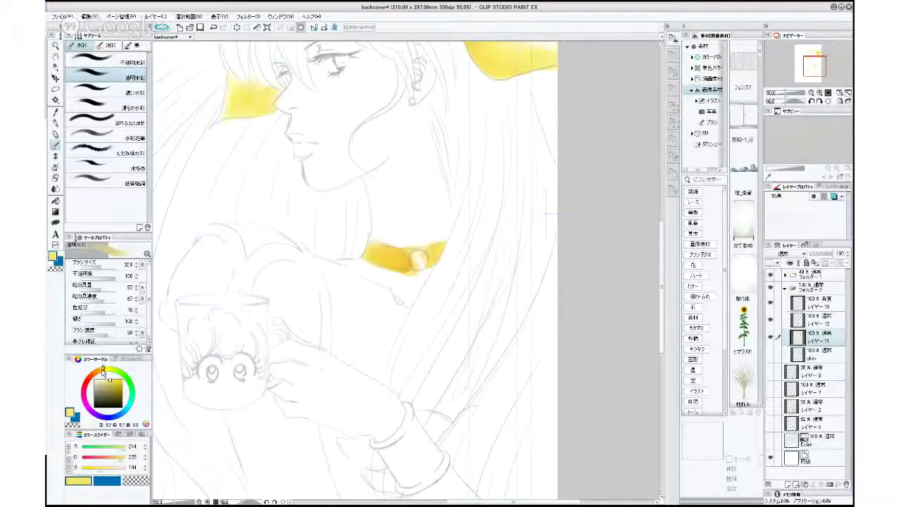
pyautogui.click(103, 267)
pyautogui.moveTo(306, 260); pyautogui.dragTo(319, 330)
pyautogui.moveTo(311, 280)
pyautogui.mouseDown()
pyautogui.moveTo(320, 345)
pyautogui.moveTo(318, 306)
pyautogui.moveTo(305, 318)
pyautogui.moveTo(294, 285)
pyautogui.moveTo(271, 275)
pyautogui.moveTo(261, 289)
pyautogui.moveTo(276, 308)
pyautogui.mouseUp()
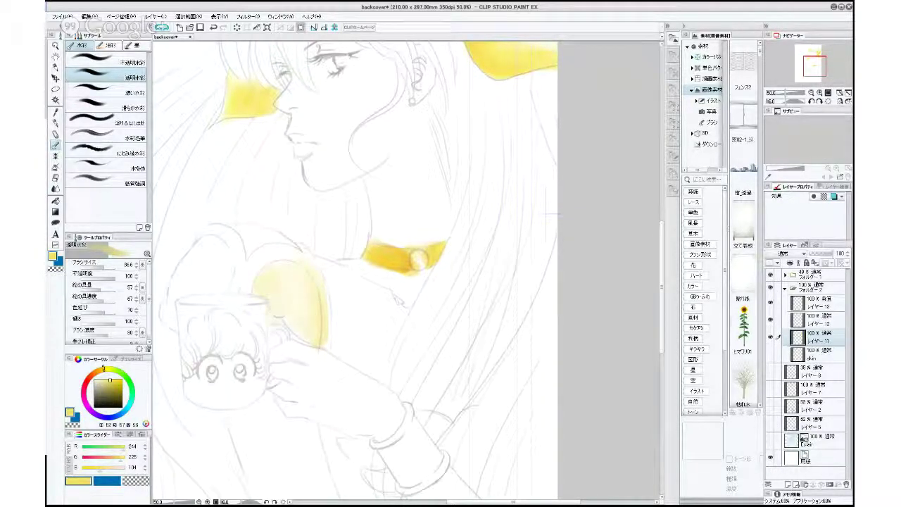
pyautogui.moveTo(296, 277)
pyautogui.mouseDown()
pyautogui.moveTo(261, 283)
pyautogui.moveTo(308, 307)
pyautogui.moveTo(303, 326)
pyautogui.moveTo(286, 302)
pyautogui.moveTo(297, 297)
pyautogui.moveTo(301, 314)
pyautogui.mouseUp()
pyautogui.click(212, 28)
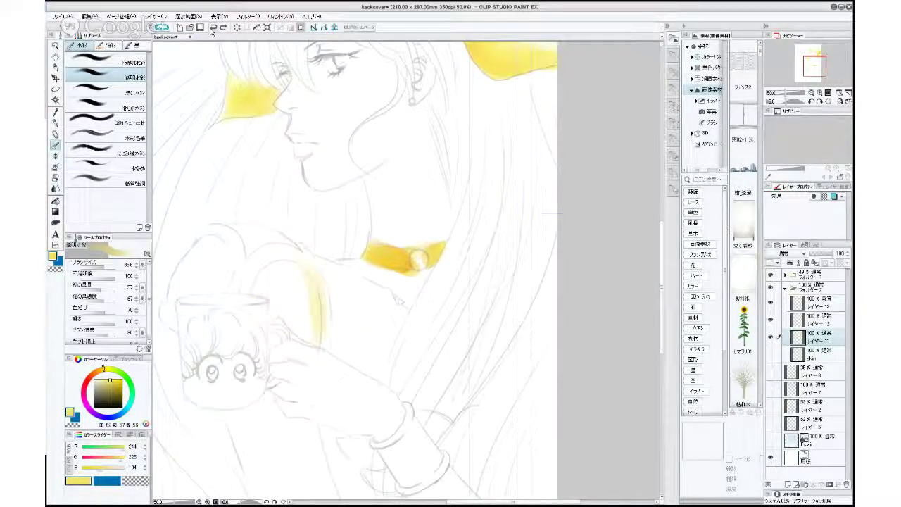
# Select the skin layer and show it to check the arms and hand around the mug.
pyautogui.click(817, 356)
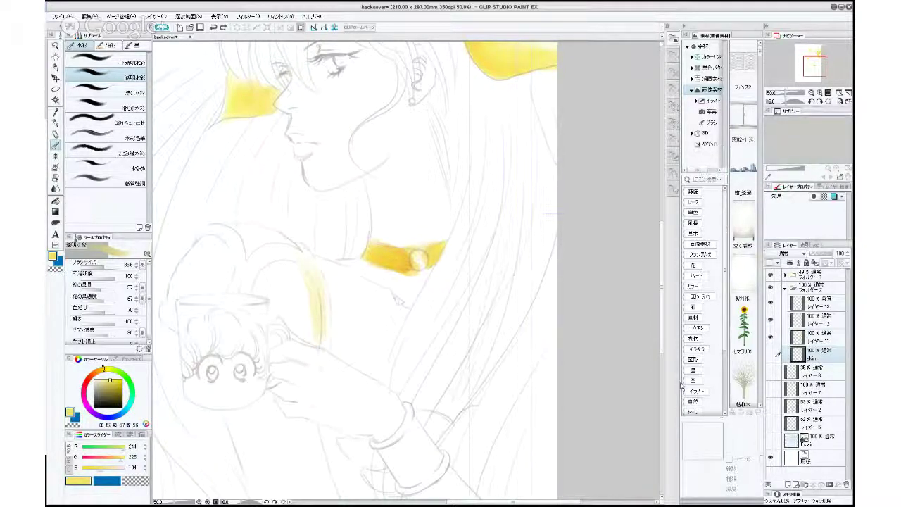
pyautogui.moveTo(415, 438); pyautogui.dragTo(436, 394)
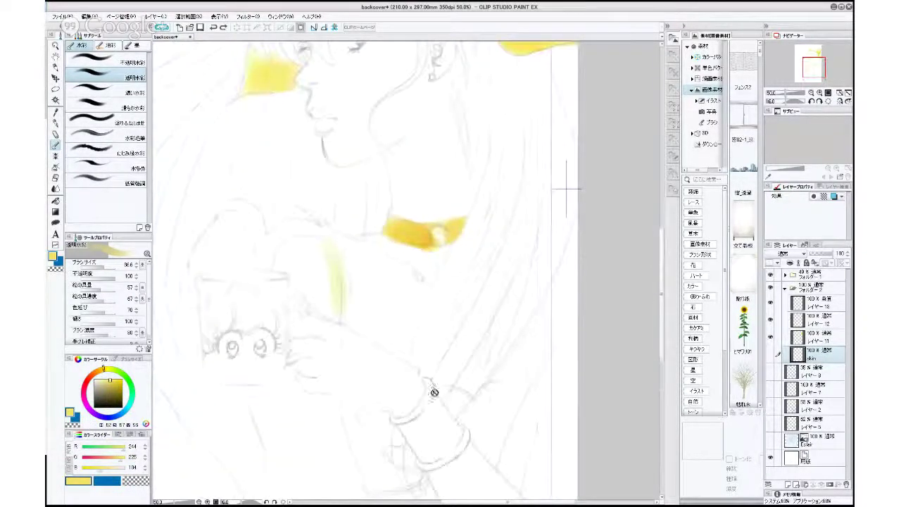
pyautogui.click(770, 354)
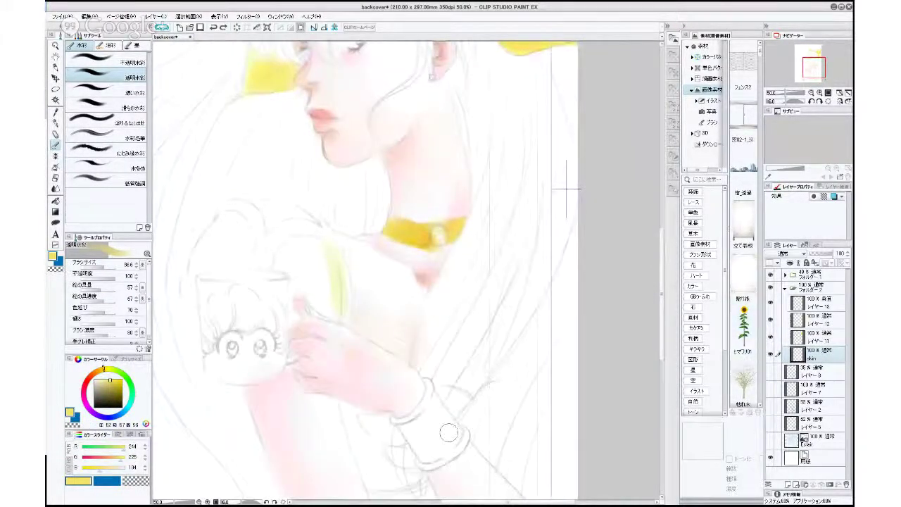
pyautogui.moveTo(443, 434)
pyautogui.mouseDown()
pyautogui.moveTo(479, 382)
pyautogui.moveTo(486, 413)
pyautogui.mouseUp()
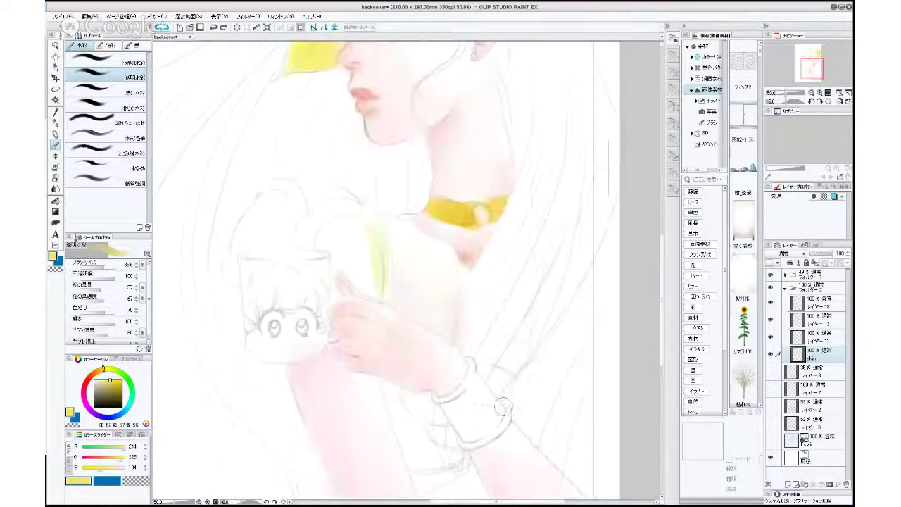
# On the yellow base layer, strengthen the pale yellow outer band of the rounded shape beside the mug with a 41.9 brush, and adjust the yellow hue slightly.
pyautogui.click(813, 338)
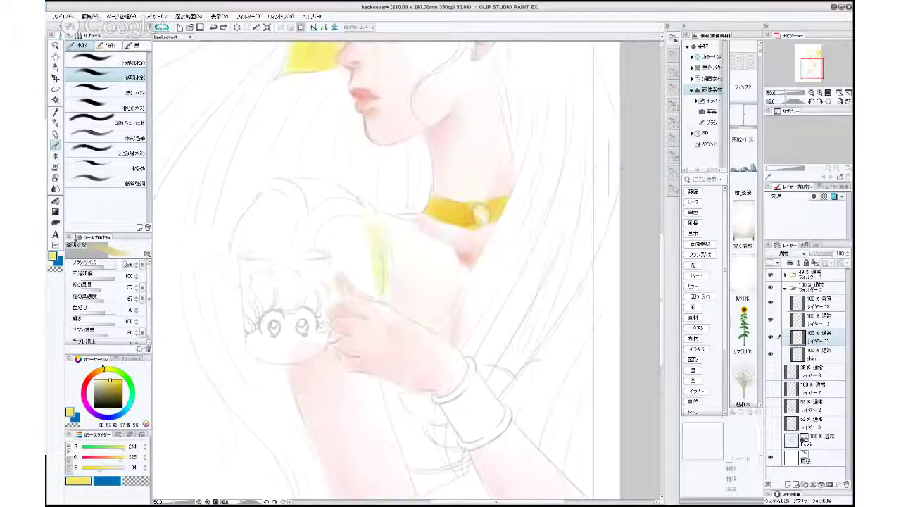
pyautogui.moveTo(105, 268); pyautogui.dragTo(101, 267)
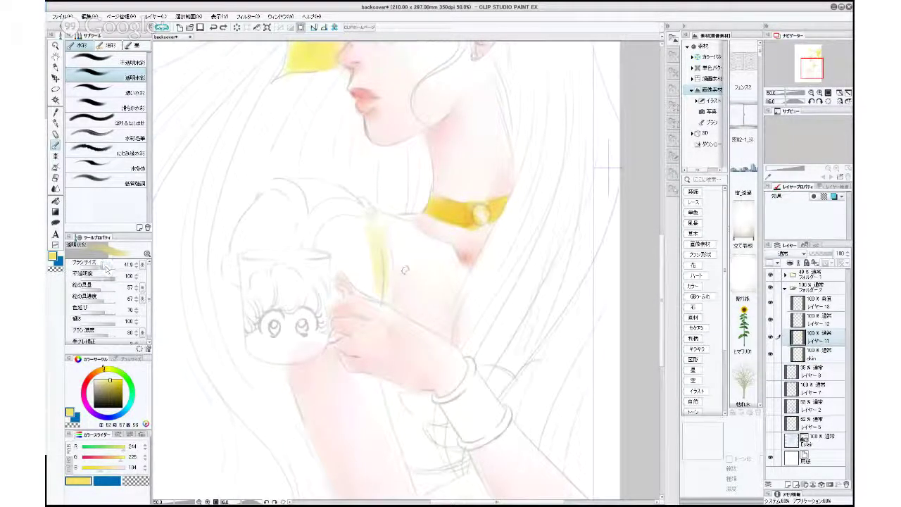
pyautogui.moveTo(386, 249); pyautogui.dragTo(390, 292)
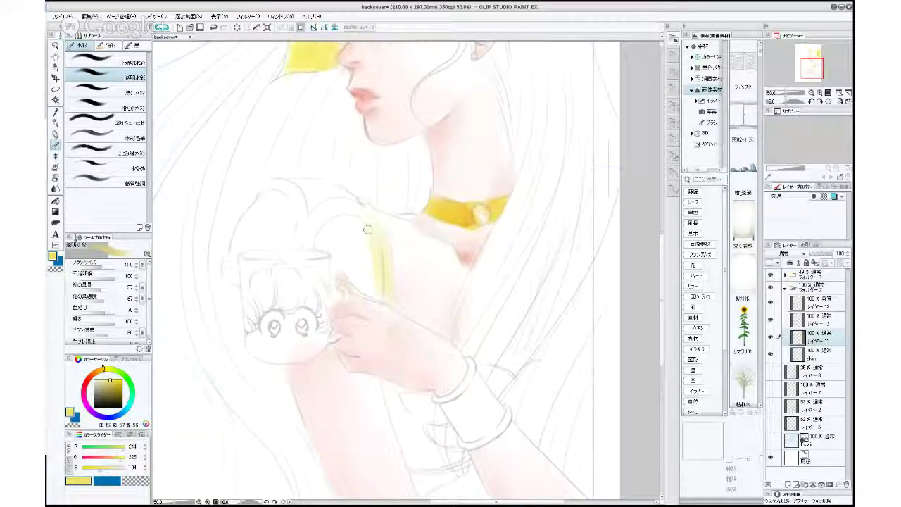
pyautogui.moveTo(368, 229); pyautogui.dragTo(384, 281)
pyautogui.click(105, 368)
pyautogui.moveTo(99, 264); pyautogui.dragTo(110, 264)
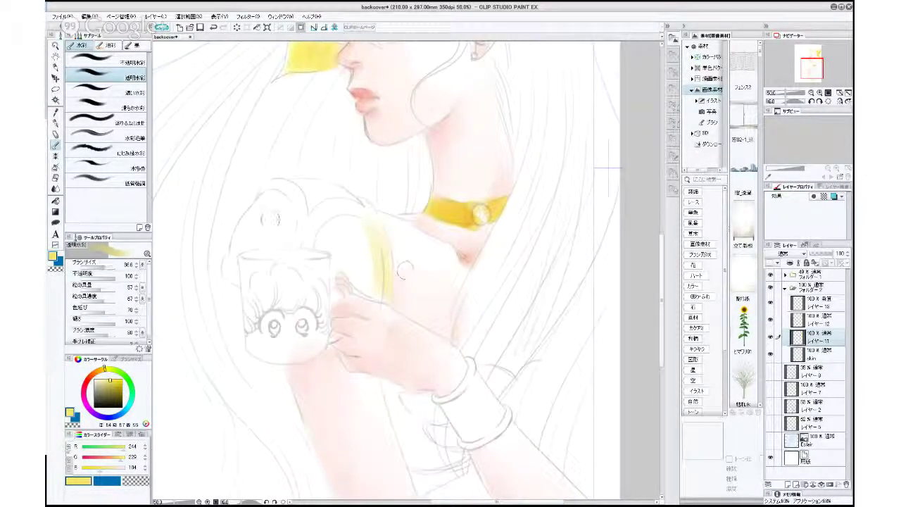
pyautogui.moveTo(231, 260)
pyautogui.mouseDown()
pyautogui.moveTo(232, 281)
pyautogui.moveTo(238, 249)
pyautogui.mouseUp()
pyautogui.moveTo(107, 265); pyautogui.dragTo(113, 265)
pyautogui.hotkey('ctrl', 'z')
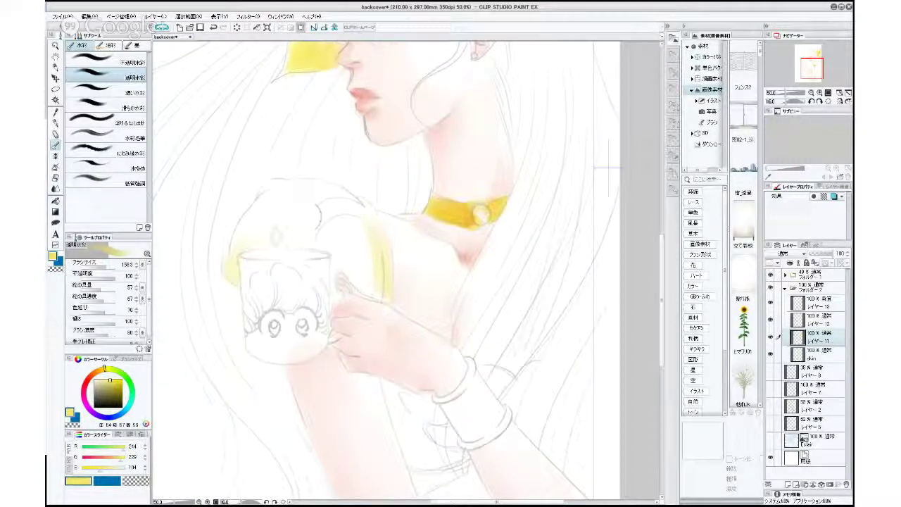
pyautogui.hotkey('ctrl', 'z')
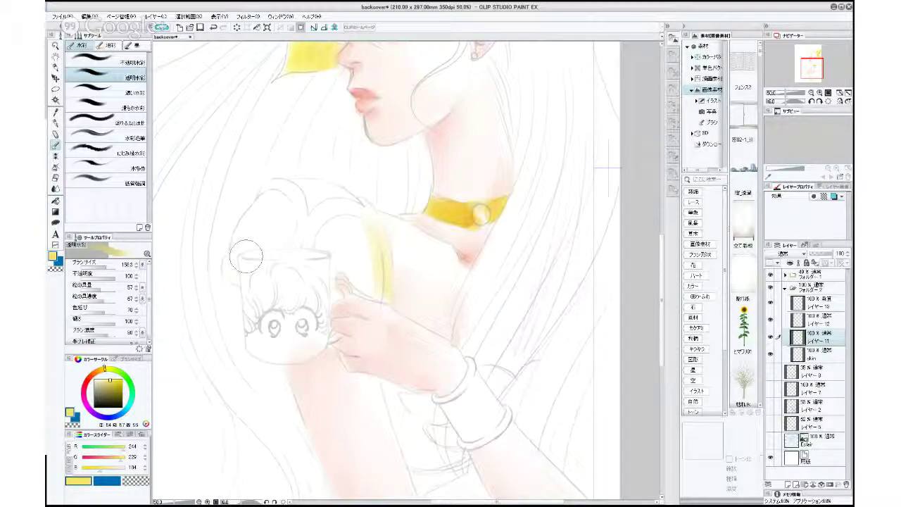
pyautogui.hotkey('ctrl', 'z')
# Fill the left rounded shape behind the mug with yellow using a large brush, and reinforce its upper edge with the brush reduced to 41.9.
pyautogui.click(103, 266)
pyautogui.moveTo(231, 265)
pyautogui.mouseDown()
pyautogui.moveTo(233, 274)
pyautogui.moveTo(273, 210)
pyautogui.moveTo(296, 197)
pyautogui.moveTo(243, 211)
pyautogui.moveTo(261, 243)
pyautogui.moveTo(278, 201)
pyautogui.moveTo(298, 230)
pyautogui.moveTo(253, 246)
pyautogui.moveTo(301, 229)
pyautogui.mouseUp()
pyautogui.click(106, 266)
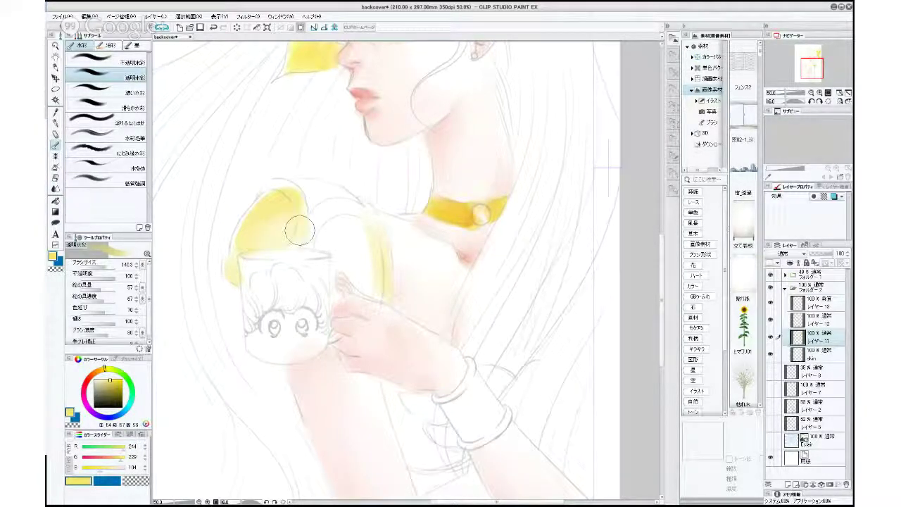
pyautogui.click(104, 266)
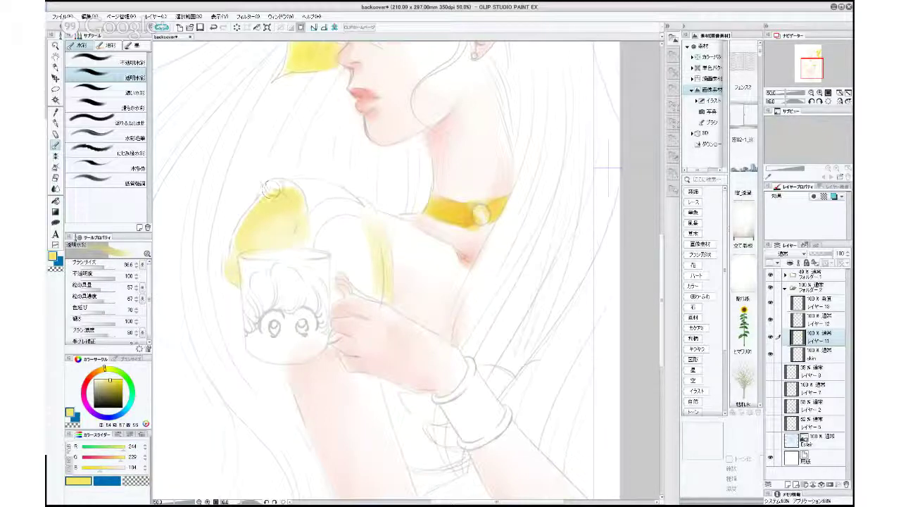
pyautogui.press('[')
pyautogui.press('[')
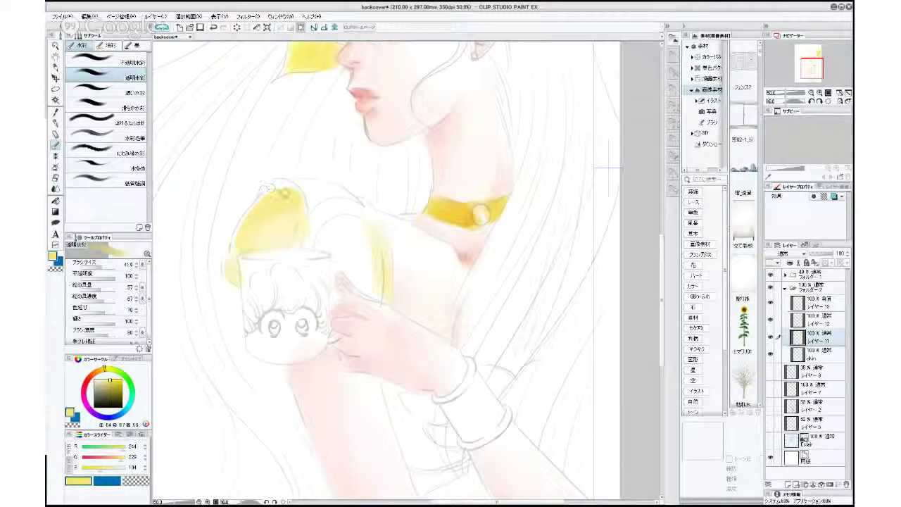
pyautogui.moveTo(267, 194)
pyautogui.mouseDown()
pyautogui.moveTo(296, 193)
pyautogui.moveTo(301, 216)
pyautogui.mouseUp()
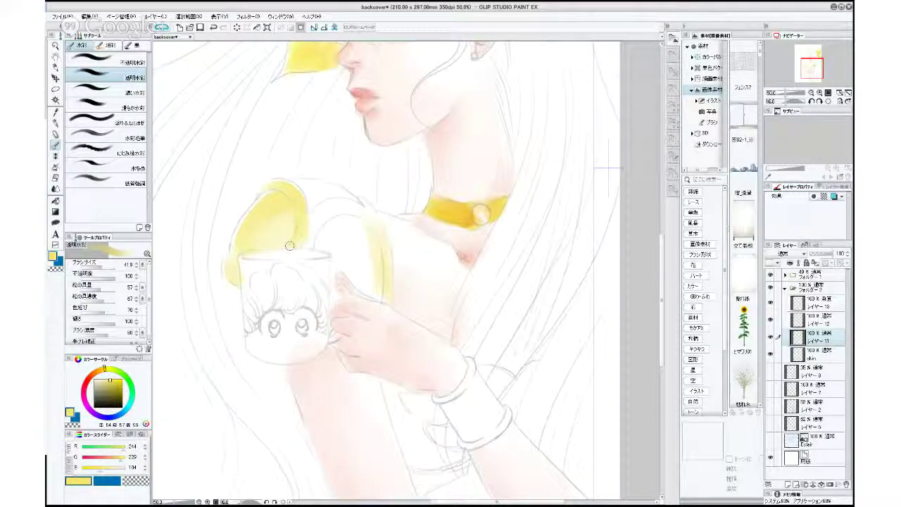
# Paint the upper curve of the right rounded shape yellow and color the area where it meets the left shape.
pyautogui.moveTo(354, 215)
pyautogui.mouseDown()
pyautogui.moveTo(327, 218)
pyautogui.moveTo(361, 204)
pyautogui.moveTo(330, 211)
pyautogui.moveTo(309, 233)
pyautogui.moveTo(325, 211)
pyautogui.moveTo(305, 248)
pyautogui.moveTo(310, 214)
pyautogui.moveTo(350, 208)
pyautogui.mouseUp()
pyautogui.moveTo(305, 231)
pyautogui.mouseDown()
pyautogui.moveTo(357, 213)
pyautogui.moveTo(353, 202)
pyautogui.moveTo(369, 215)
pyautogui.moveTo(349, 209)
pyautogui.moveTo(368, 218)
pyautogui.mouseUp()
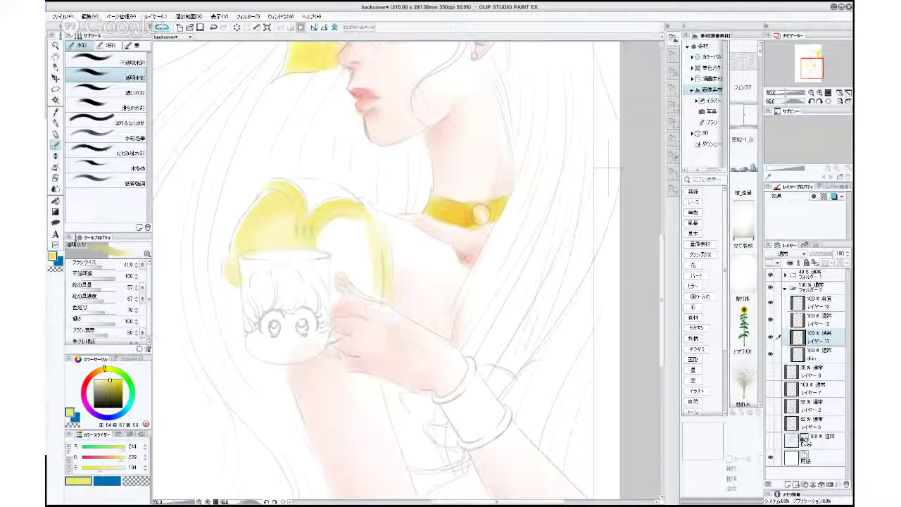
pyautogui.moveTo(308, 233); pyautogui.dragTo(307, 229)
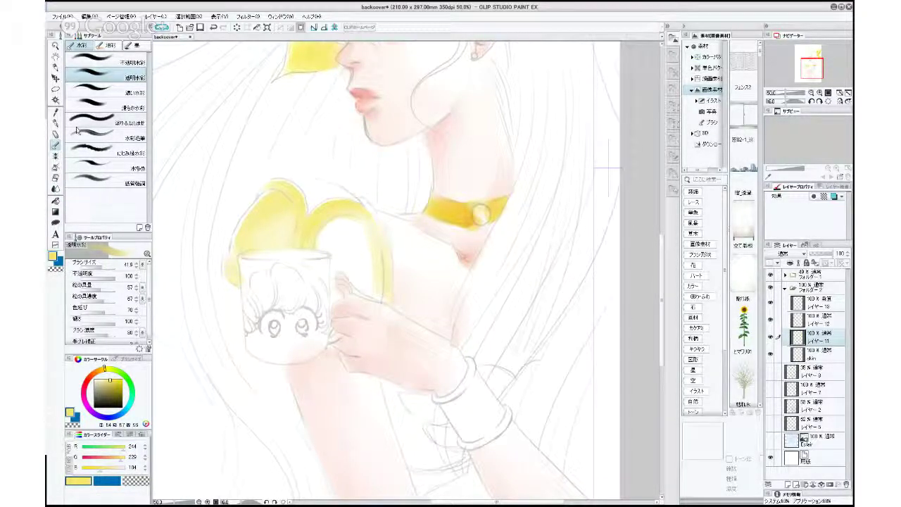
# Auto-select the empty section between the two rounded shapes and fill it with yellow using a transparent watercolor brush sized about 110.
pyautogui.click(56, 100)
pyautogui.click(321, 192)
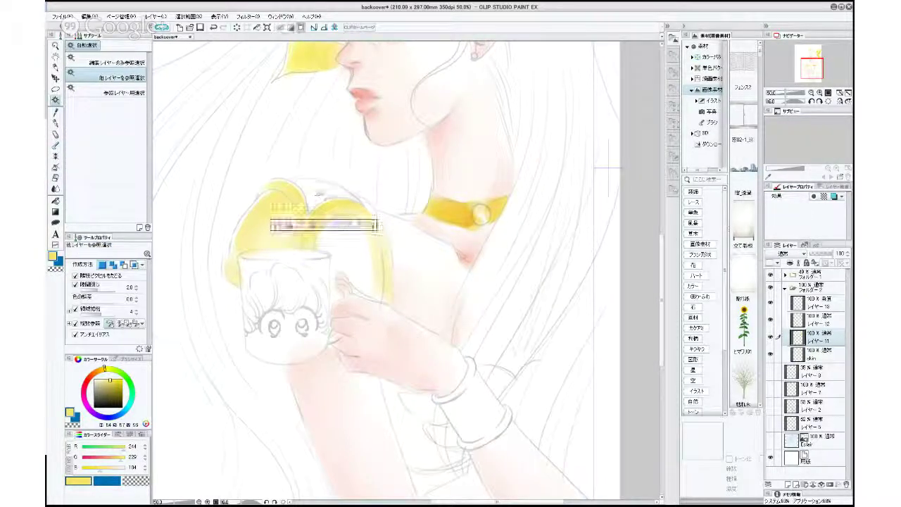
pyautogui.click(56, 145)
pyautogui.moveTo(103, 268); pyautogui.dragTo(106, 268)
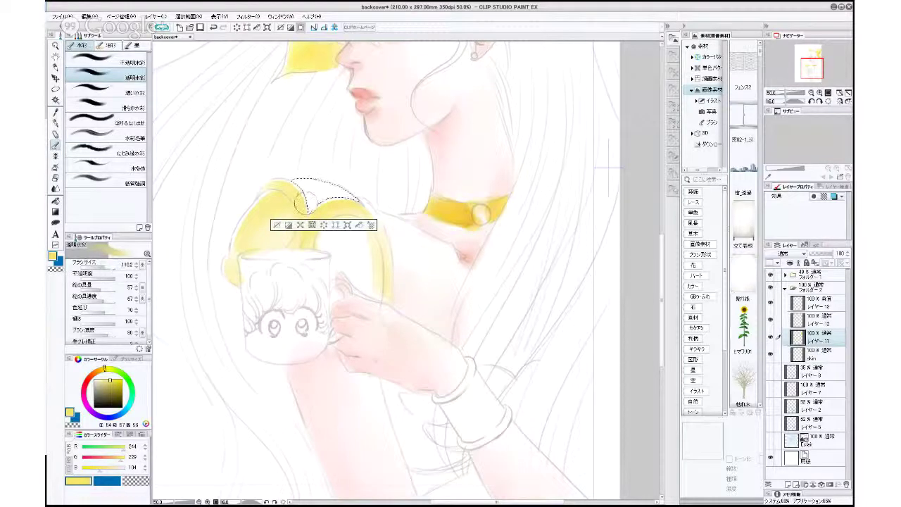
pyautogui.moveTo(309, 202)
pyautogui.mouseDown()
pyautogui.moveTo(346, 203)
pyautogui.moveTo(341, 210)
pyautogui.mouseUp()
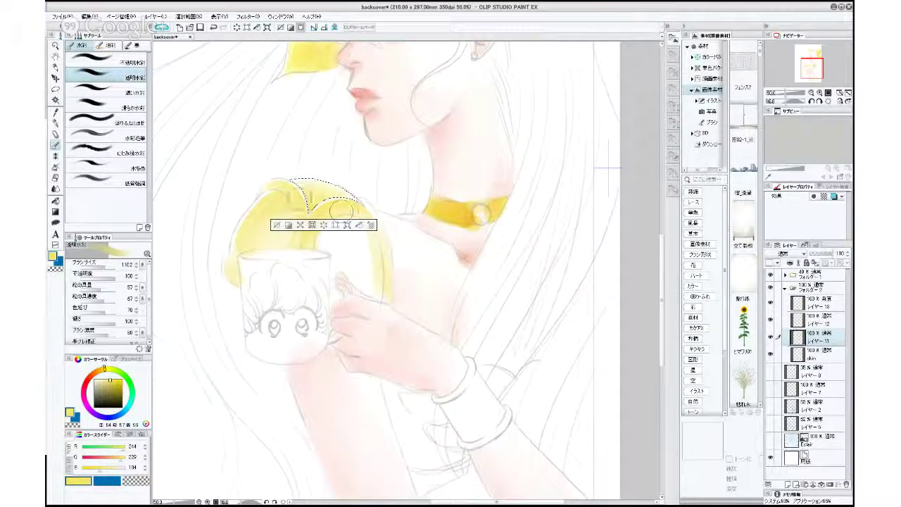
# On the middle paint layer, shade the selected section above the mug with light orange using a smaller transparent watercolor brush.
pyautogui.click(806, 319)
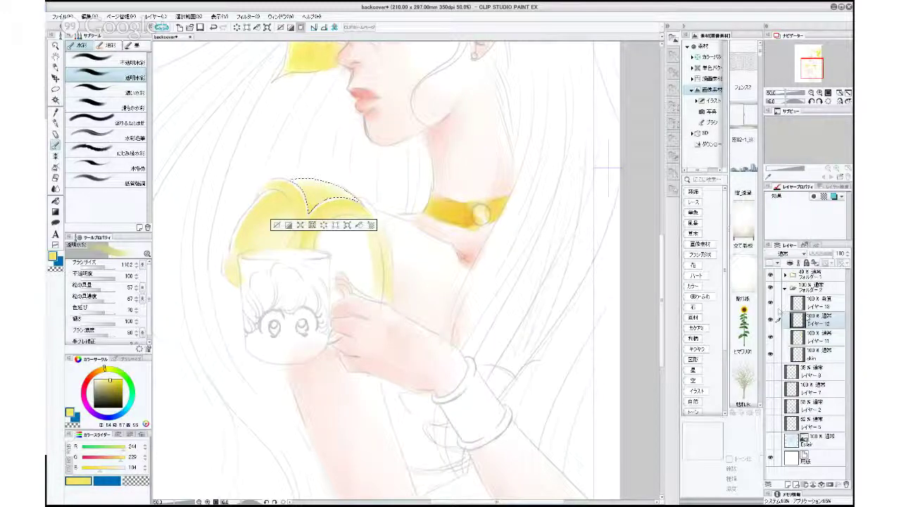
pyautogui.click(95, 373)
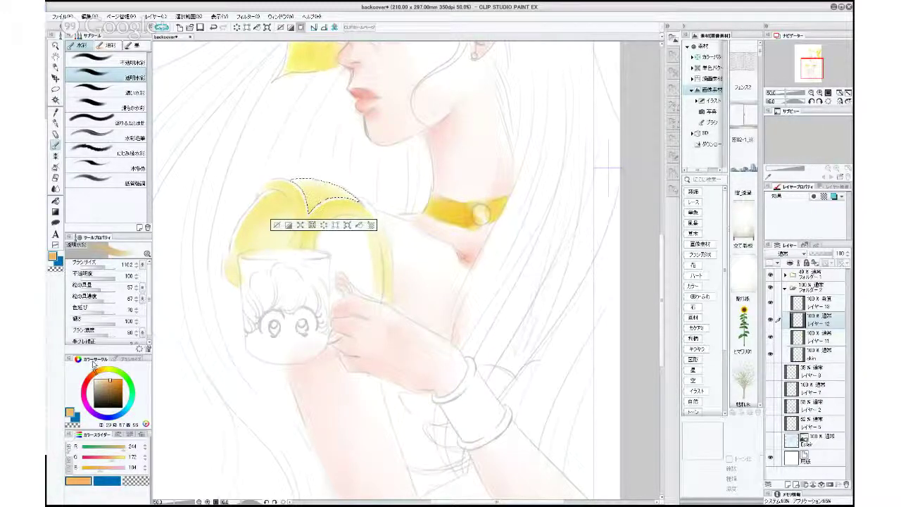
pyautogui.click(97, 371)
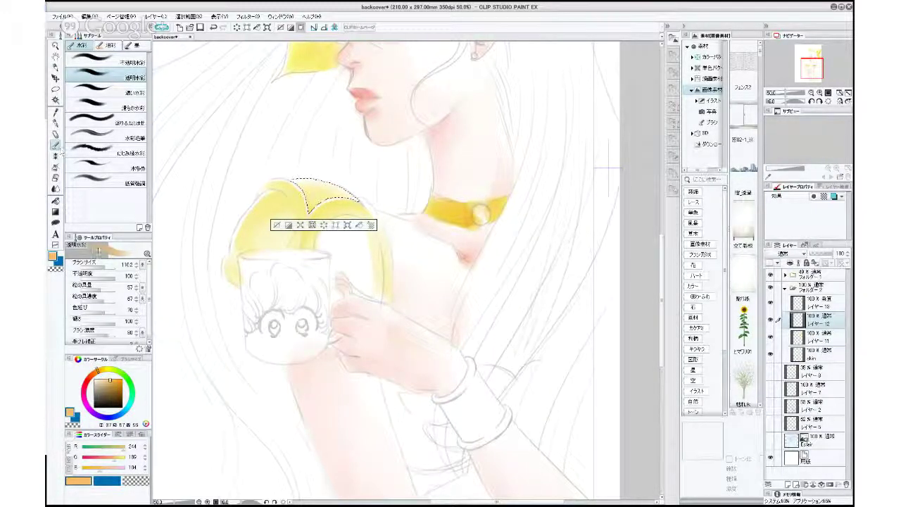
pyautogui.click(104, 268)
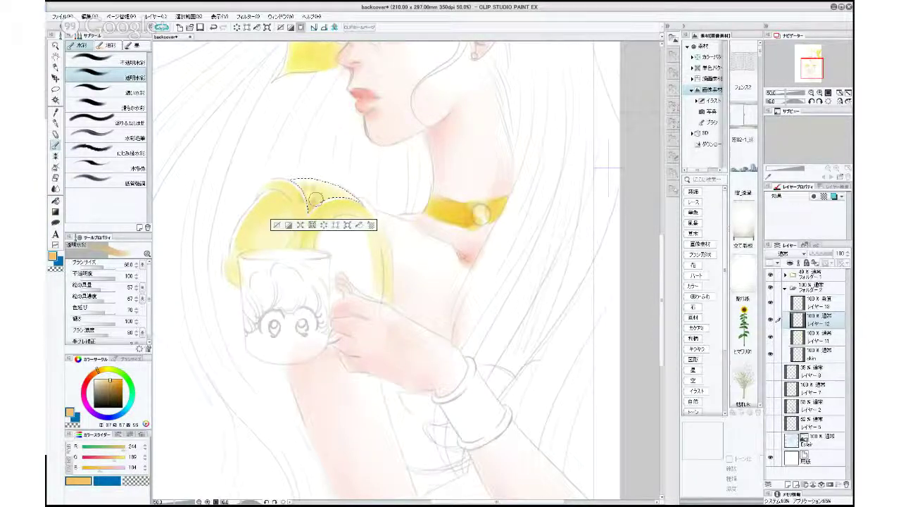
pyautogui.moveTo(303, 197)
pyautogui.mouseDown()
pyautogui.moveTo(315, 201)
pyautogui.moveTo(304, 203)
pyautogui.mouseUp()
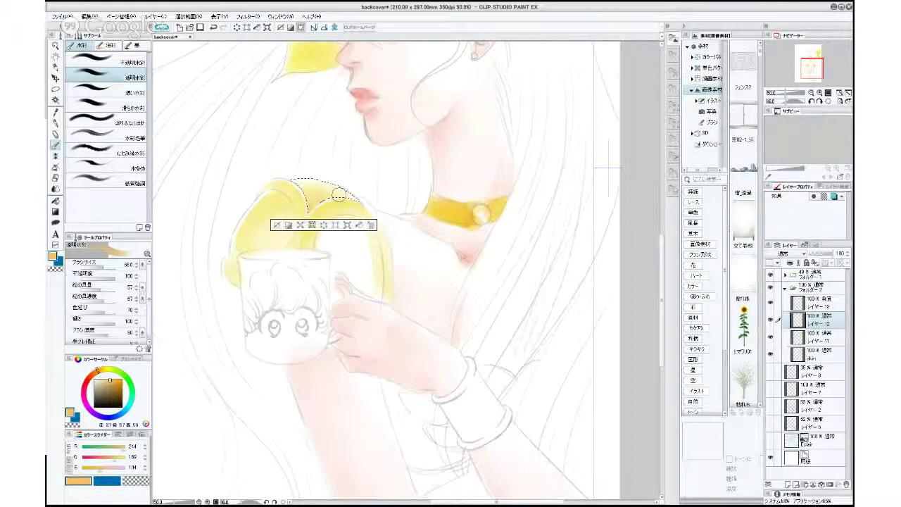
pyautogui.click(55, 99)
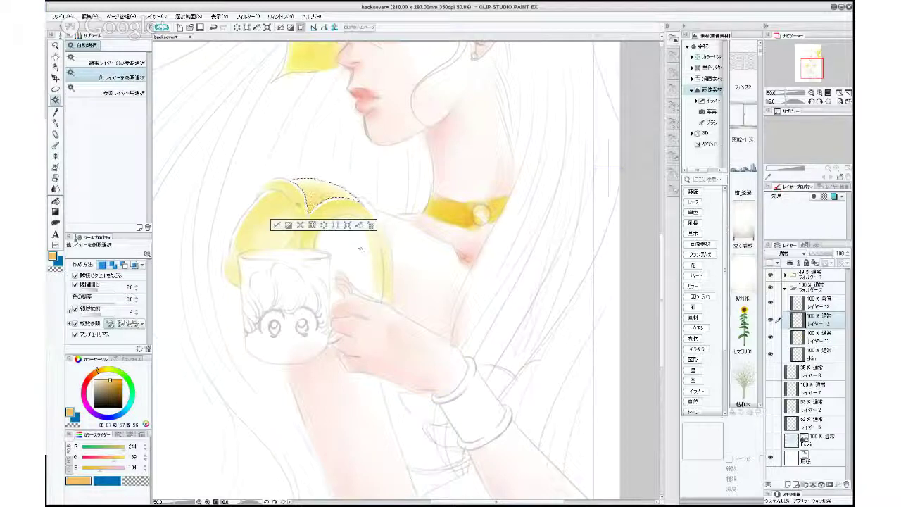
pyautogui.click(56, 146)
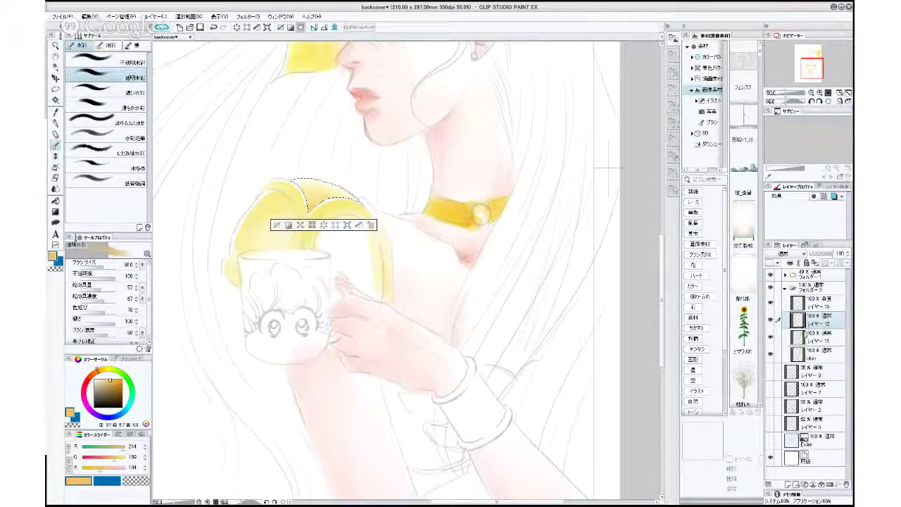
# On the yellow base layer, deepen the selected section with a more saturated yellow.
pyautogui.click(816, 336)
pyautogui.click(102, 371)
pyautogui.moveTo(102, 367); pyautogui.dragTo(106, 369)
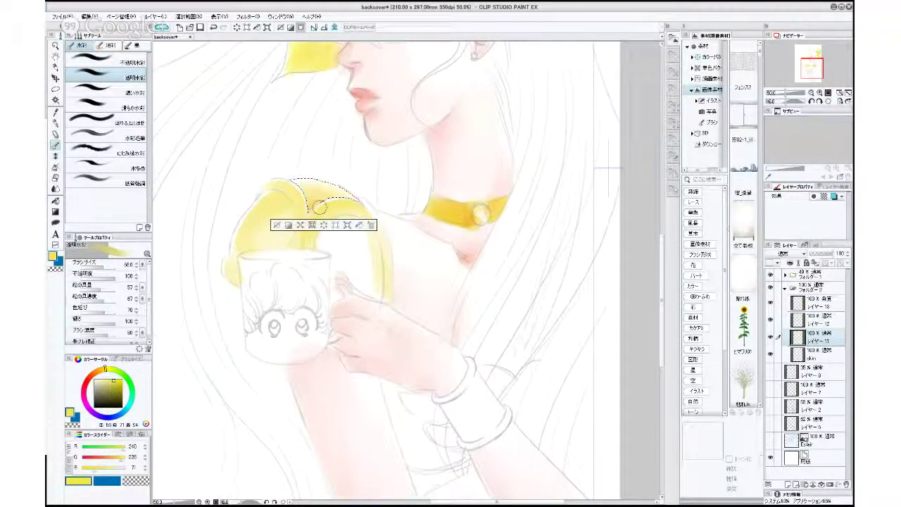
pyautogui.moveTo(329, 200); pyautogui.dragTo(313, 190)
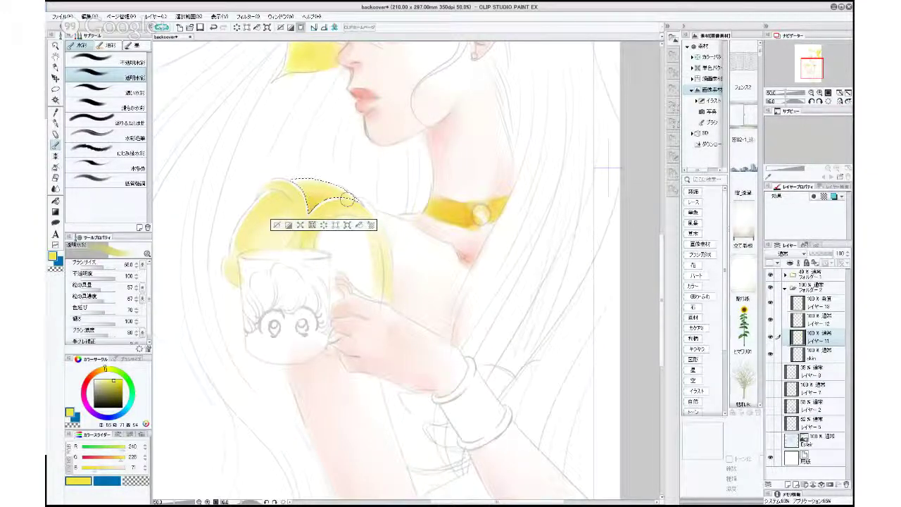
# Choose a stronger orange, set the middle paint layer to Multiply, and shade the lower fold of the selected section on it.
pyautogui.click(782, 314)
pyautogui.moveTo(105, 368); pyautogui.dragTo(98, 373)
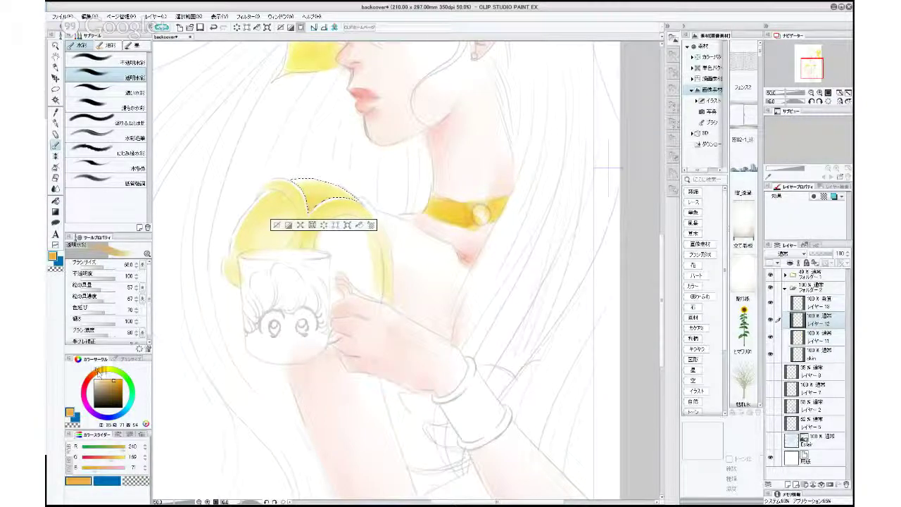
pyautogui.click(809, 303)
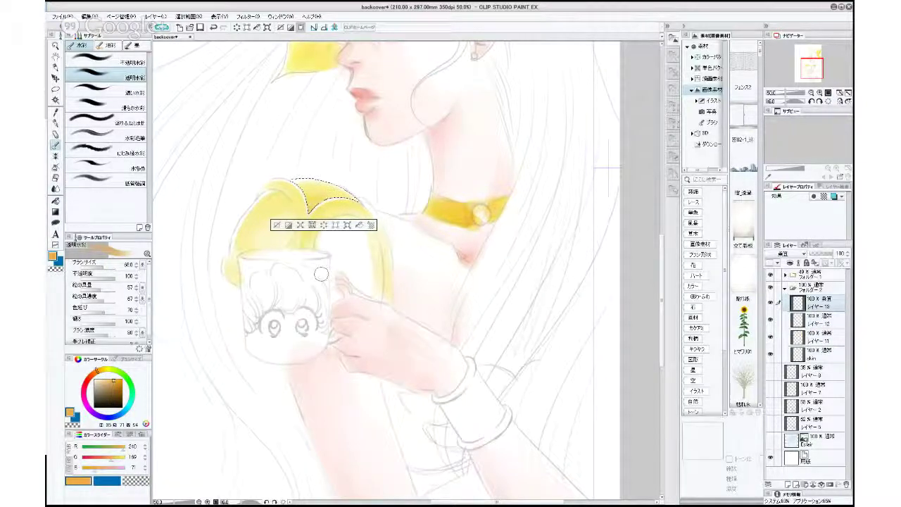
pyautogui.click(809, 319)
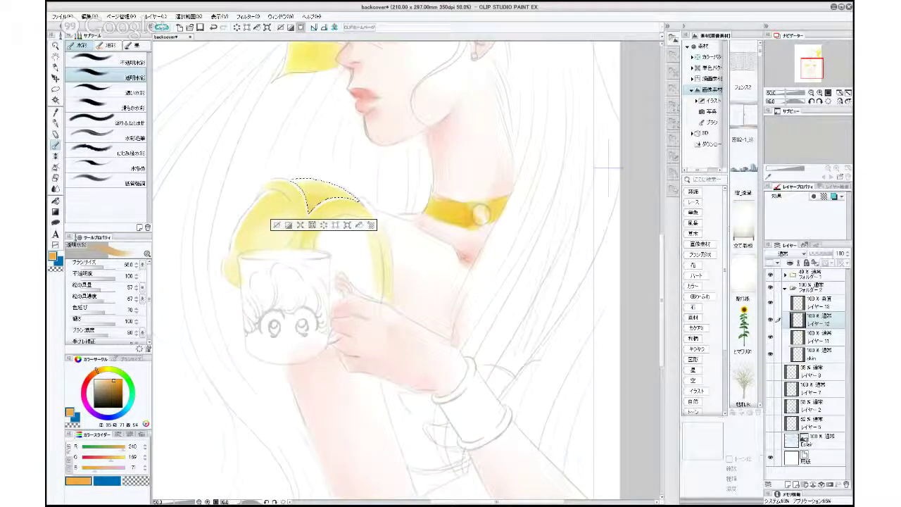
pyautogui.click(784, 278)
pyautogui.click(813, 303)
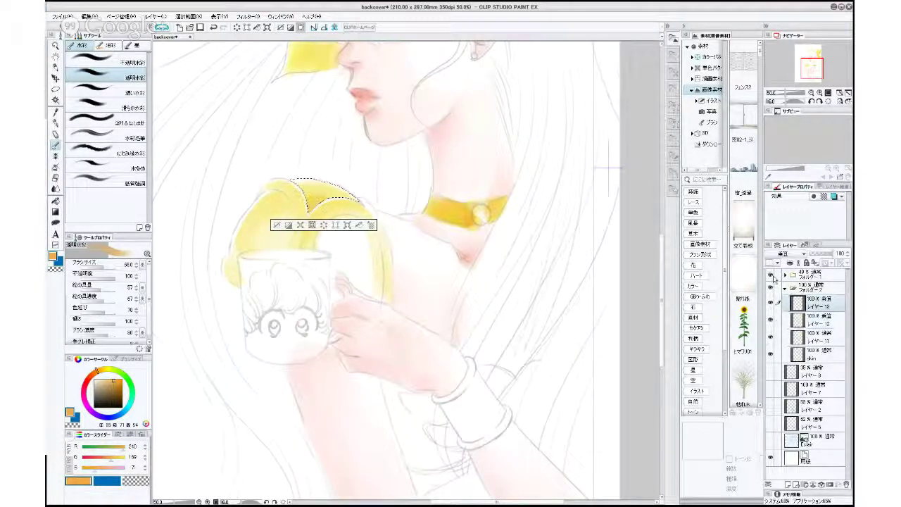
pyautogui.click(809, 318)
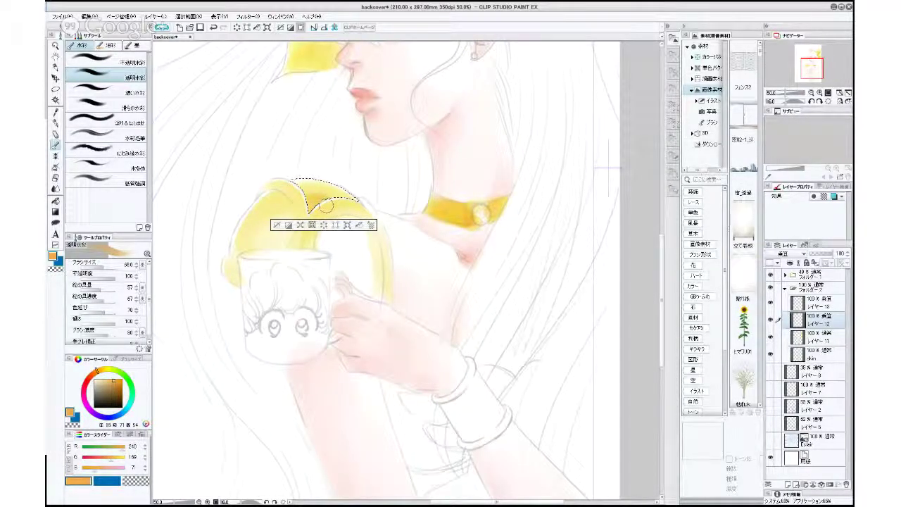
# On the top Multiply layer, darken the fold with orange using the dense watercolor brush, and soften the shading with a small transparent watercolor brush.
pyautogui.click(816, 302)
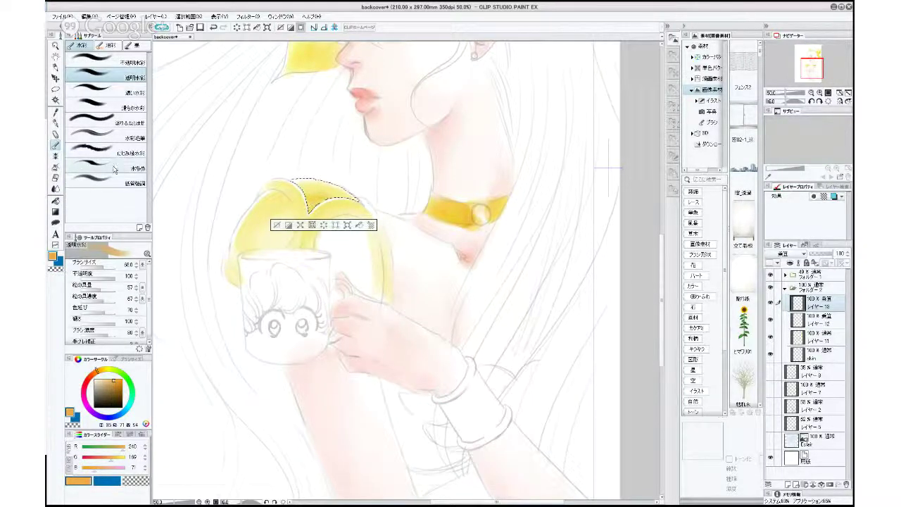
pyautogui.click(111, 167)
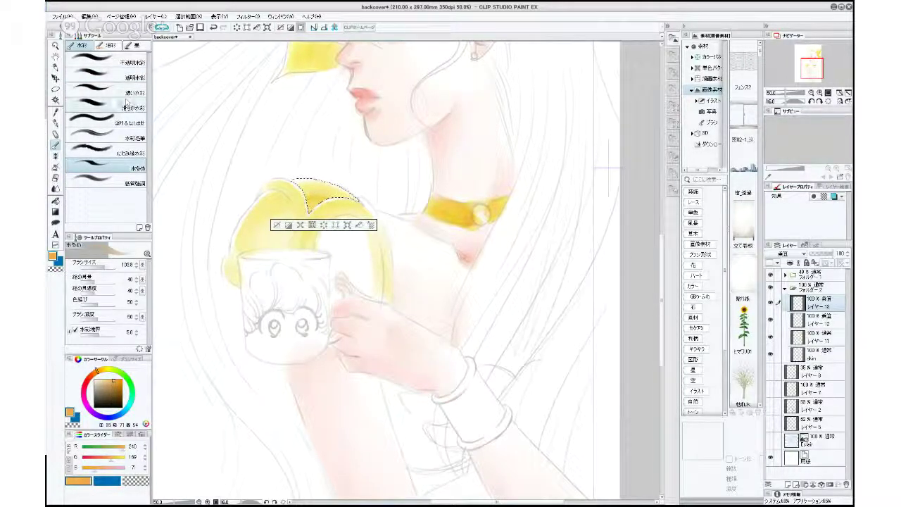
pyautogui.click(121, 92)
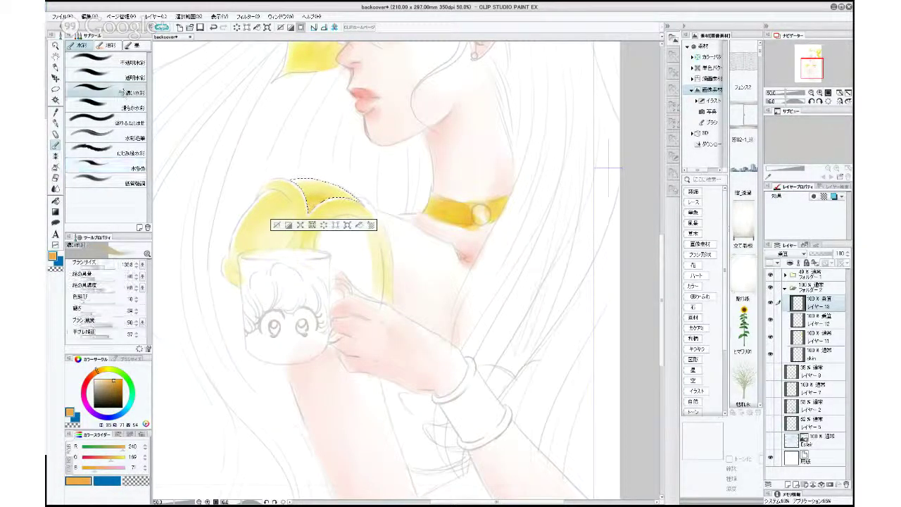
pyautogui.click(103, 266)
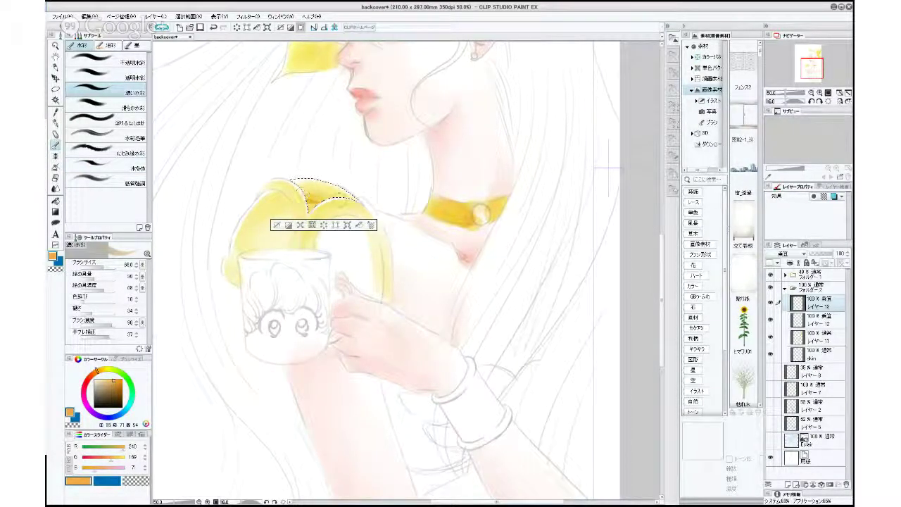
pyautogui.moveTo(321, 198); pyautogui.dragTo(310, 196)
pyautogui.moveTo(298, 198)
pyautogui.mouseDown()
pyautogui.moveTo(326, 192)
pyautogui.moveTo(314, 200)
pyautogui.mouseUp()
pyautogui.click(109, 79)
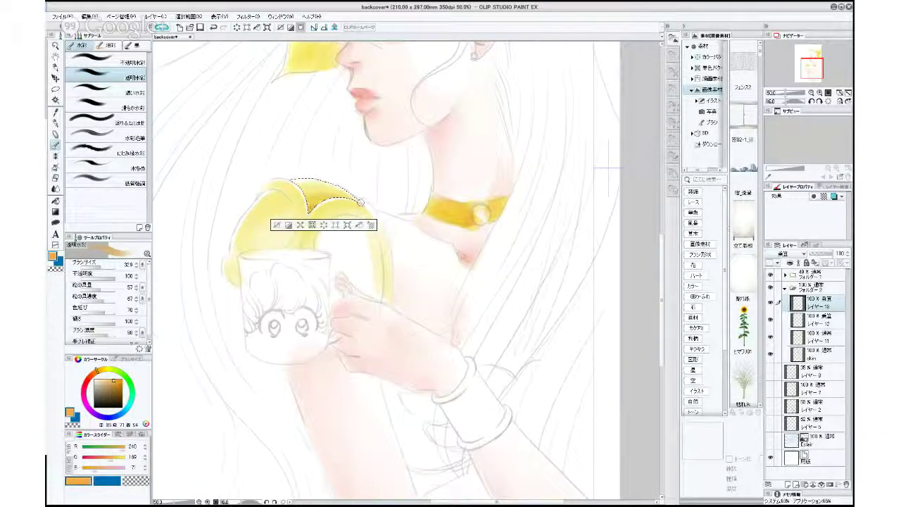
pyautogui.click(56, 101)
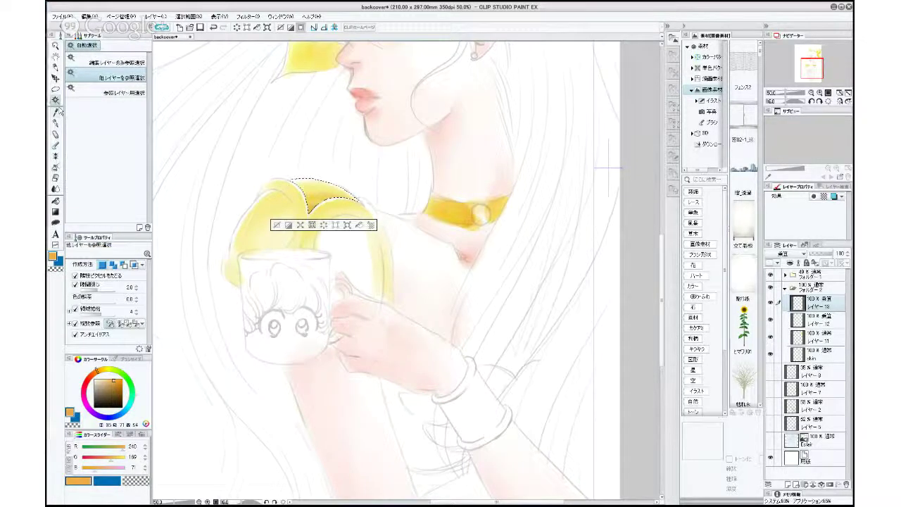
pyautogui.click(337, 271)
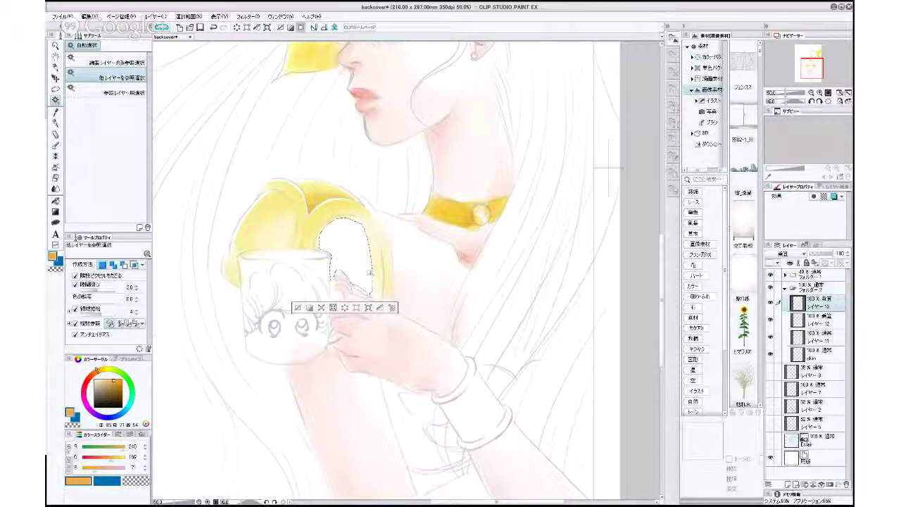
pyautogui.press('alt')
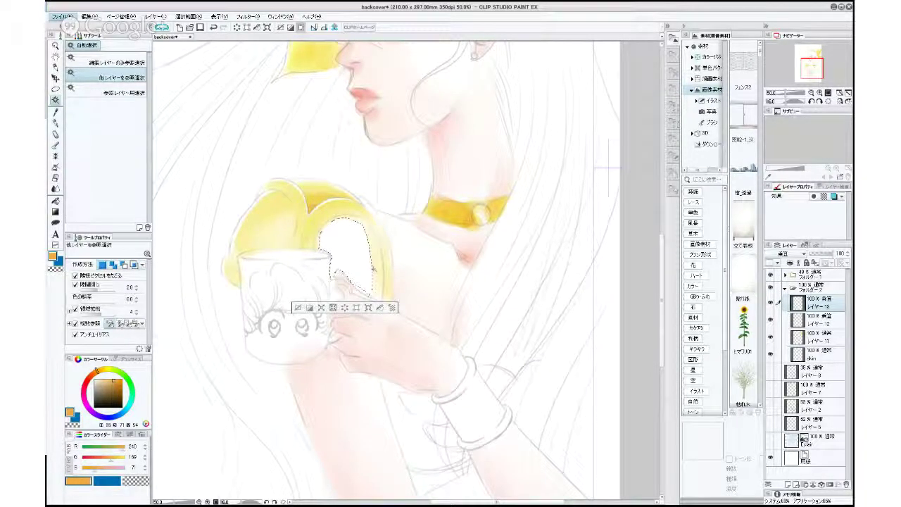
pyautogui.keyDown('shift'); pyautogui.click(374, 268); pyautogui.keyUp('shift')
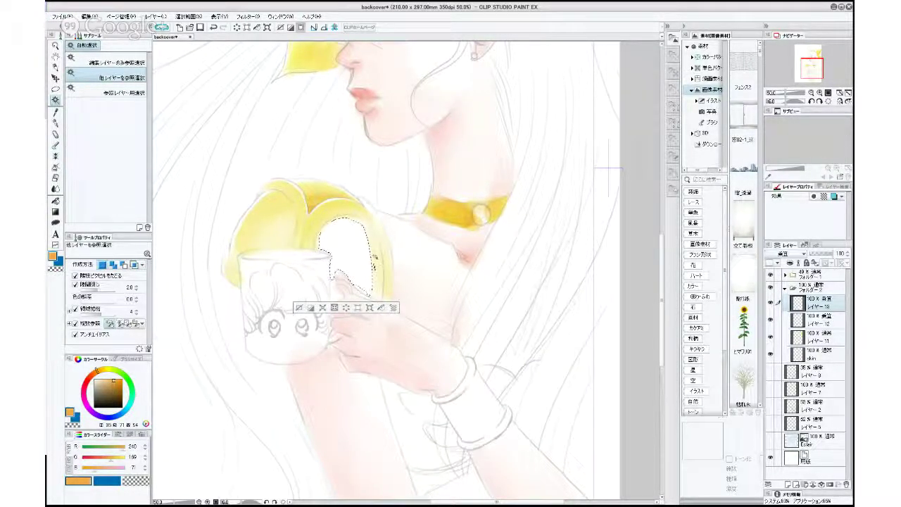
pyautogui.keyDown('shift'); pyautogui.click(375, 258); pyautogui.keyUp('shift')
pyautogui.keyDown('shift'); pyautogui.click(376, 280); pyautogui.keyUp('shift')
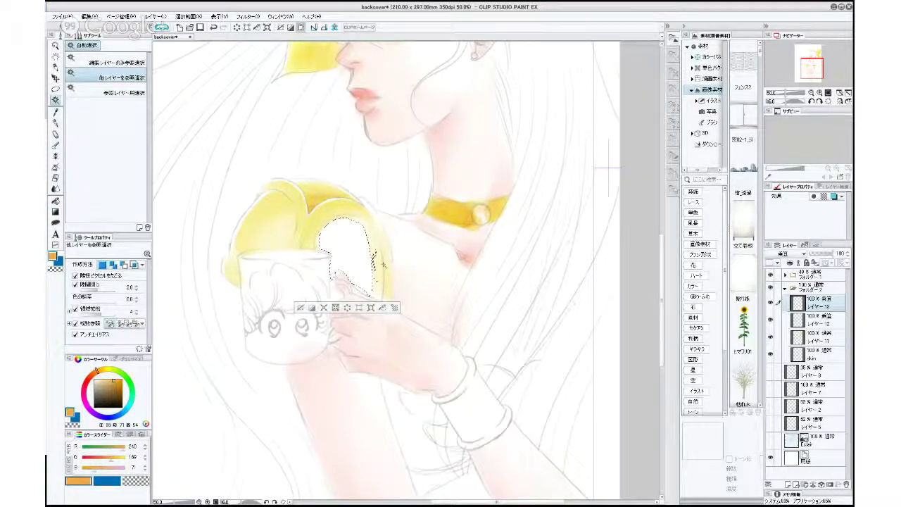
pyautogui.hotkey('alt', 'BackSpace')
pyautogui.hotkey('ctrl', 'd')
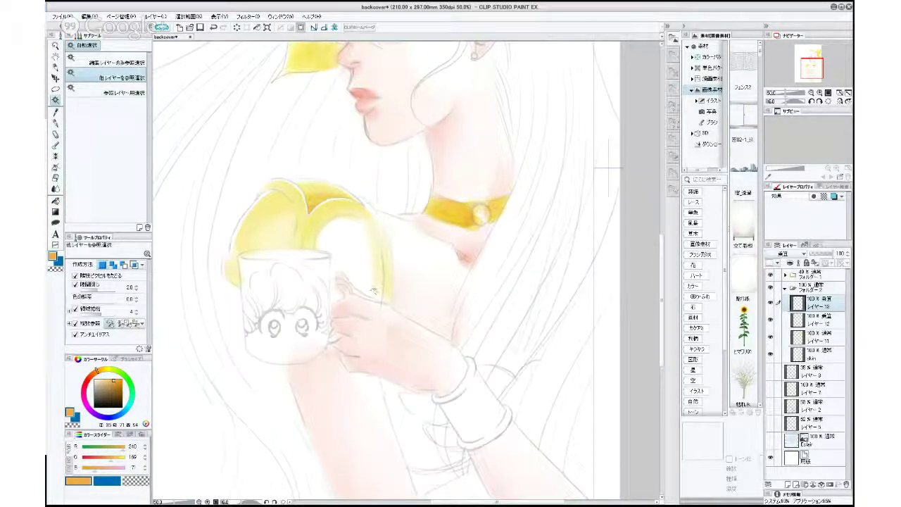
# On the yellow base layer, paint the top of the unpainted section beside the mug yellow-green using transparent watercolor at brush size 76.7.
pyautogui.click(54, 134)
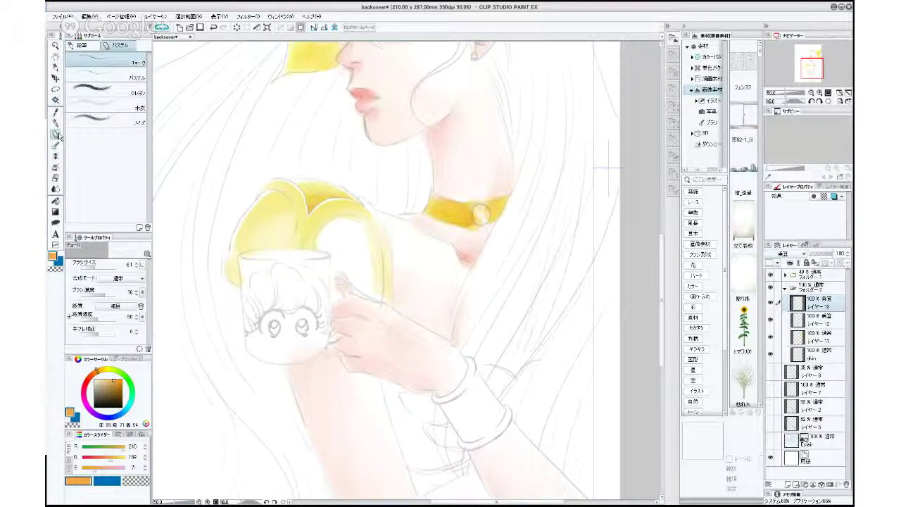
pyautogui.click(55, 167)
pyautogui.click(55, 146)
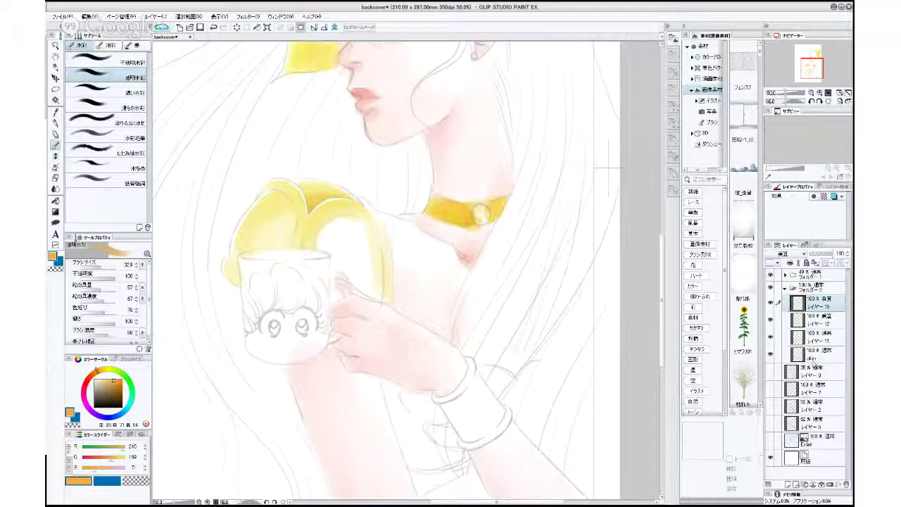
pyautogui.click(817, 336)
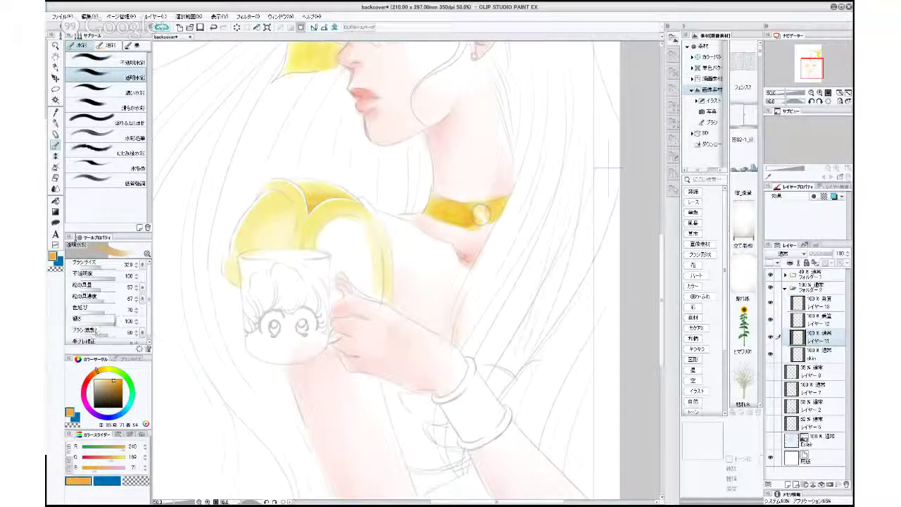
pyautogui.click(107, 371)
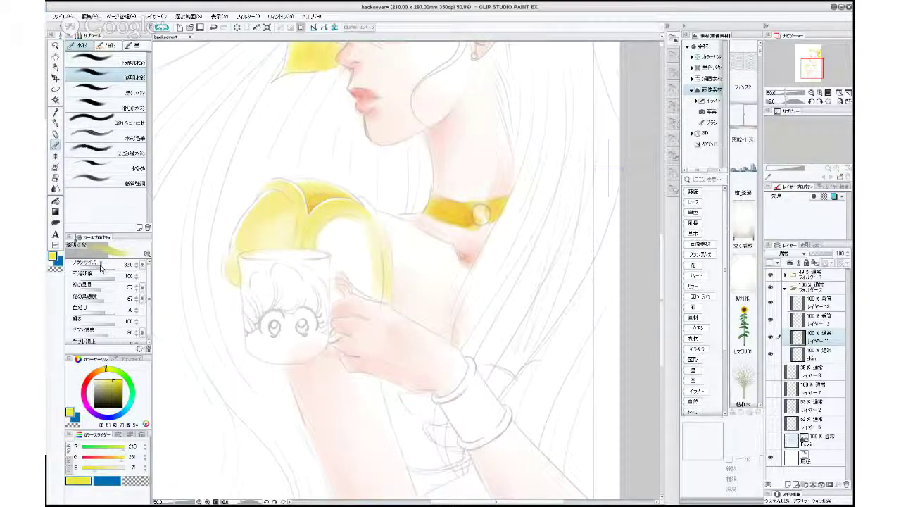
pyautogui.moveTo(99, 266); pyautogui.dragTo(107, 266)
pyautogui.moveTo(332, 228)
pyautogui.mouseDown()
pyautogui.moveTo(325, 242)
pyautogui.moveTo(340, 224)
pyautogui.moveTo(322, 243)
pyautogui.moveTo(350, 221)
pyautogui.moveTo(332, 245)
pyautogui.moveTo(347, 233)
pyautogui.mouseUp()
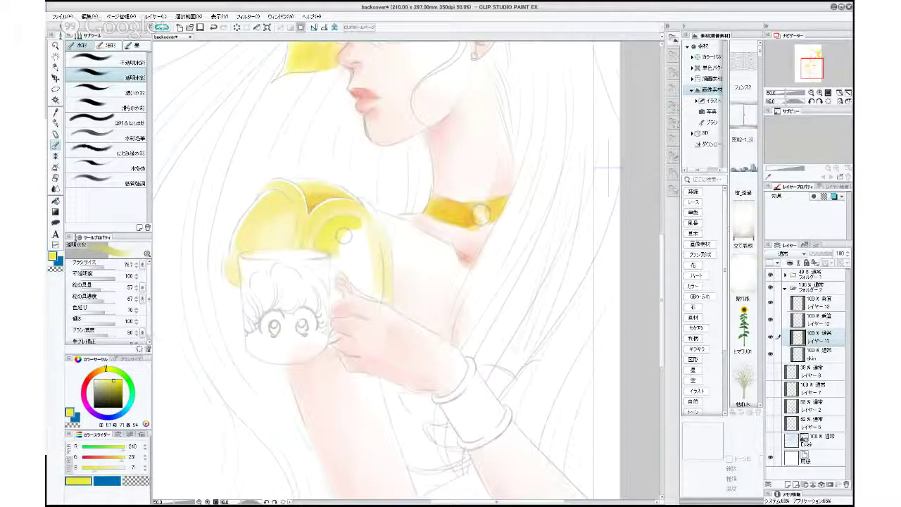
# Cover the rest of the section down to the hand with a brighter yellow, finishing the edges at brush size 32.9.
pyautogui.click(116, 378)
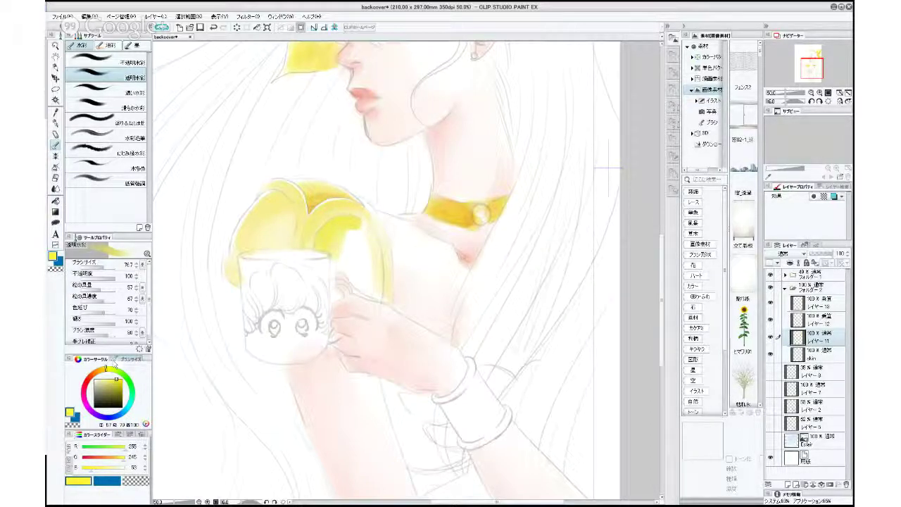
pyautogui.moveTo(336, 264)
pyautogui.mouseDown()
pyautogui.moveTo(364, 238)
pyautogui.moveTo(354, 223)
pyautogui.moveTo(369, 261)
pyautogui.moveTo(372, 248)
pyautogui.moveTo(373, 265)
pyautogui.moveTo(353, 227)
pyautogui.moveTo(372, 266)
pyautogui.moveTo(367, 293)
pyautogui.moveTo(351, 267)
pyautogui.moveTo(370, 292)
pyautogui.moveTo(351, 223)
pyautogui.moveTo(356, 276)
pyautogui.moveTo(357, 240)
pyautogui.mouseUp()
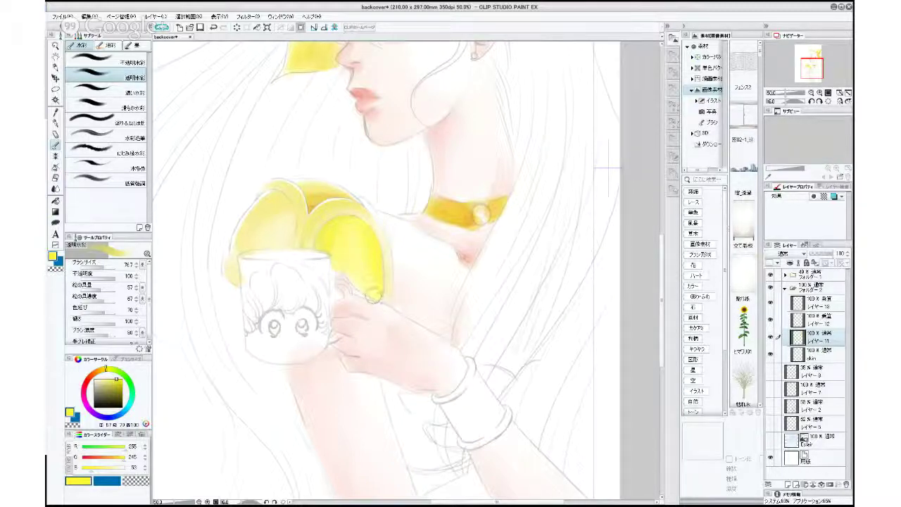
pyautogui.moveTo(375, 296); pyautogui.dragTo(349, 273)
pyautogui.click(102, 268)
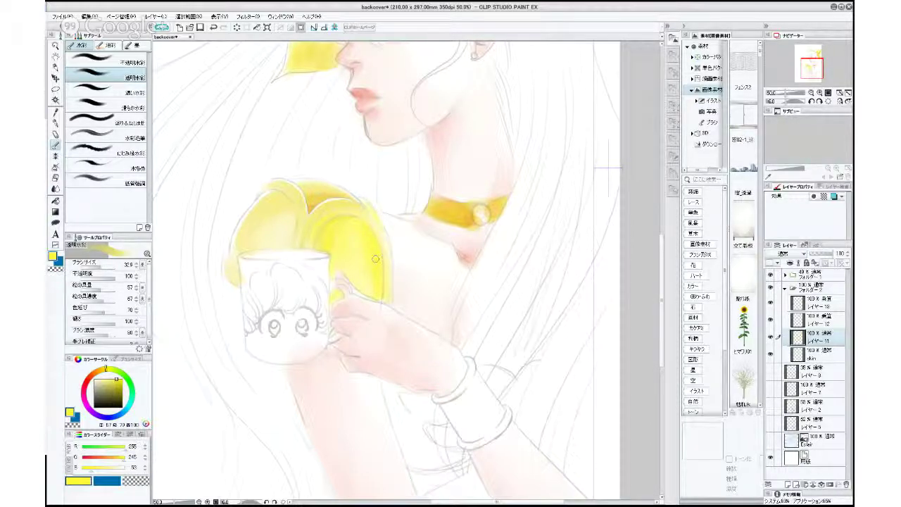
# On the middle Multiply layer, shade the upper curve of the section beside the mug with golden yellow.
pyautogui.click(816, 318)
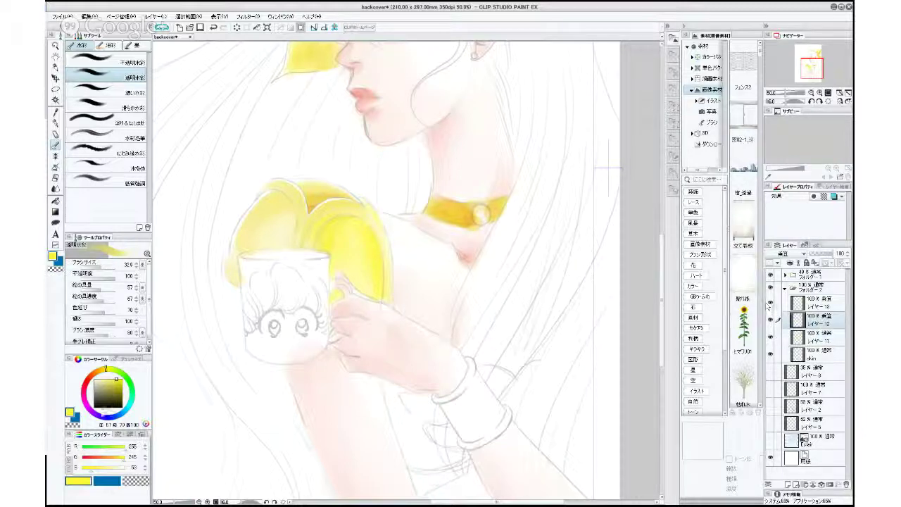
pyautogui.moveTo(106, 370); pyautogui.dragTo(103, 369)
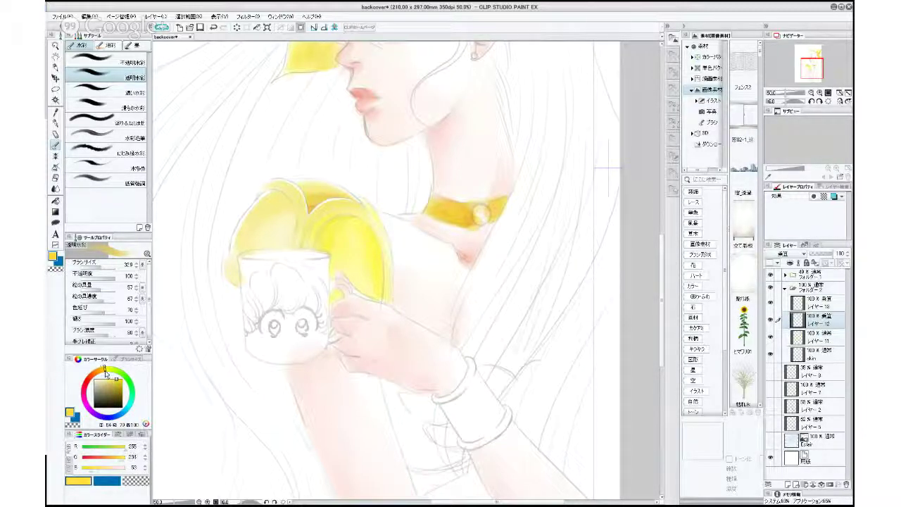
pyautogui.click(102, 369)
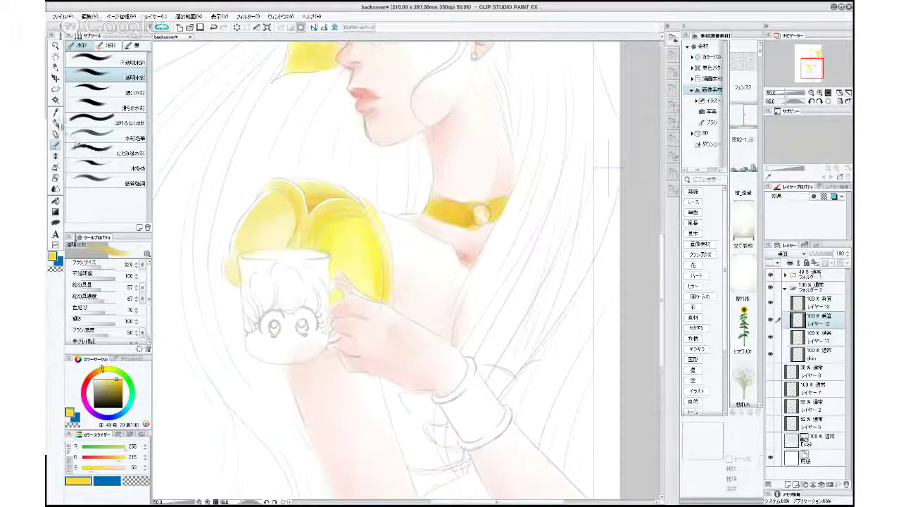
pyautogui.click(56, 100)
pyautogui.click(362, 267)
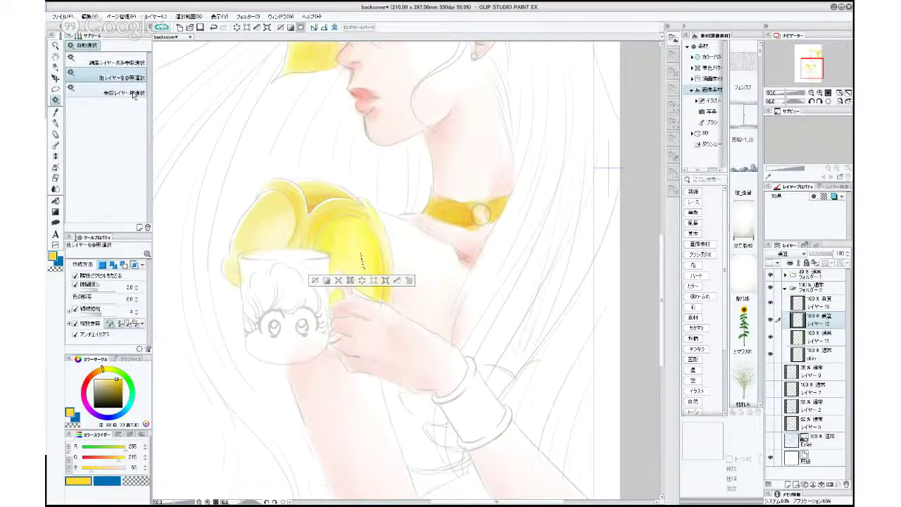
pyautogui.click(133, 93)
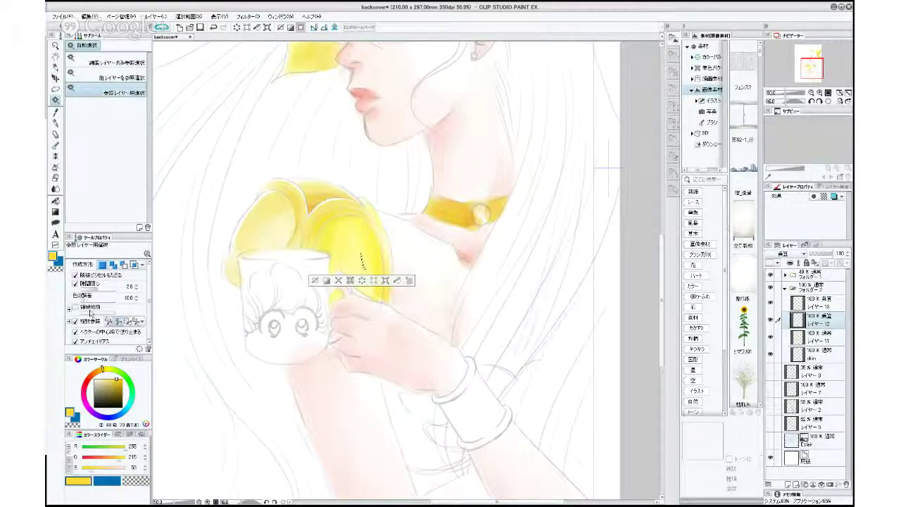
pyautogui.moveTo(86, 300); pyautogui.dragTo(102, 300)
pyautogui.click(353, 251)
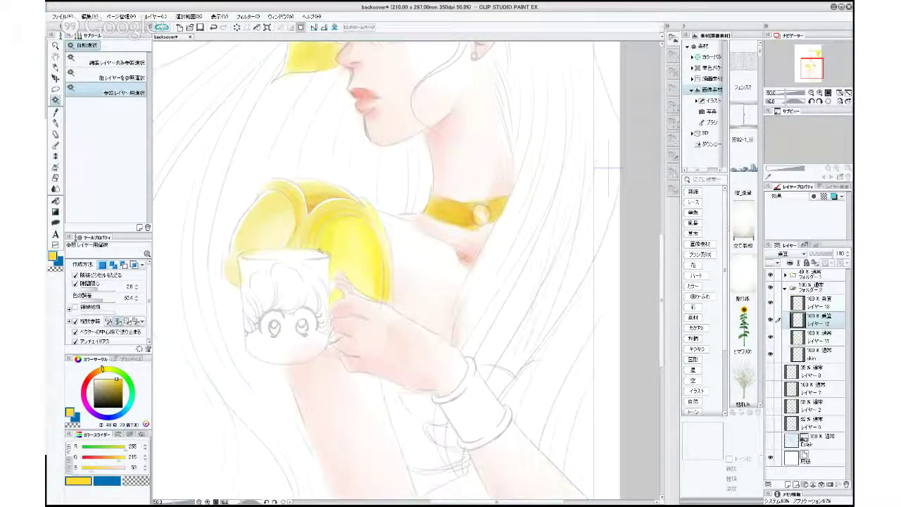
pyautogui.click(76, 275)
pyautogui.click(353, 251)
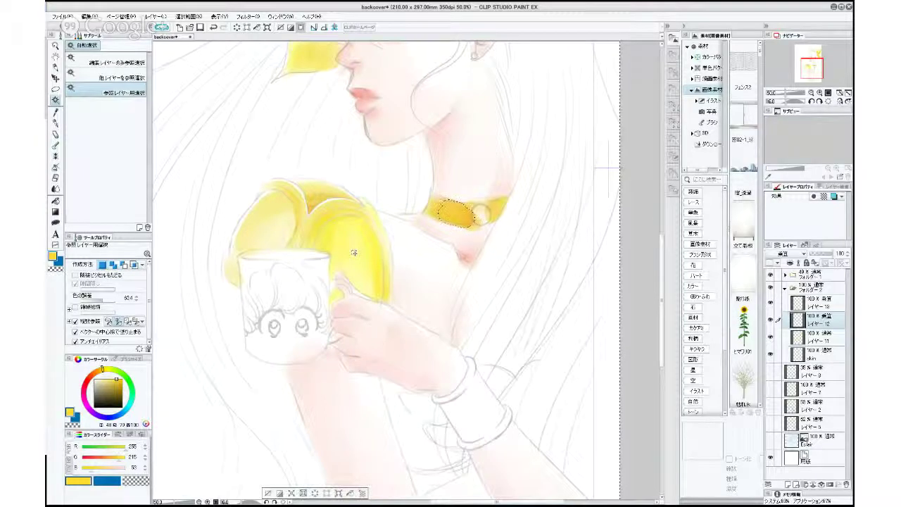
pyautogui.hotkey('ctrl', 'd')
pyautogui.click(355, 262)
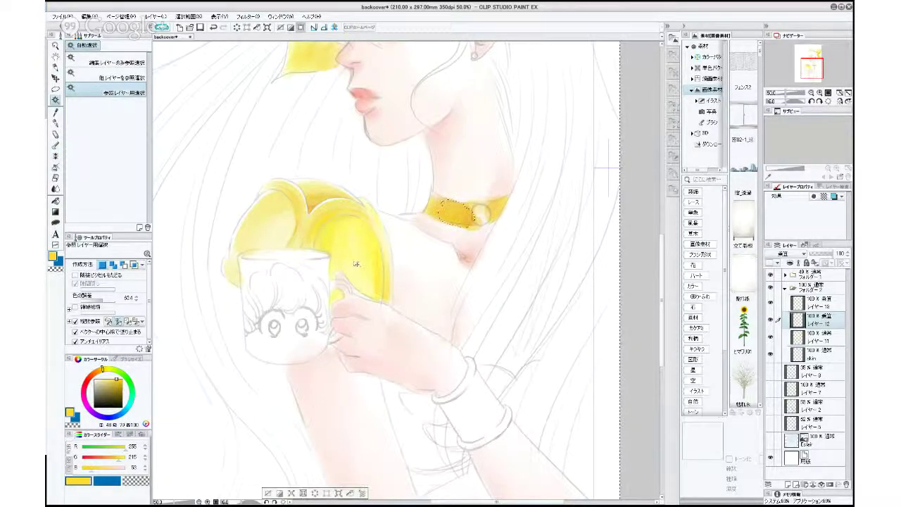
pyautogui.hotkey('ctrl', 'd')
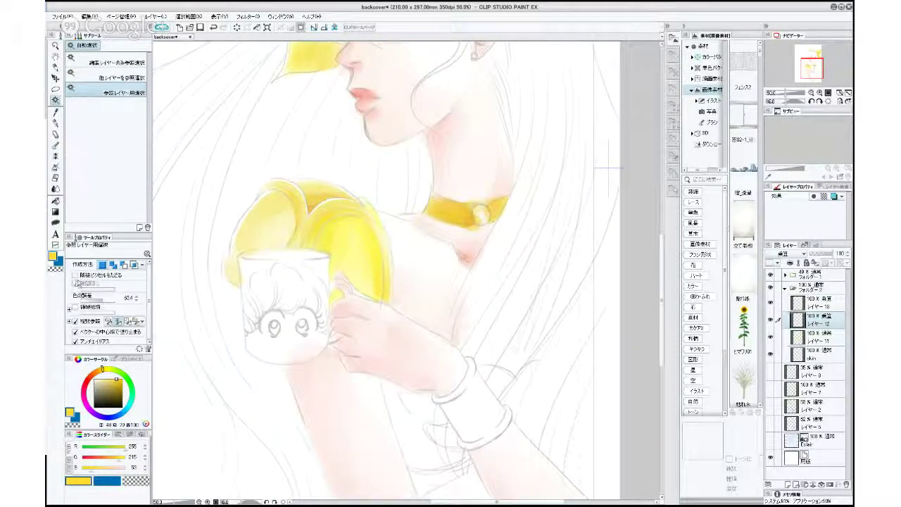
pyautogui.click(76, 275)
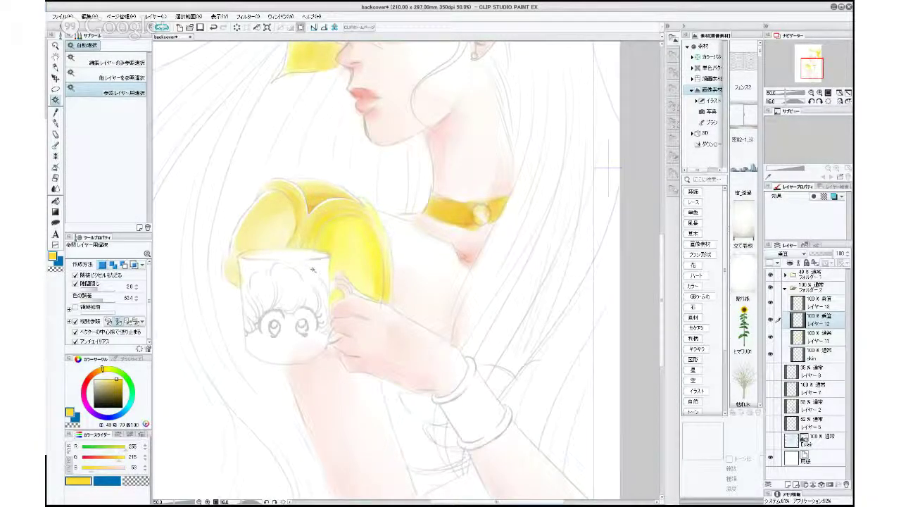
# Auto-select the whole yellow shape around the mug by referring to the other layers, with the color tolerance set to 46.3.
pyautogui.click(137, 62)
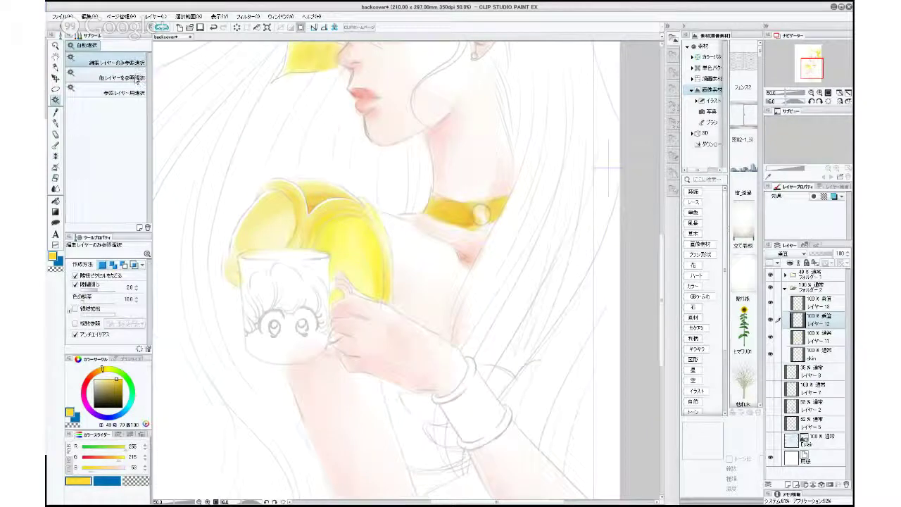
pyautogui.click(137, 78)
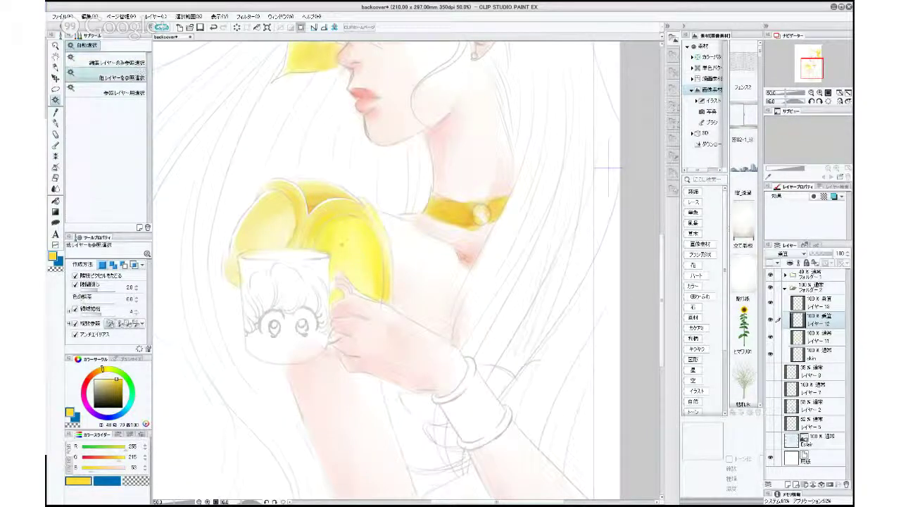
pyautogui.click(344, 242)
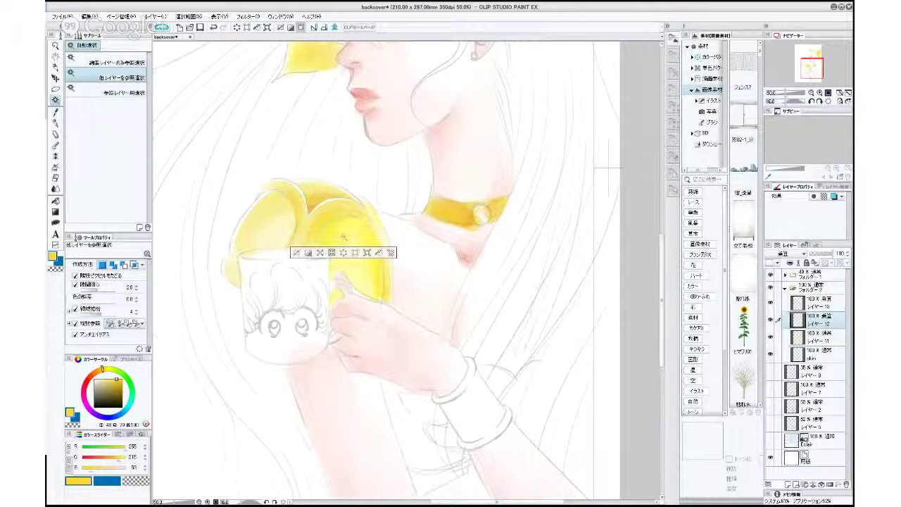
pyautogui.click(346, 233)
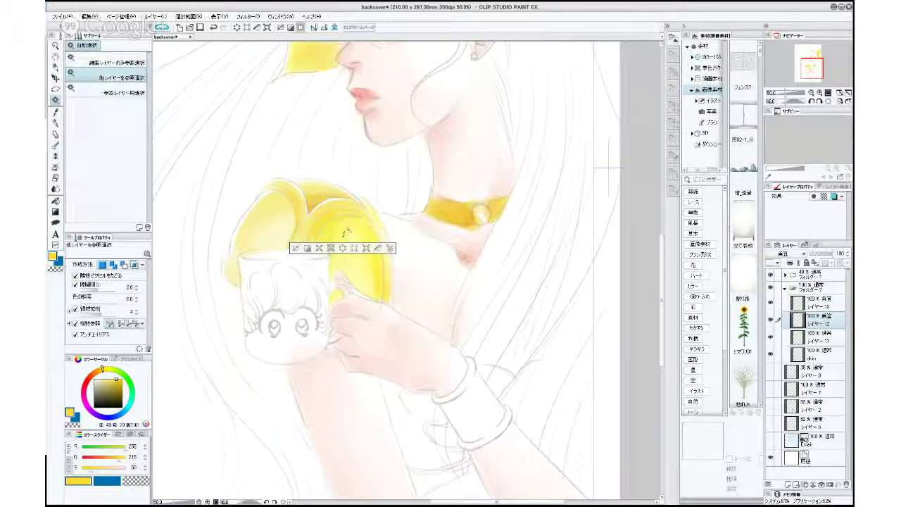
pyautogui.moveTo(86, 304); pyautogui.dragTo(114, 305)
pyautogui.hotkey('ctrl', 'd')
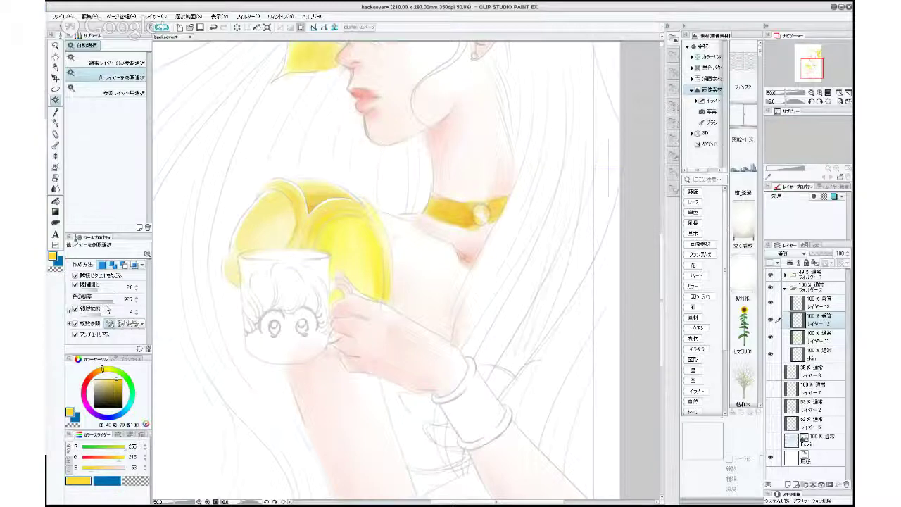
pyautogui.moveTo(109, 302); pyautogui.dragTo(99, 299)
pyautogui.click(358, 254)
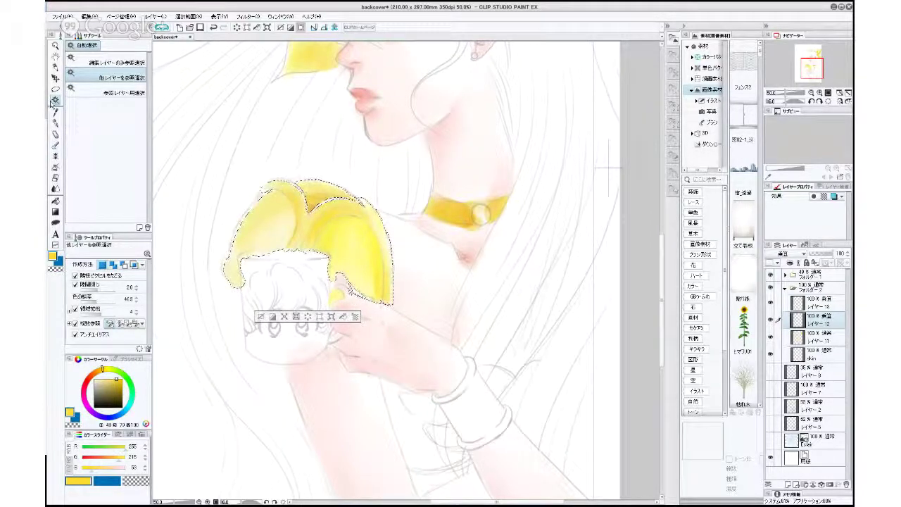
# On the top Multiply layer, deepen the selection's right lobe with golden yellow and its left lobe with bright yellow at brush size 76.7.
pyautogui.click(55, 145)
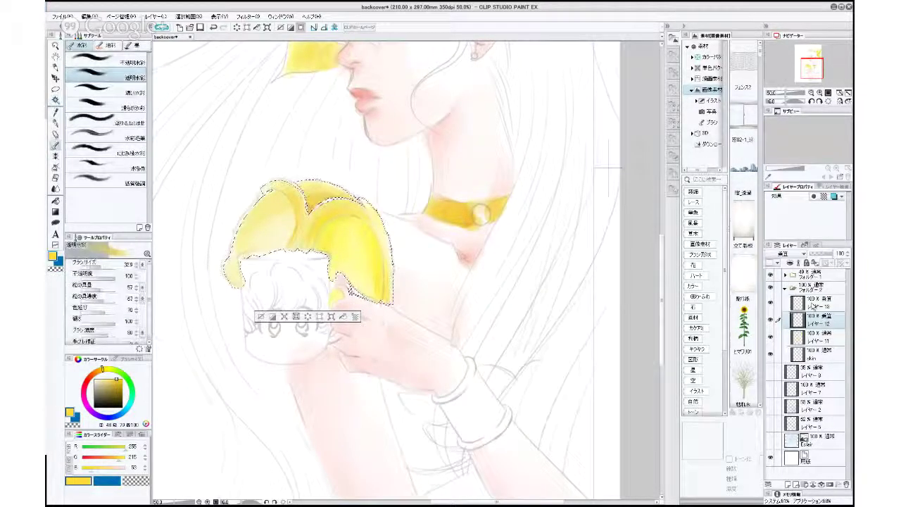
pyautogui.click(813, 305)
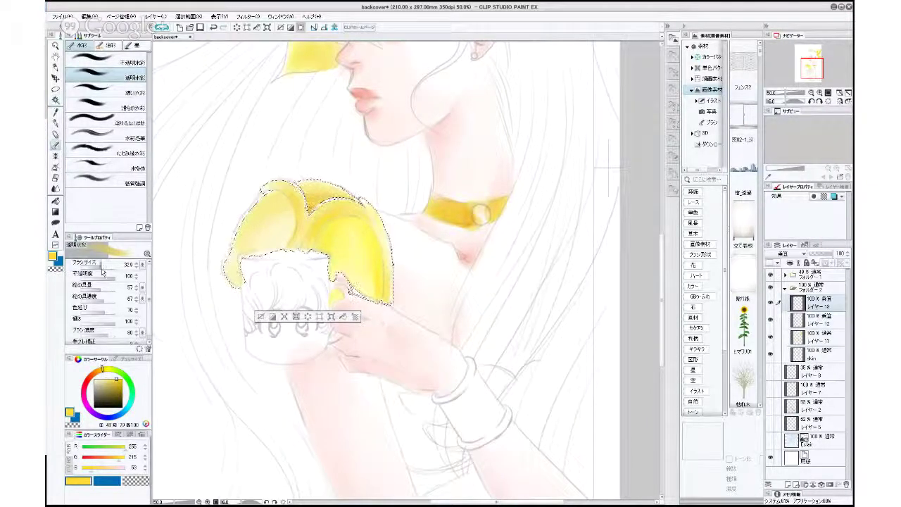
pyautogui.click(102, 264)
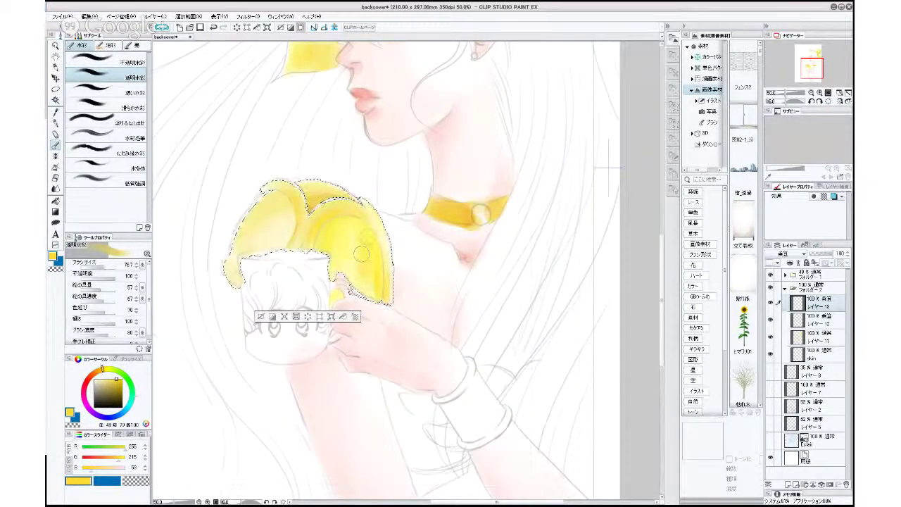
pyautogui.moveTo(371, 293)
pyautogui.mouseDown()
pyautogui.moveTo(367, 268)
pyautogui.moveTo(377, 274)
pyautogui.moveTo(360, 231)
pyautogui.moveTo(368, 251)
pyautogui.moveTo(338, 227)
pyautogui.moveTo(335, 261)
pyautogui.mouseUp()
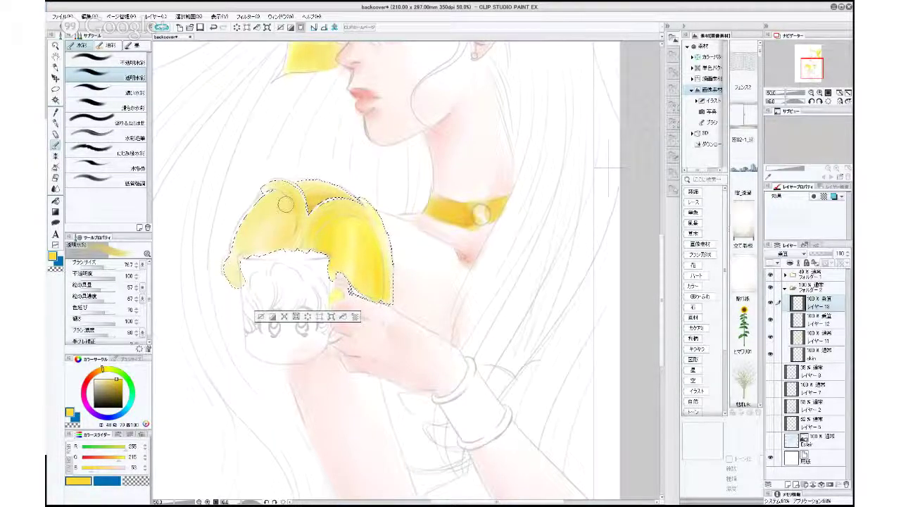
pyautogui.moveTo(102, 369); pyautogui.dragTo(107, 368)
pyautogui.moveTo(282, 213); pyautogui.dragTo(276, 238)
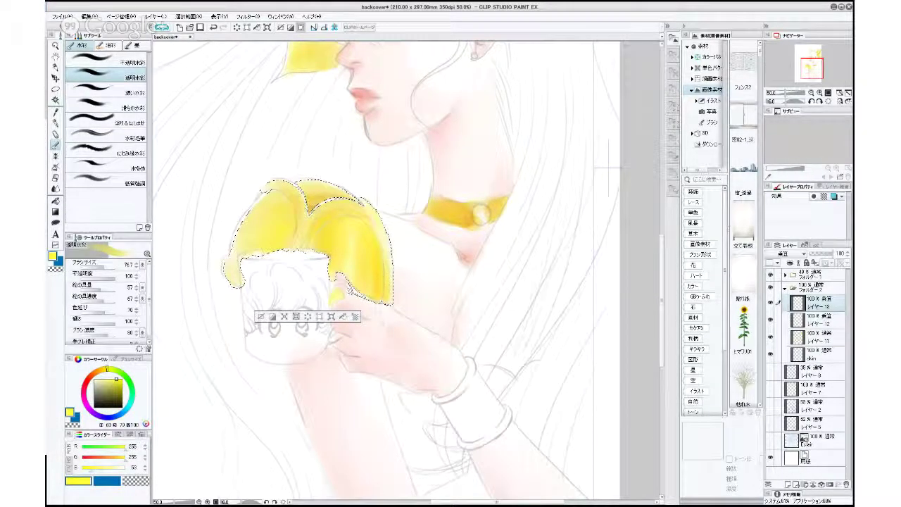
# On the middle Multiply layer, shade the left lobe and lower-left tip of the selected yellow shape with golden orange at brush size 37.2.
pyautogui.moveTo(107, 369); pyautogui.dragTo(100, 372)
pyautogui.click(108, 267)
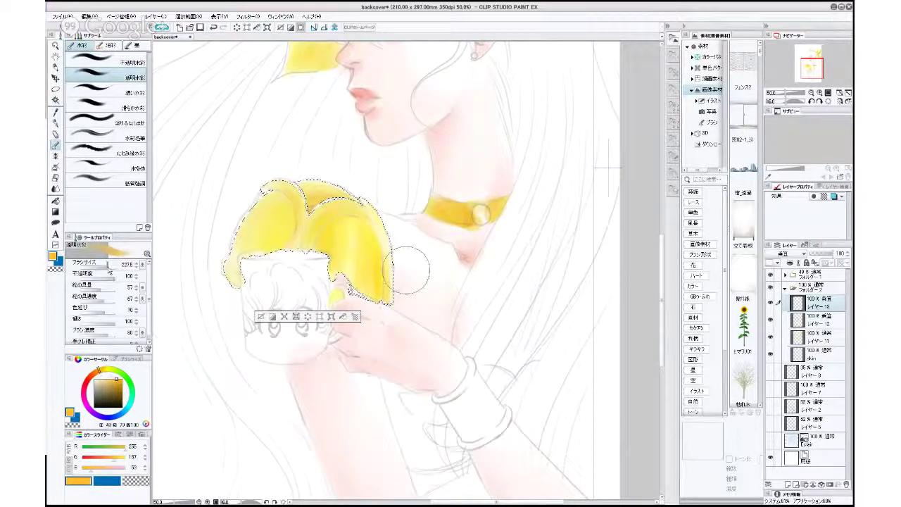
pyautogui.click(803, 320)
pyautogui.moveTo(106, 267); pyautogui.dragTo(100, 267)
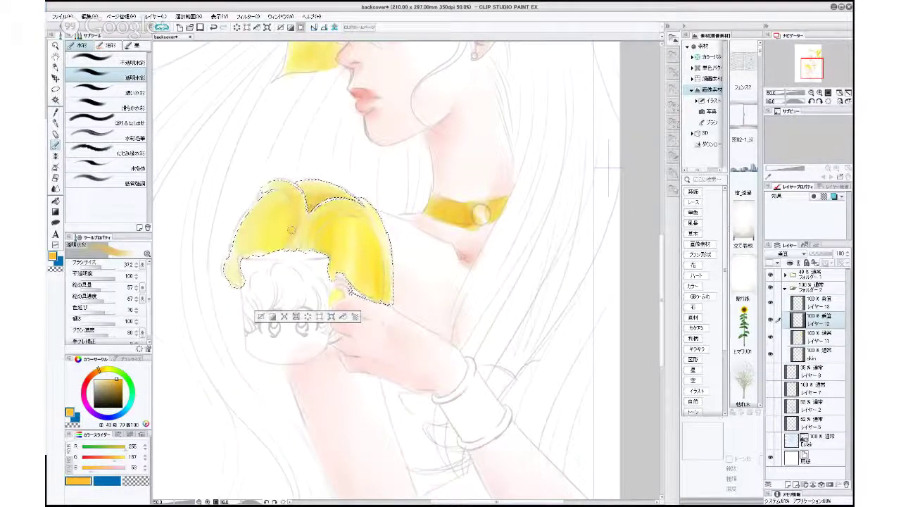
pyautogui.moveTo(292, 230)
pyautogui.mouseDown()
pyautogui.moveTo(299, 208)
pyautogui.moveTo(297, 231)
pyautogui.moveTo(271, 214)
pyautogui.moveTo(257, 232)
pyautogui.moveTo(278, 211)
pyautogui.moveTo(275, 221)
pyautogui.mouseUp()
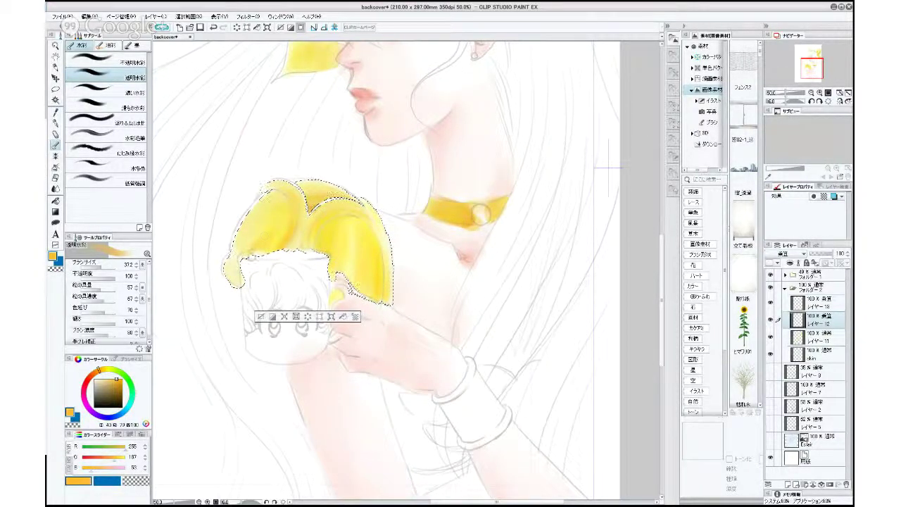
pyautogui.moveTo(234, 258); pyautogui.dragTo(229, 265)
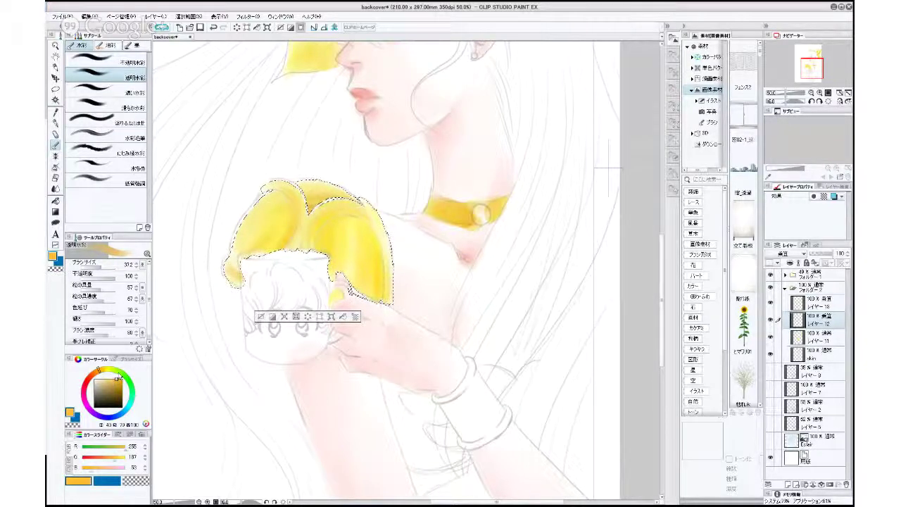
# On the Normal layer below the Multiply layers, touch up the lower-left tip of the selected shape with bright yellow.
pyautogui.click(810, 337)
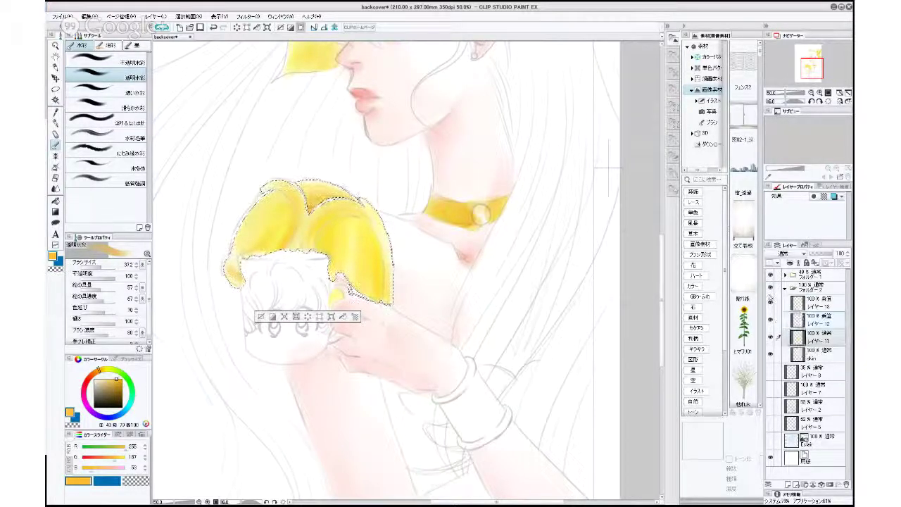
pyautogui.moveTo(99, 371); pyautogui.dragTo(105, 367)
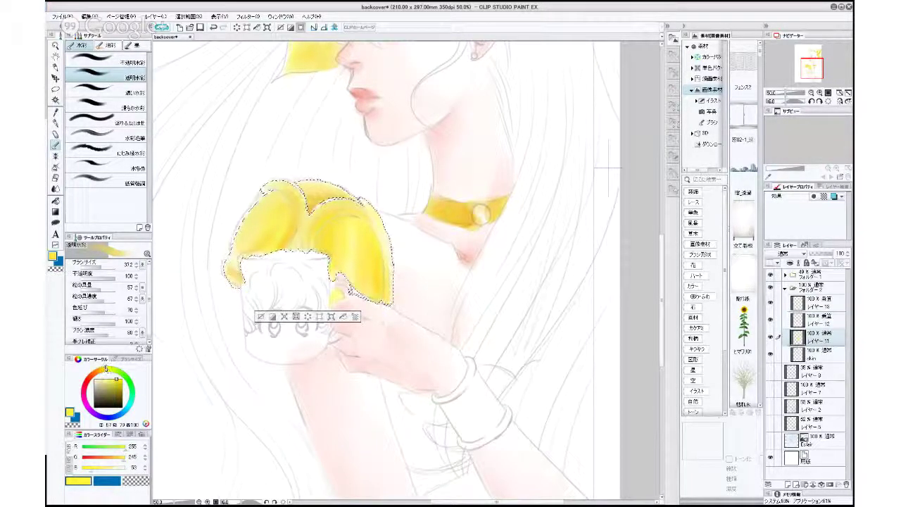
pyautogui.moveTo(229, 268); pyautogui.dragTo(236, 279)
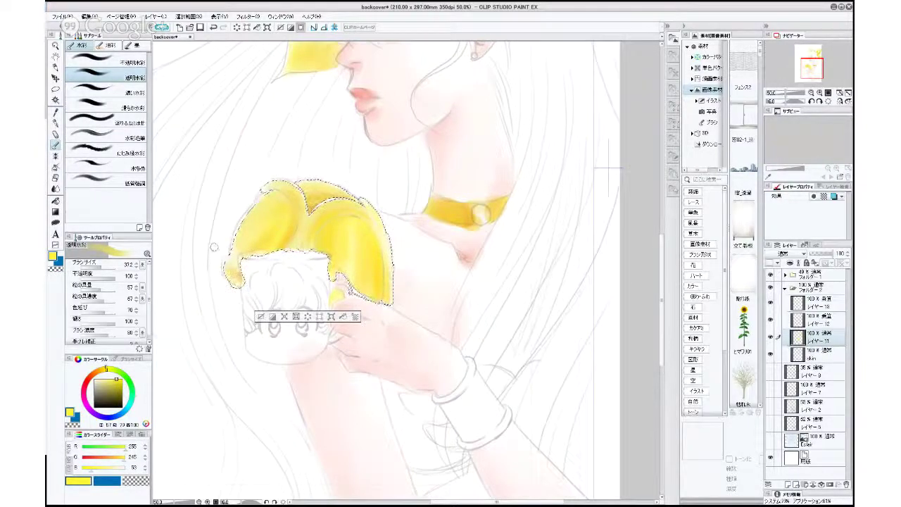
# Shade the large bow above the mug in yellow, clear the selection, and blend golden yellow and orange tones into its folds.
pyautogui.moveTo(228, 266)
pyautogui.mouseDown()
pyautogui.moveTo(238, 280)
pyautogui.moveTo(235, 262)
pyautogui.mouseUp()
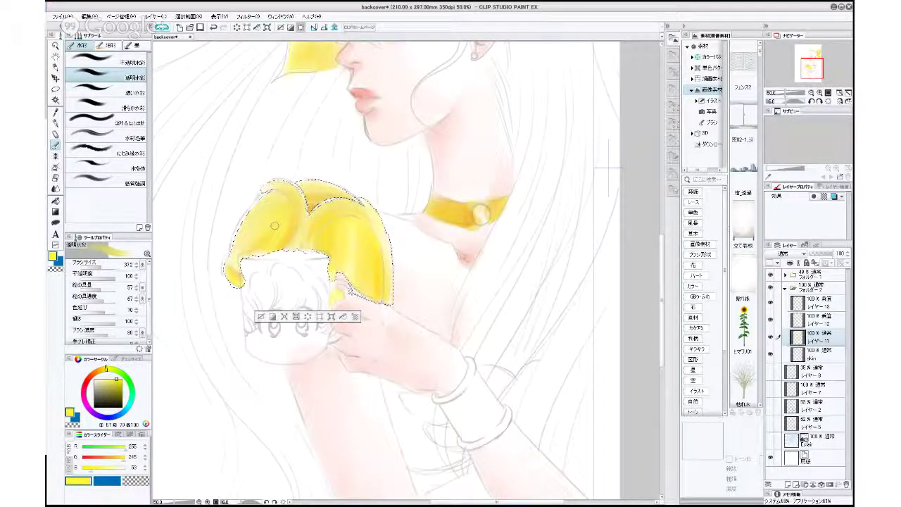
pyautogui.hotkey('ctrl', 'd')
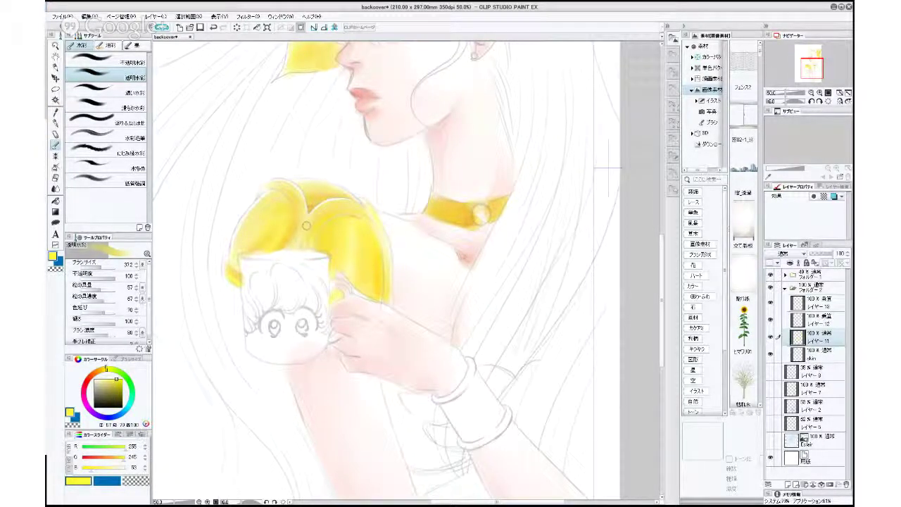
pyautogui.moveTo(99, 370); pyautogui.dragTo(103, 369)
pyautogui.moveTo(304, 230); pyautogui.dragTo(295, 250)
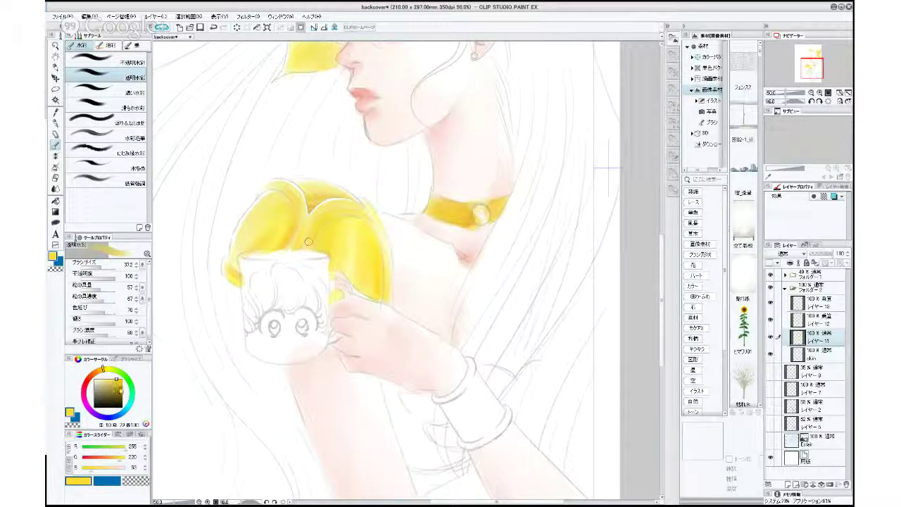
pyautogui.click(99, 367)
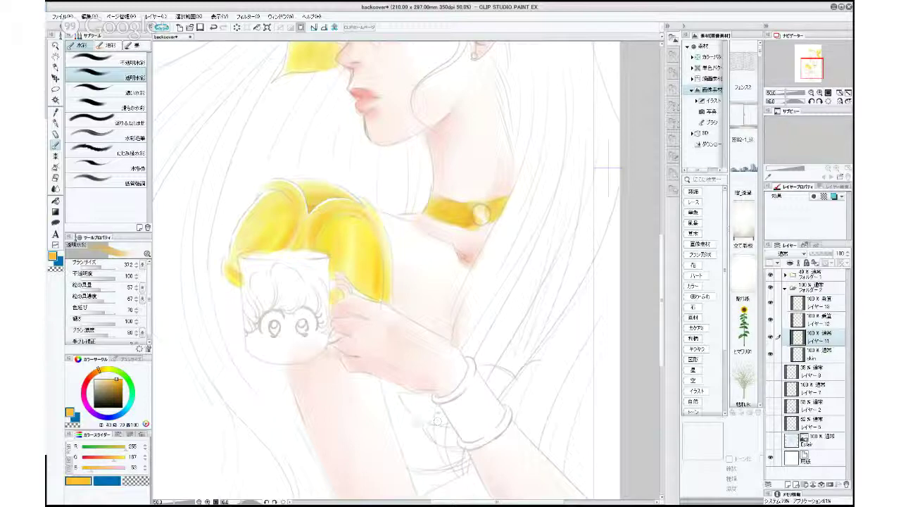
pyautogui.moveTo(448, 424)
pyautogui.mouseDown()
pyautogui.moveTo(449, 390)
pyautogui.moveTo(417, 431)
pyautogui.moveTo(388, 378)
pyautogui.mouseUp()
pyautogui.keyDown('alt'); pyautogui.click(444, 397); pyautogui.keyUp('alt')
pyautogui.keyDown('ctrl'); pyautogui.click(421, 425); pyautogui.keyUp('ctrl')
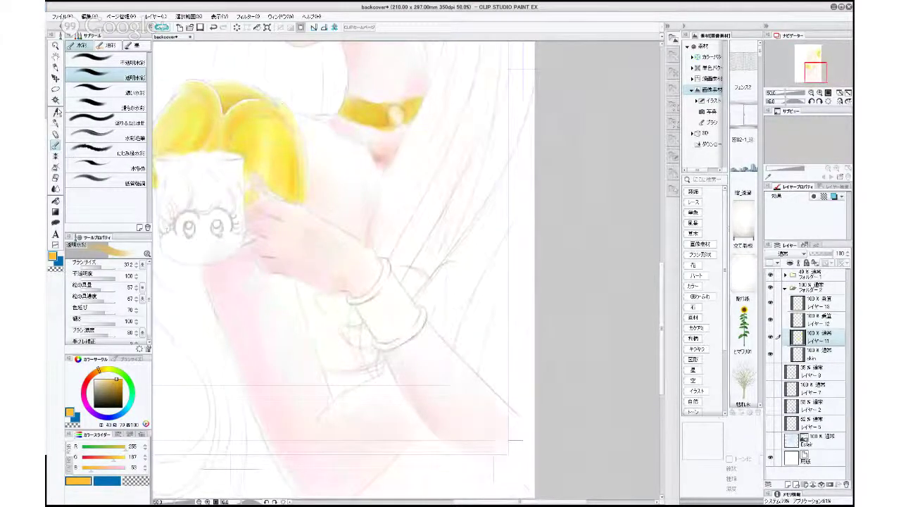
pyautogui.click(54, 99)
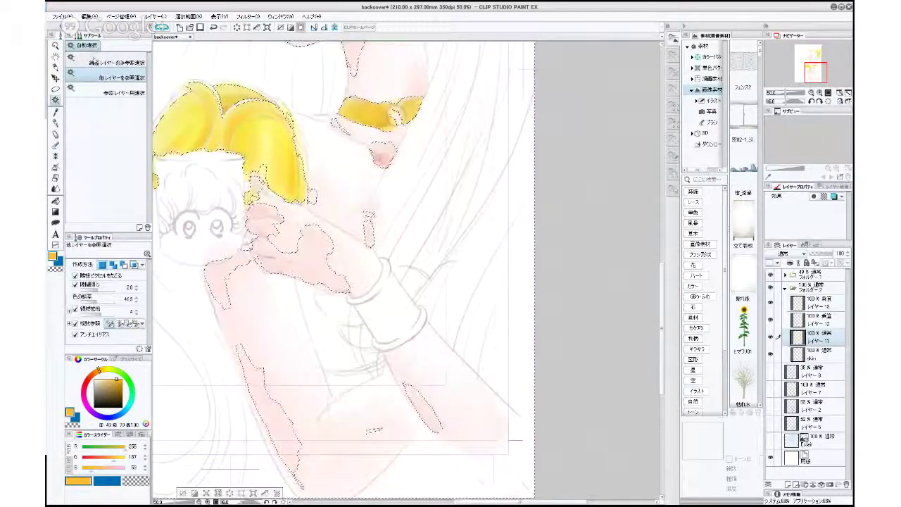
pyautogui.hotkey('ctrl', 'd')
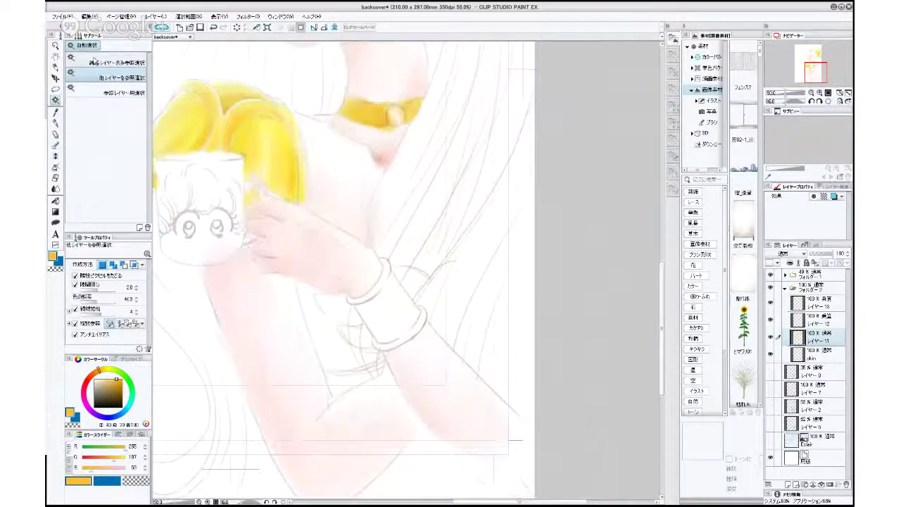
pyautogui.click(771, 338)
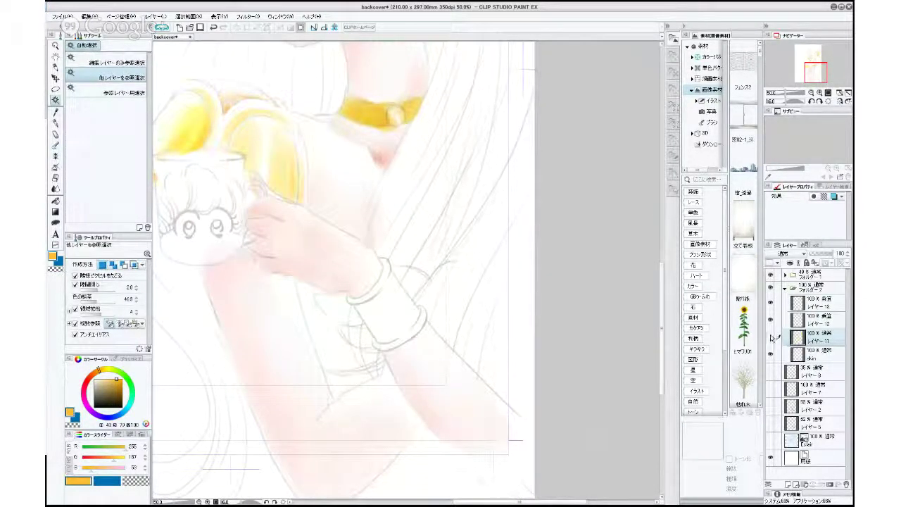
pyautogui.click(771, 338)
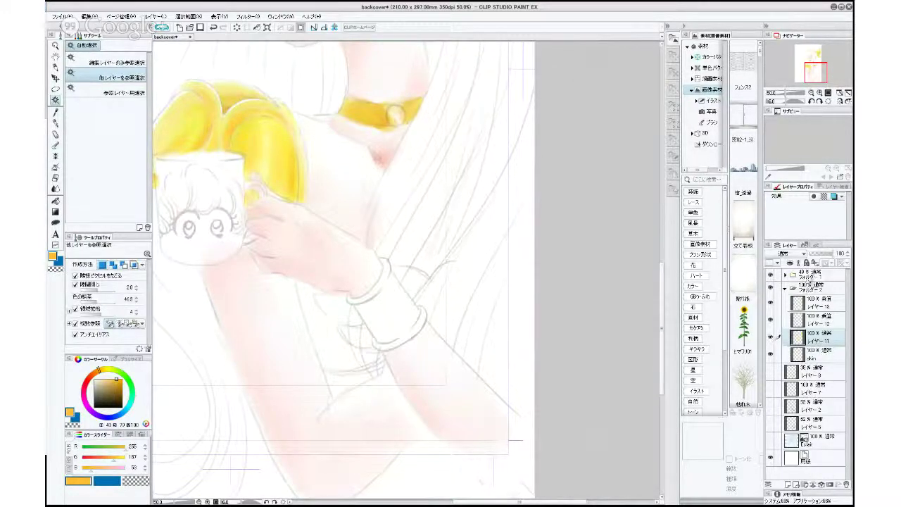
pyautogui.click(809, 274)
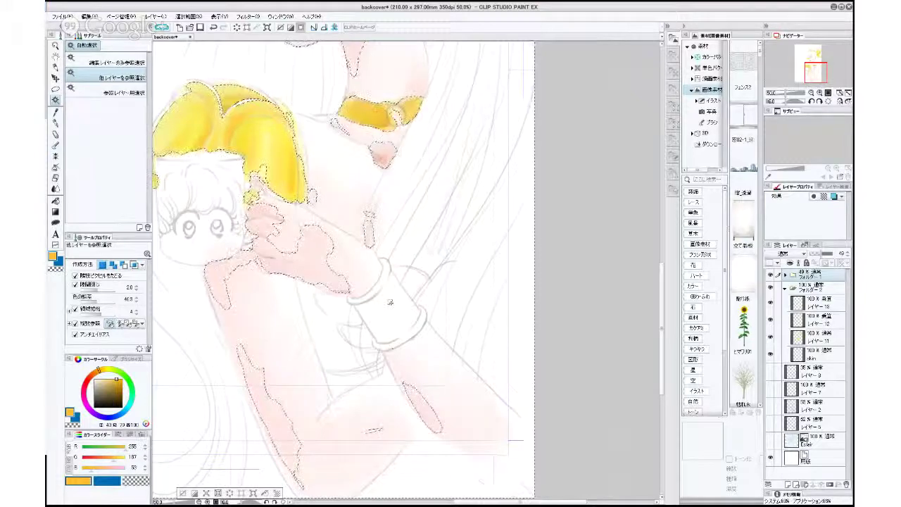
pyautogui.hotkey('ctrl', 'd')
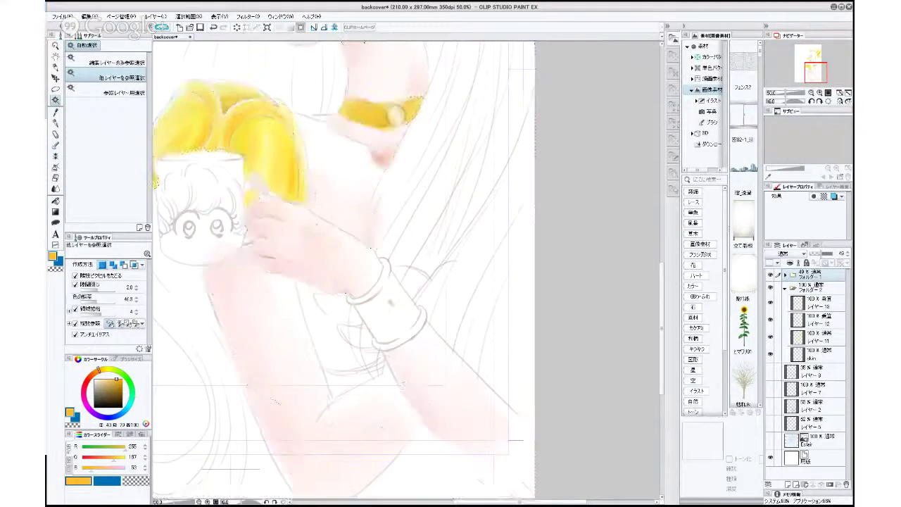
# Paint the wrist cuff's upper and lower rims yellow on layer 11 with the transparent watercolor brush.
pyautogui.click(56, 146)
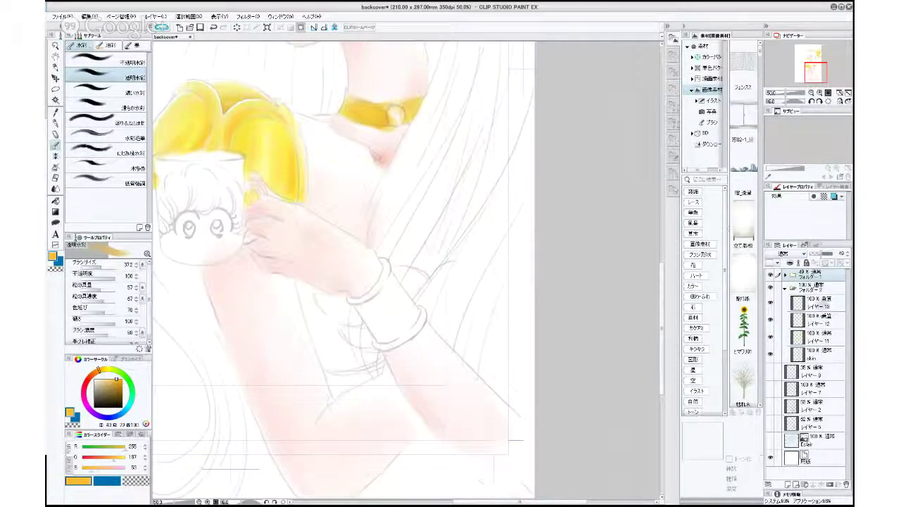
pyautogui.click(820, 337)
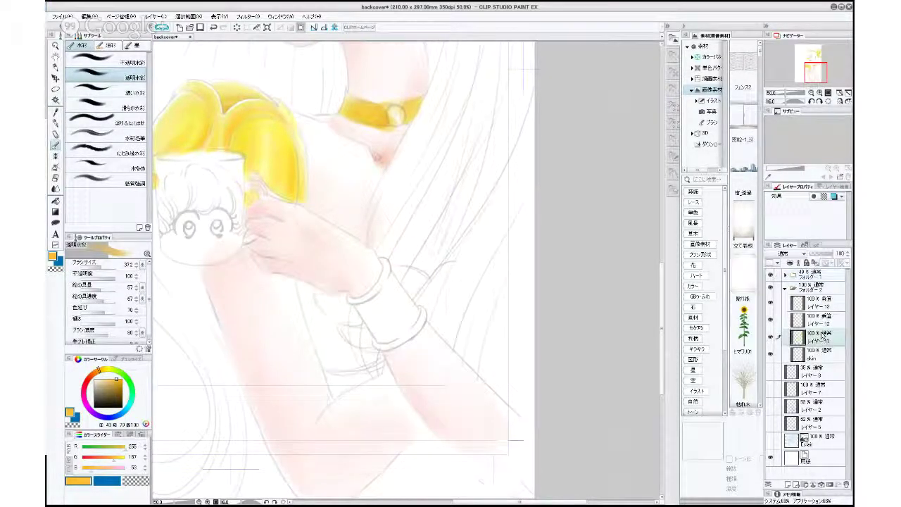
pyautogui.click(104, 367)
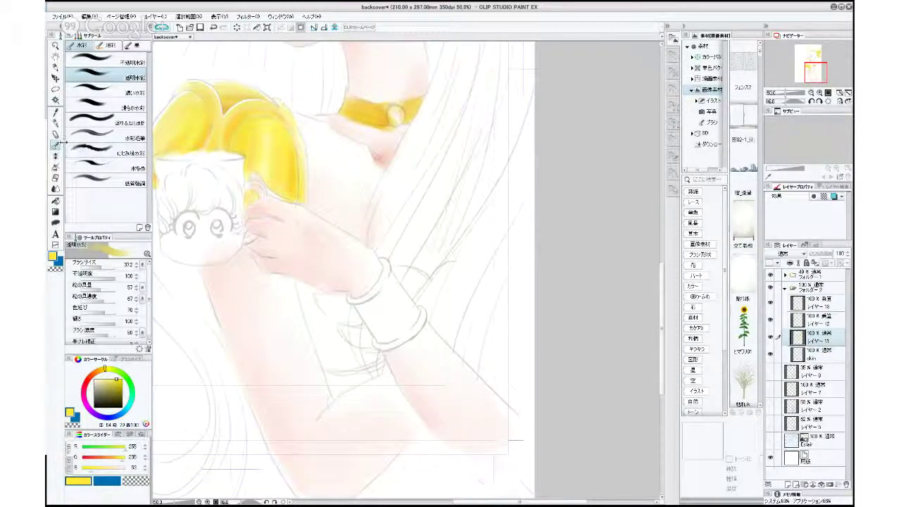
pyautogui.click(103, 267)
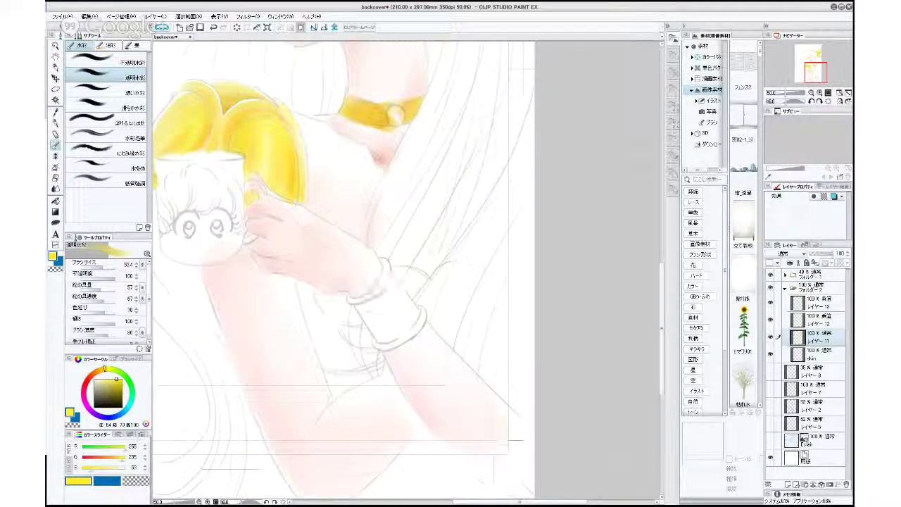
pyautogui.moveTo(384, 271)
pyautogui.mouseDown()
pyautogui.moveTo(385, 262)
pyautogui.moveTo(373, 295)
pyautogui.moveTo(378, 290)
pyautogui.mouseUp()
pyautogui.moveTo(415, 313)
pyautogui.mouseDown()
pyautogui.moveTo(385, 342)
pyautogui.moveTo(373, 339)
pyautogui.moveTo(399, 339)
pyautogui.moveTo(419, 318)
pyautogui.mouseUp()
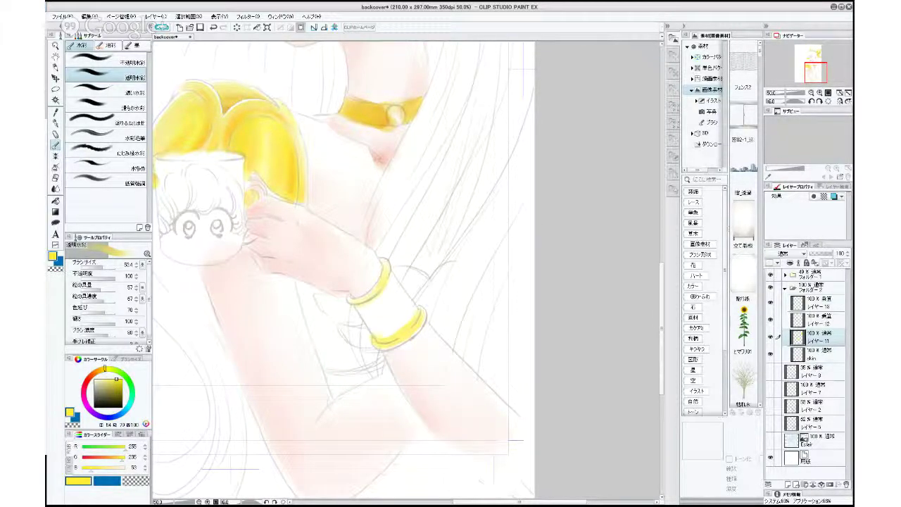
# Reduce the brush size to 41.9 and fill the wrist cuff's body with yellow strokes along its length, leaving lighter highlights.
pyautogui.click(103, 265)
pyautogui.moveTo(352, 301)
pyautogui.mouseDown()
pyautogui.moveTo(378, 287)
pyautogui.moveTo(371, 292)
pyautogui.moveTo(395, 329)
pyautogui.moveTo(364, 299)
pyautogui.moveTo(358, 308)
pyautogui.moveTo(380, 338)
pyautogui.mouseUp()
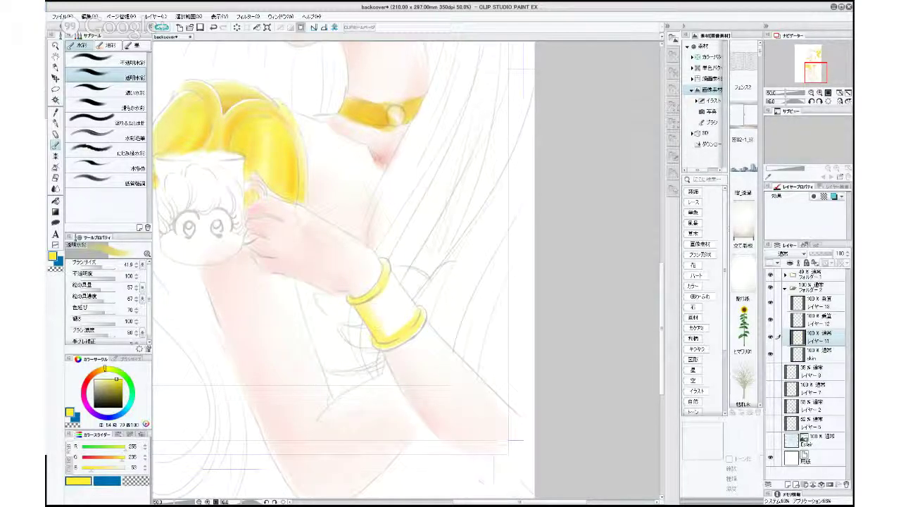
pyautogui.moveTo(378, 290)
pyautogui.mouseDown()
pyautogui.moveTo(399, 331)
pyautogui.moveTo(390, 318)
pyautogui.moveTo(391, 332)
pyautogui.mouseUp()
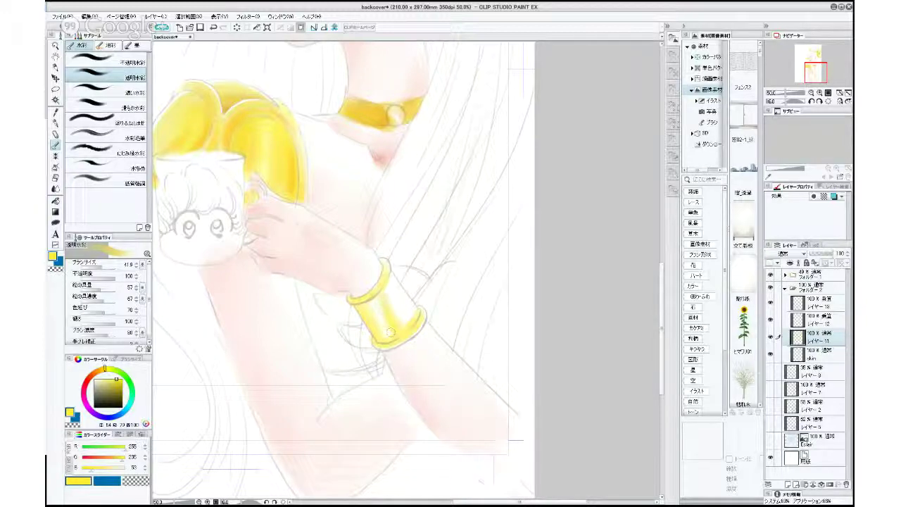
pyautogui.moveTo(379, 298)
pyautogui.mouseDown()
pyautogui.moveTo(401, 334)
pyautogui.moveTo(409, 325)
pyautogui.mouseUp()
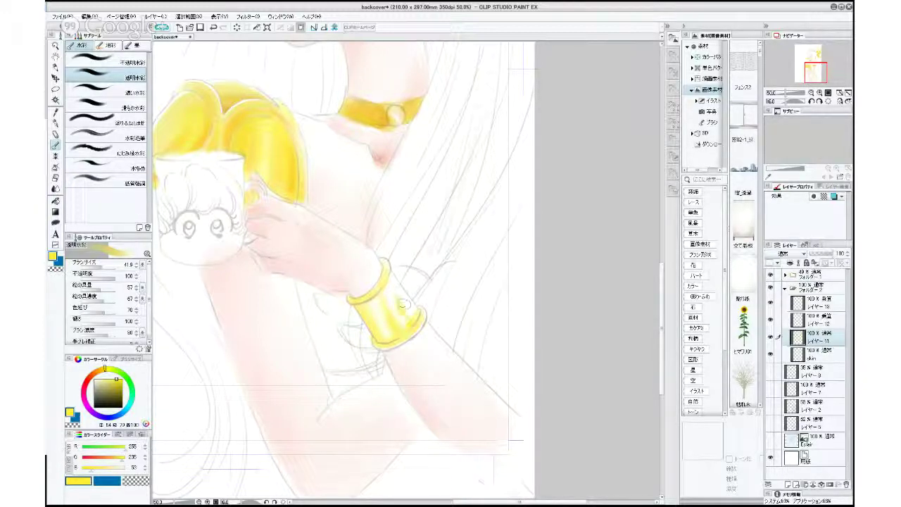
pyautogui.moveTo(395, 295)
pyautogui.mouseDown()
pyautogui.moveTo(399, 315)
pyautogui.moveTo(421, 316)
pyautogui.mouseUp()
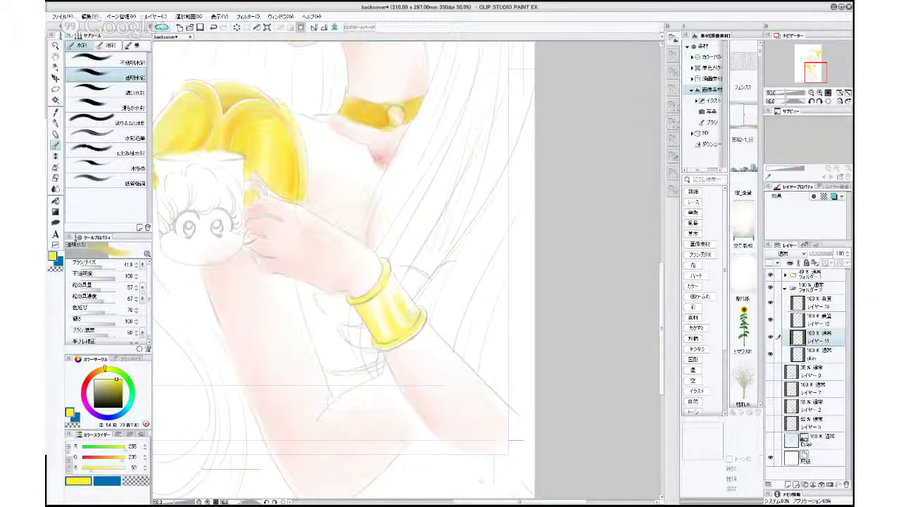
pyautogui.moveTo(392, 290); pyautogui.dragTo(409, 326)
pyautogui.moveTo(386, 277)
pyautogui.mouseDown()
pyautogui.moveTo(371, 293)
pyautogui.moveTo(388, 341)
pyautogui.mouseUp()
pyautogui.moveTo(370, 304)
pyautogui.mouseDown()
pyautogui.moveTo(377, 327)
pyautogui.moveTo(380, 318)
pyautogui.mouseUp()
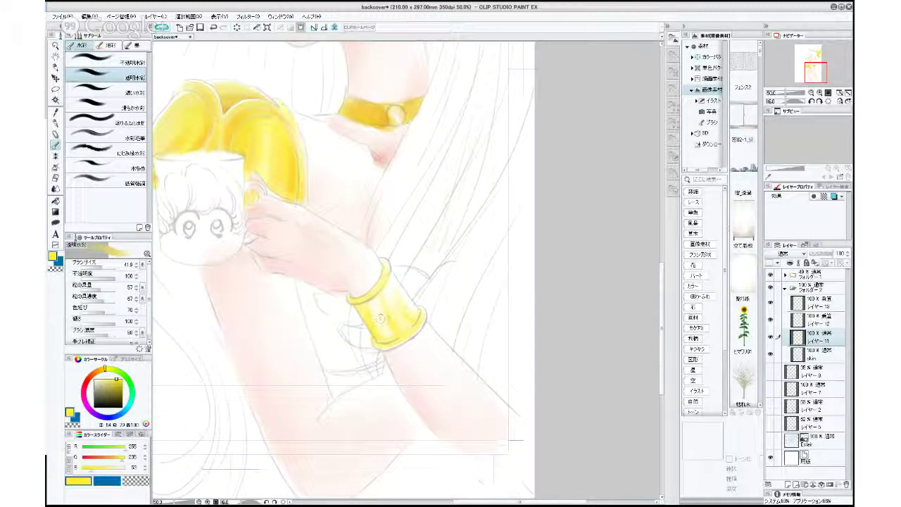
pyautogui.moveTo(399, 280); pyautogui.dragTo(419, 310)
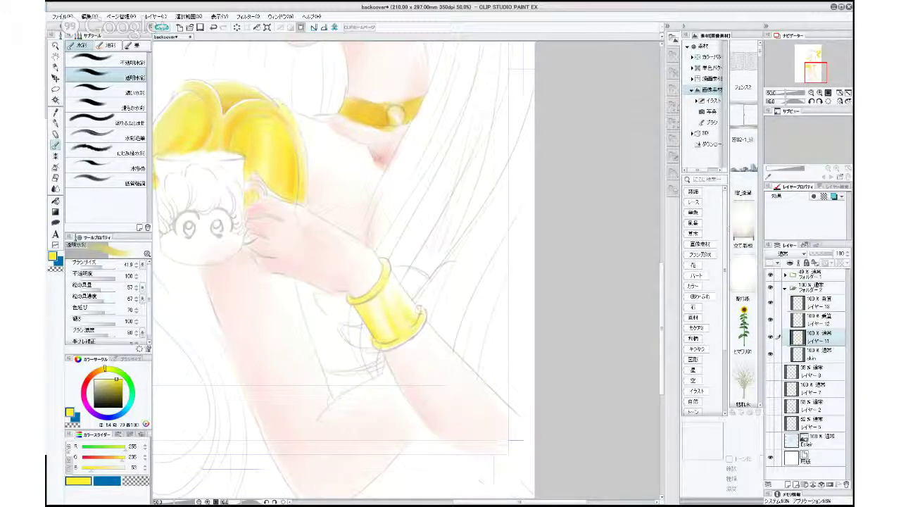
# Shade the wrist cuff's rims and edges in golden orange on multiply layer 12, using a smaller watercolor brush.
pyautogui.click(817, 318)
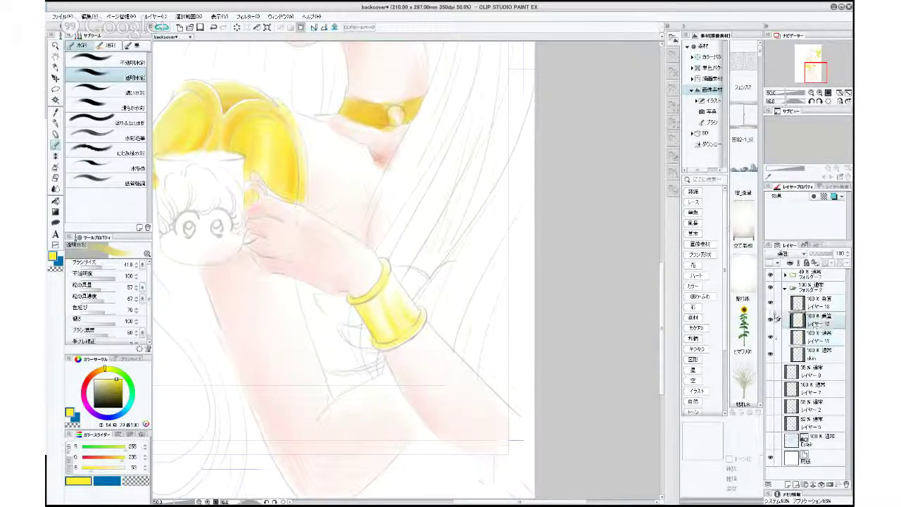
pyautogui.click(102, 371)
pyautogui.click(103, 372)
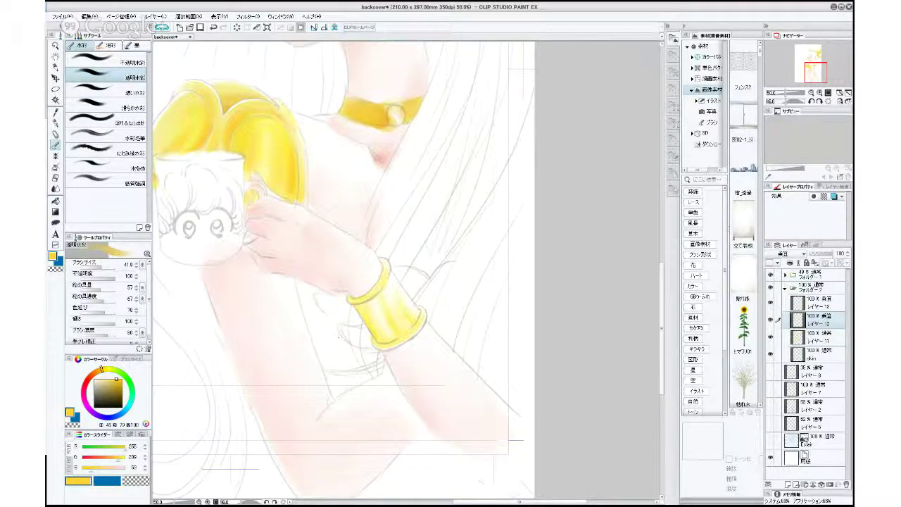
pyautogui.click(96, 266)
pyautogui.moveTo(102, 370); pyautogui.dragTo(99, 368)
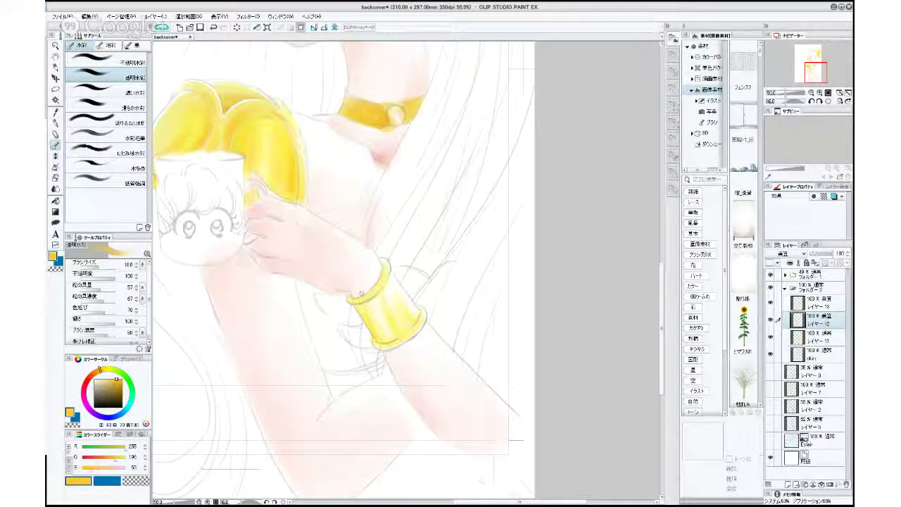
pyautogui.moveTo(98, 267); pyautogui.dragTo(100, 270)
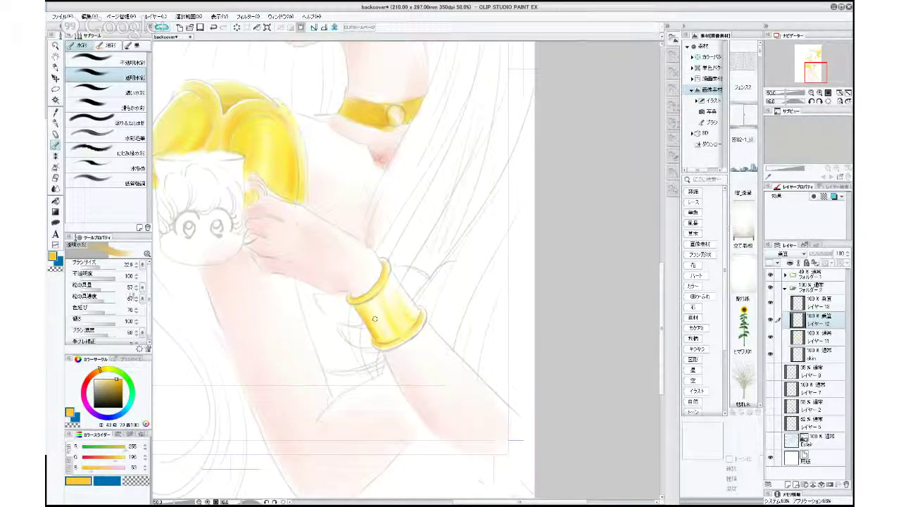
pyautogui.click(101, 266)
# Review the colouring across the whole illustration, from the wrist cuff up to the face and hair bow.
pyautogui.scroll(-3, 493, 349)
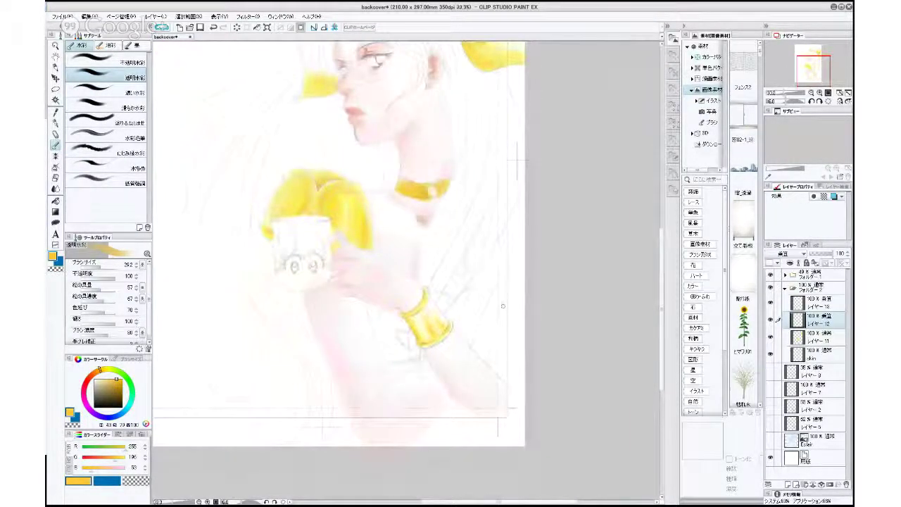
pyautogui.moveTo(359, 353); pyautogui.dragTo(384, 410)
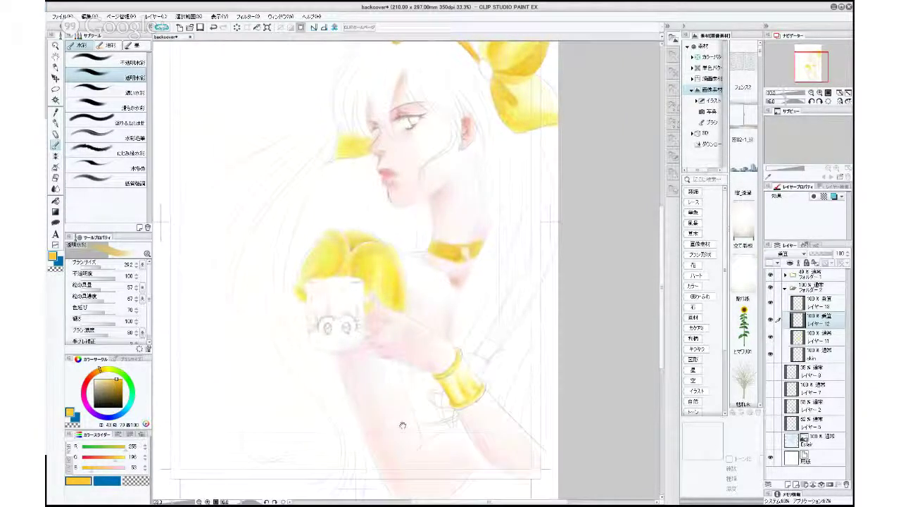
pyautogui.keyDown('alt'); pyautogui.click(402, 433); pyautogui.keyUp('alt')
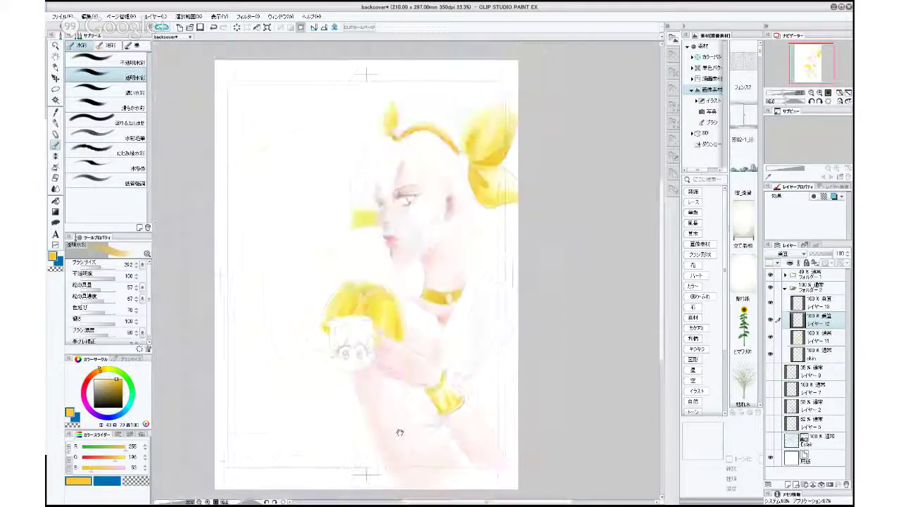
pyautogui.keyDown('ctrl'); pyautogui.click(399, 435); pyautogui.keyUp('ctrl')
pyautogui.moveTo(408, 437); pyautogui.dragTo(383, 483)
pyautogui.moveTo(459, 401); pyautogui.dragTo(482, 292)
pyautogui.moveTo(513, 350); pyautogui.dragTo(499, 384)
pyautogui.moveTo(500, 327); pyautogui.dragTo(453, 444)
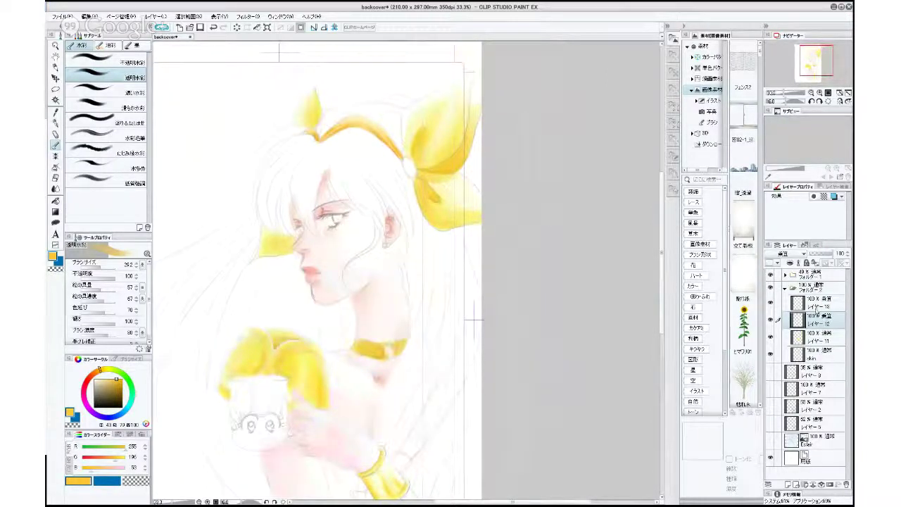
# Select layers 13, 12 and 11 together and merge them into a single layer.
pyautogui.click(810, 306)
pyautogui.click(778, 320)
pyautogui.click(778, 336)
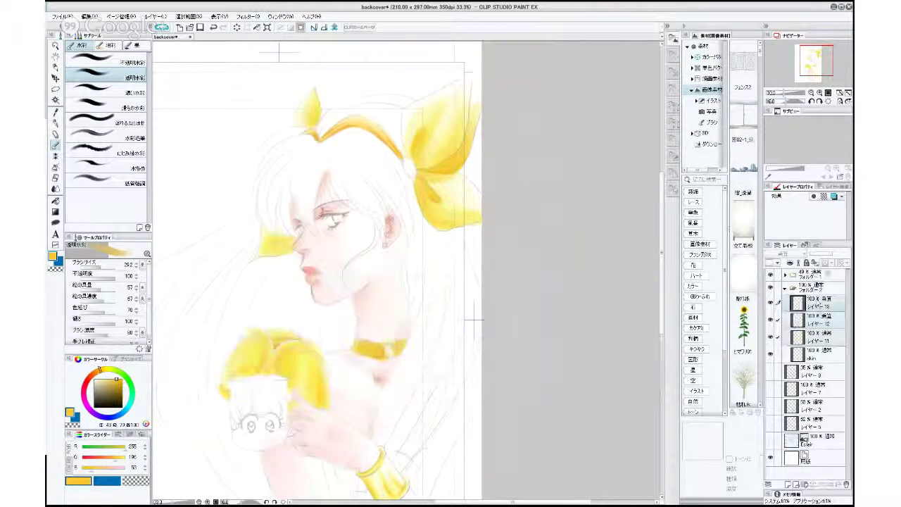
pyautogui.click(820, 458)
pyautogui.click(814, 306)
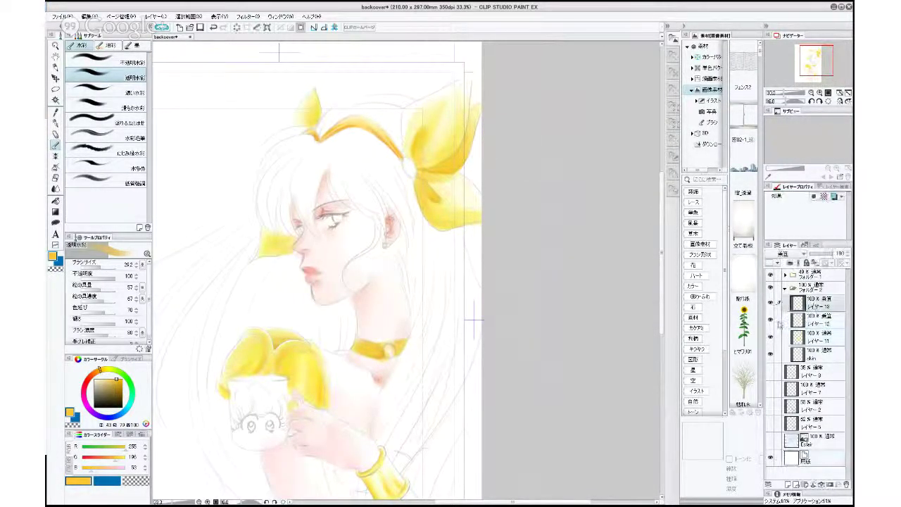
pyautogui.click(778, 320)
pyautogui.click(778, 336)
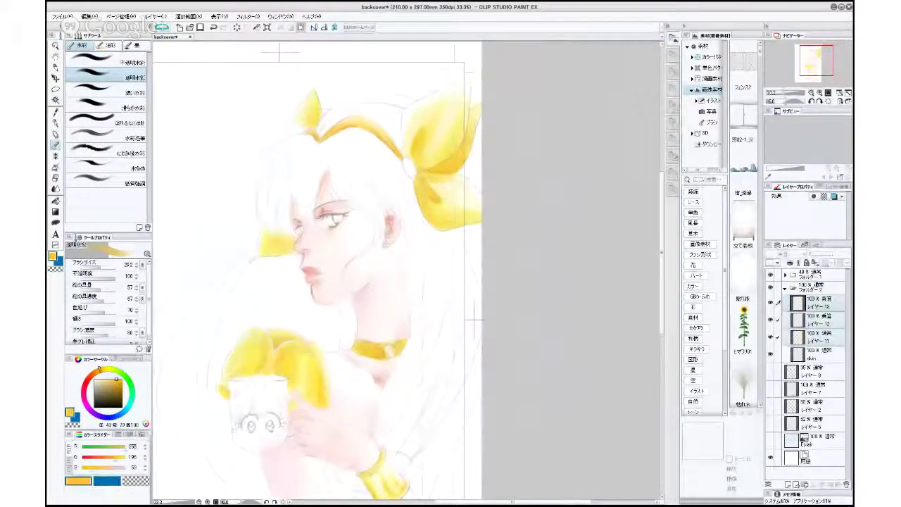
pyautogui.hotkey('shift', 'alt', 'e')
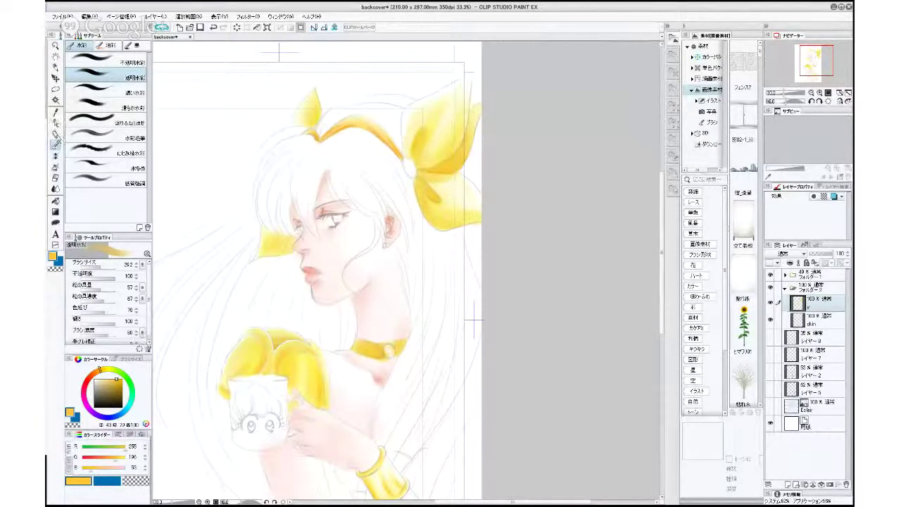
# Erase the yellow spill from the choker's round gem and the surrounding neck area with the hard eraser.
pyautogui.click(55, 177)
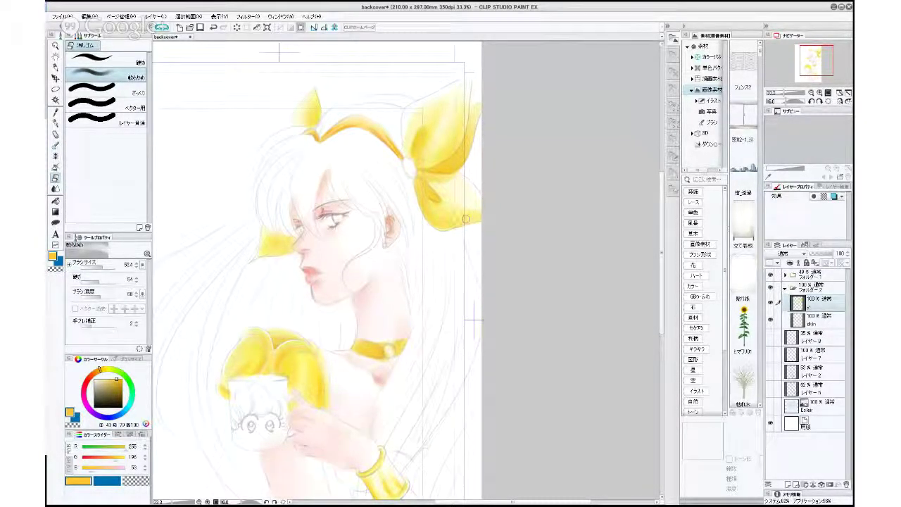
pyautogui.click(106, 59)
pyautogui.click(134, 279)
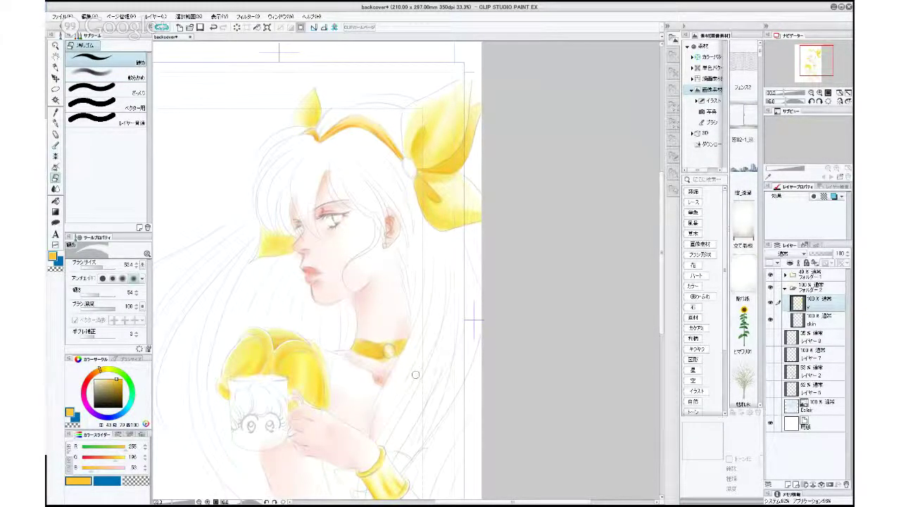
pyautogui.scroll(2, 410, 363)
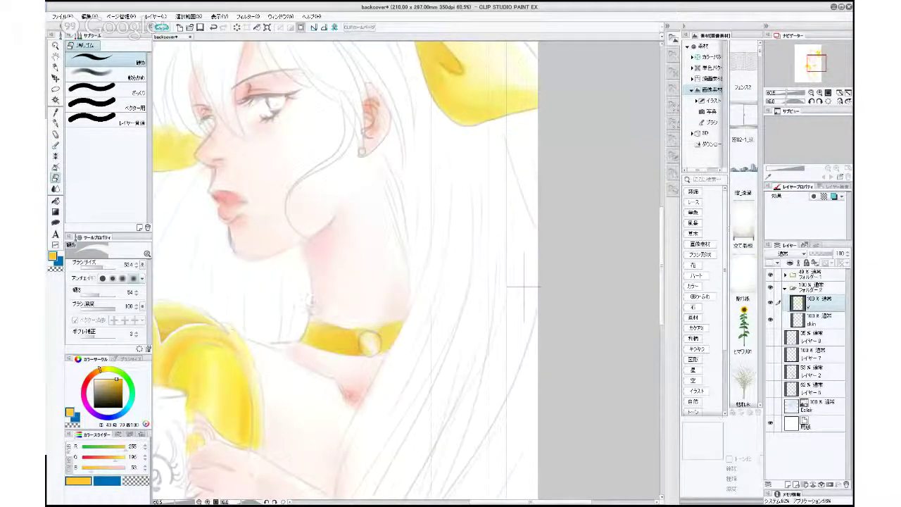
pyautogui.moveTo(316, 314); pyautogui.dragTo(368, 319)
pyautogui.moveTo(367, 339); pyautogui.dragTo(373, 344)
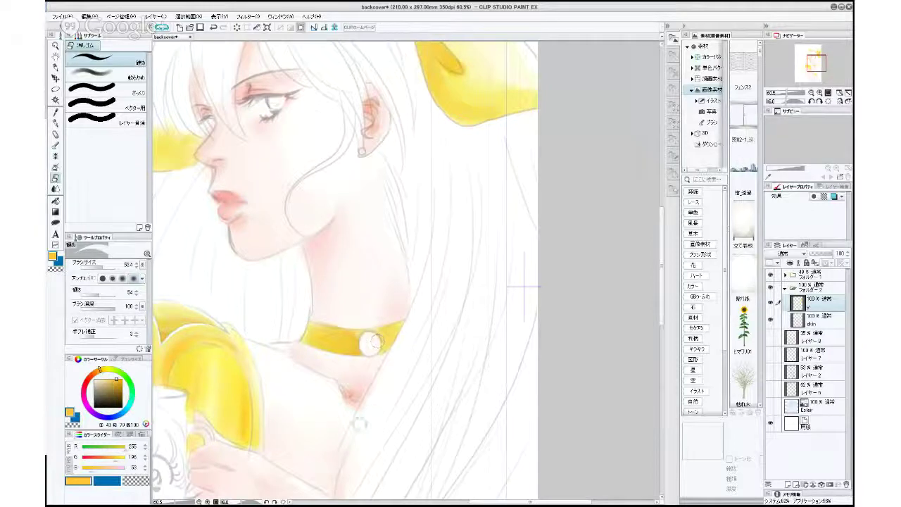
# Erase the colour that spills onto the mug and around the wrist cuff.
pyautogui.moveTo(524, 287); pyautogui.dragTo(638, 196)
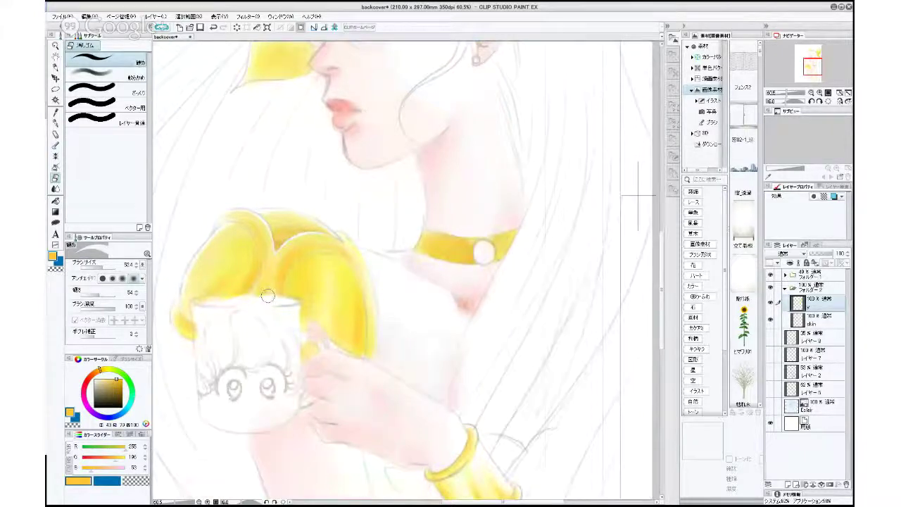
pyautogui.moveTo(198, 354)
pyautogui.mouseDown()
pyautogui.moveTo(197, 304)
pyautogui.moveTo(223, 306)
pyautogui.moveTo(200, 301)
pyautogui.moveTo(290, 302)
pyautogui.moveTo(300, 314)
pyautogui.moveTo(294, 329)
pyautogui.mouseUp()
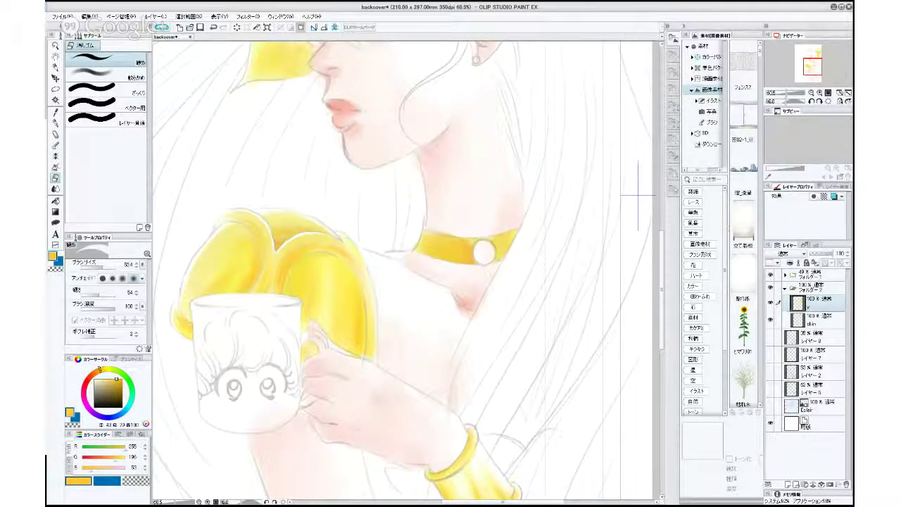
pyautogui.moveTo(421, 457); pyautogui.dragTo(396, 237)
pyautogui.moveTo(488, 356); pyautogui.dragTo(462, 359)
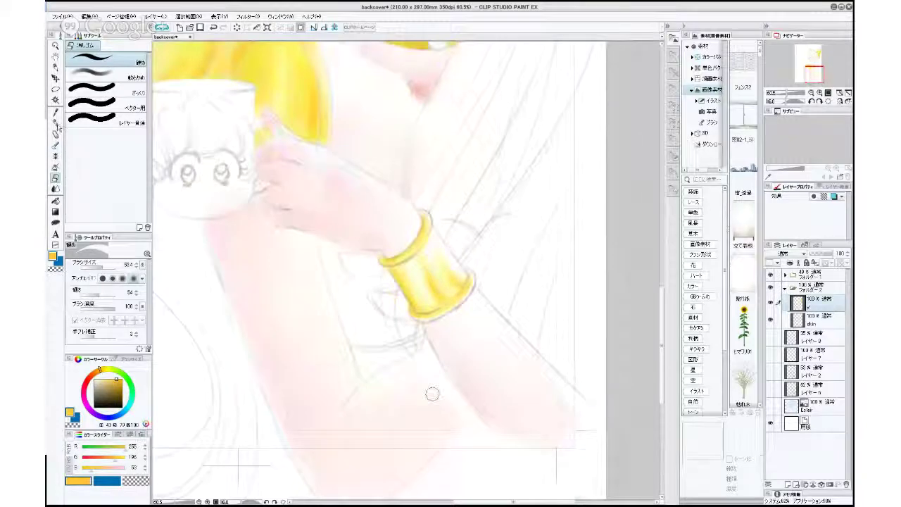
# Paint the thin curved band below the wrist cuff in yellow with transparent watercolor, and shade it in golden orange.
pyautogui.click(55, 146)
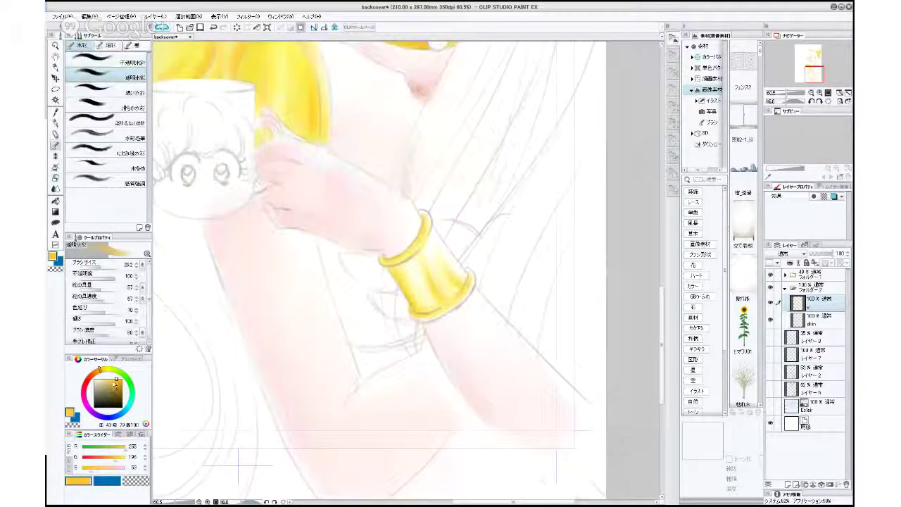
pyautogui.click(105, 370)
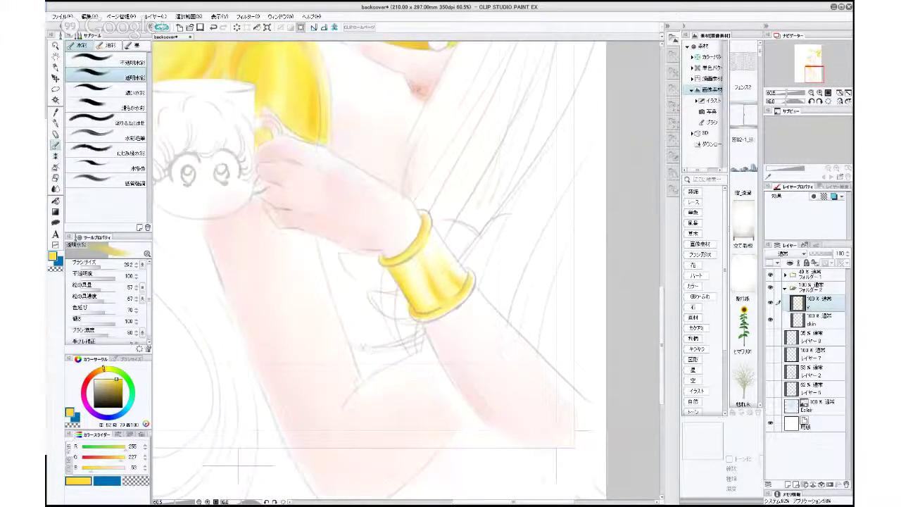
pyautogui.moveTo(352, 348)
pyautogui.mouseDown()
pyautogui.moveTo(398, 345)
pyautogui.moveTo(422, 335)
pyautogui.mouseUp()
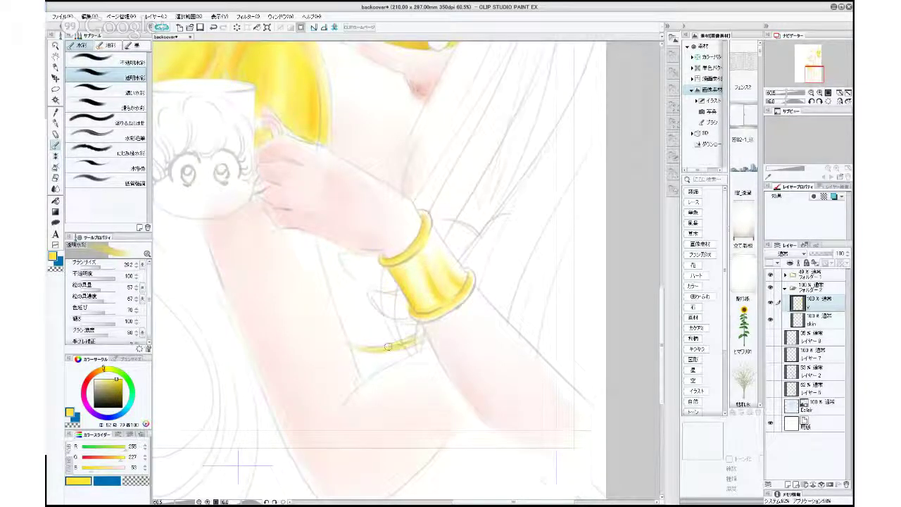
pyautogui.moveTo(359, 347); pyautogui.dragTo(418, 336)
pyautogui.click(100, 368)
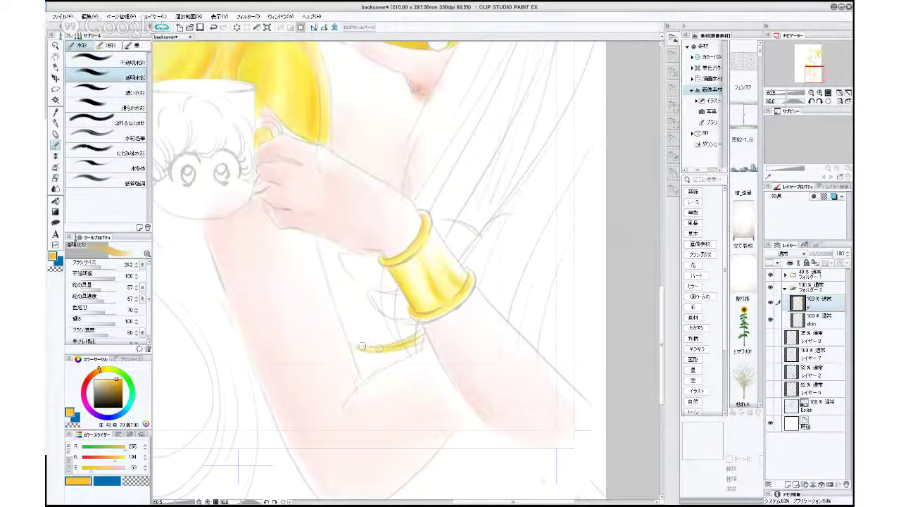
pyautogui.moveTo(362, 346)
pyautogui.mouseDown()
pyautogui.moveTo(351, 346)
pyautogui.moveTo(424, 335)
pyautogui.mouseUp()
pyautogui.moveTo(359, 346)
pyautogui.mouseDown()
pyautogui.moveTo(403, 343)
pyautogui.moveTo(384, 347)
pyautogui.mouseUp()
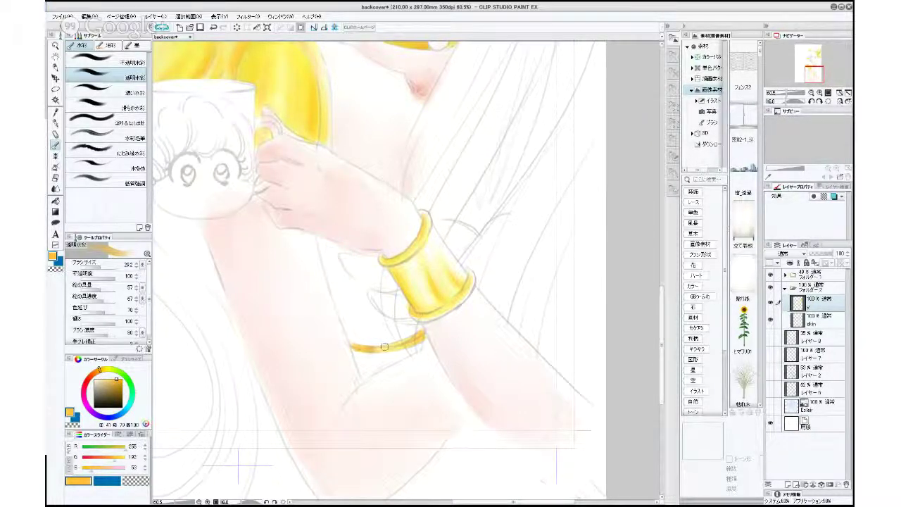
pyautogui.scroll(-5, 551, 341)
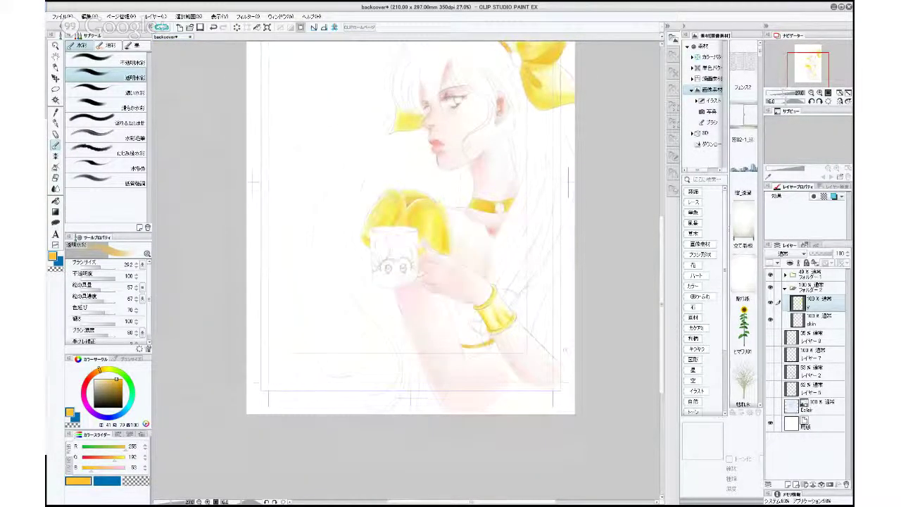
pyautogui.moveTo(555, 316); pyautogui.dragTo(517, 428)
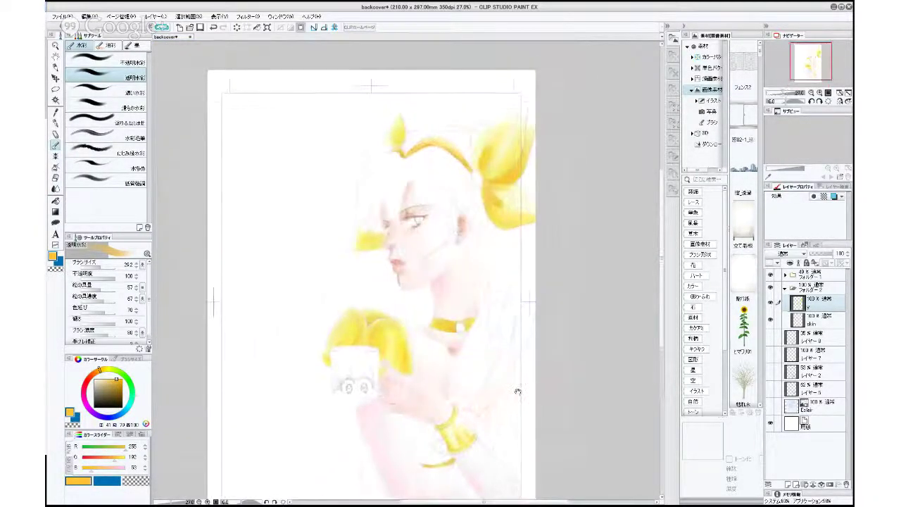
pyautogui.scroll(-1, 514, 386)
pyautogui.scroll(-2, 513, 352)
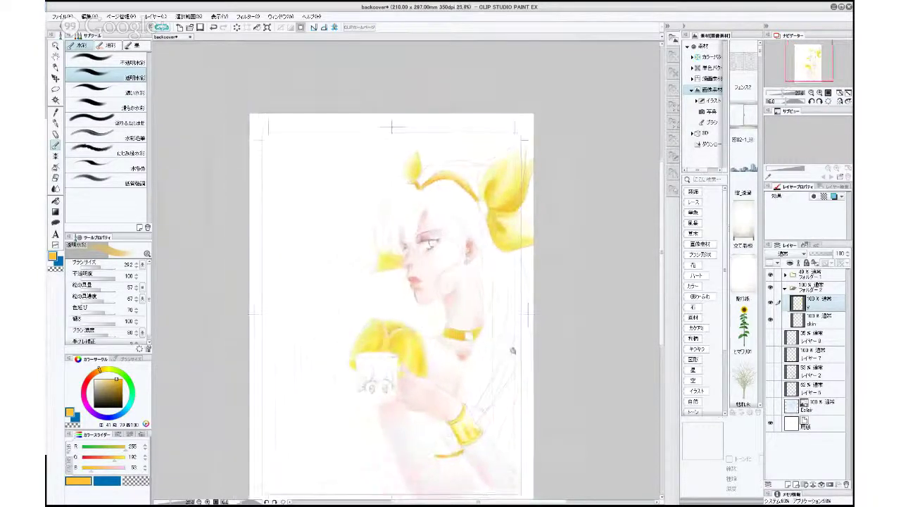
pyautogui.scroll(2, 488, 351)
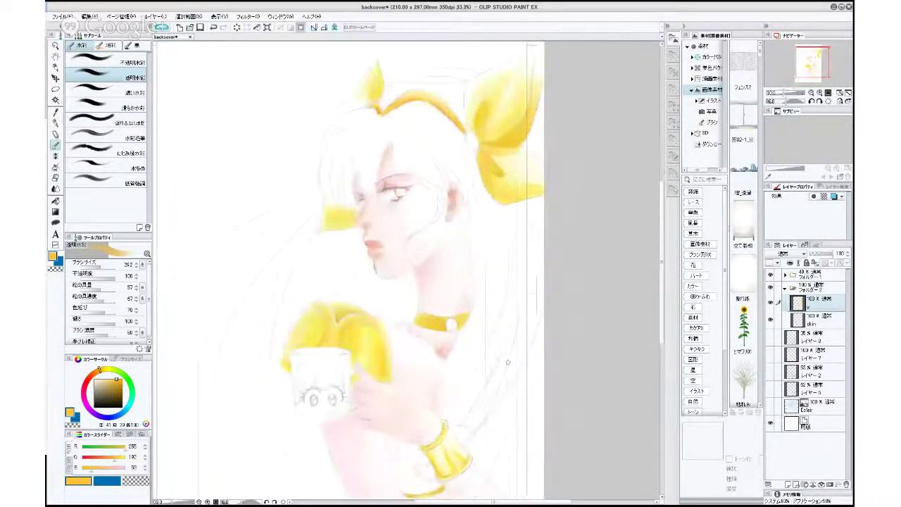
pyautogui.press('w')
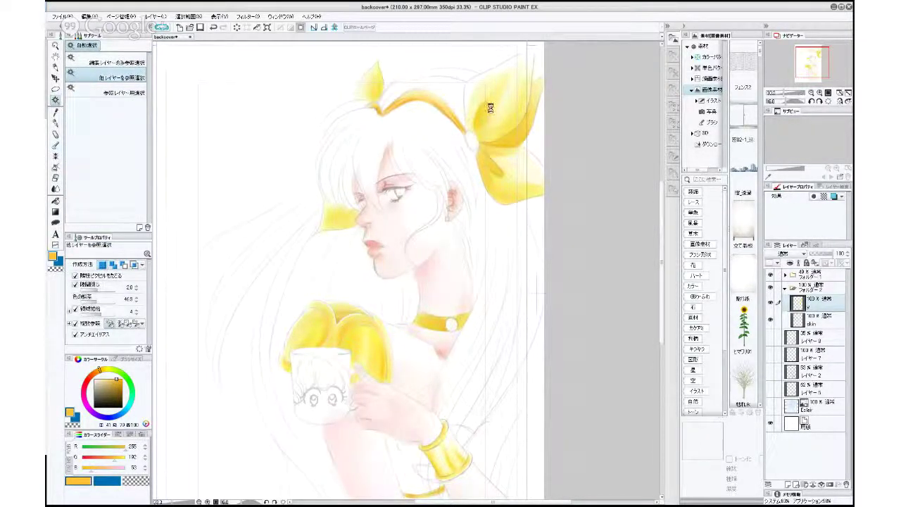
pyautogui.scroll(-5, 504, 294)
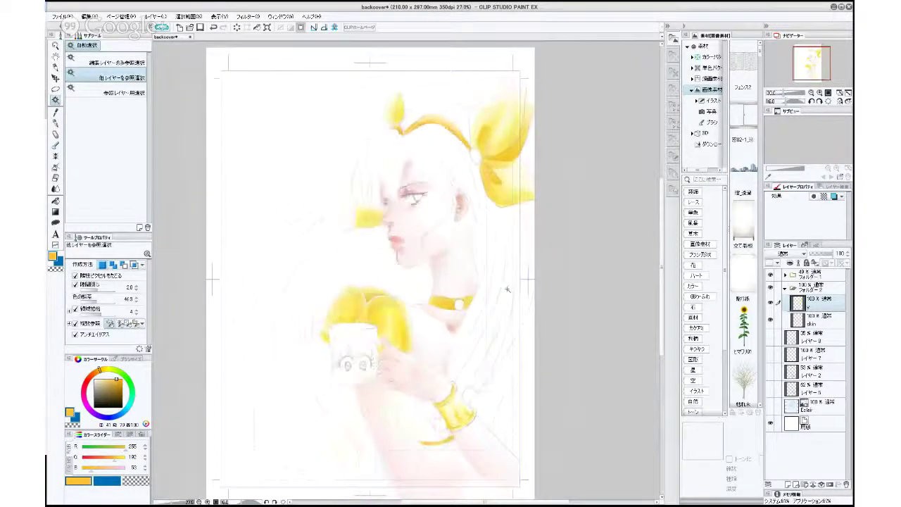
pyautogui.scroll(5, 502, 291)
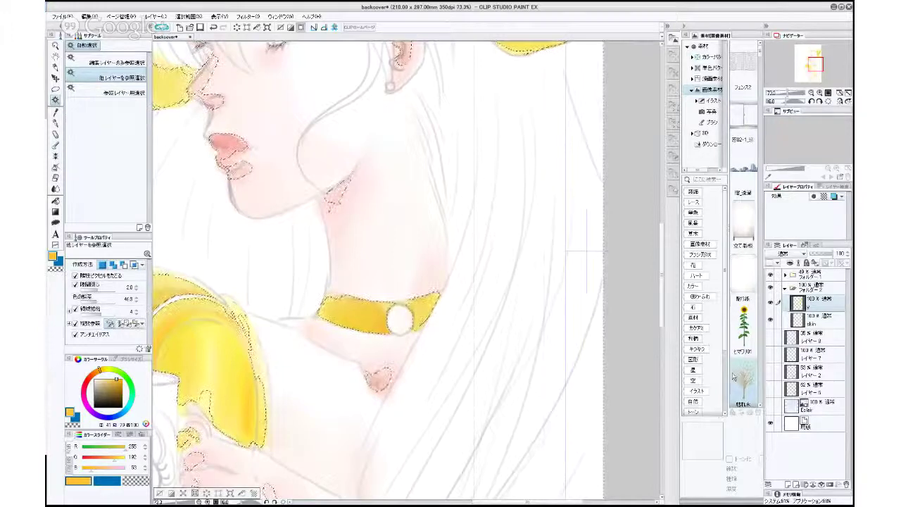
pyautogui.hotkey('ctrl', 'd')
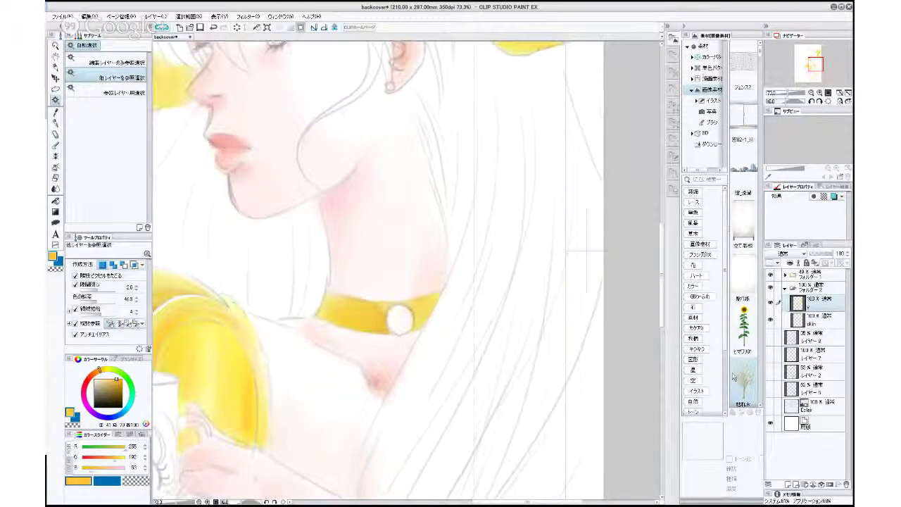
# Create a new layer above the skin layer and paint the choker's round gem in orange with transparent watercolor.
pyautogui.click(816, 321)
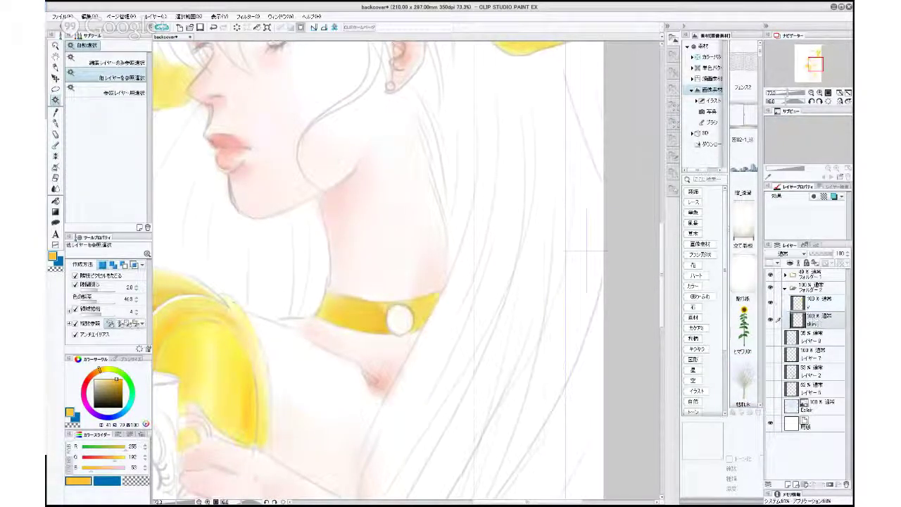
pyautogui.click(787, 484)
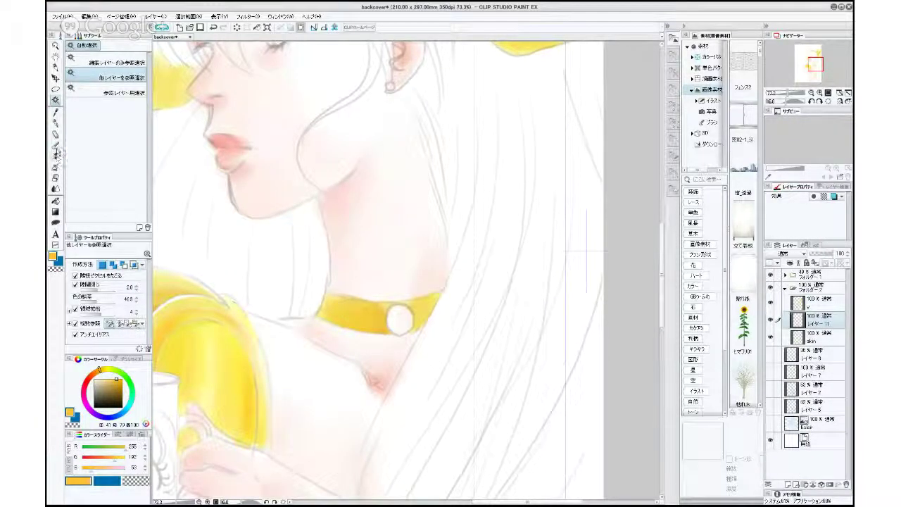
pyautogui.click(56, 146)
pyautogui.click(92, 373)
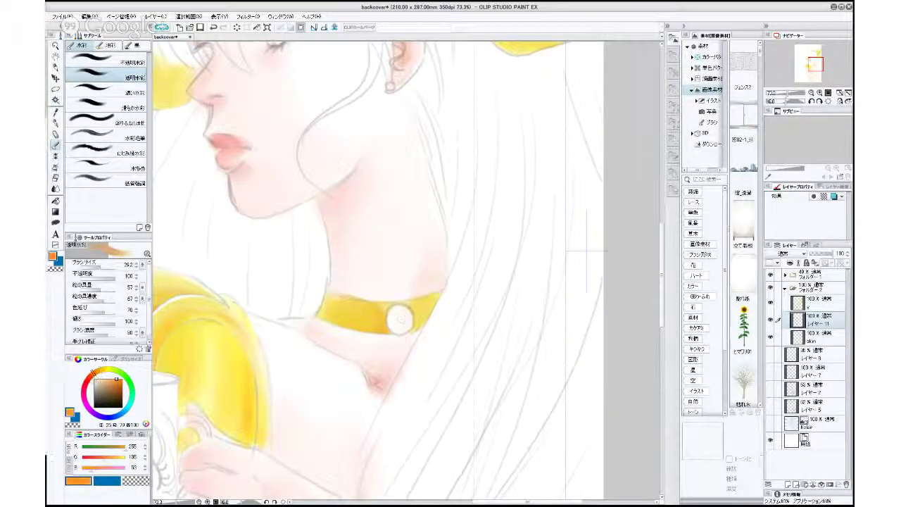
pyautogui.moveTo(401, 318); pyautogui.dragTo(397, 311)
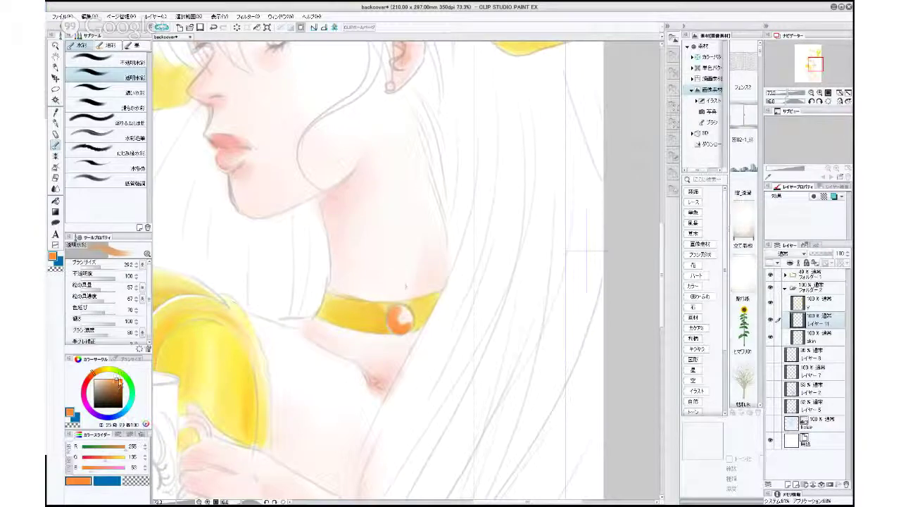
# Repaint the choker's gem in bright red around its edge, leaving a pale highlight in the middle.
pyautogui.click(92, 377)
pyautogui.moveTo(92, 378); pyautogui.dragTo(87, 379)
pyautogui.moveTo(402, 306)
pyautogui.mouseDown()
pyautogui.moveTo(395, 322)
pyautogui.moveTo(406, 310)
pyautogui.moveTo(398, 313)
pyautogui.moveTo(406, 319)
pyautogui.moveTo(391, 312)
pyautogui.moveTo(408, 316)
pyautogui.mouseUp()
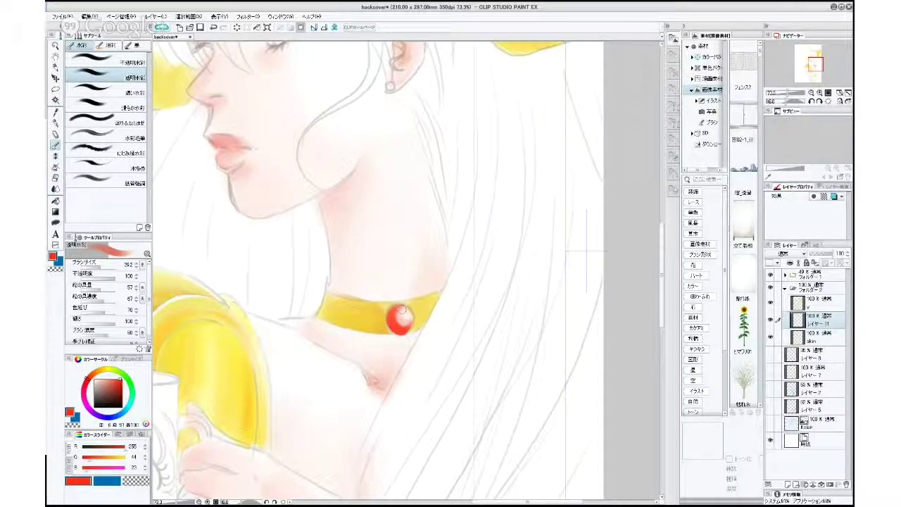
pyautogui.moveTo(406, 320)
pyautogui.mouseDown()
pyautogui.moveTo(400, 310)
pyautogui.moveTo(407, 325)
pyautogui.mouseUp()
pyautogui.moveTo(397, 308); pyautogui.dragTo(391, 322)
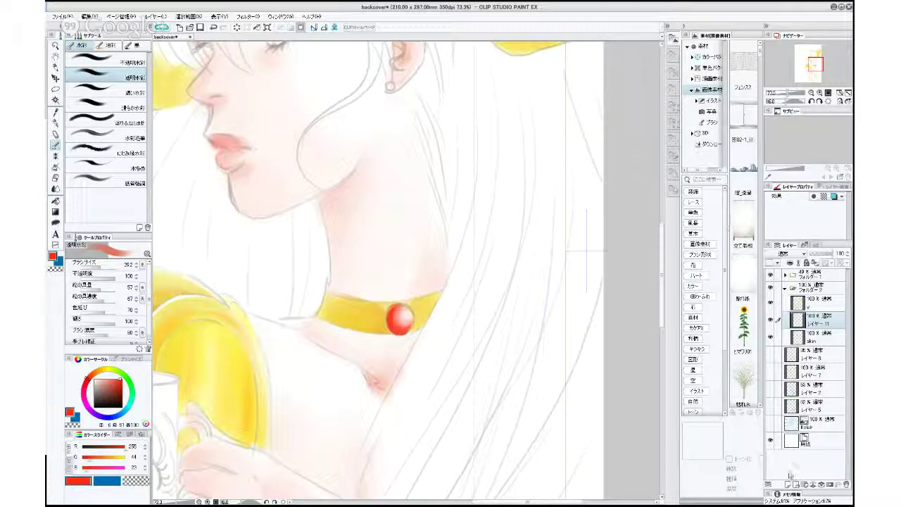
# Add a multiply layer above the yellow layer y and shade the lower part of the choker's gem in dark red.
pyautogui.click(824, 307)
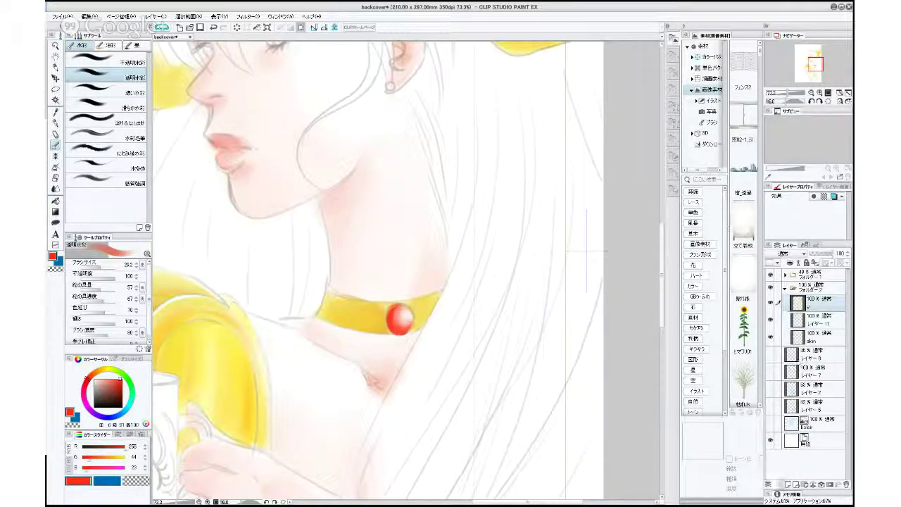
pyautogui.click(791, 482)
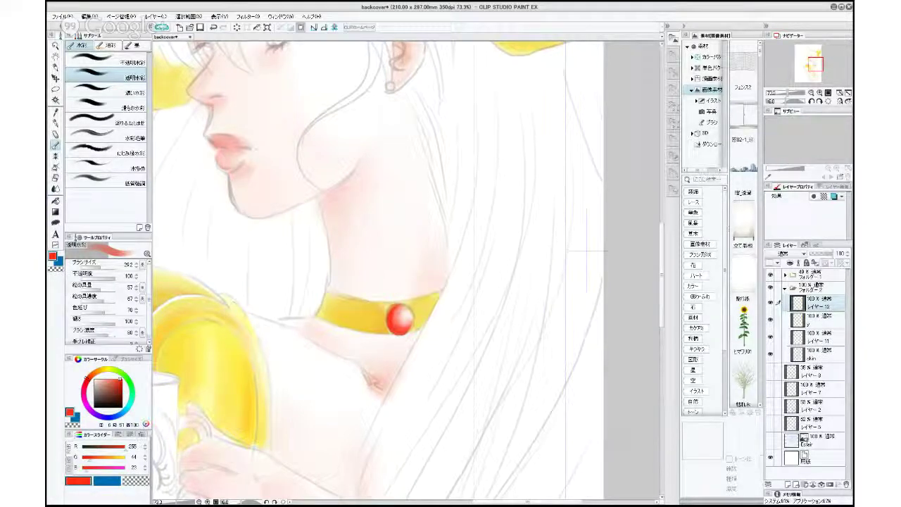
pyautogui.click(789, 254)
pyautogui.click(122, 386)
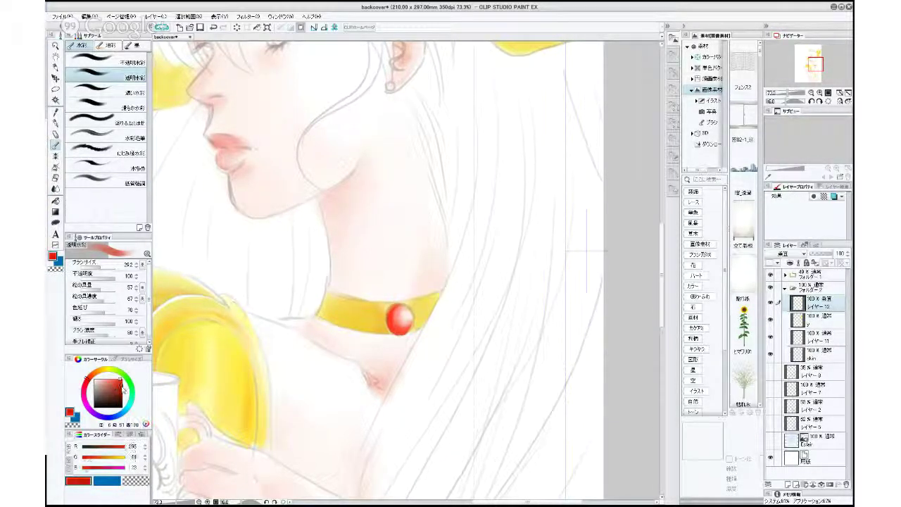
pyautogui.moveTo(390, 330); pyautogui.dragTo(401, 327)
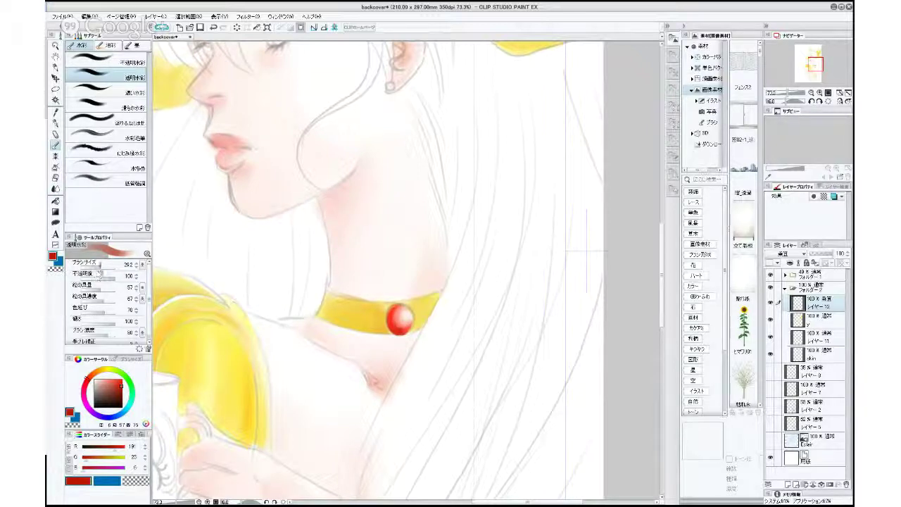
# Deepen the gem's dark red edge with the brush reduced to 9.6, and raise the brush size to 18.0.
pyautogui.click(96, 268)
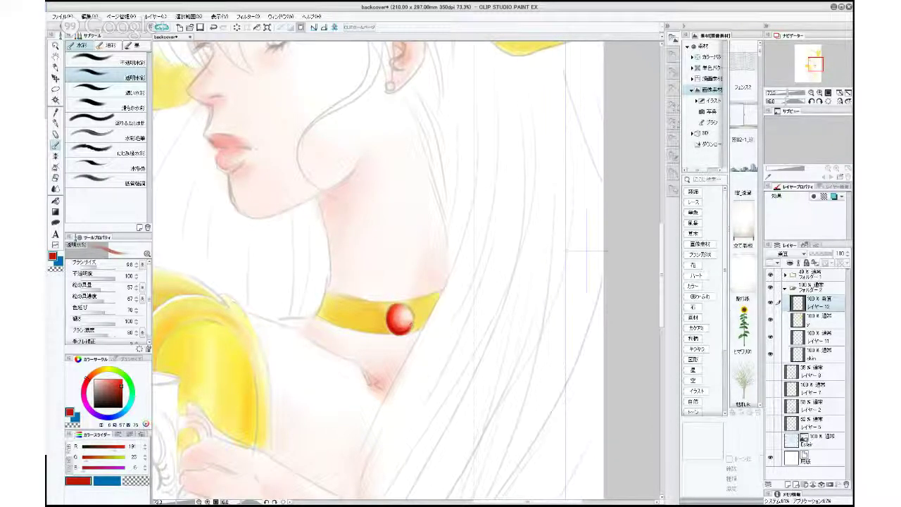
pyautogui.press(']')
pyautogui.press(']')
pyautogui.press(']')
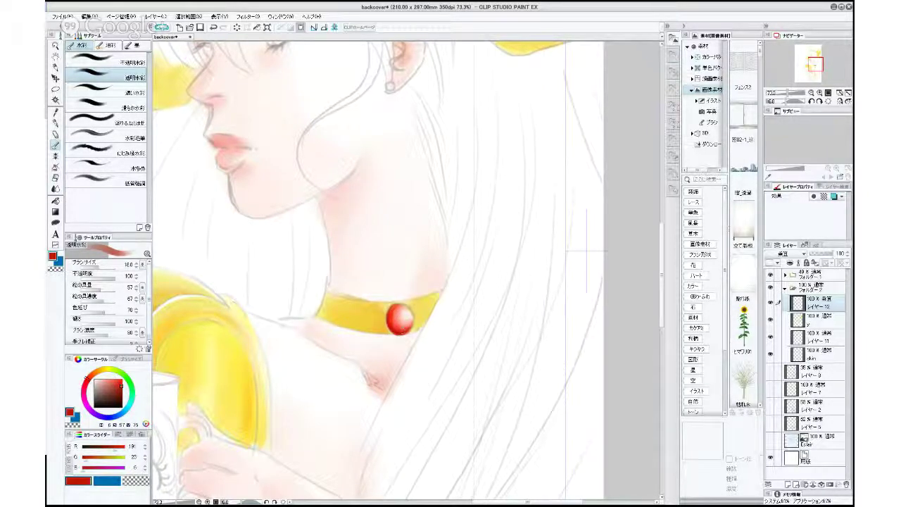
# Choose a bright red, move the multiply layer below the yellow layer y, and make the gem base layer レイヤー11 active.
pyautogui.moveTo(120, 385); pyautogui.dragTo(124, 372)
pyautogui.moveTo(505, 260); pyautogui.dragTo(446, 419)
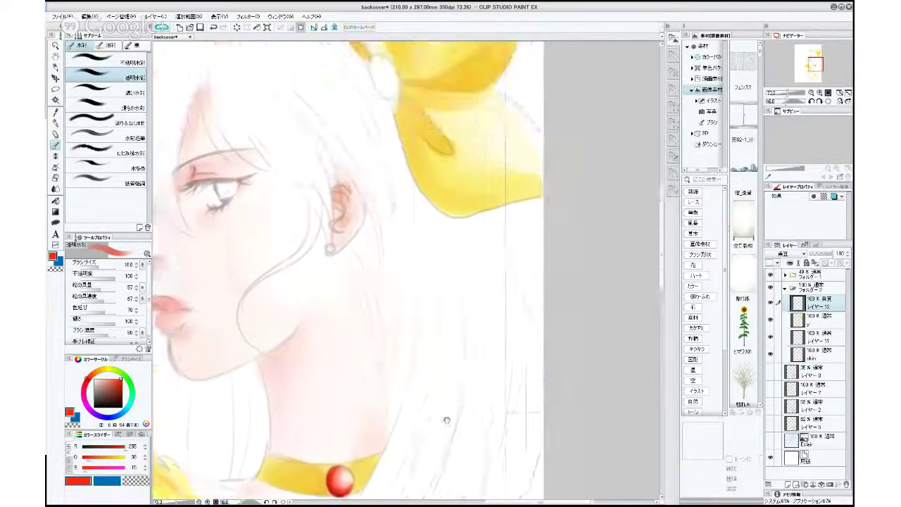
pyautogui.moveTo(483, 246); pyautogui.dragTo(438, 425)
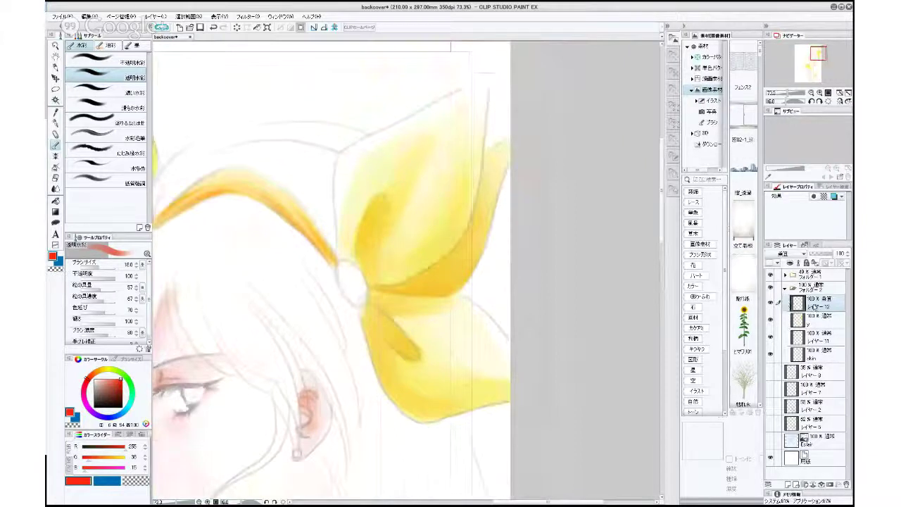
pyautogui.moveTo(815, 307); pyautogui.dragTo(824, 328)
pyautogui.click(827, 341)
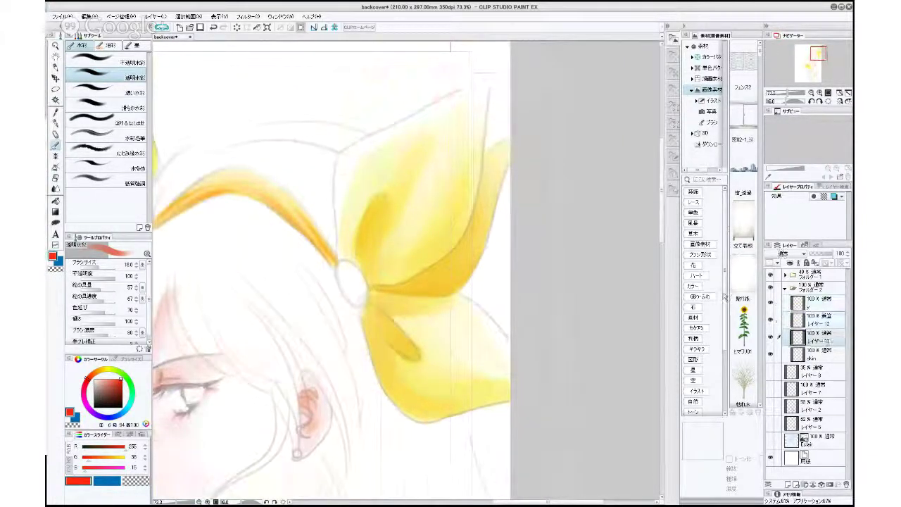
# Paint the headband bow's oval gem pale red with a larger brush, and strengthen it in bright red at brush size 32.9.
pyautogui.moveTo(99, 266); pyautogui.dragTo(107, 268)
pyautogui.moveTo(342, 275)
pyautogui.mouseDown()
pyautogui.moveTo(345, 267)
pyautogui.moveTo(354, 283)
pyautogui.mouseUp()
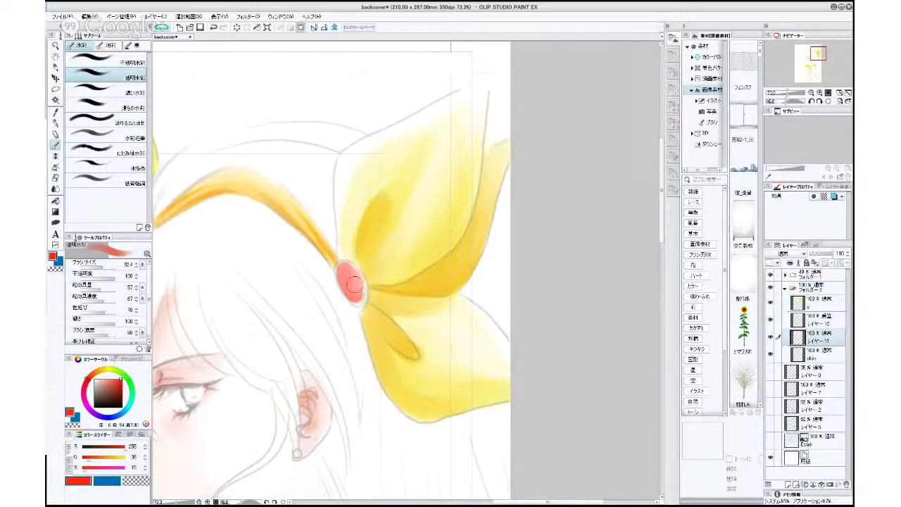
pyautogui.moveTo(107, 267); pyautogui.dragTo(102, 267)
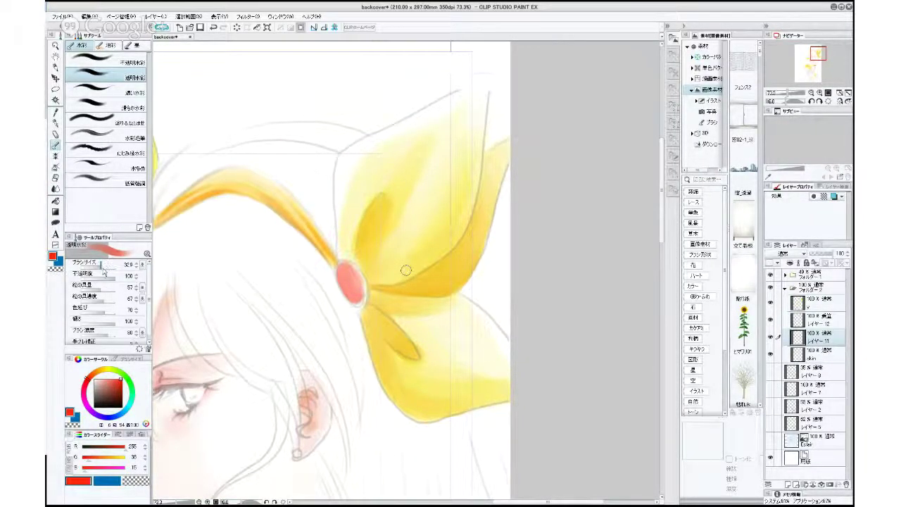
pyautogui.moveTo(345, 266)
pyautogui.mouseDown()
pyautogui.moveTo(338, 275)
pyautogui.moveTo(352, 295)
pyautogui.moveTo(356, 283)
pyautogui.moveTo(345, 264)
pyautogui.moveTo(346, 289)
pyautogui.moveTo(360, 297)
pyautogui.moveTo(356, 307)
pyautogui.moveTo(344, 295)
pyautogui.moveTo(357, 301)
pyautogui.mouseUp()
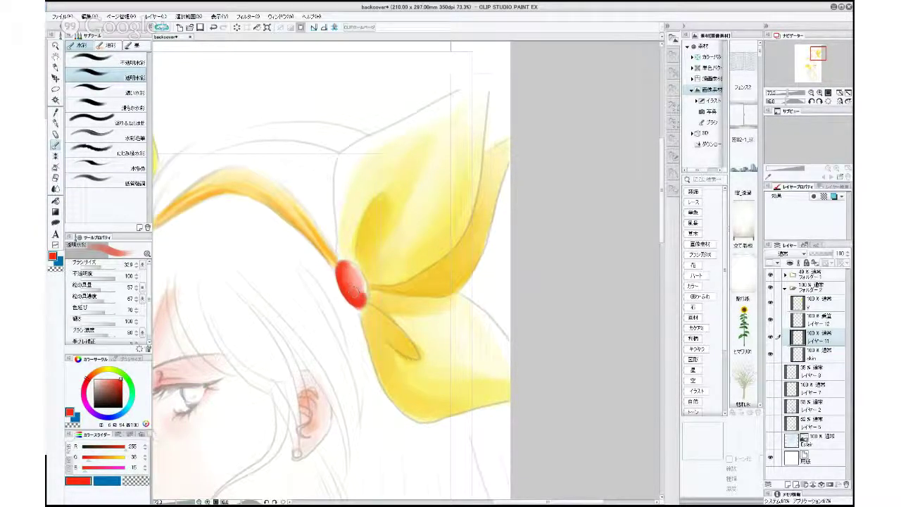
pyautogui.moveTo(348, 264); pyautogui.dragTo(364, 309)
pyautogui.moveTo(346, 272); pyautogui.dragTo(354, 287)
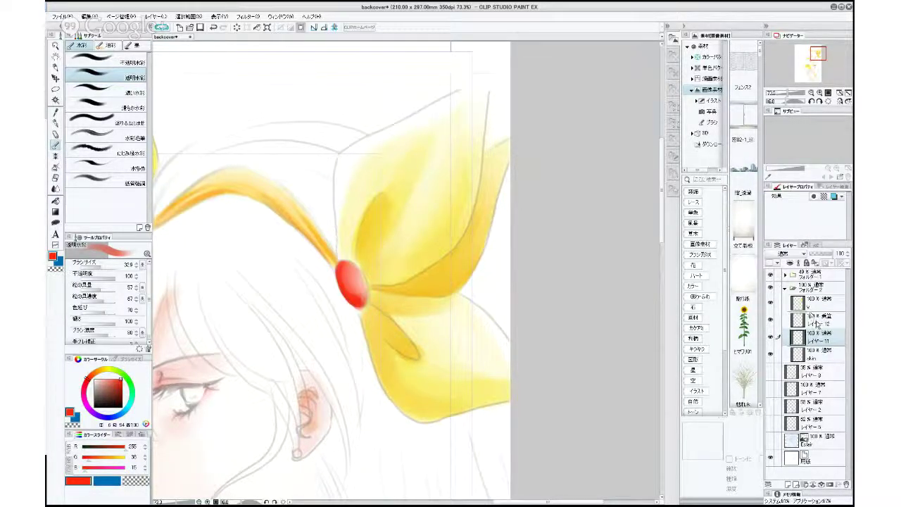
# Shade the edge of the headband bow's gem in dark red on the multiply layer with the brush reduced to 16.0.
pyautogui.click(817, 318)
pyautogui.click(121, 397)
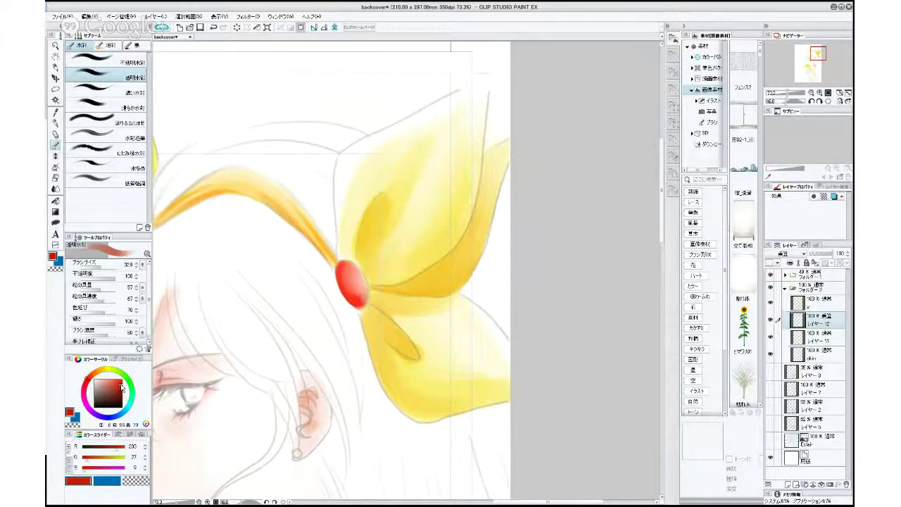
pyautogui.click(105, 266)
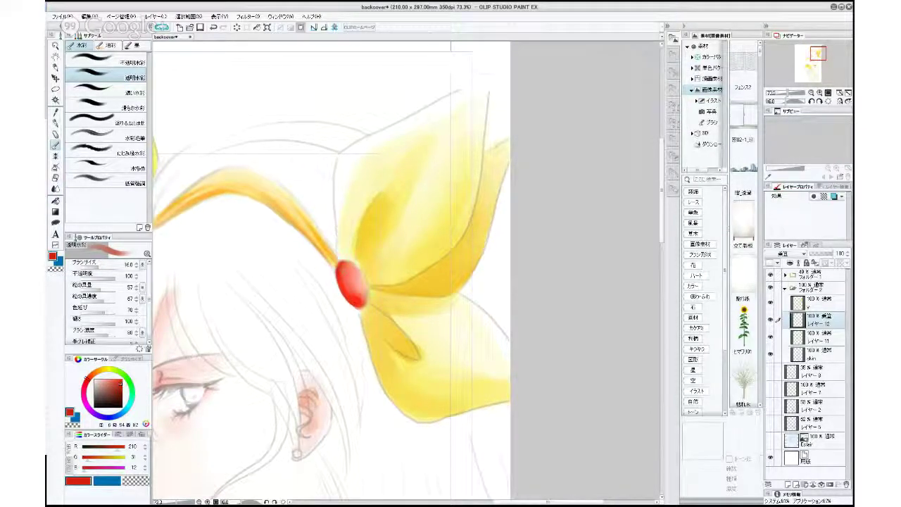
pyautogui.moveTo(340, 269); pyautogui.dragTo(350, 298)
# Check which line-art layer in フォルダー1 holds the sketch lines around the cuff by hiding and showing the layers individually.
pyautogui.scroll(-7, 533, 383)
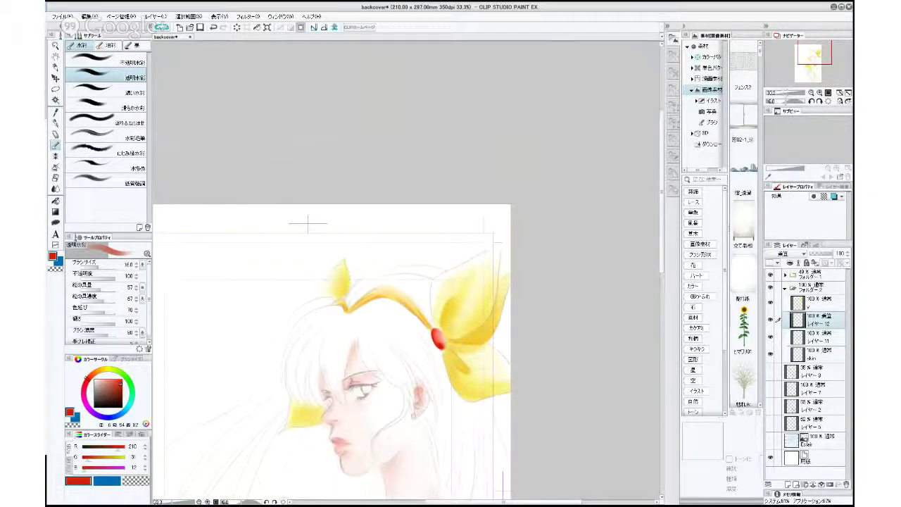
pyautogui.moveTo(424, 437); pyautogui.dragTo(494, 269)
pyautogui.moveTo(476, 391); pyautogui.dragTo(510, 306)
pyautogui.moveTo(508, 406); pyautogui.dragTo(441, 364)
pyautogui.moveTo(451, 430); pyautogui.dragTo(472, 399)
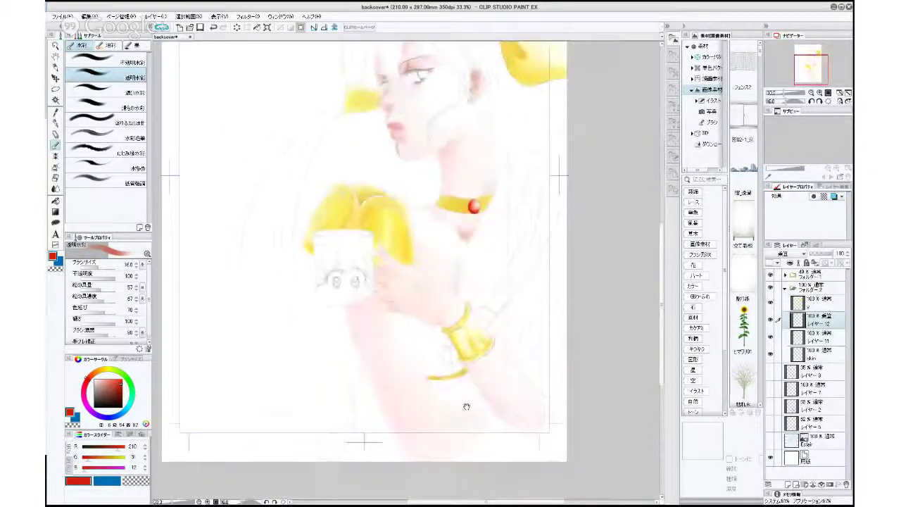
pyautogui.click(468, 406)
pyautogui.moveTo(544, 357); pyautogui.dragTo(477, 431)
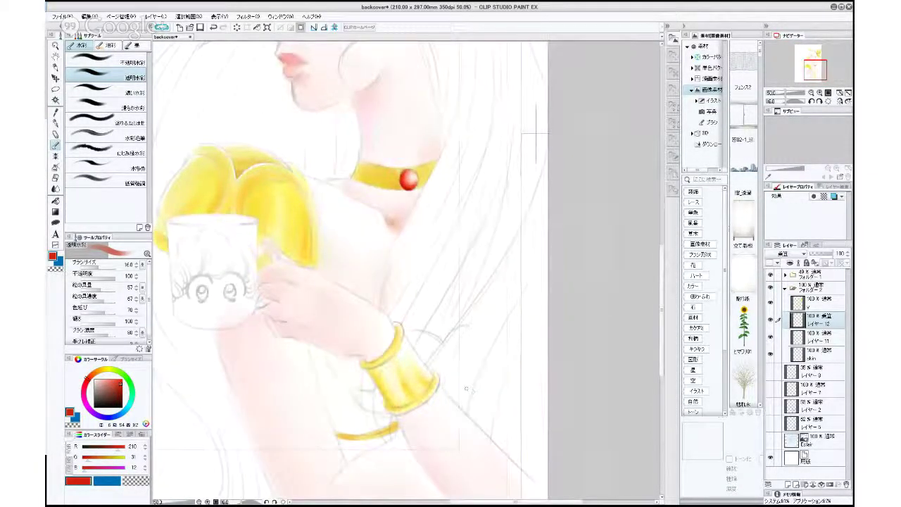
pyautogui.click(56, 179)
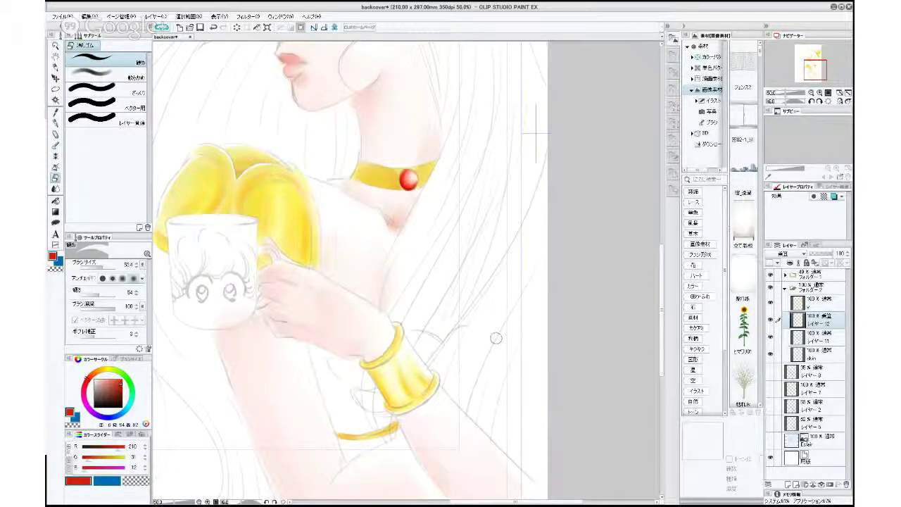
pyautogui.click(785, 274)
pyautogui.click(771, 276)
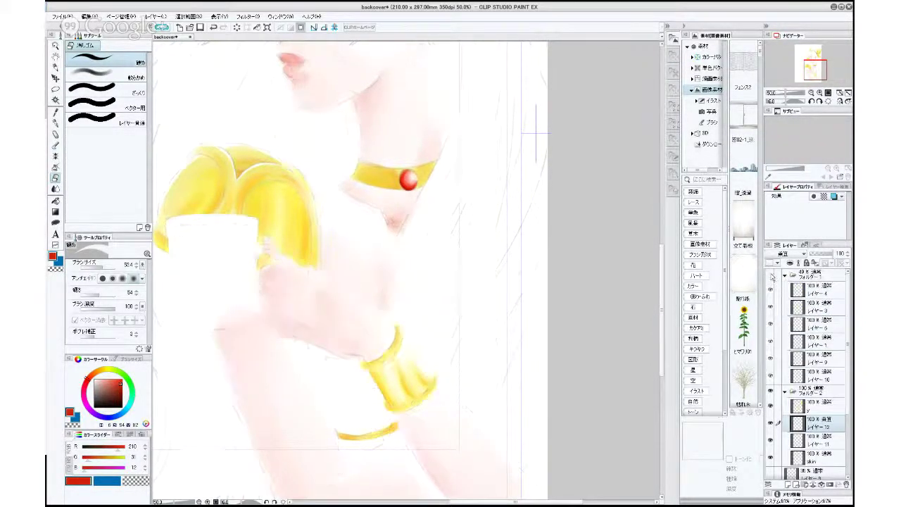
pyautogui.click(771, 276)
pyautogui.click(775, 290)
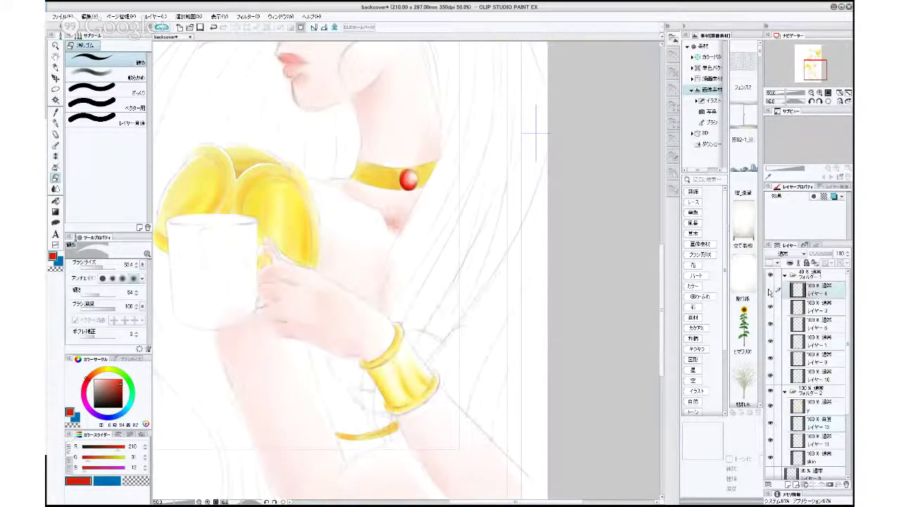
pyautogui.click(770, 289)
pyautogui.click(771, 306)
pyautogui.click(772, 307)
pyautogui.click(772, 324)
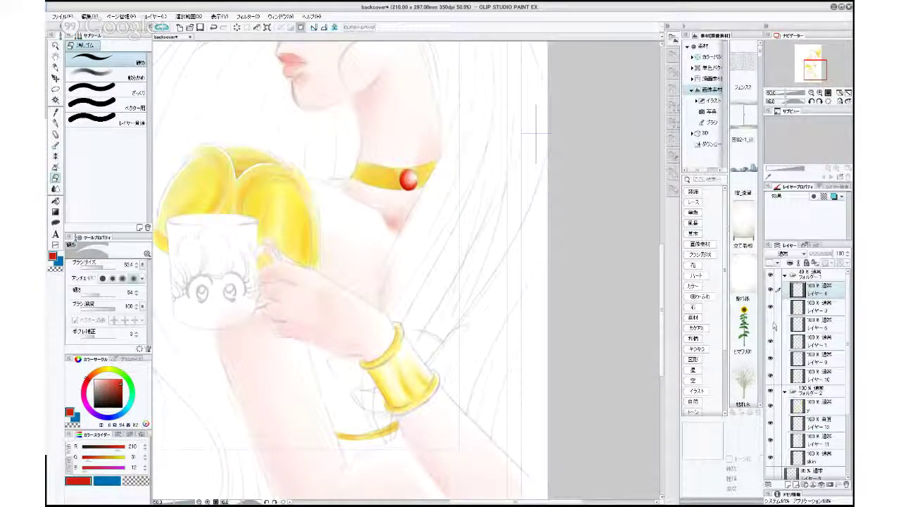
pyautogui.click(772, 325)
pyautogui.click(772, 341)
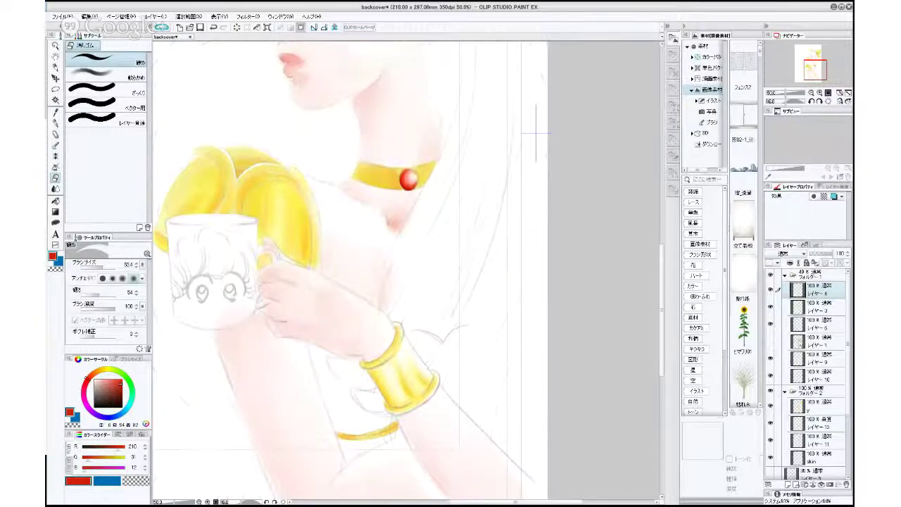
pyautogui.click(775, 342)
pyautogui.click(774, 359)
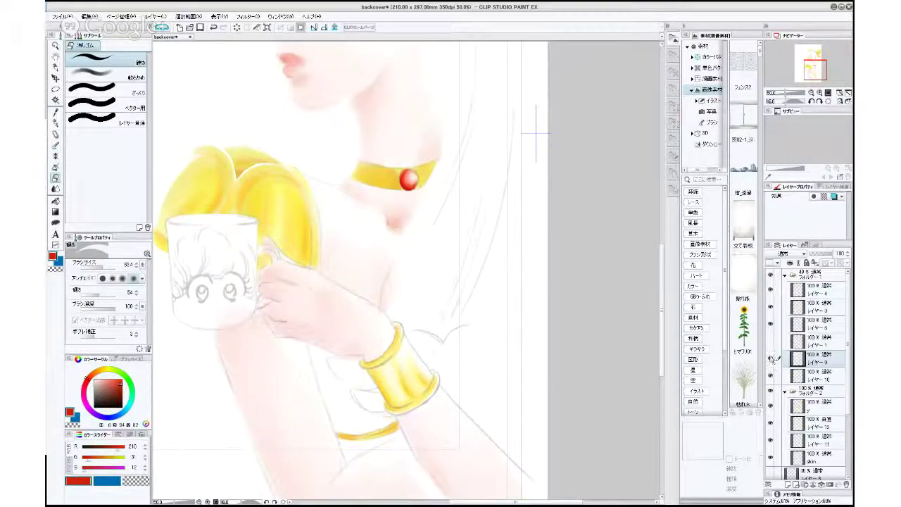
pyautogui.click(771, 376)
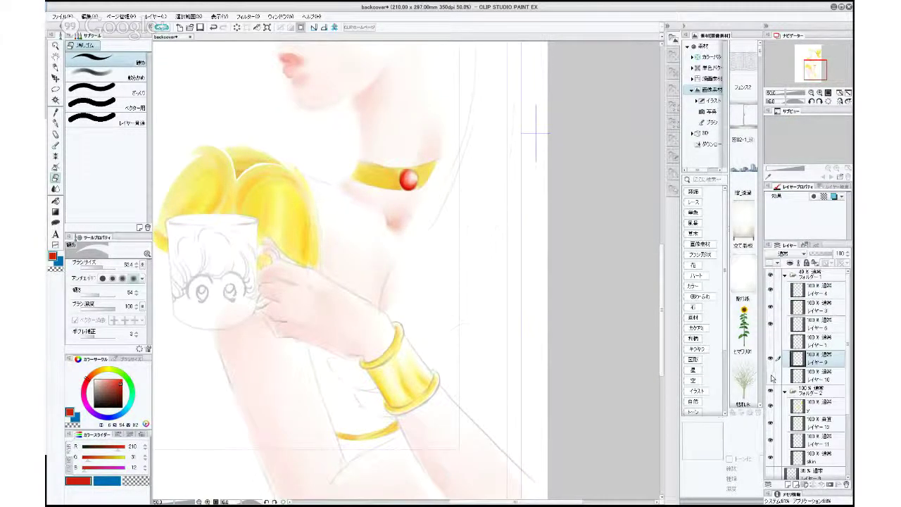
pyautogui.click(771, 376)
# Try erasing line art above the cuff on レイヤー10, using a temporary layer color to distinguish its lines and undoing unwanted strokes.
pyautogui.click(806, 377)
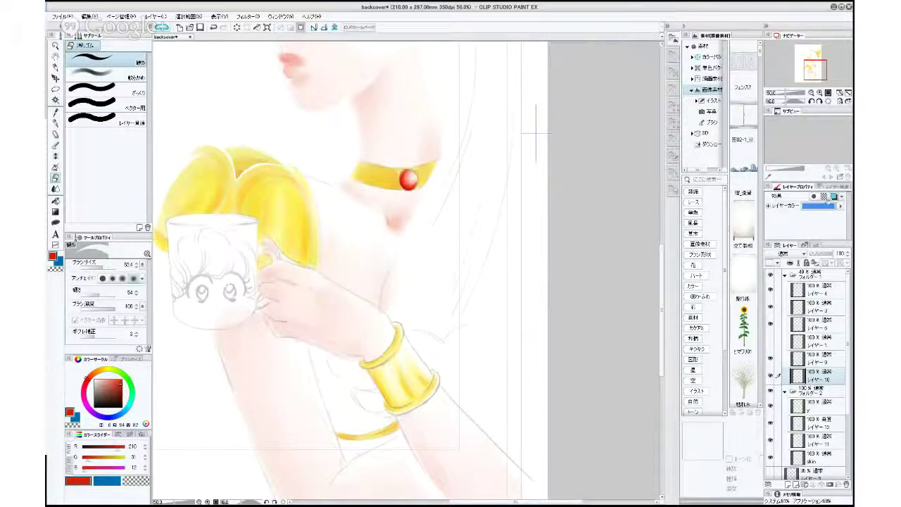
pyautogui.click(770, 342)
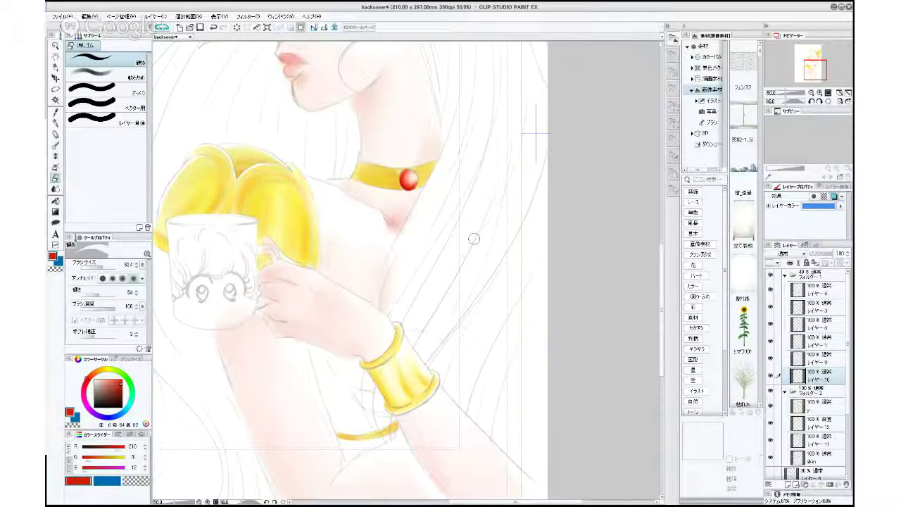
pyautogui.click(213, 28)
pyautogui.click(213, 27)
pyautogui.moveTo(457, 263); pyautogui.dragTo(456, 272)
pyautogui.click(833, 197)
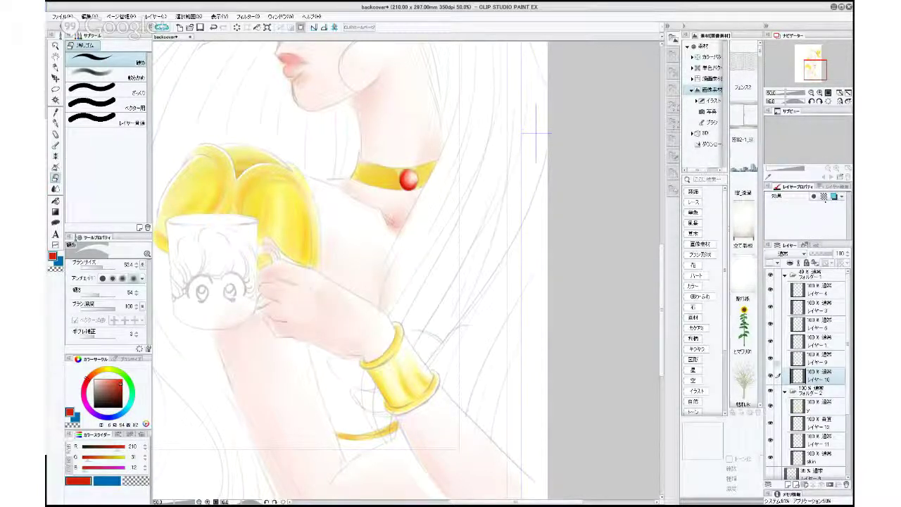
# Erase the leftover sketch lines on both sides of the yellow cuff on レイヤー10 with the hard eraser.
pyautogui.click(769, 357)
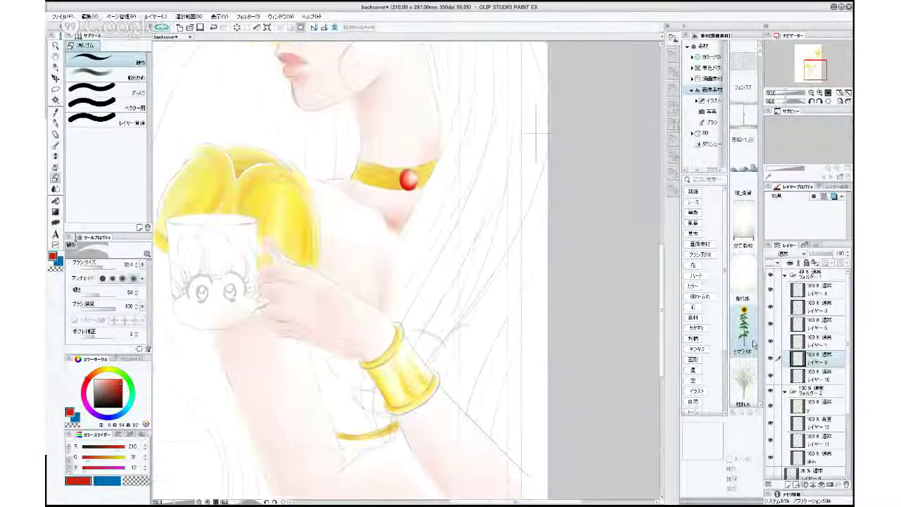
pyautogui.scroll(-1, 515, 369)
pyautogui.scroll(-1, 516, 369)
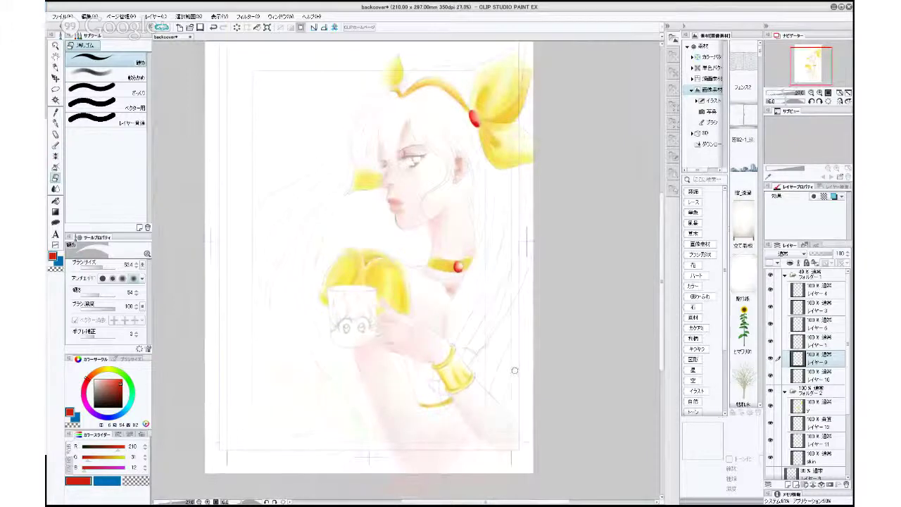
pyautogui.scroll(2, 513, 372)
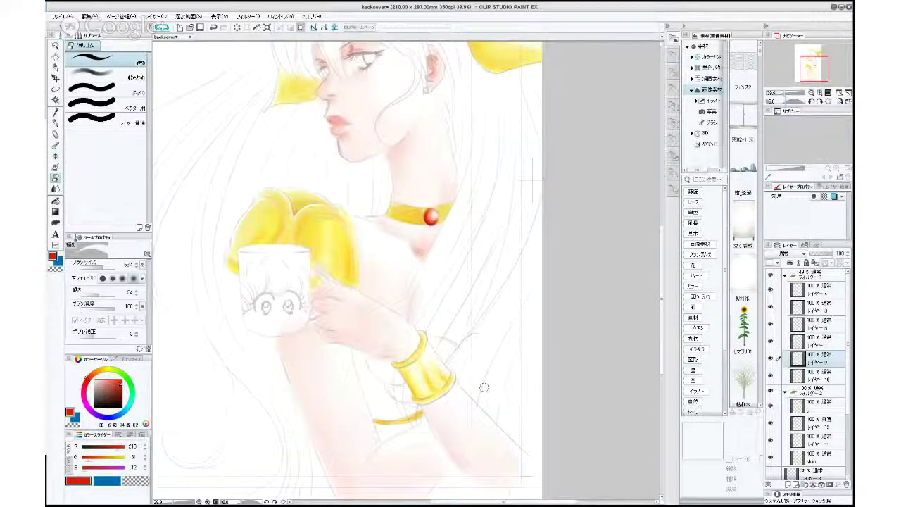
pyautogui.click(794, 375)
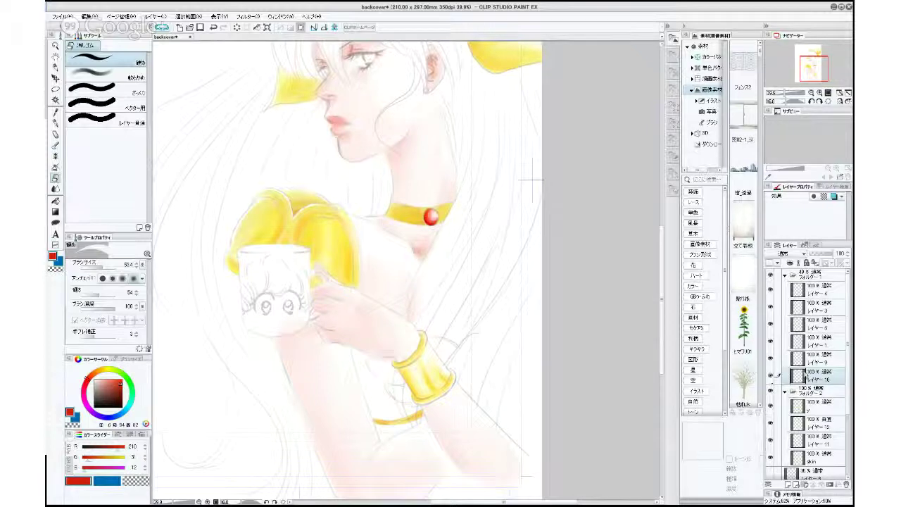
pyautogui.moveTo(434, 328)
pyautogui.mouseDown()
pyautogui.moveTo(470, 332)
pyautogui.moveTo(440, 355)
pyautogui.mouseUp()
pyautogui.moveTo(399, 381)
pyautogui.mouseDown()
pyautogui.moveTo(401, 409)
pyautogui.moveTo(398, 375)
pyautogui.moveTo(408, 410)
pyautogui.moveTo(416, 394)
pyautogui.moveTo(413, 422)
pyautogui.moveTo(420, 395)
pyautogui.mouseUp()
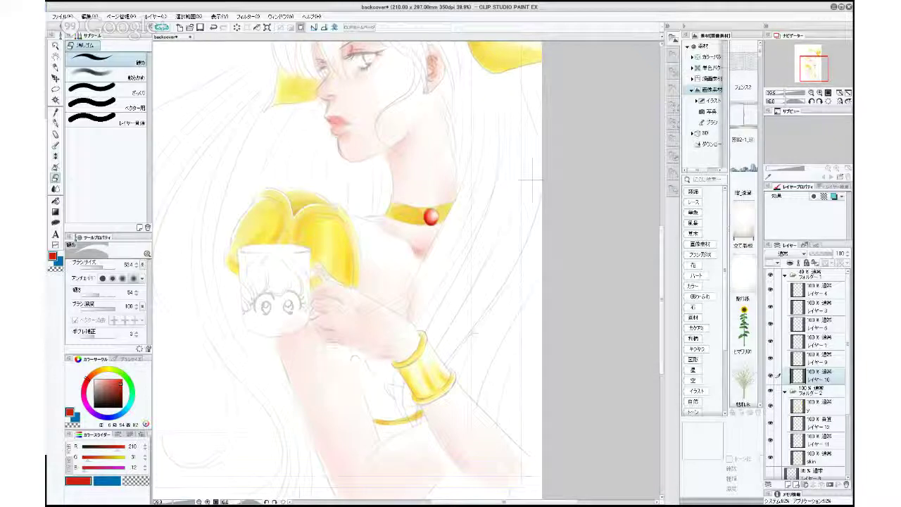
pyautogui.click(386, 391)
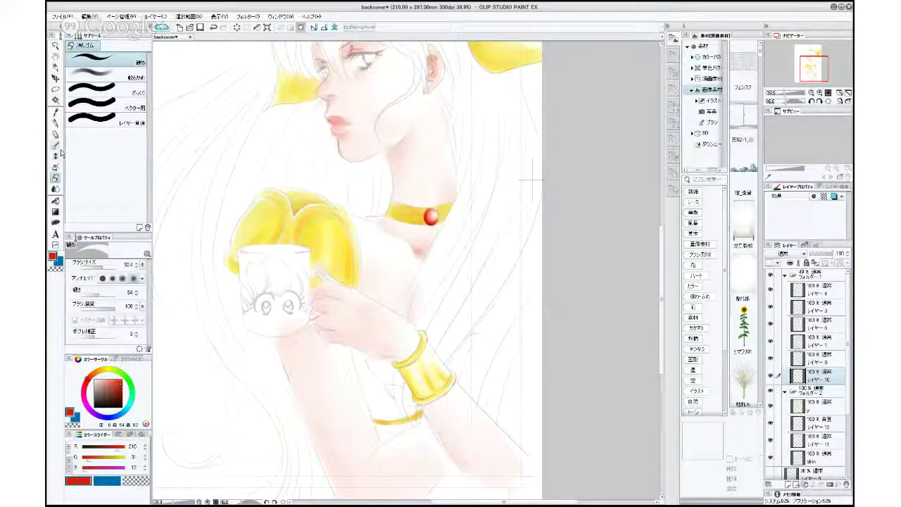
# Collapse フォルダー1, select レイヤー11 and choose a bright red for the transparent watercolor brush.
pyautogui.click(56, 146)
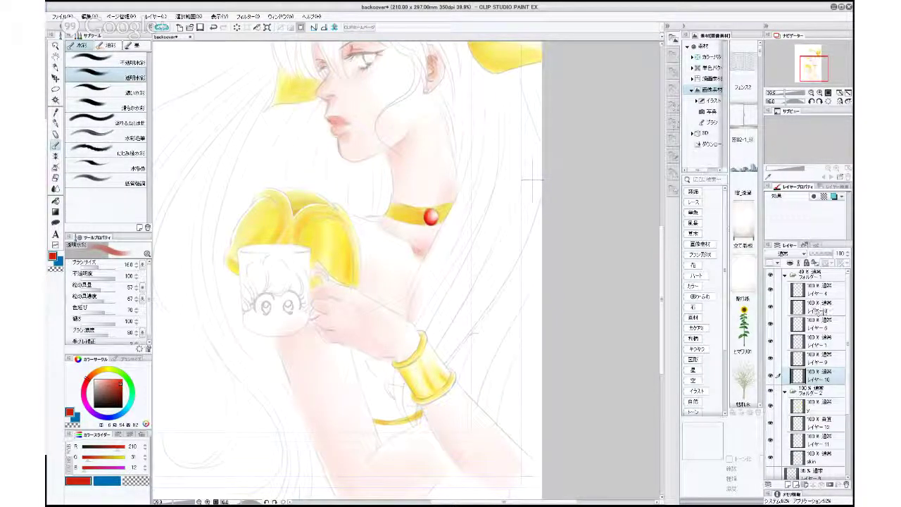
pyautogui.click(785, 275)
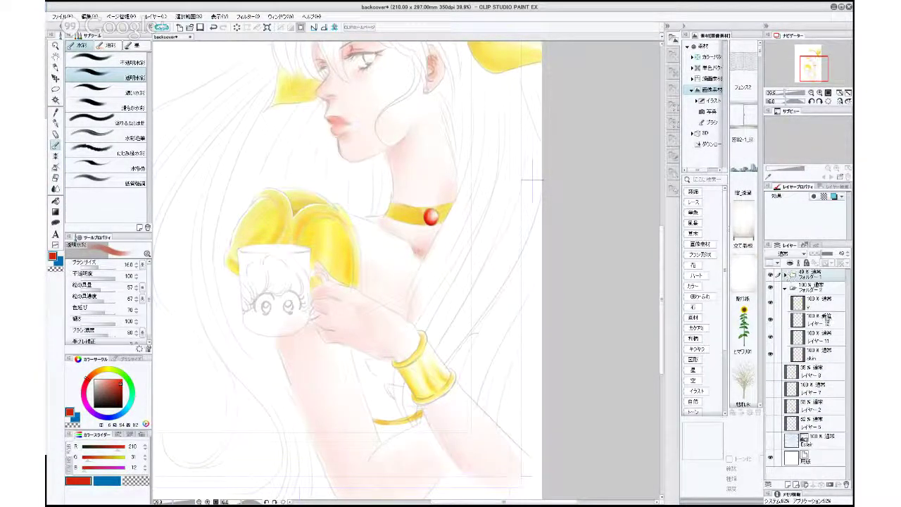
pyautogui.click(820, 320)
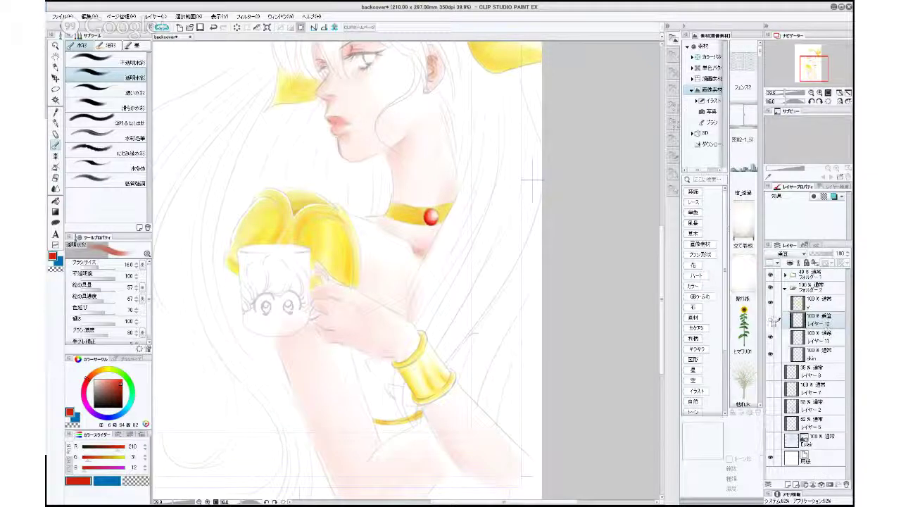
pyautogui.click(811, 338)
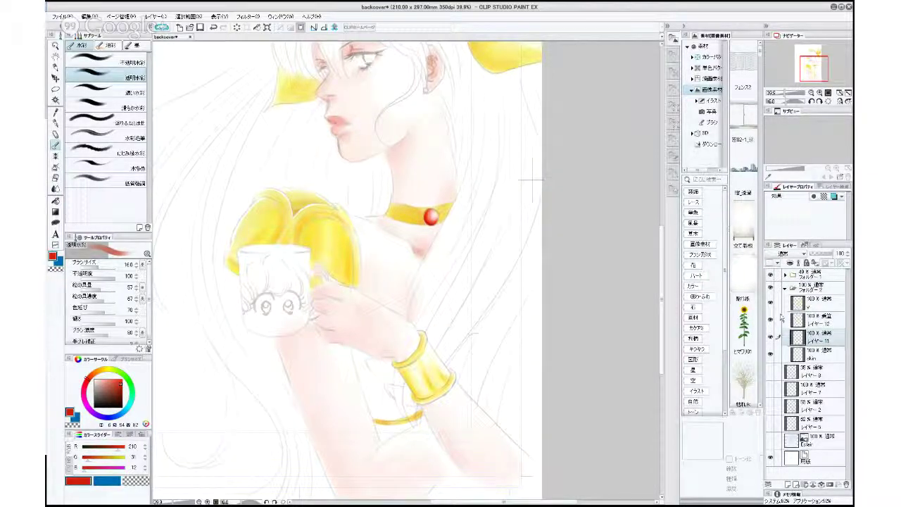
pyautogui.click(120, 380)
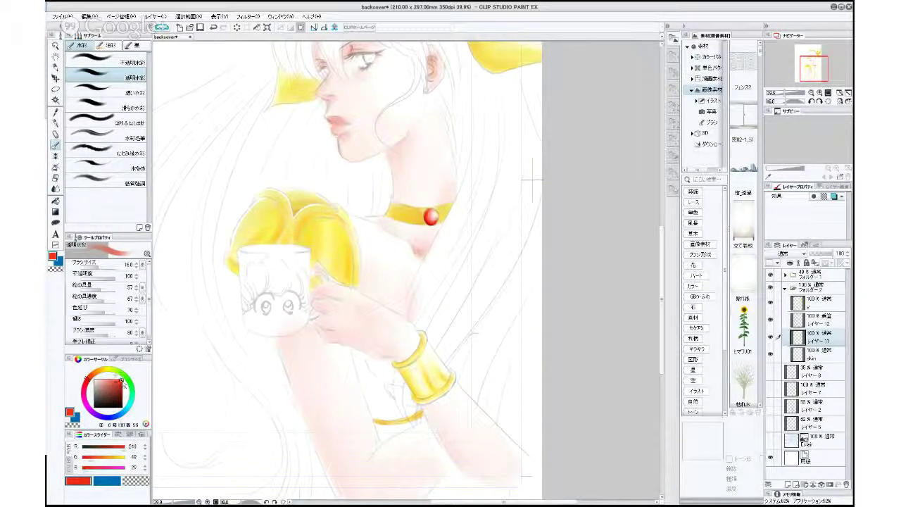
pyautogui.click(117, 379)
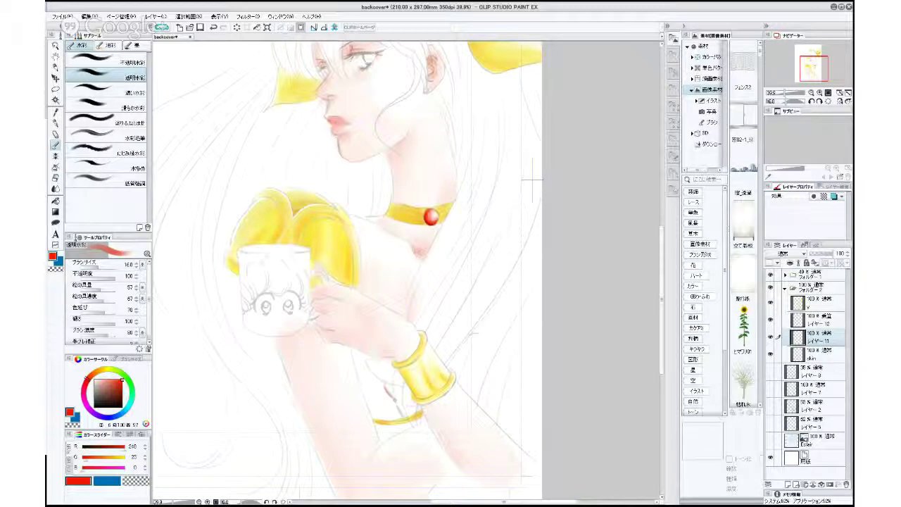
# Try to auto-select the torso area beside the yellow cuff, referencing other layers, and check the multiple-reference options.
pyautogui.click(56, 102)
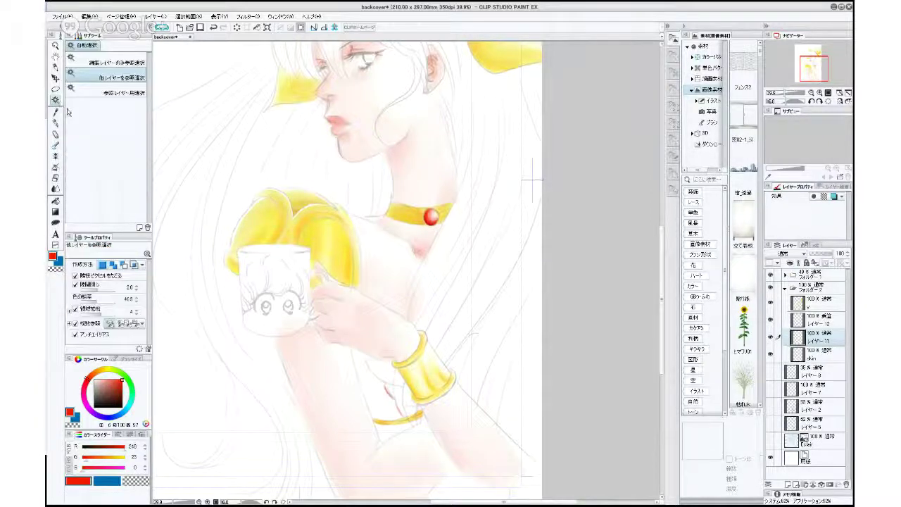
pyautogui.click(383, 409)
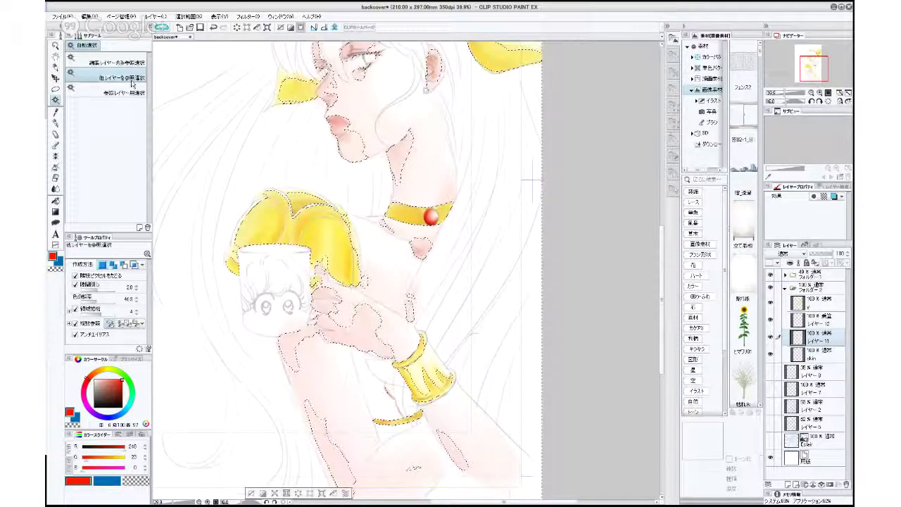
pyautogui.hotkey('ctrl', 'd')
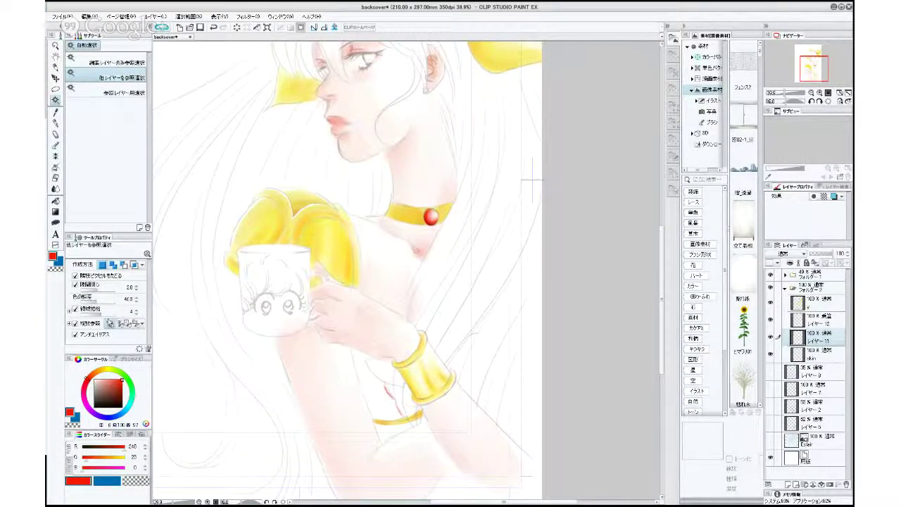
pyautogui.click(69, 323)
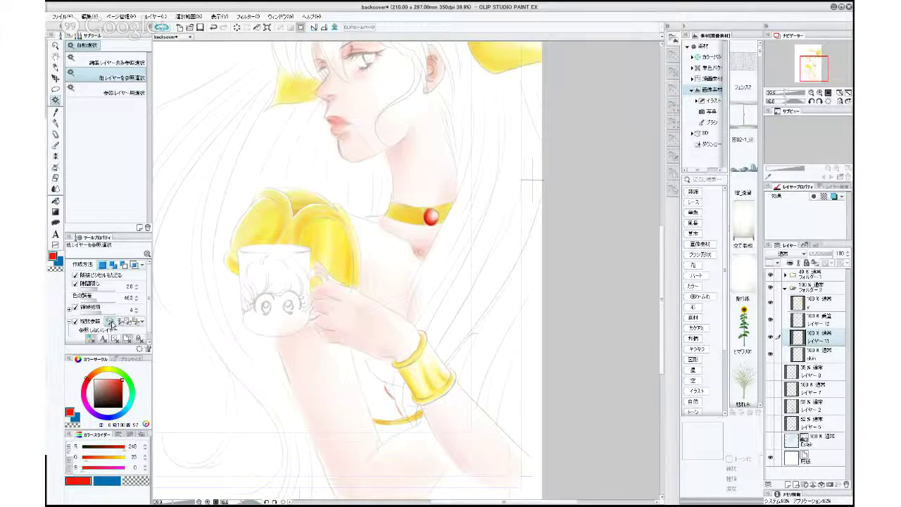
pyautogui.click(70, 323)
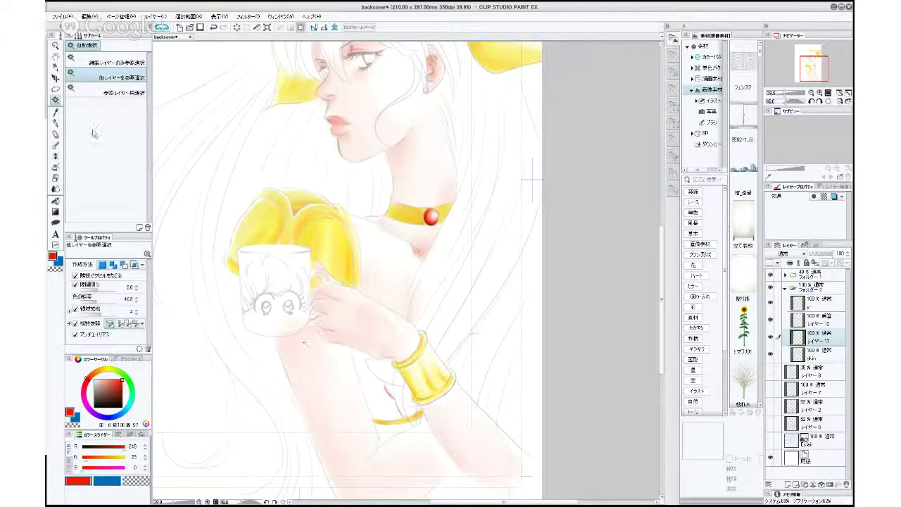
# Retry the automatic selection beside the cuff, compare it with フォルダー2 hidden and shown, and clear the selection.
pyautogui.click(59, 110)
pyautogui.click(59, 123)
pyautogui.click(60, 99)
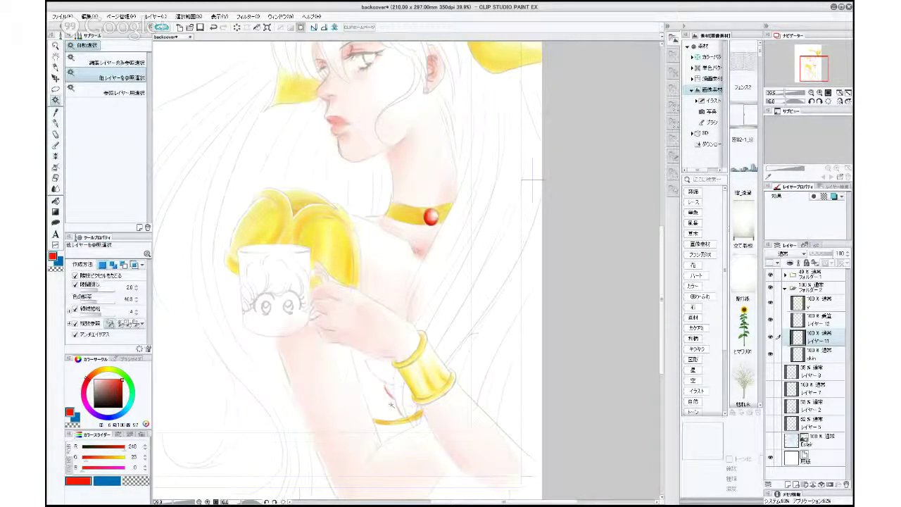
pyautogui.click(401, 384)
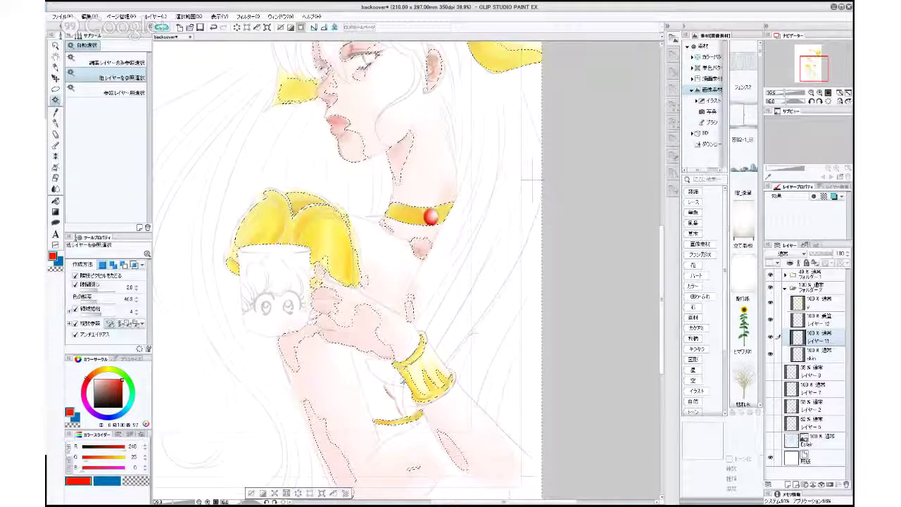
pyautogui.click(770, 288)
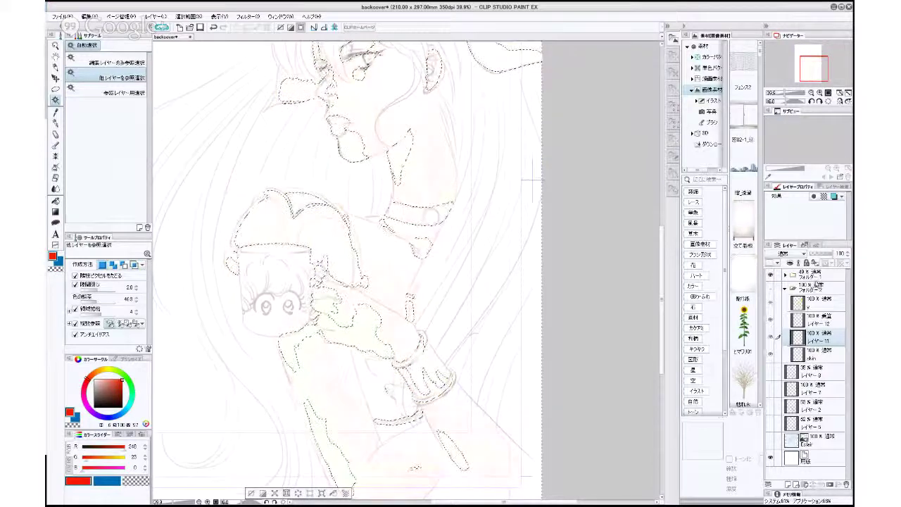
pyautogui.click(770, 287)
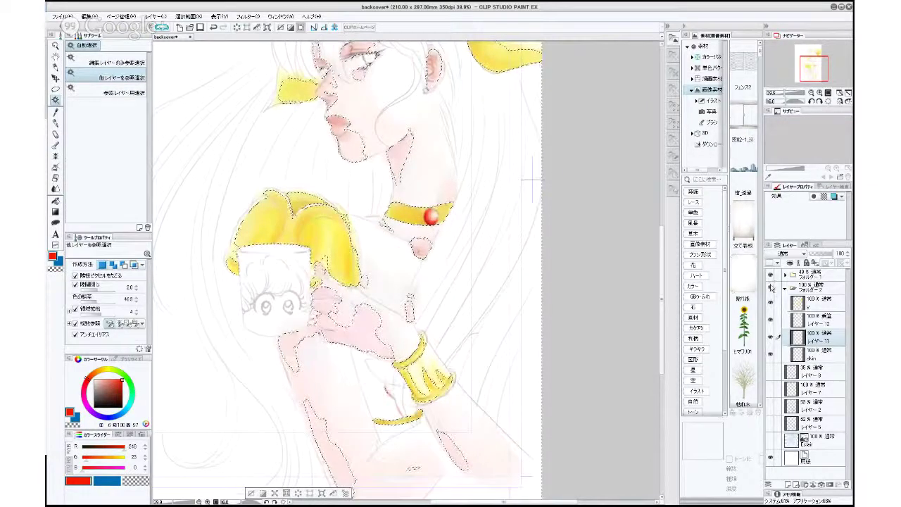
pyautogui.hotkey('ctrl', 'd')
# Paint the torso area between the arm and the yellow cuff bright red on レイヤー11 with the watercolor brush enlarged to 97.7.
pyautogui.press('b')
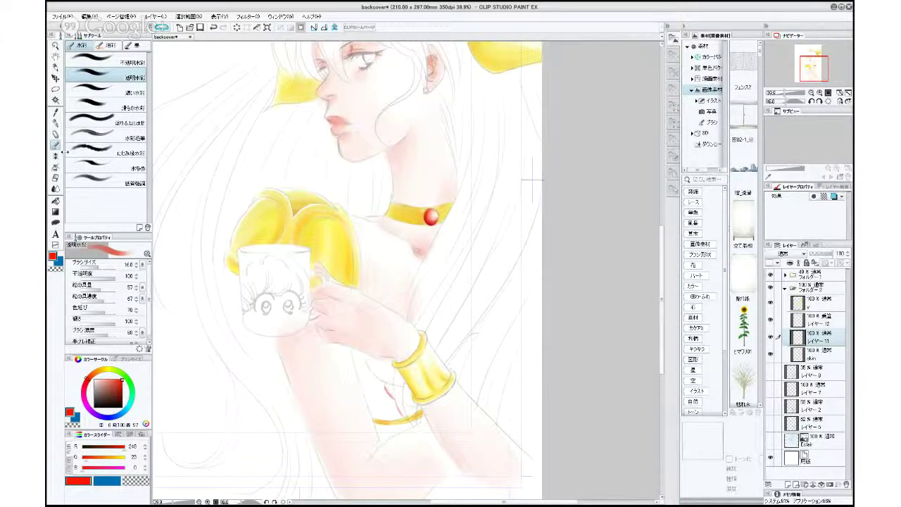
pyautogui.click(105, 267)
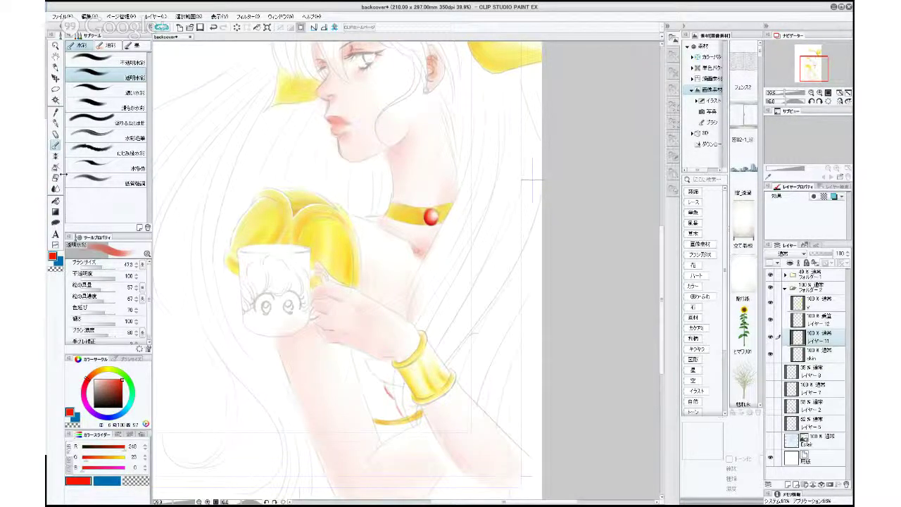
pyautogui.moveTo(91, 264); pyautogui.dragTo(110, 266)
pyautogui.moveTo(357, 354)
pyautogui.mouseDown()
pyautogui.moveTo(366, 393)
pyautogui.moveTo(361, 360)
pyautogui.moveTo(379, 386)
pyautogui.moveTo(363, 384)
pyautogui.moveTo(386, 398)
pyautogui.moveTo(369, 408)
pyautogui.moveTo(399, 411)
pyautogui.moveTo(365, 400)
pyautogui.moveTo(383, 399)
pyautogui.moveTo(385, 411)
pyautogui.moveTo(358, 380)
pyautogui.moveTo(394, 401)
pyautogui.moveTo(378, 382)
pyautogui.moveTo(388, 402)
pyautogui.moveTo(371, 399)
pyautogui.moveTo(399, 404)
pyautogui.moveTo(368, 405)
pyautogui.moveTo(381, 390)
pyautogui.moveTo(361, 361)
pyautogui.moveTo(381, 380)
pyautogui.moveTo(358, 367)
pyautogui.moveTo(372, 386)
pyautogui.moveTo(385, 384)
pyautogui.moveTo(357, 376)
pyautogui.moveTo(409, 405)
pyautogui.moveTo(360, 354)
pyautogui.moveTo(363, 387)
pyautogui.moveTo(350, 351)
pyautogui.moveTo(375, 351)
pyautogui.moveTo(378, 382)
pyautogui.moveTo(401, 416)
pyautogui.mouseUp()
pyautogui.moveTo(362, 385)
pyautogui.mouseDown()
pyautogui.moveTo(377, 398)
pyautogui.moveTo(373, 388)
pyautogui.moveTo(396, 394)
pyautogui.moveTo(388, 410)
pyautogui.moveTo(361, 381)
pyautogui.moveTo(382, 386)
pyautogui.moveTo(391, 413)
pyautogui.moveTo(416, 415)
pyautogui.moveTo(401, 402)
pyautogui.moveTo(412, 403)
pyautogui.moveTo(388, 402)
pyautogui.moveTo(381, 387)
pyautogui.moveTo(412, 402)
pyautogui.moveTo(366, 391)
pyautogui.mouseUp()
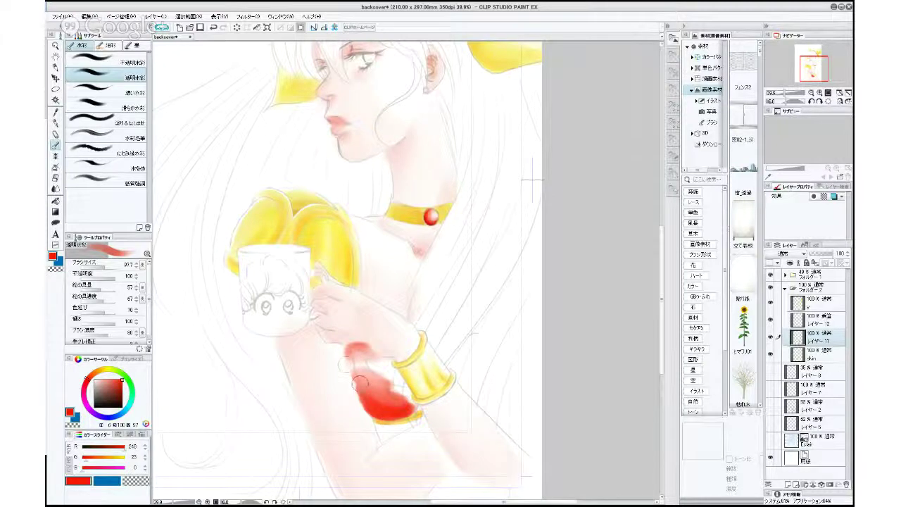
pyautogui.moveTo(341, 357); pyautogui.dragTo(352, 372)
# Shade the lower edge of the red torso area in darker red on the multiply layer レイヤー12 with a smaller brush.
pyautogui.click(822, 321)
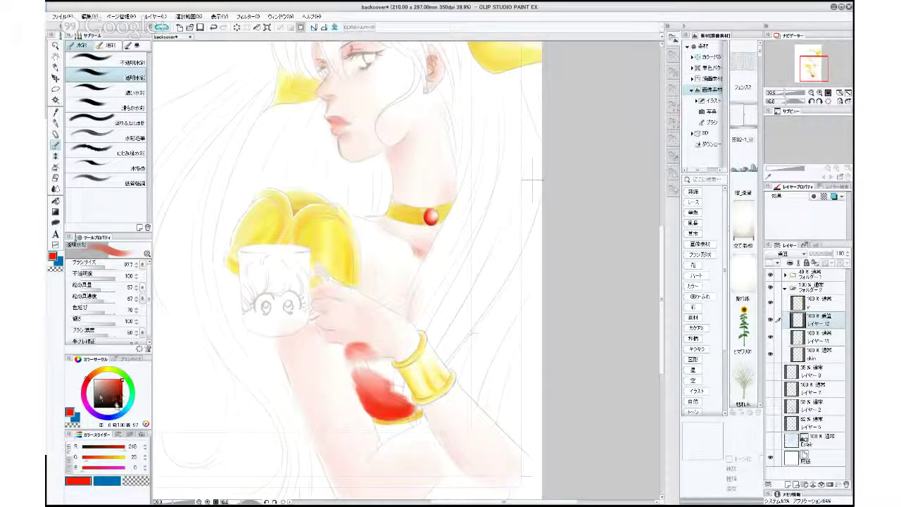
pyautogui.click(120, 387)
pyautogui.click(104, 266)
pyautogui.moveTo(104, 268); pyautogui.dragTo(100, 268)
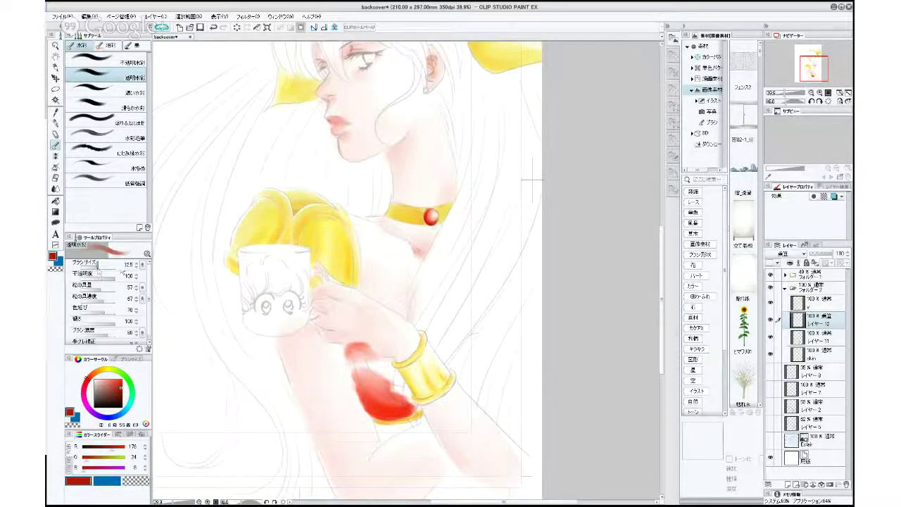
pyautogui.click(100, 266)
pyautogui.click(104, 266)
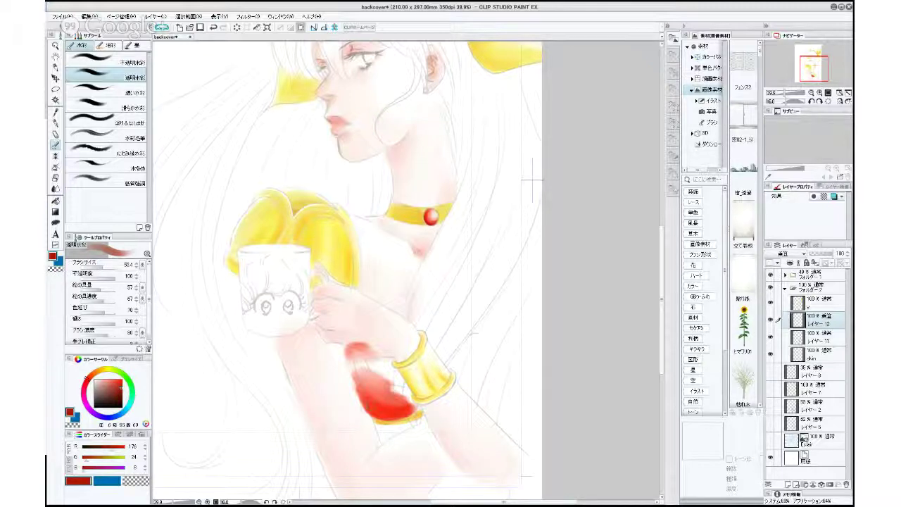
pyautogui.moveTo(366, 409)
pyautogui.mouseDown()
pyautogui.moveTo(406, 414)
pyautogui.moveTo(352, 393)
pyautogui.moveTo(376, 406)
pyautogui.mouseUp()
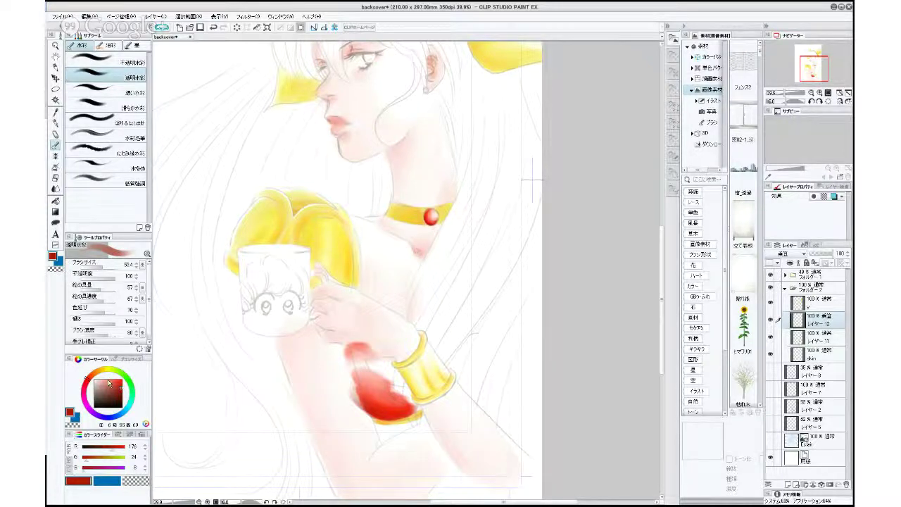
# Deepen the upper red patch in bright red with brush size 110.2, and merge レイヤー12 into レイヤー11 as layer r.
pyautogui.moveTo(107, 385); pyautogui.dragTo(123, 380)
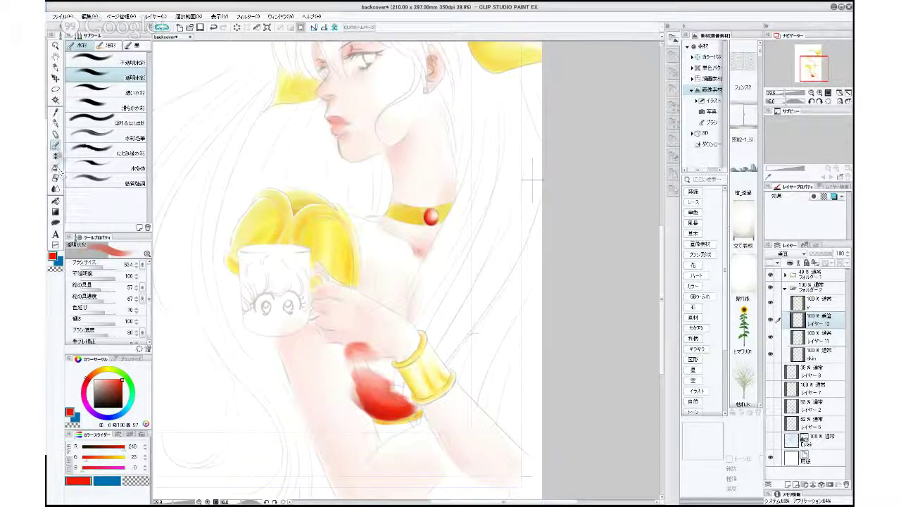
pyautogui.moveTo(73, 265); pyautogui.dragTo(110, 266)
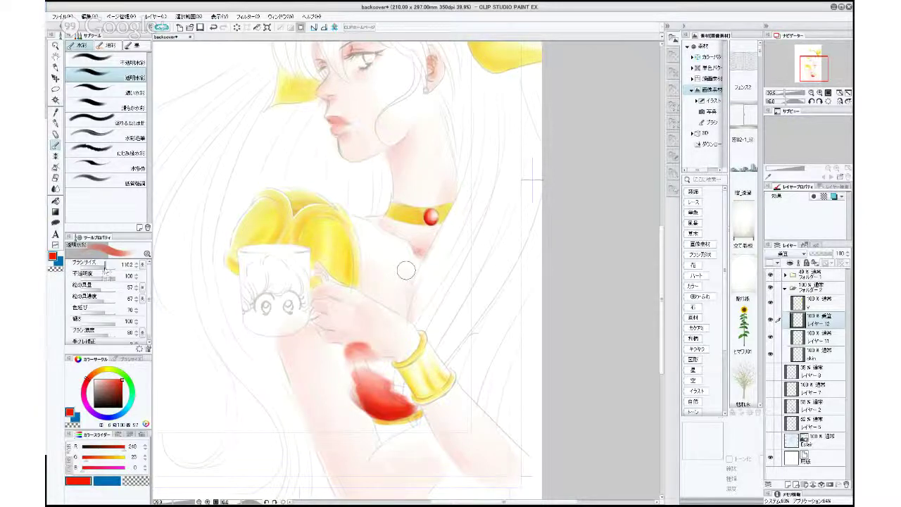
pyautogui.moveTo(365, 357)
pyautogui.mouseDown()
pyautogui.moveTo(351, 347)
pyautogui.moveTo(359, 362)
pyautogui.moveTo(366, 364)
pyautogui.moveTo(348, 345)
pyautogui.moveTo(362, 359)
pyautogui.moveTo(355, 352)
pyautogui.moveTo(354, 366)
pyautogui.moveTo(377, 363)
pyautogui.moveTo(352, 359)
pyautogui.mouseUp()
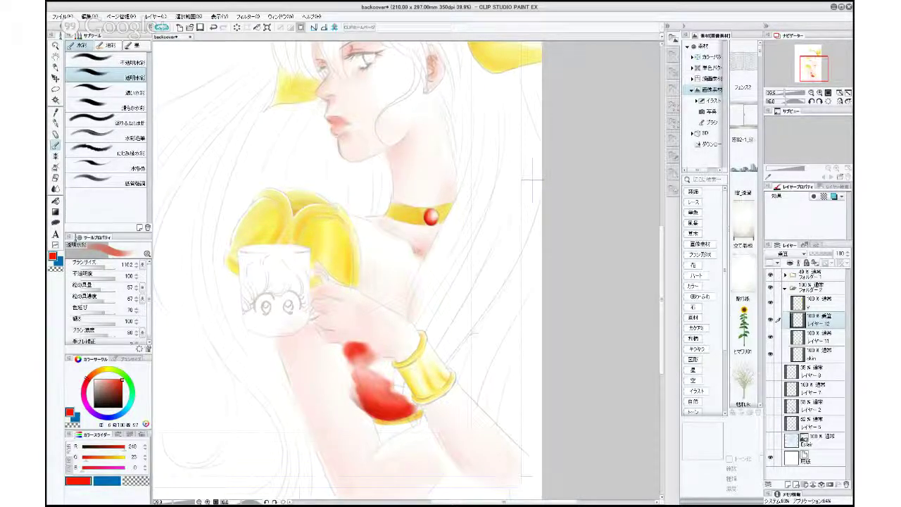
pyautogui.hotkey('ctrl', 'e')
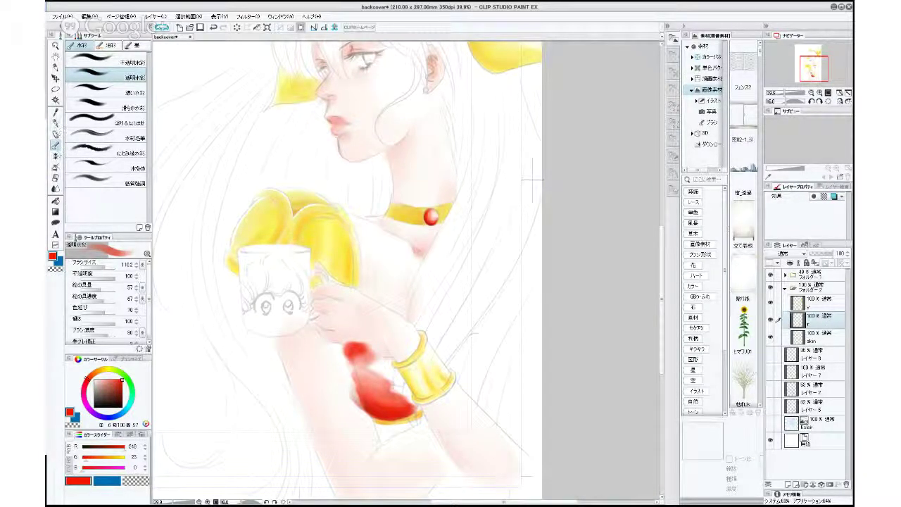
# Erase the red paint that spills over the arm and the hand beside the cuff on layer r with the hard eraser.
pyautogui.click(56, 179)
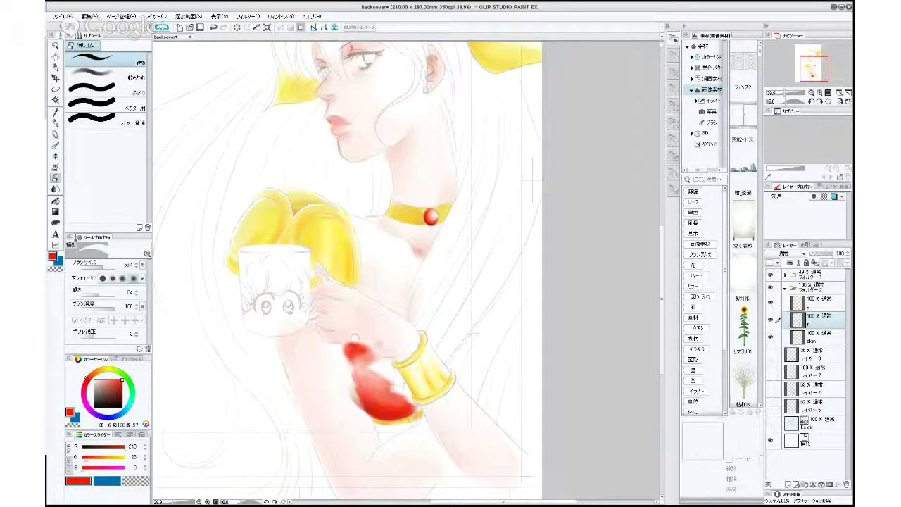
pyautogui.moveTo(349, 341); pyautogui.dragTo(374, 349)
pyautogui.moveTo(343, 341)
pyautogui.mouseDown()
pyautogui.moveTo(354, 400)
pyautogui.moveTo(347, 383)
pyautogui.moveTo(369, 422)
pyautogui.moveTo(350, 359)
pyautogui.moveTo(361, 398)
pyautogui.moveTo(354, 372)
pyautogui.mouseUp()
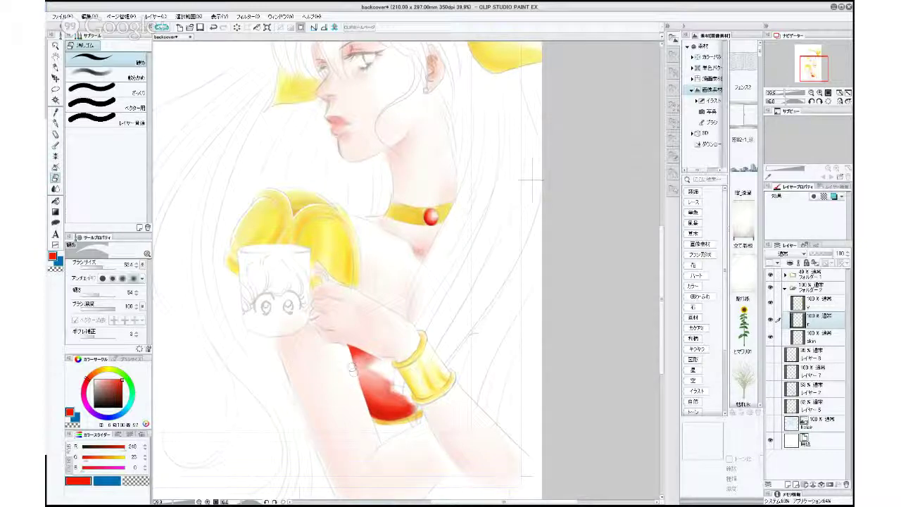
pyautogui.moveTo(366, 411)
pyautogui.mouseDown()
pyautogui.moveTo(372, 423)
pyautogui.moveTo(366, 411)
pyautogui.mouseUp()
pyautogui.moveTo(365, 348)
pyautogui.mouseDown()
pyautogui.moveTo(384, 354)
pyautogui.moveTo(379, 363)
pyautogui.mouseUp()
pyautogui.moveTo(370, 362)
pyautogui.mouseDown()
pyautogui.moveTo(410, 382)
pyautogui.moveTo(404, 396)
pyautogui.moveTo(392, 390)
pyautogui.moveTo(408, 398)
pyautogui.mouseUp()
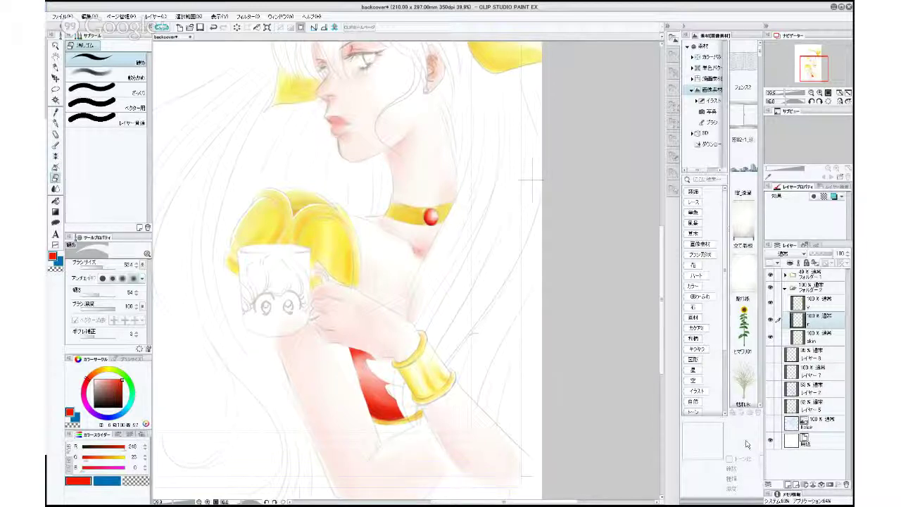
# Add a new layer above layer r and fill the area around the yellow band below the red section with orange, referencing other layers.
pyautogui.click(787, 484)
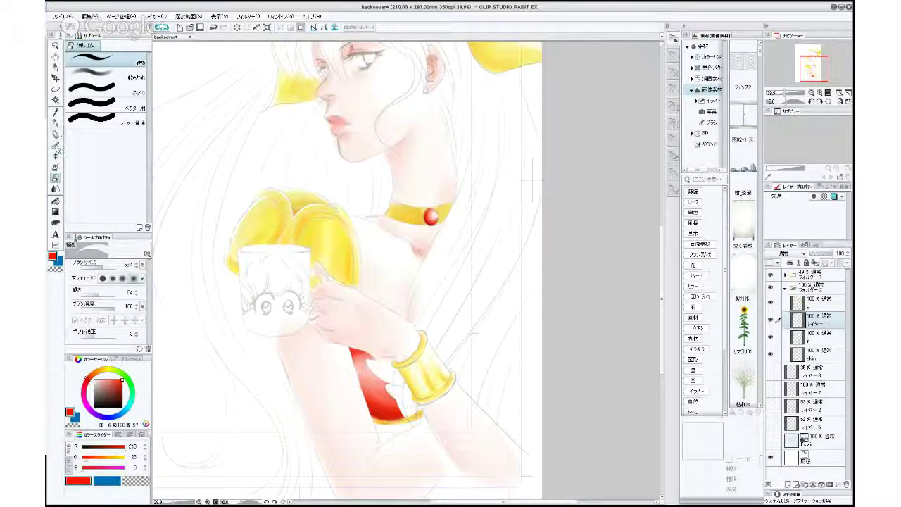
pyautogui.click(56, 146)
pyautogui.click(125, 382)
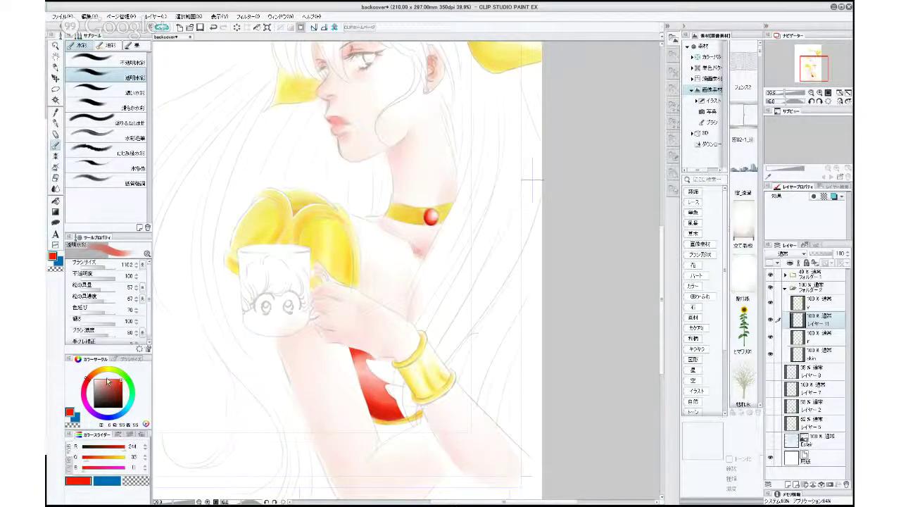
pyautogui.click(92, 373)
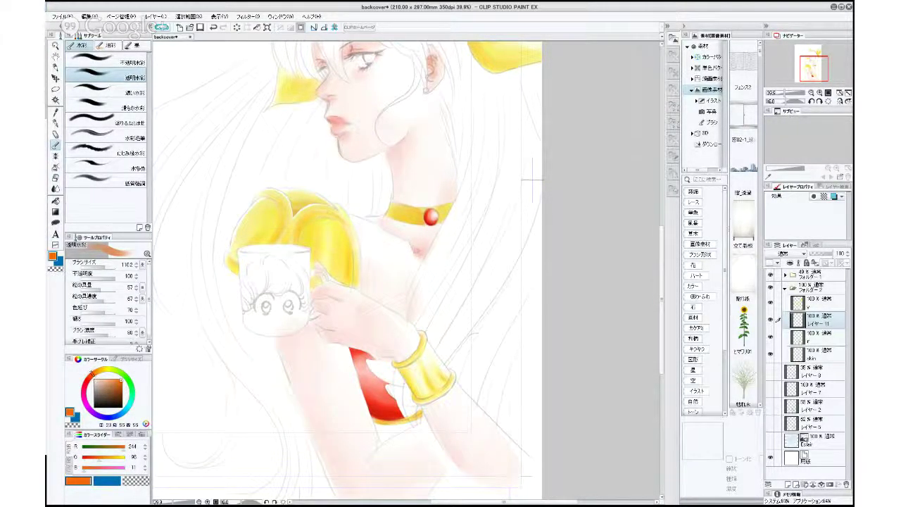
pyautogui.click(122, 383)
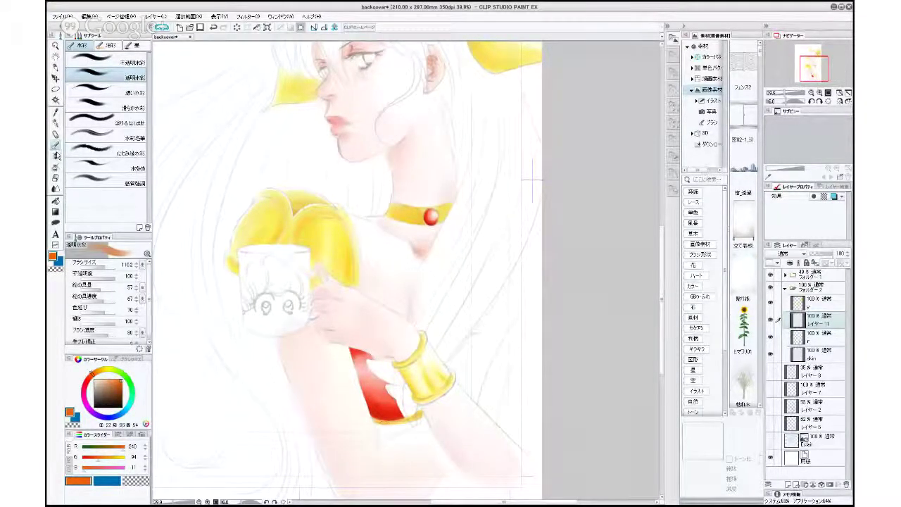
pyautogui.press('g')
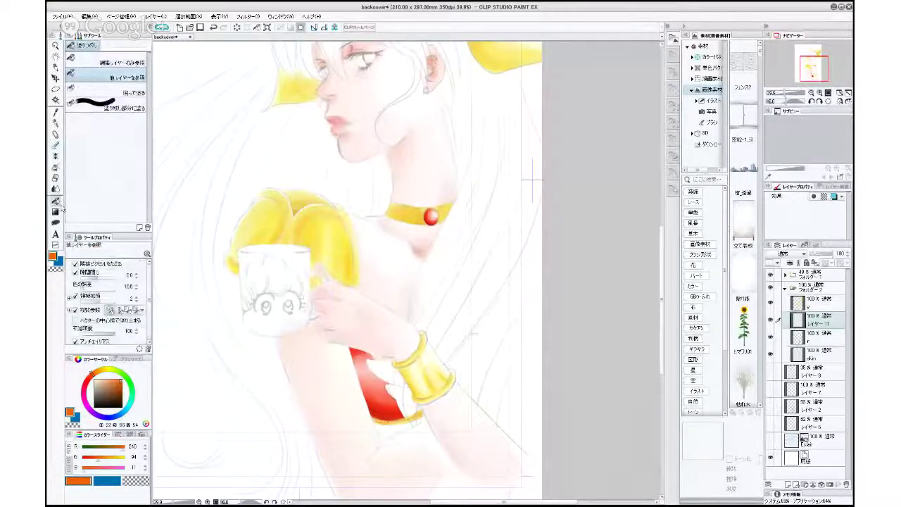
pyautogui.click(384, 426)
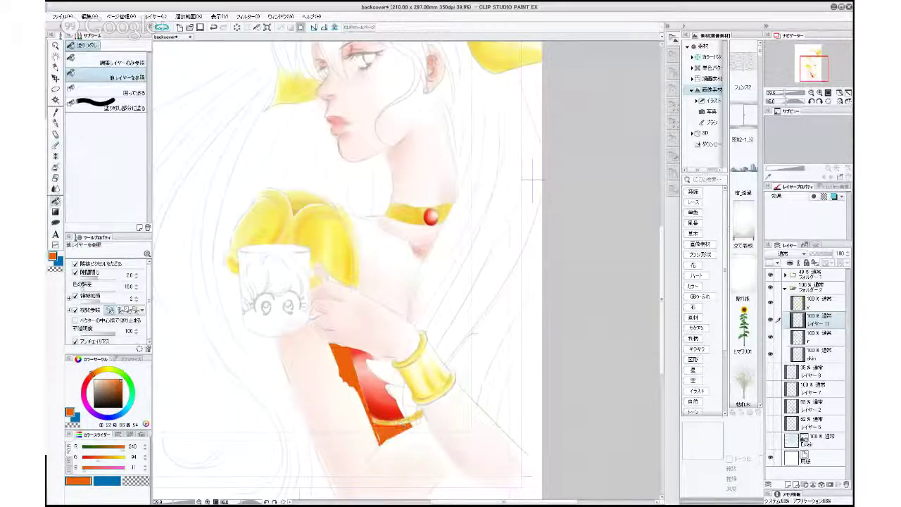
# Undo the orange fill around the yellow band below the red section.
pyautogui.click(399, 427)
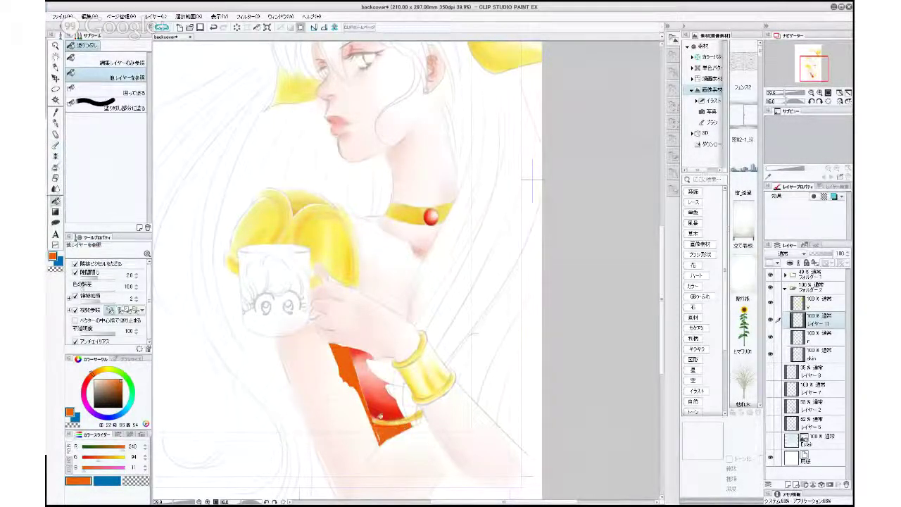
pyautogui.click(213, 27)
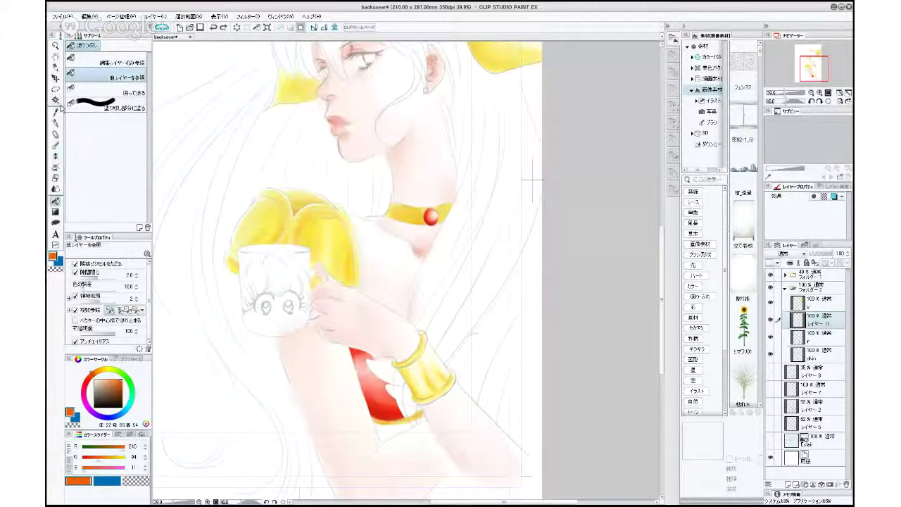
pyautogui.click(55, 123)
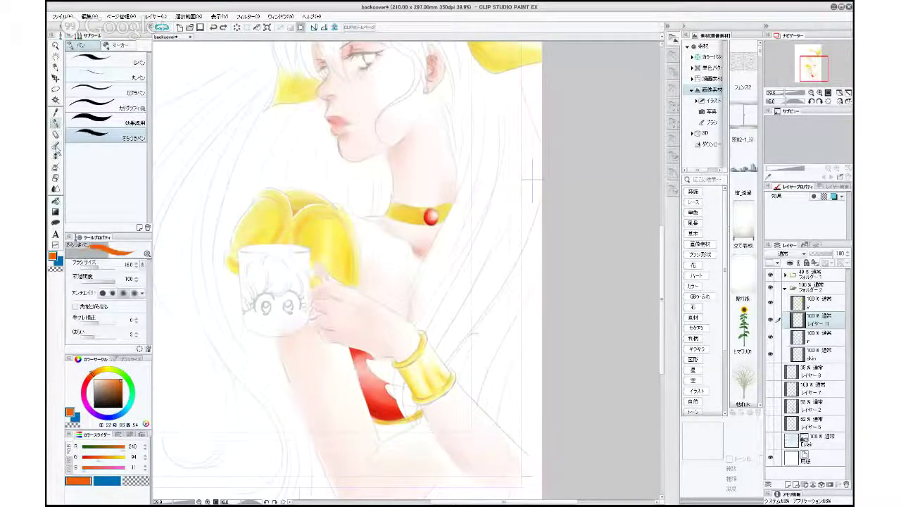
pyautogui.click(56, 145)
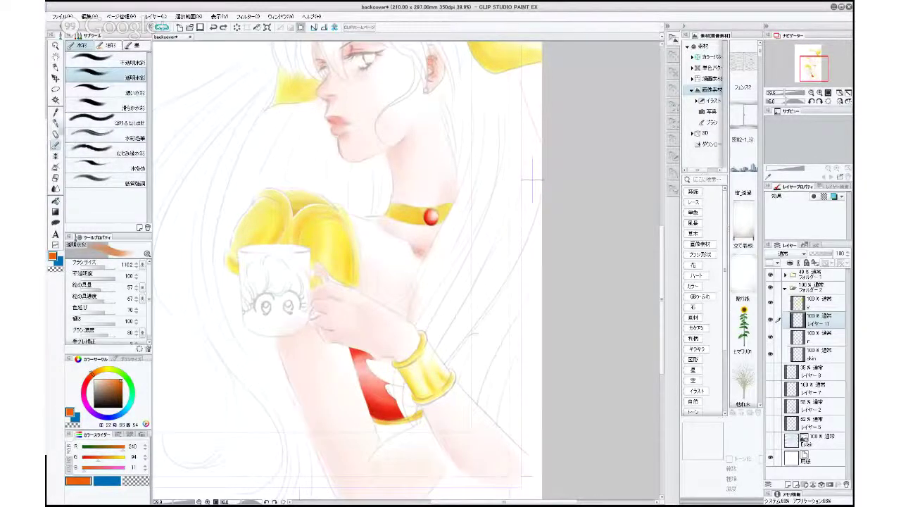
pyautogui.click(56, 123)
pyautogui.moveTo(370, 415); pyautogui.dragTo(378, 425)
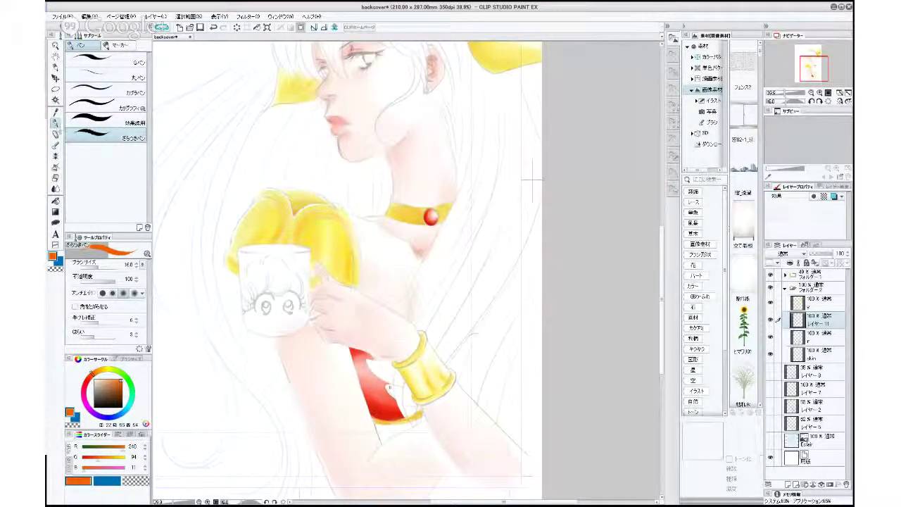
pyautogui.click(56, 100)
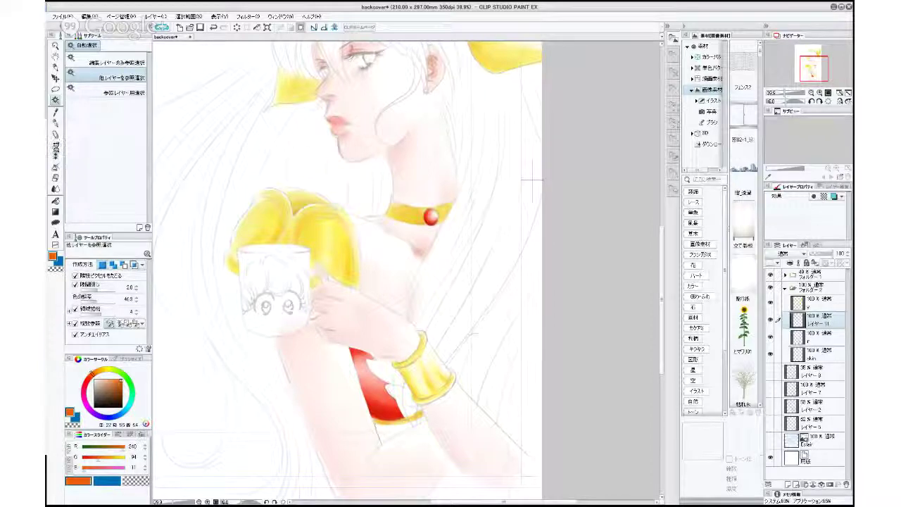
pyautogui.click(59, 148)
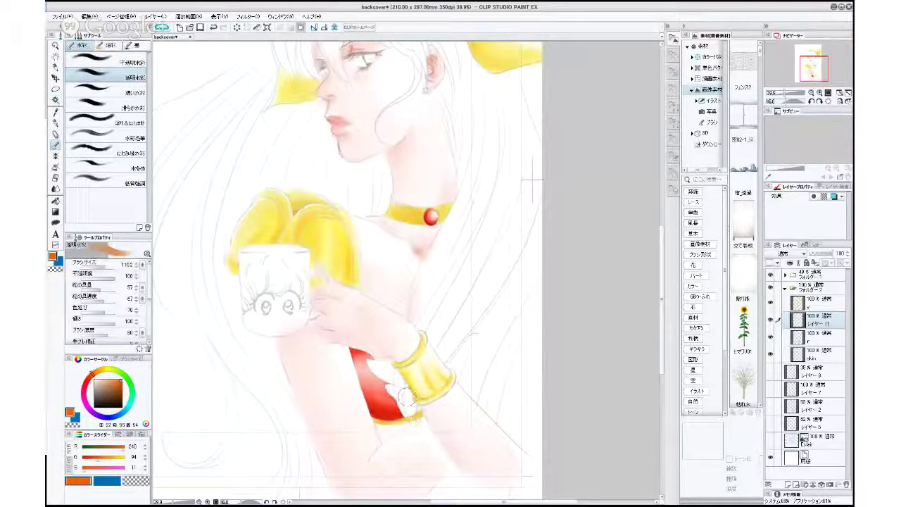
pyautogui.moveTo(421, 398); pyautogui.dragTo(411, 399)
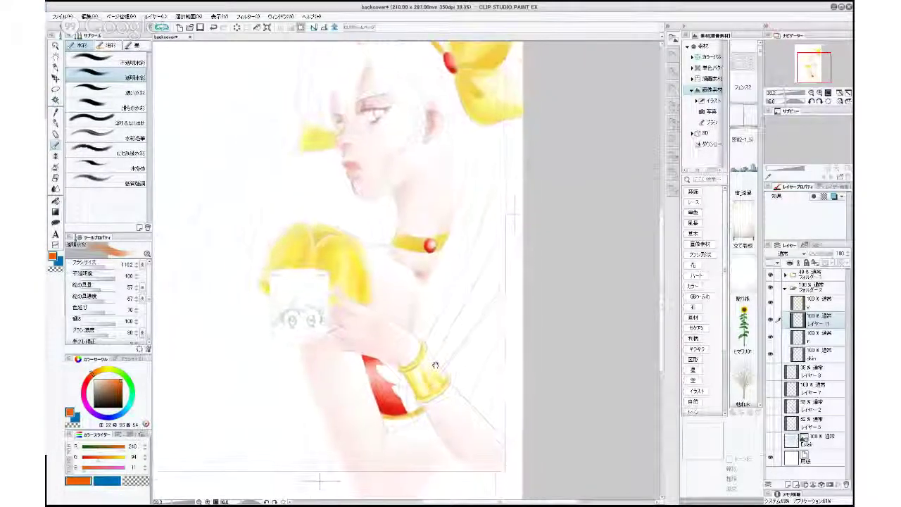
# Collapse フォルダー2 and create a new layer folder above it with an empty raster layer inside.
pyautogui.moveTo(447, 281)
pyautogui.mouseDown()
pyautogui.moveTo(434, 375)
pyautogui.moveTo(446, 413)
pyautogui.moveTo(471, 361)
pyautogui.moveTo(473, 393)
pyautogui.mouseUp()
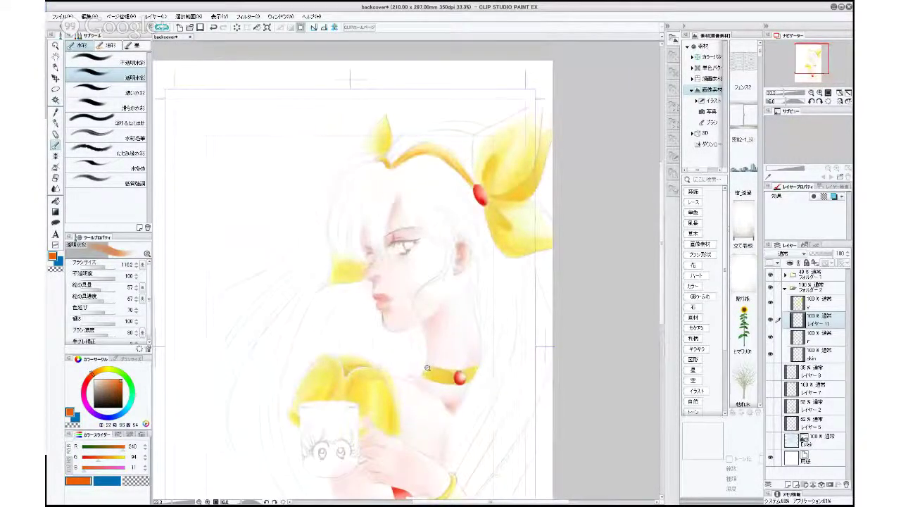
pyautogui.click(429, 367)
pyautogui.moveTo(448, 316); pyautogui.dragTo(440, 421)
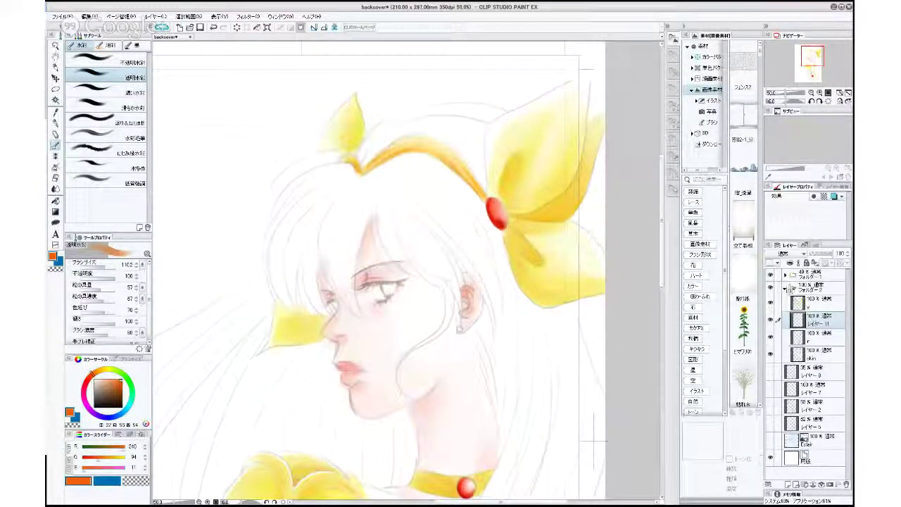
pyautogui.click(786, 289)
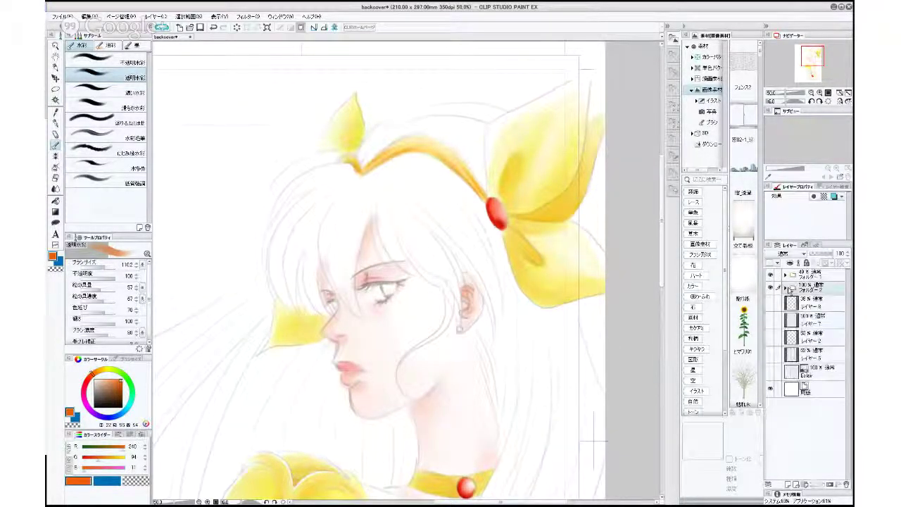
pyautogui.click(808, 487)
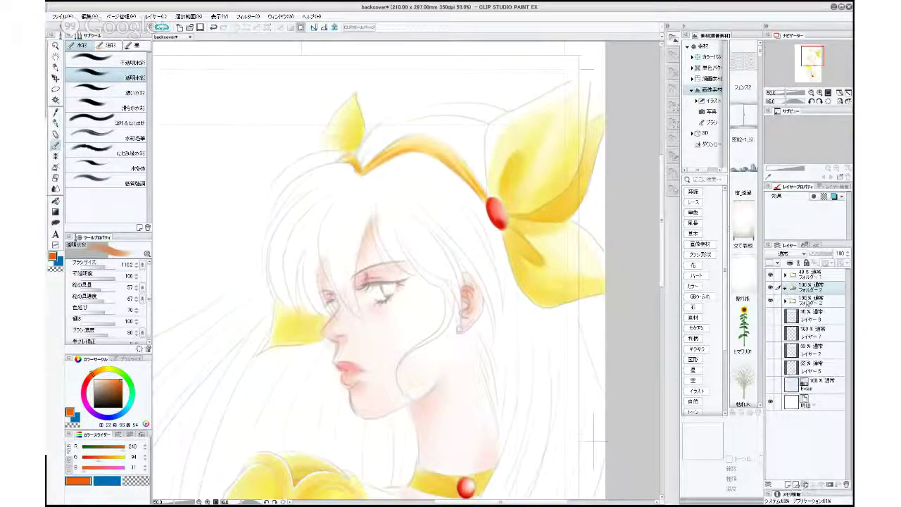
pyautogui.click(787, 485)
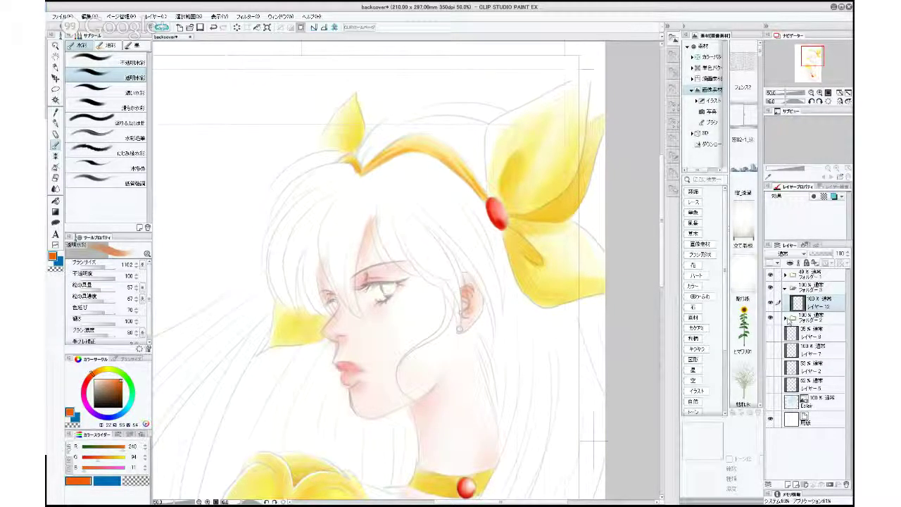
# Expand フォルダー2 and add a new layer directly above the skin layer.
pyautogui.click(784, 320)
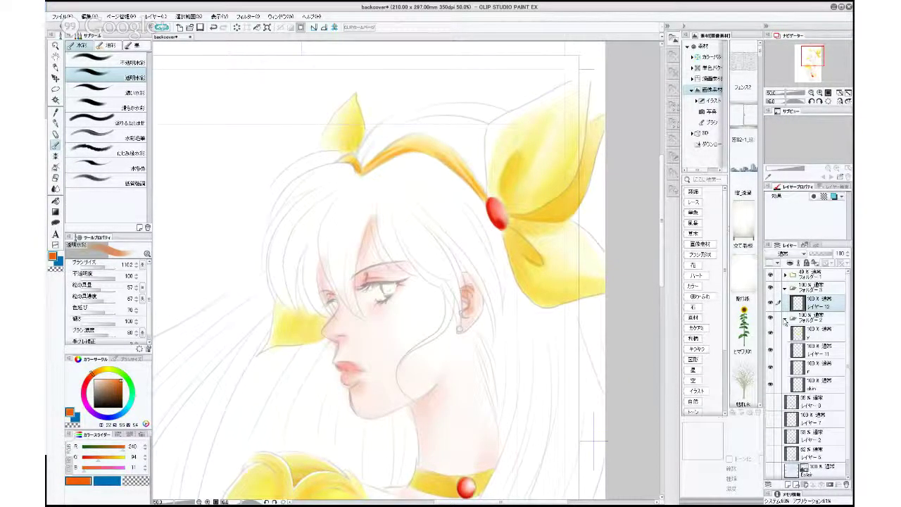
pyautogui.click(820, 384)
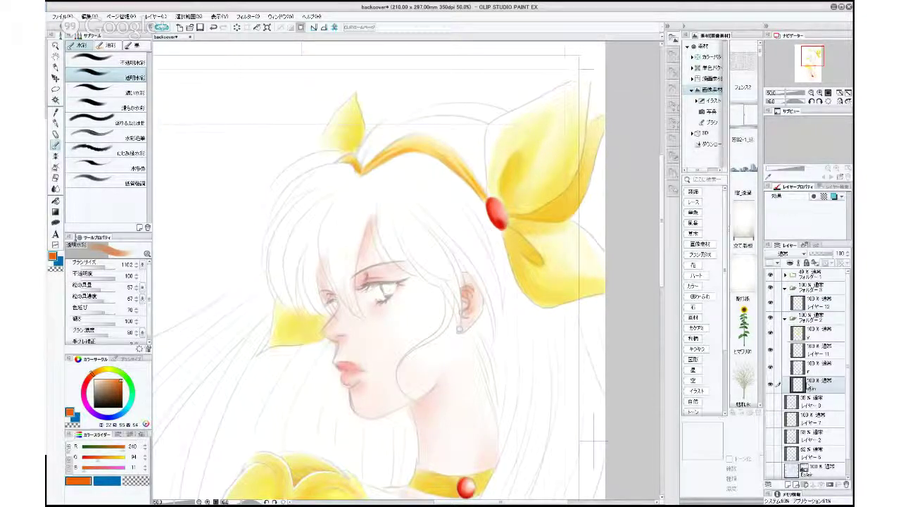
pyautogui.click(787, 484)
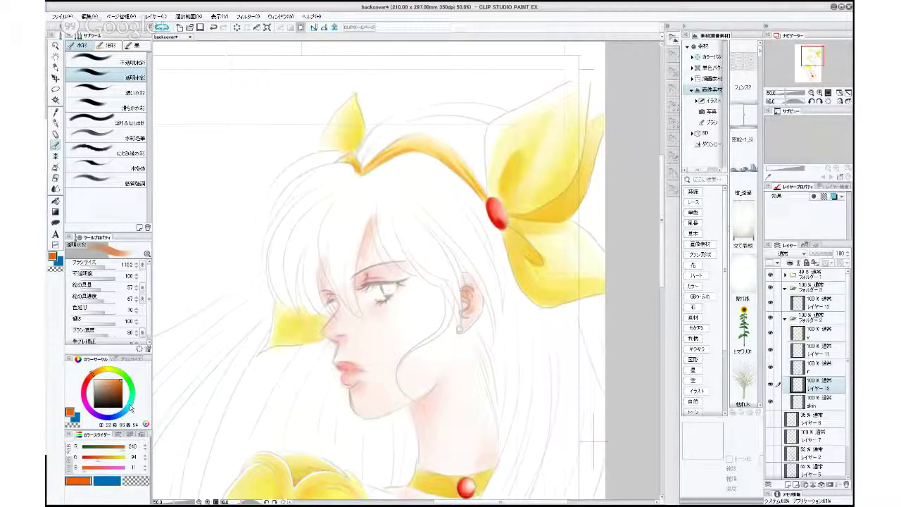
# Tint the near eye with a very pale cyan using the transparent watercolor brush at size 22.9.
pyautogui.click(129, 401)
pyautogui.moveTo(109, 385); pyautogui.dragTo(102, 380)
pyautogui.moveTo(129, 407)
pyautogui.mouseDown()
pyautogui.moveTo(132, 395)
pyautogui.moveTo(133, 408)
pyautogui.mouseUp()
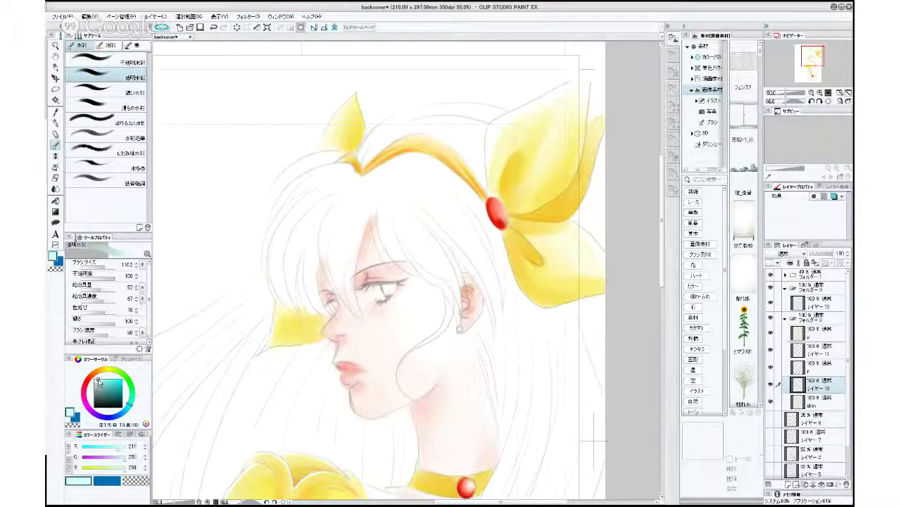
pyautogui.click(98, 381)
pyautogui.moveTo(108, 264); pyautogui.dragTo(99, 264)
pyautogui.moveTo(385, 286)
pyautogui.mouseDown()
pyautogui.moveTo(397, 283)
pyautogui.moveTo(381, 285)
pyautogui.mouseUp()
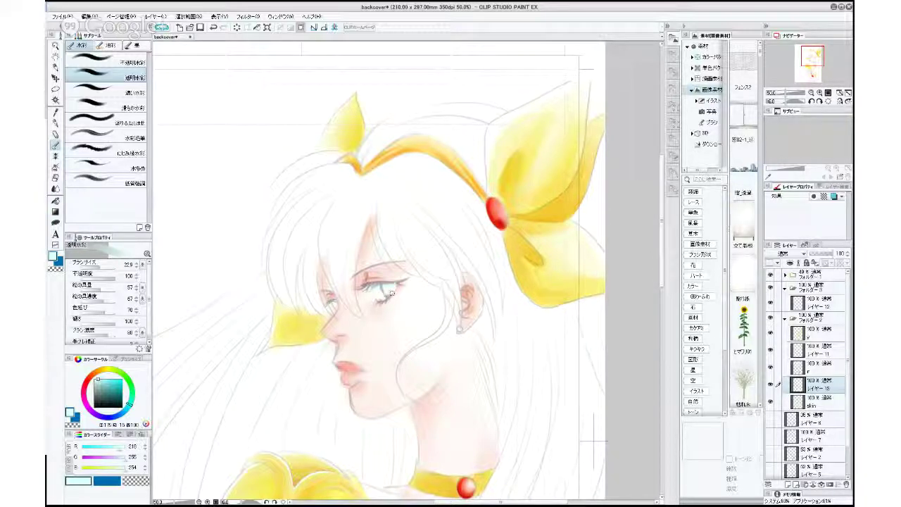
# Shade the upper parts of both eyes under the lashes with a more saturated light cyan.
pyautogui.scroll(-3, 392, 293)
pyautogui.scroll(3, 400, 298)
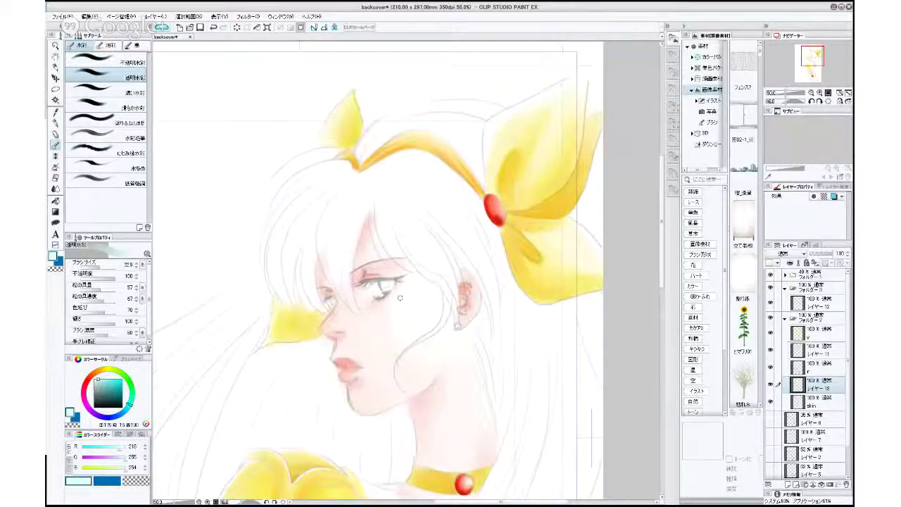
pyautogui.scroll(1, 400, 297)
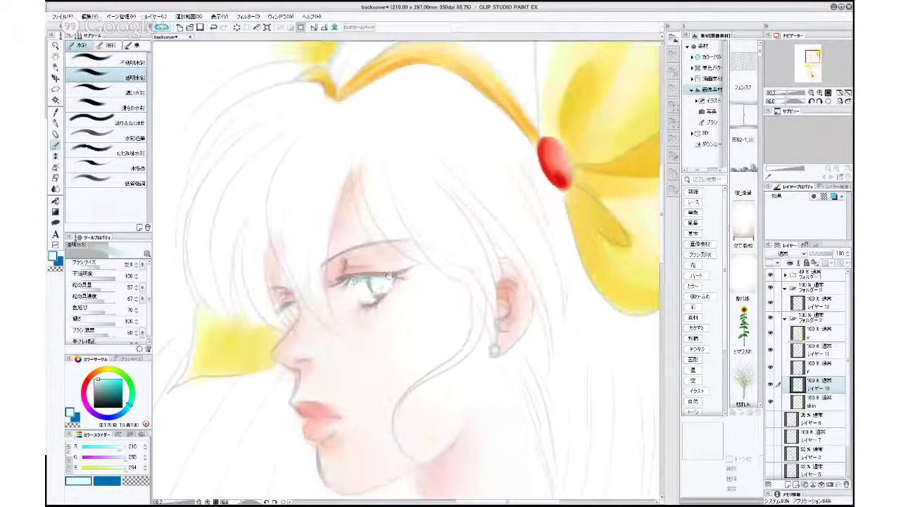
pyautogui.click(104, 380)
pyautogui.click(131, 402)
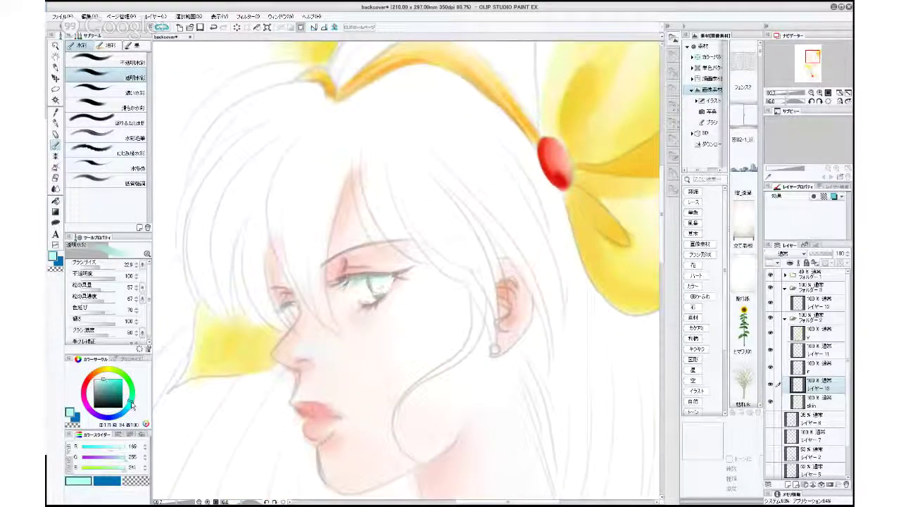
pyautogui.click(127, 406)
pyautogui.click(105, 379)
pyautogui.click(107, 379)
pyautogui.click(127, 407)
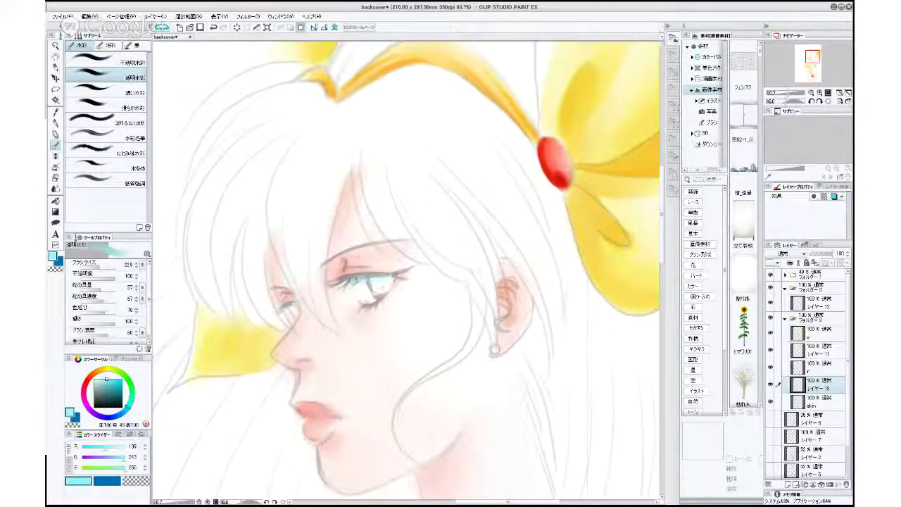
pyautogui.moveTo(354, 280); pyautogui.dragTo(377, 276)
pyautogui.moveTo(285, 298); pyautogui.dragTo(285, 309)
# Paint the base of the near eye's iris in medium green.
pyautogui.click(131, 389)
pyautogui.click(121, 387)
pyautogui.click(122, 387)
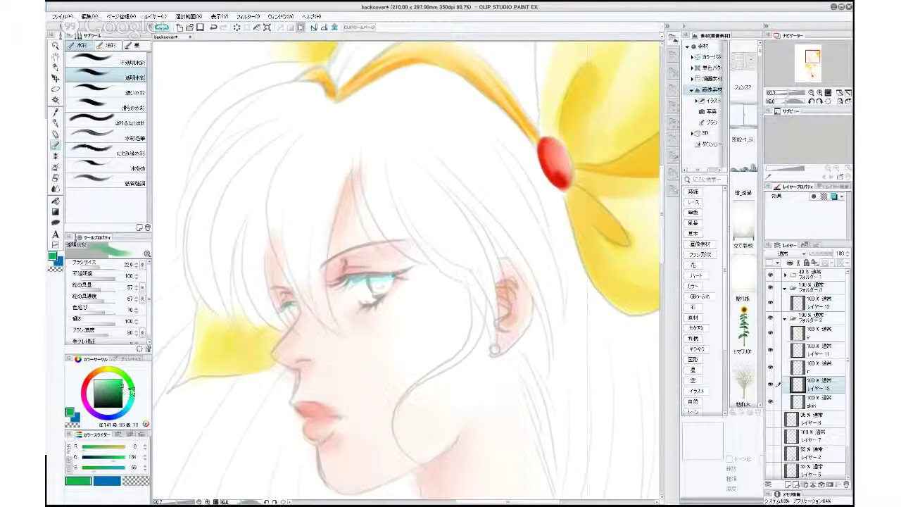
pyautogui.click(380, 280)
pyautogui.click(384, 278)
# Build up the near eye's iris with darker and brighter greens, extending the colour to its lower and outer edges.
pyautogui.click(124, 391)
pyautogui.click(121, 395)
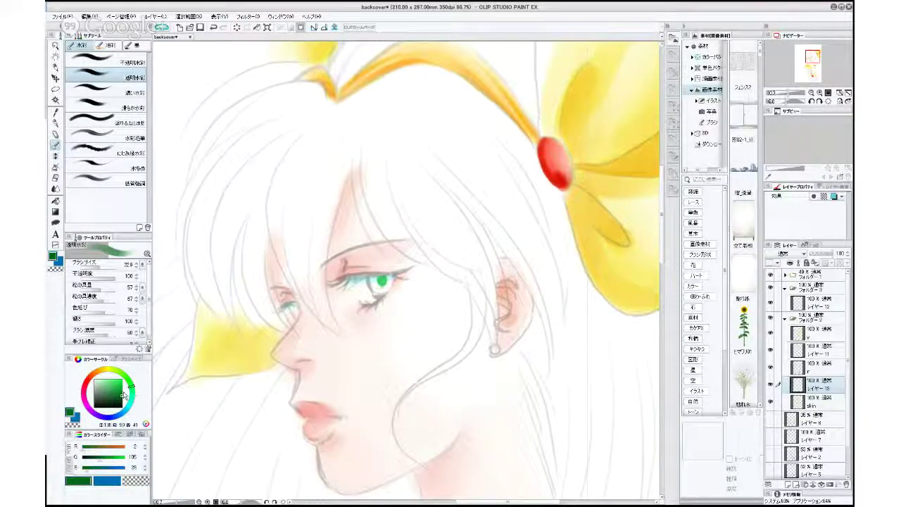
pyautogui.click(121, 384)
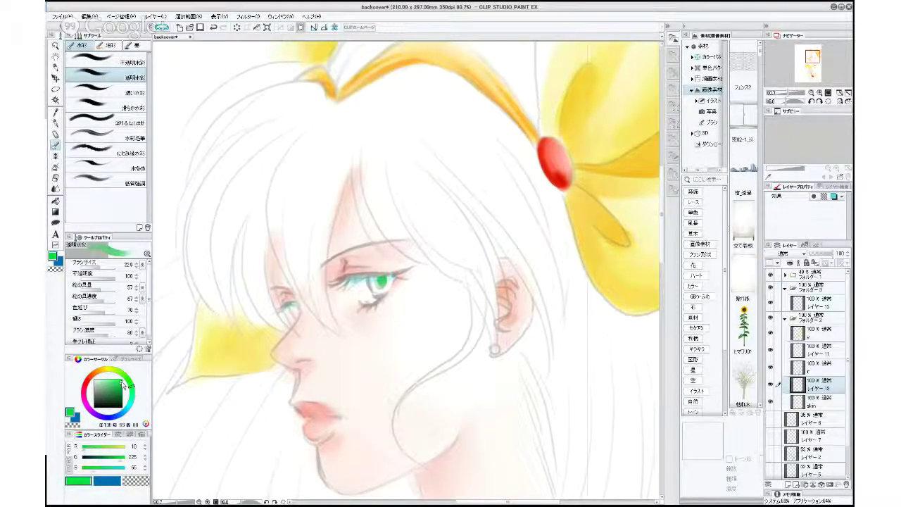
pyautogui.click(380, 283)
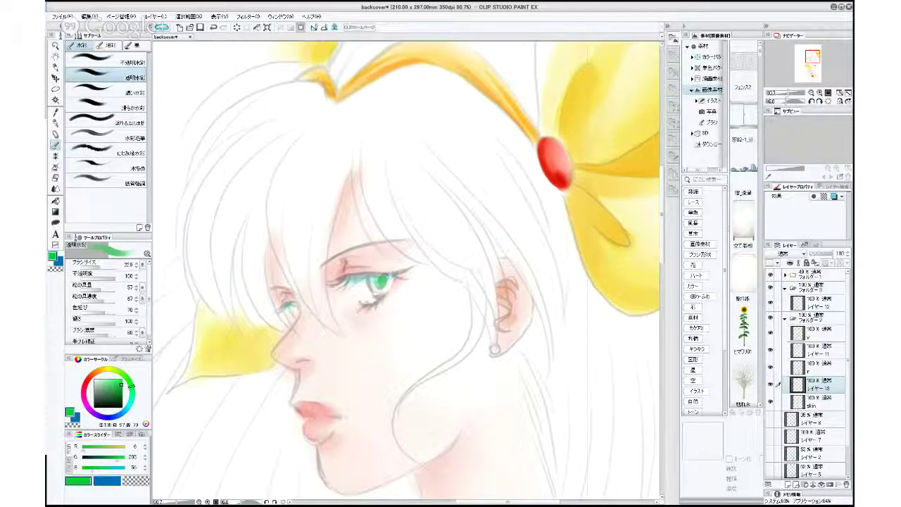
pyautogui.click(375, 281)
pyautogui.click(383, 287)
pyautogui.moveTo(380, 291); pyautogui.dragTo(390, 282)
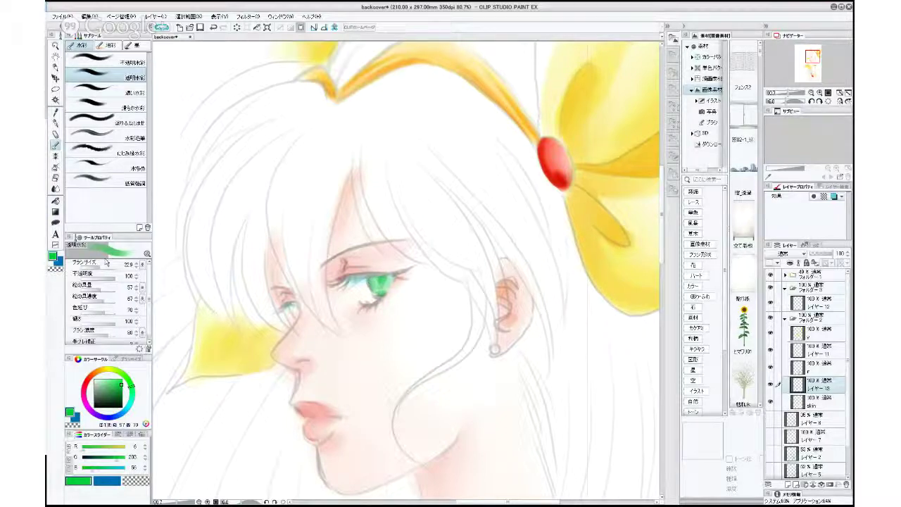
# Refine the near iris and paint the far eye's iris green with the brush size reduced to 12.5.
pyautogui.click(99, 266)
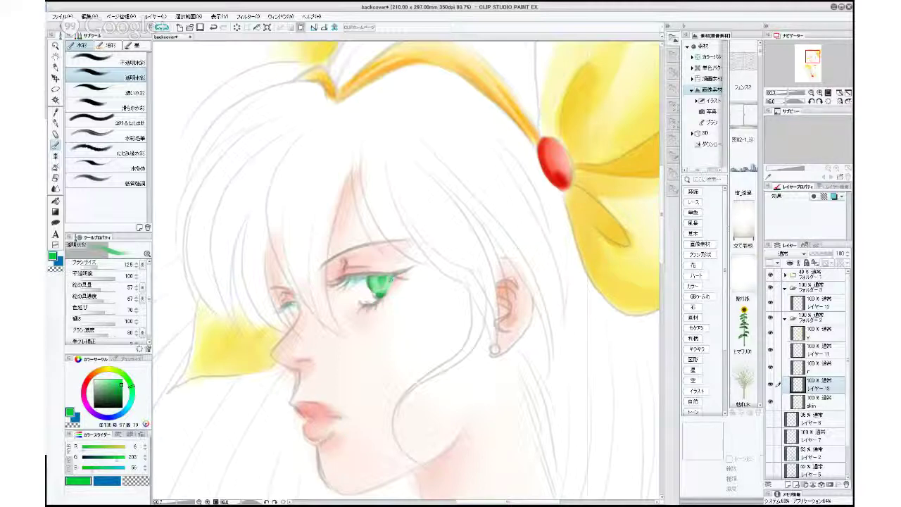
pyautogui.moveTo(289, 303); pyautogui.dragTo(294, 313)
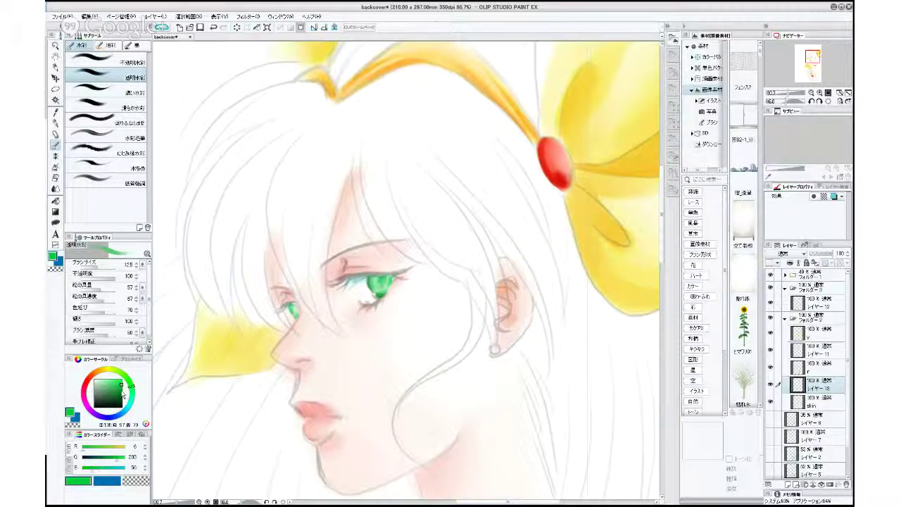
# Deepen the near eye's pupil and iris by alternating dark and medium greens with a slightly larger brush.
pyautogui.click(123, 394)
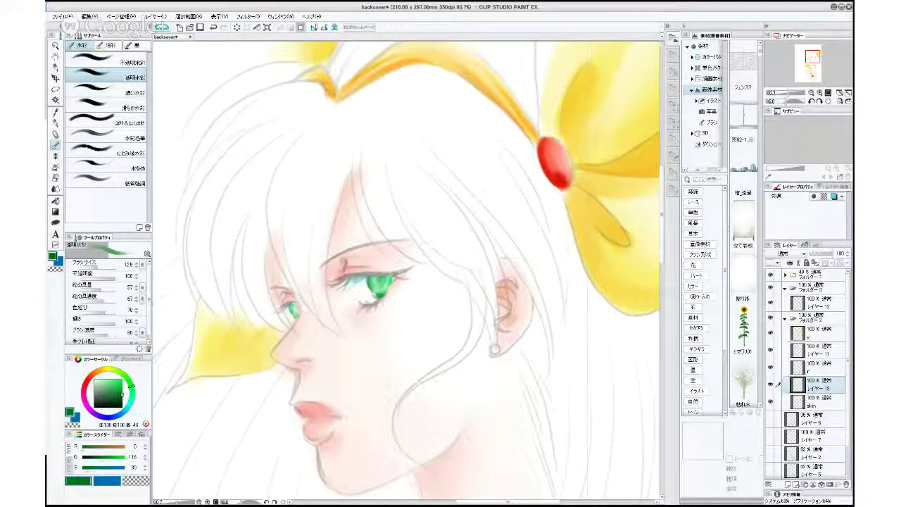
pyautogui.moveTo(123, 394); pyautogui.dragTo(122, 388)
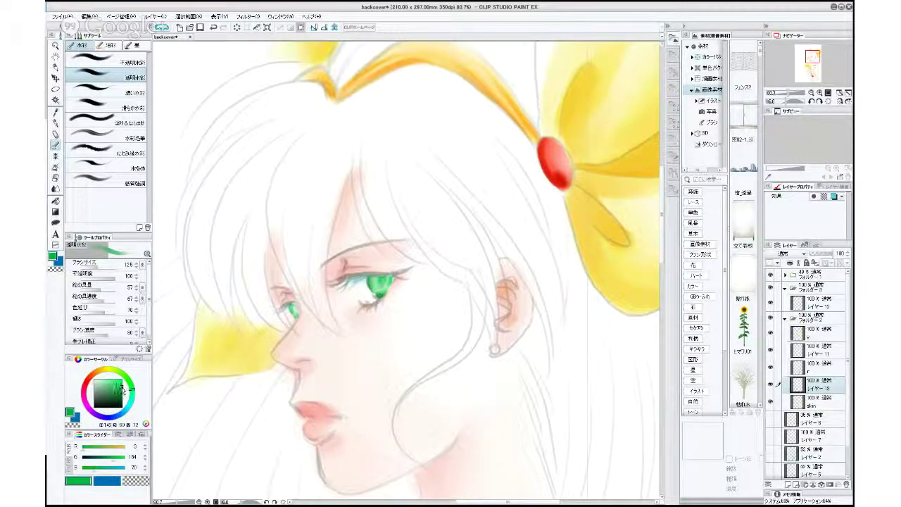
pyautogui.moveTo(98, 265); pyautogui.dragTo(102, 266)
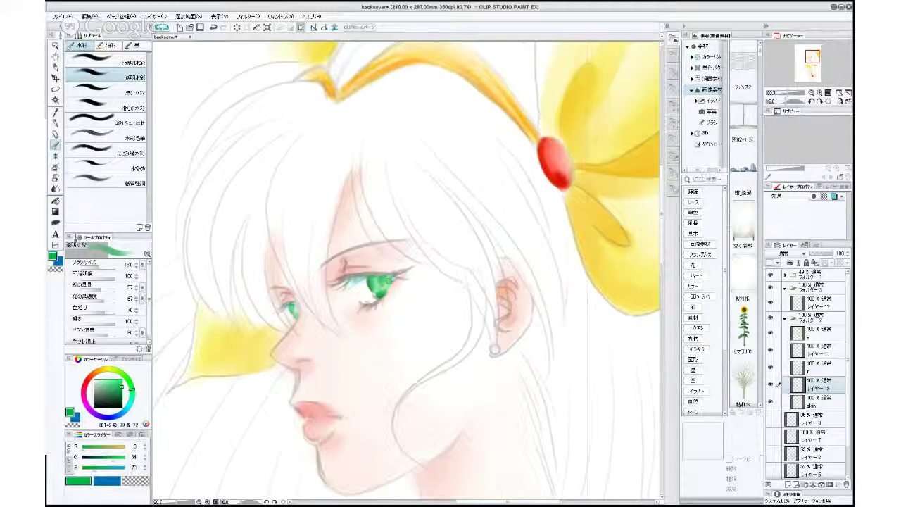
pyautogui.click(122, 395)
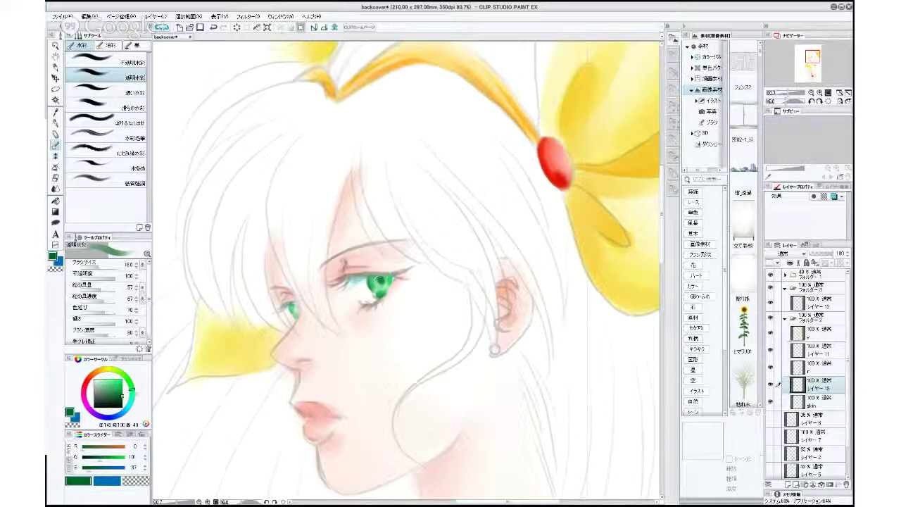
pyautogui.moveTo(127, 397); pyautogui.dragTo(124, 388)
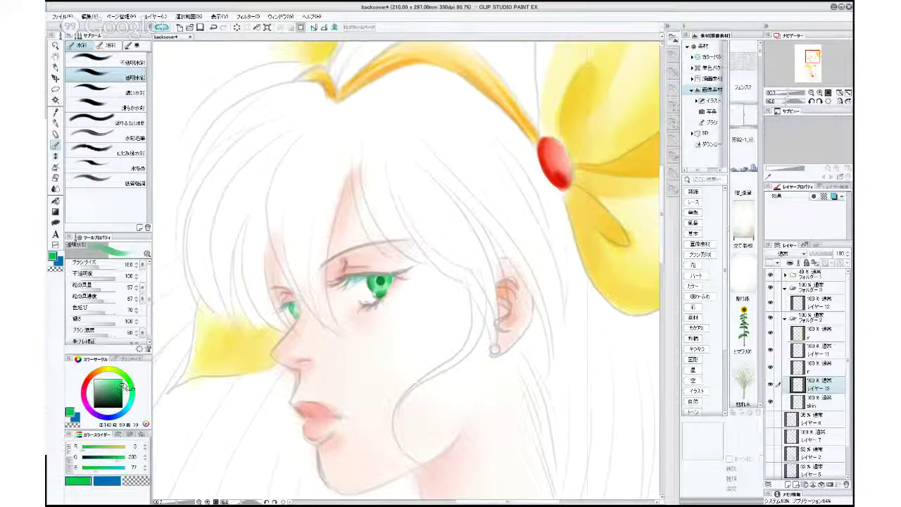
pyautogui.moveTo(382, 282); pyautogui.dragTo(384, 288)
pyautogui.click(128, 393)
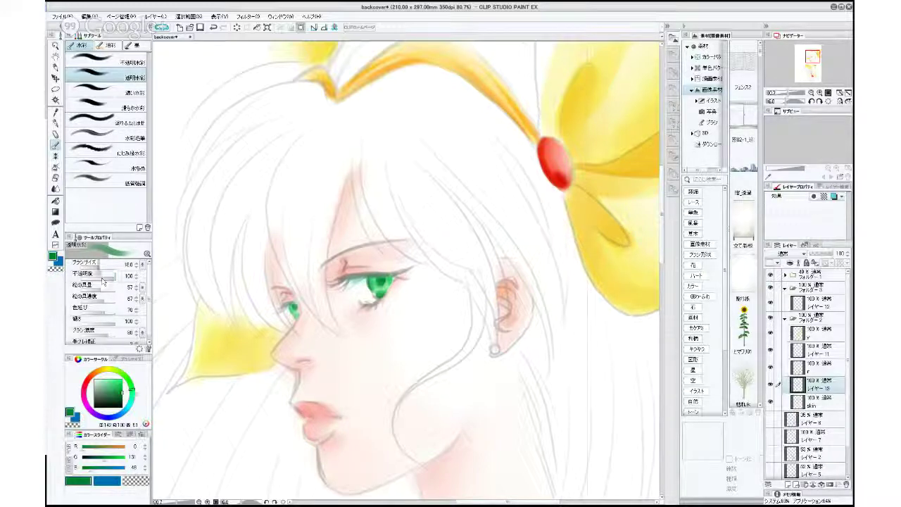
# Refine the near eye's green iris with the brush size reduced to 11.1.
pyautogui.moveTo(102, 266); pyautogui.dragTo(94, 266)
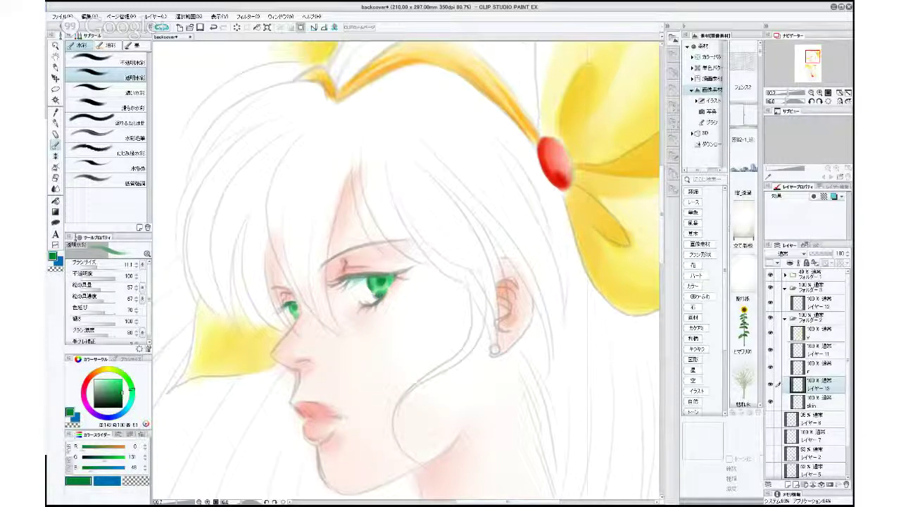
pyautogui.scroll(-4, 393, 272)
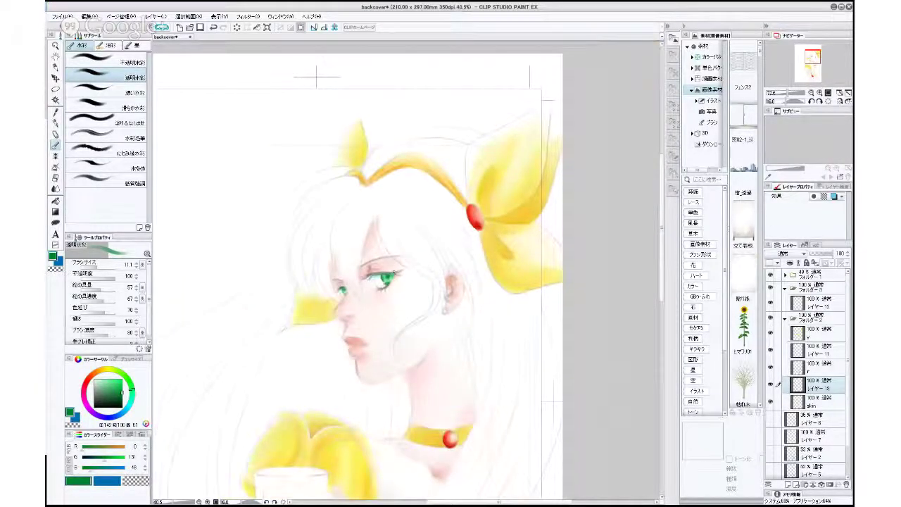
pyautogui.scroll(-2, 387, 278)
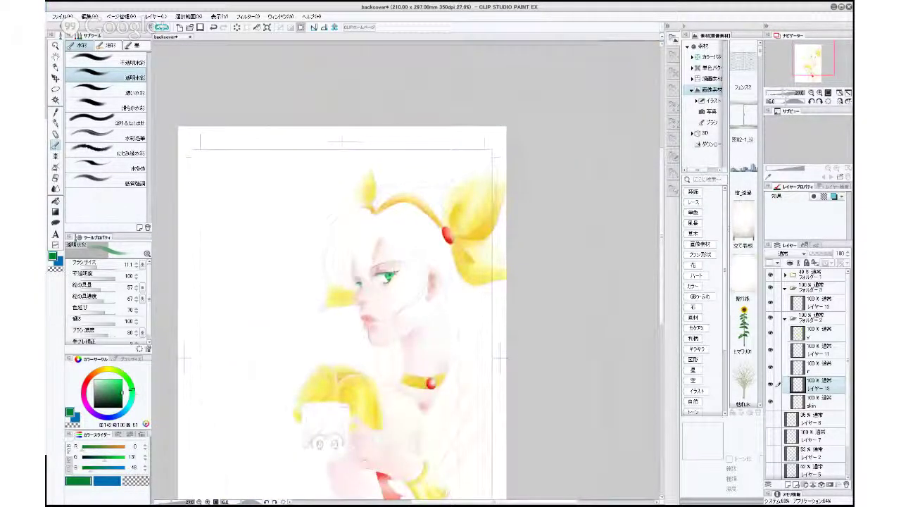
# Add a new layer in Multiply mode directly above the skin layer.
pyautogui.click(786, 322)
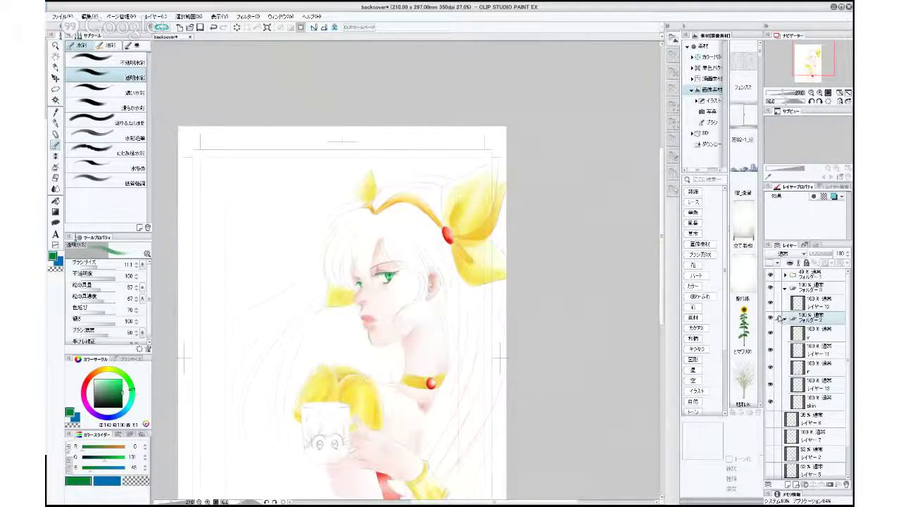
pyautogui.scroll(5, 518, 364)
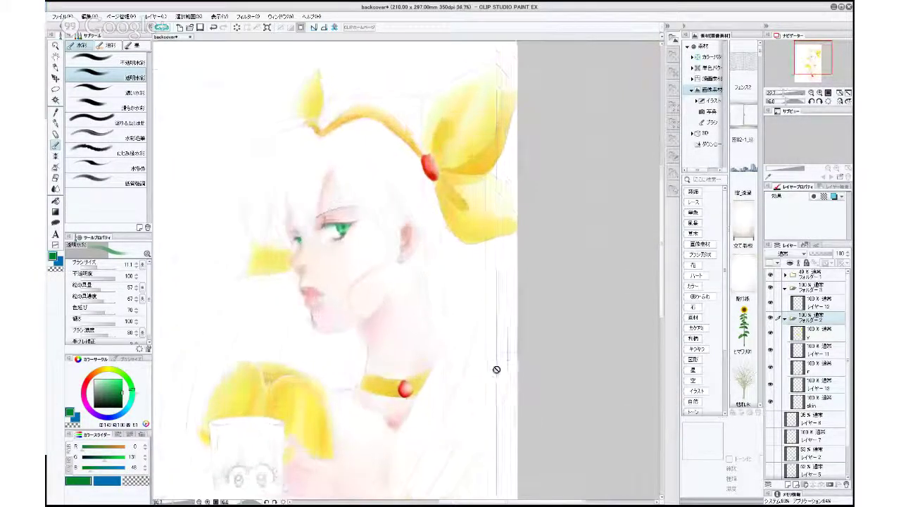
pyautogui.scroll(1, 420, 388)
pyautogui.scroll(1, 412, 396)
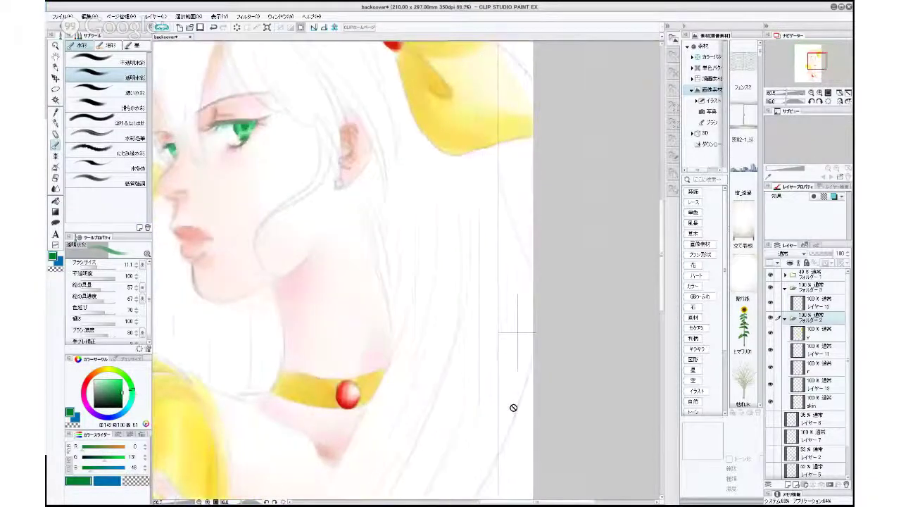
pyautogui.scroll(1, 452, 387)
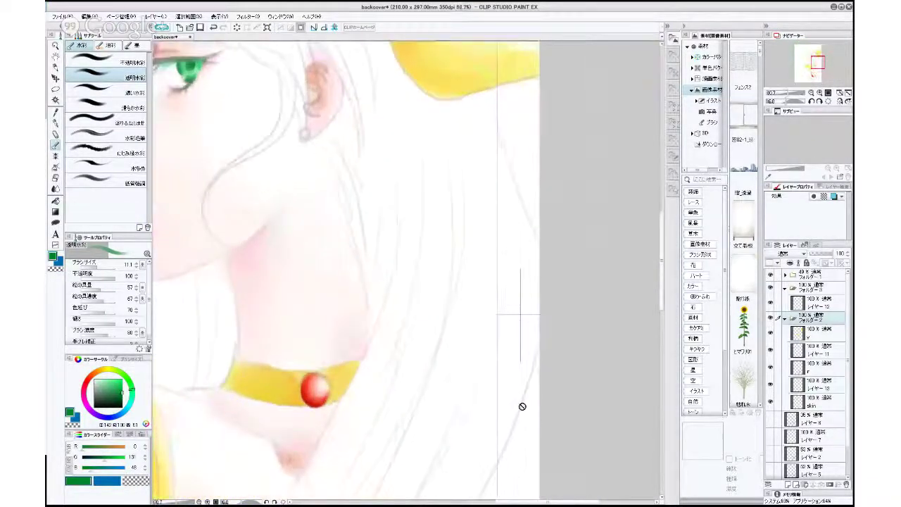
pyautogui.click(816, 401)
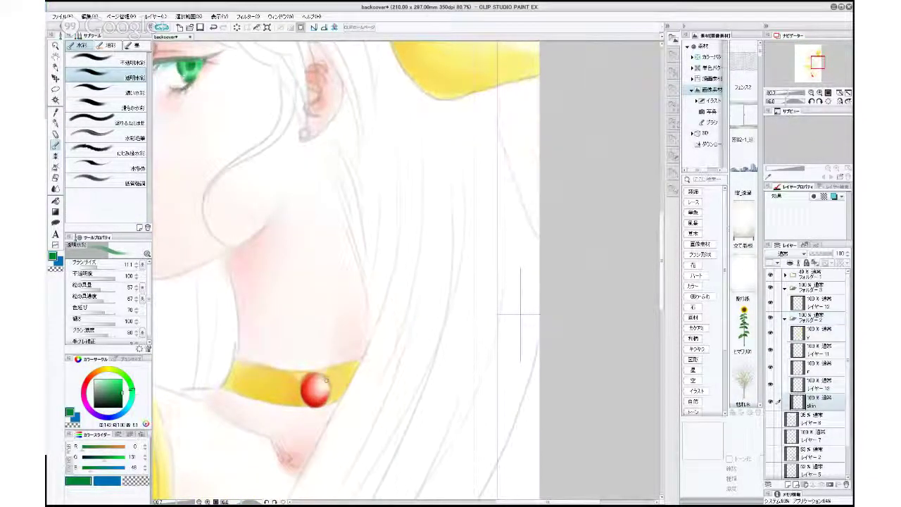
pyautogui.moveTo(272, 341); pyautogui.dragTo(434, 413)
pyautogui.moveTo(414, 373); pyautogui.dragTo(442, 432)
pyautogui.click(786, 484)
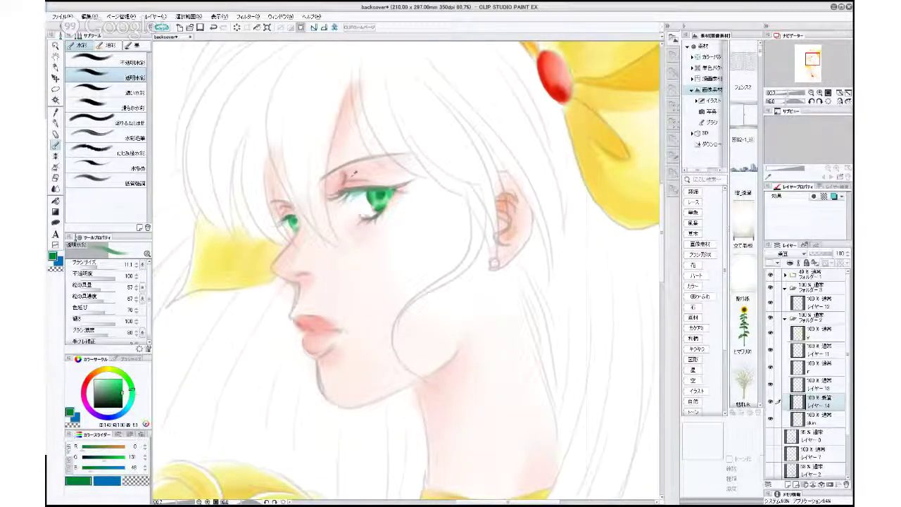
# Sample the eyelid's skin tone and shade around the near eye, shifting to a slightly deeper pink and a smaller brush.
pyautogui.keyDown('alt'); pyautogui.click(355, 173); pyautogui.keyUp('alt')
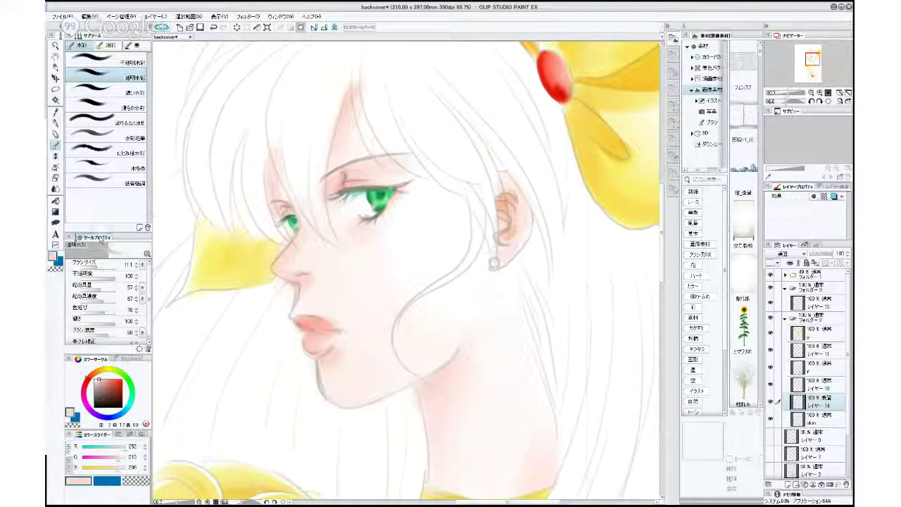
pyautogui.click(100, 267)
pyautogui.moveTo(338, 194)
pyautogui.mouseDown()
pyautogui.moveTo(342, 179)
pyautogui.moveTo(332, 202)
pyautogui.moveTo(342, 177)
pyautogui.moveTo(333, 191)
pyautogui.moveTo(403, 184)
pyautogui.mouseUp()
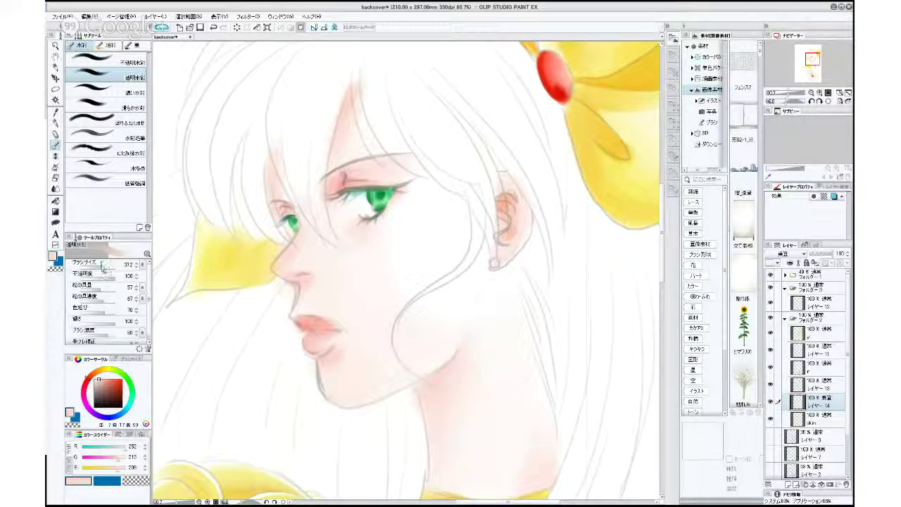
pyautogui.click(99, 267)
pyautogui.click(101, 380)
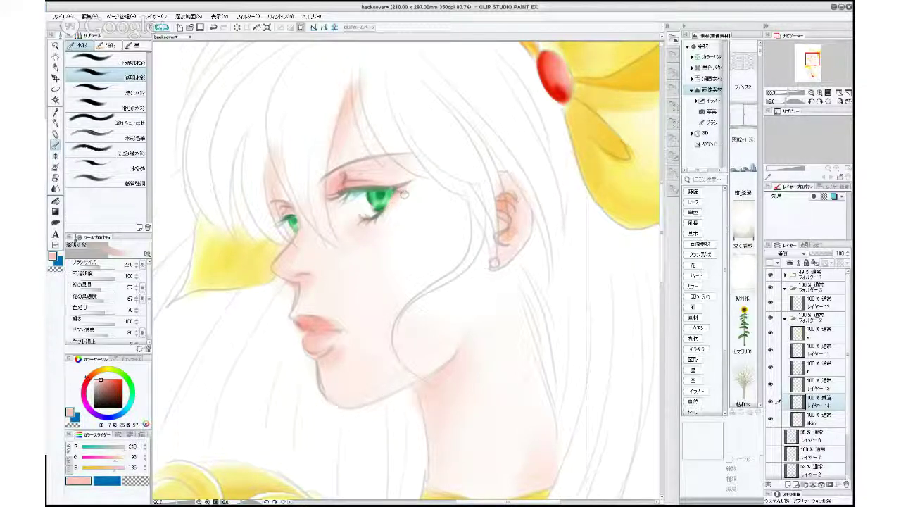
pyautogui.click(467, 214)
# Shade the temple and the cheek beside the ear in soft pink with the brush size enlarged to 201.6.
pyautogui.click(106, 267)
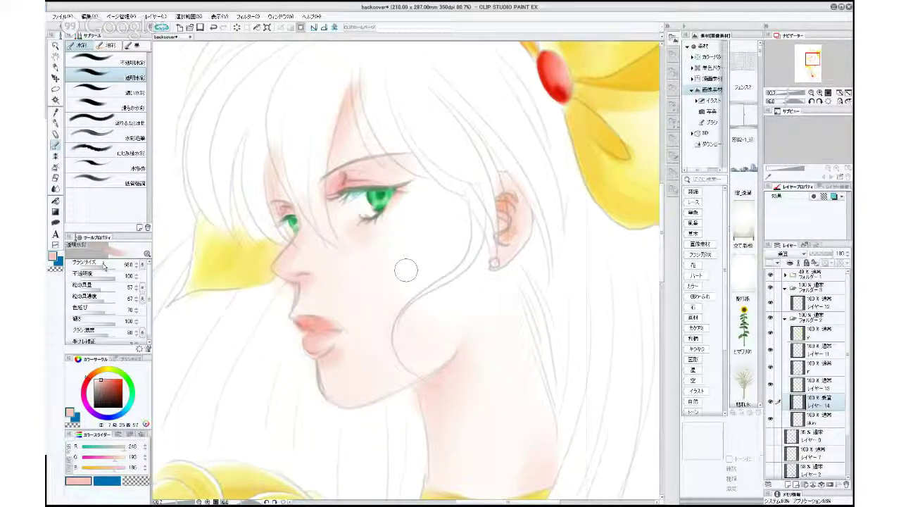
pyautogui.click(107, 266)
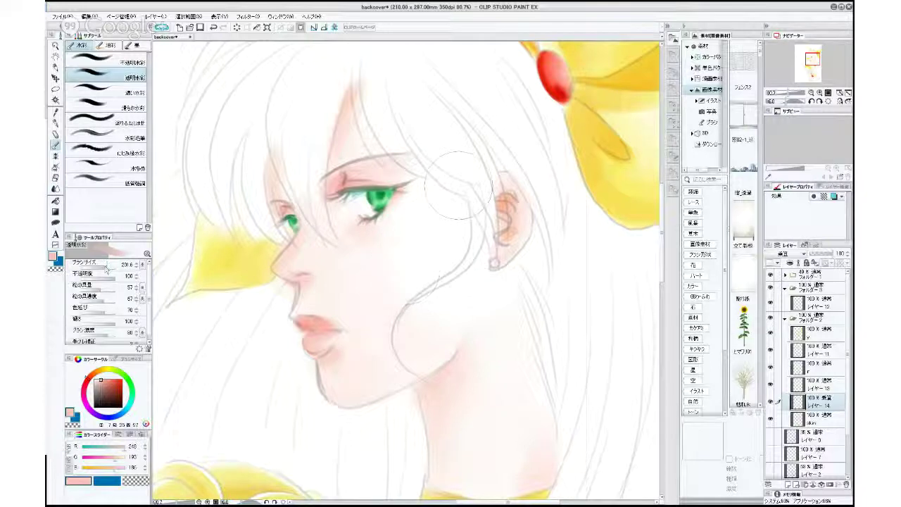
pyautogui.moveTo(459, 194)
pyautogui.mouseDown()
pyautogui.moveTo(470, 221)
pyautogui.moveTo(457, 204)
pyautogui.moveTo(448, 217)
pyautogui.moveTo(443, 207)
pyautogui.moveTo(456, 265)
pyautogui.moveTo(463, 190)
pyautogui.moveTo(454, 218)
pyautogui.moveTo(461, 209)
pyautogui.moveTo(468, 234)
pyautogui.moveTo(436, 211)
pyautogui.moveTo(414, 262)
pyautogui.moveTo(433, 203)
pyautogui.moveTo(433, 279)
pyautogui.moveTo(459, 260)
pyautogui.moveTo(471, 206)
pyautogui.mouseUp()
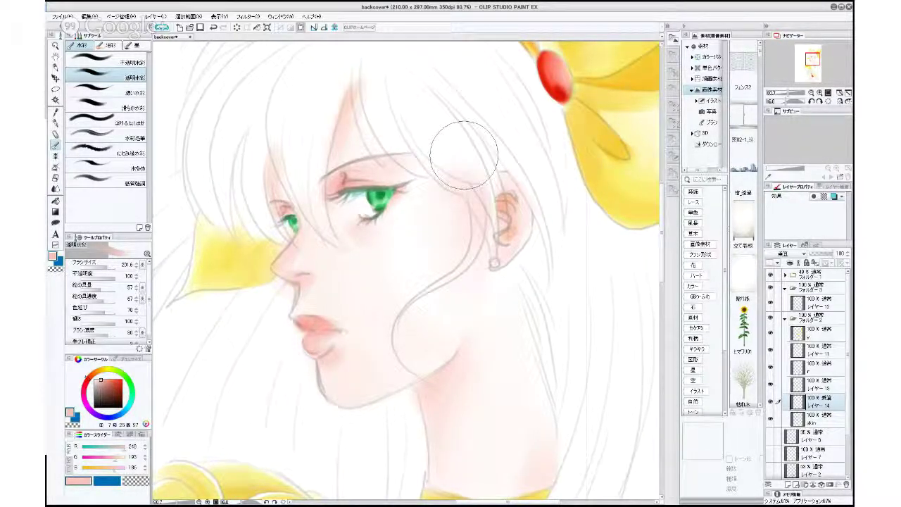
pyautogui.scroll(1, 467, 152)
pyautogui.scroll(-2, 464, 155)
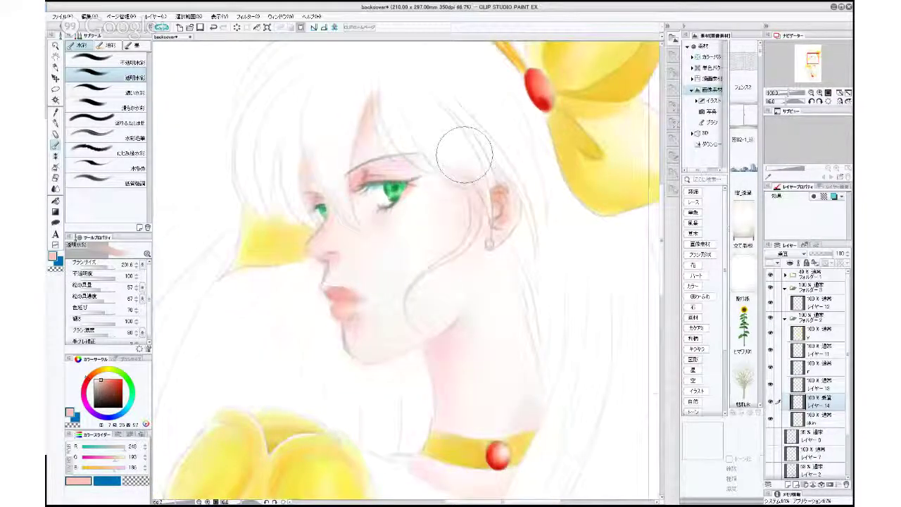
pyautogui.scroll(-1, 465, 155)
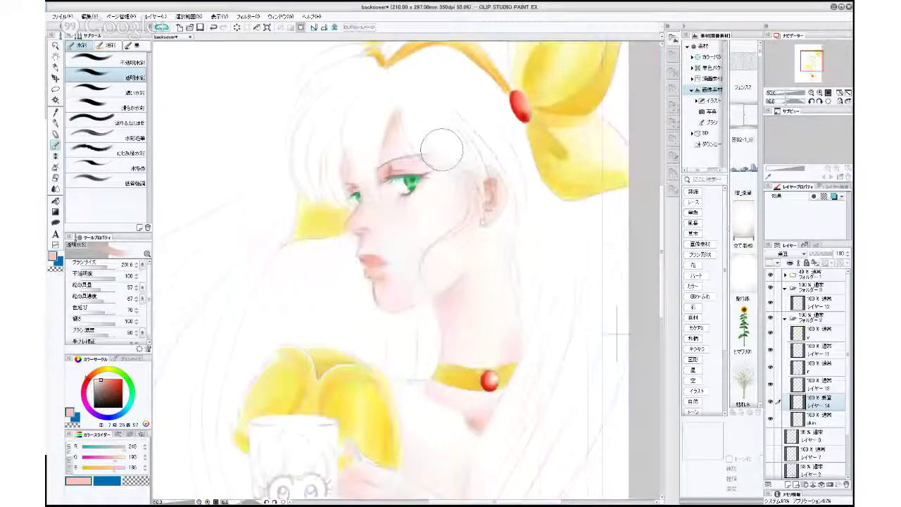
pyautogui.scroll(3, 442, 149)
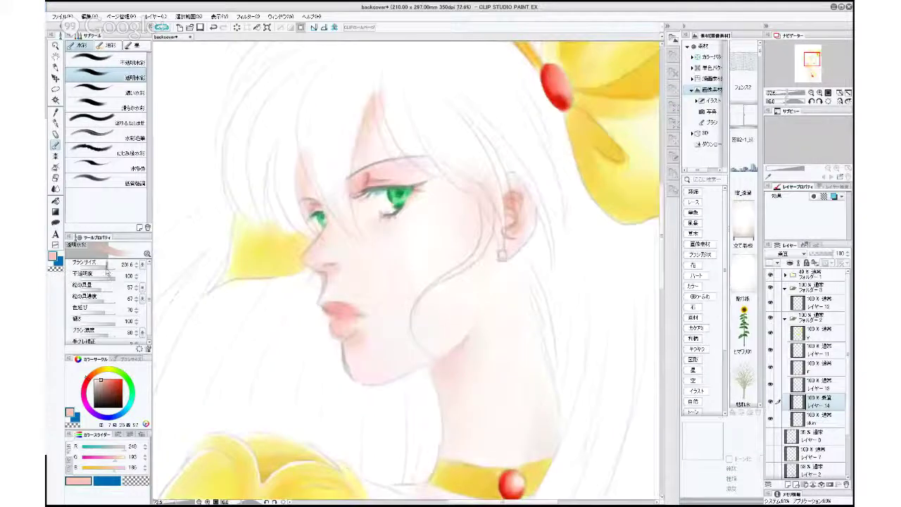
# Paint the lips with progressively stronger coral red at brush size 37.2.
pyautogui.click(102, 267)
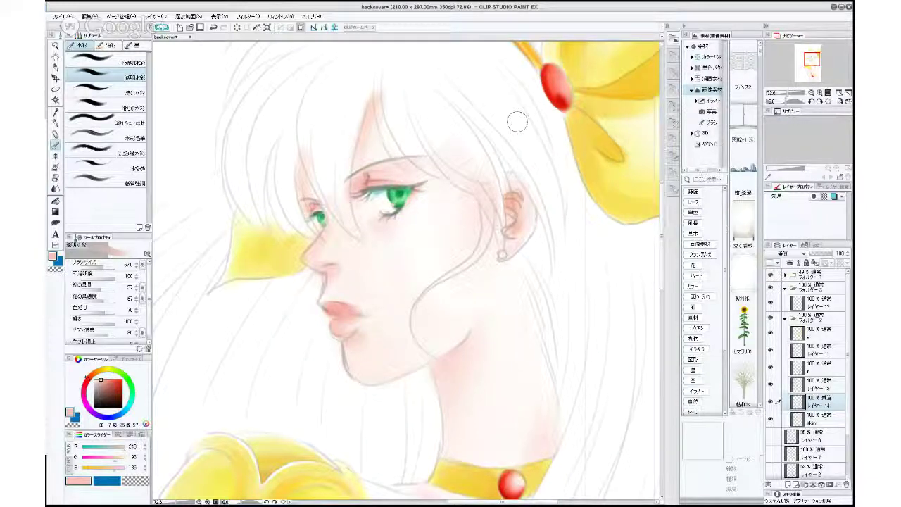
pyautogui.click(100, 267)
pyautogui.moveTo(335, 307)
pyautogui.mouseDown()
pyautogui.moveTo(326, 306)
pyautogui.moveTo(356, 311)
pyautogui.moveTo(336, 327)
pyautogui.moveTo(349, 328)
pyautogui.moveTo(335, 321)
pyautogui.moveTo(343, 326)
pyautogui.moveTo(349, 311)
pyautogui.moveTo(348, 327)
pyautogui.mouseUp()
pyautogui.click(108, 381)
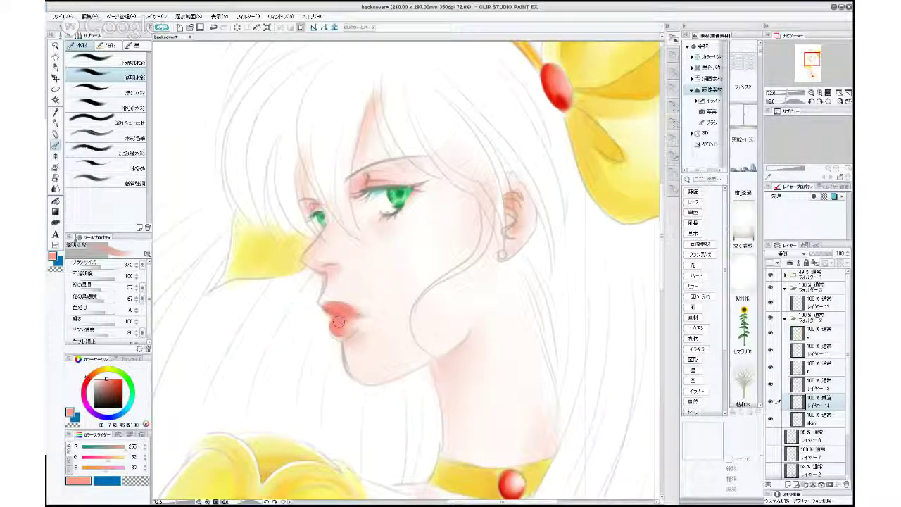
pyautogui.moveTo(339, 325)
pyautogui.mouseDown()
pyautogui.moveTo(347, 330)
pyautogui.moveTo(353, 311)
pyautogui.moveTo(362, 316)
pyautogui.moveTo(356, 313)
pyautogui.mouseUp()
pyautogui.moveTo(114, 384); pyautogui.dragTo(111, 379)
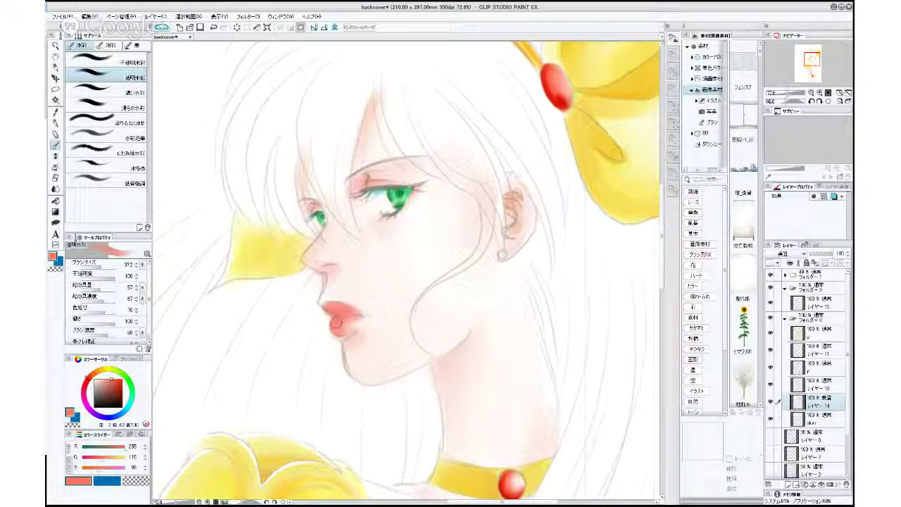
pyautogui.moveTo(337, 331)
pyautogui.mouseDown()
pyautogui.moveTo(332, 319)
pyautogui.moveTo(349, 325)
pyautogui.mouseUp()
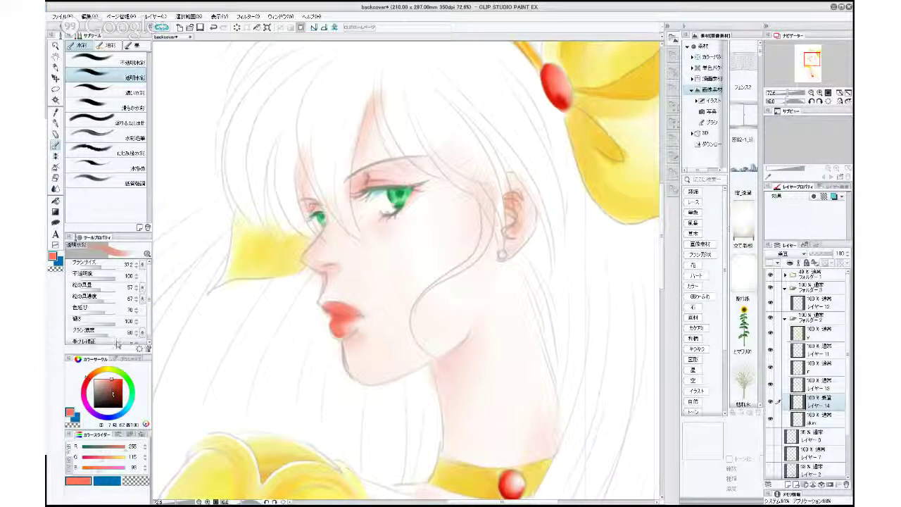
# Refine the lips' edges and deepen them with a more saturated red at brush size 29.2.
pyautogui.moveTo(105, 266); pyautogui.dragTo(98, 266)
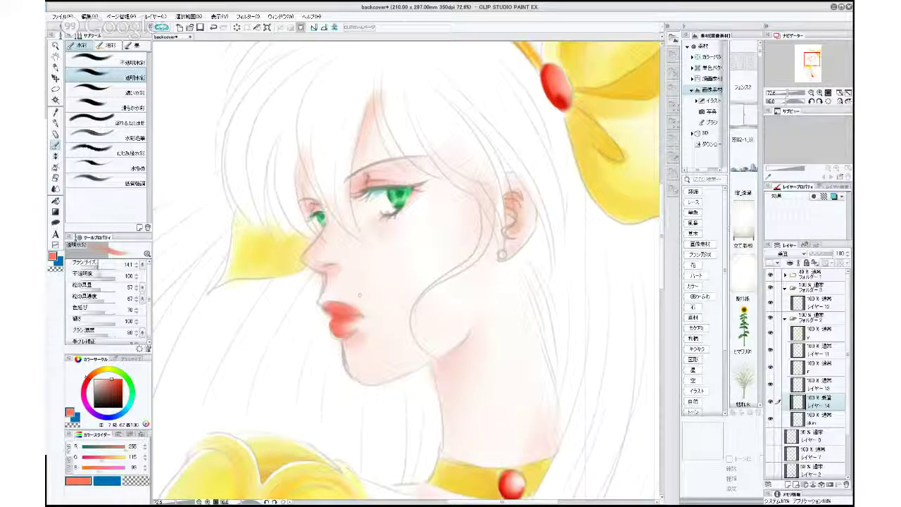
pyautogui.click(99, 268)
pyautogui.moveTo(100, 267); pyautogui.dragTo(98, 267)
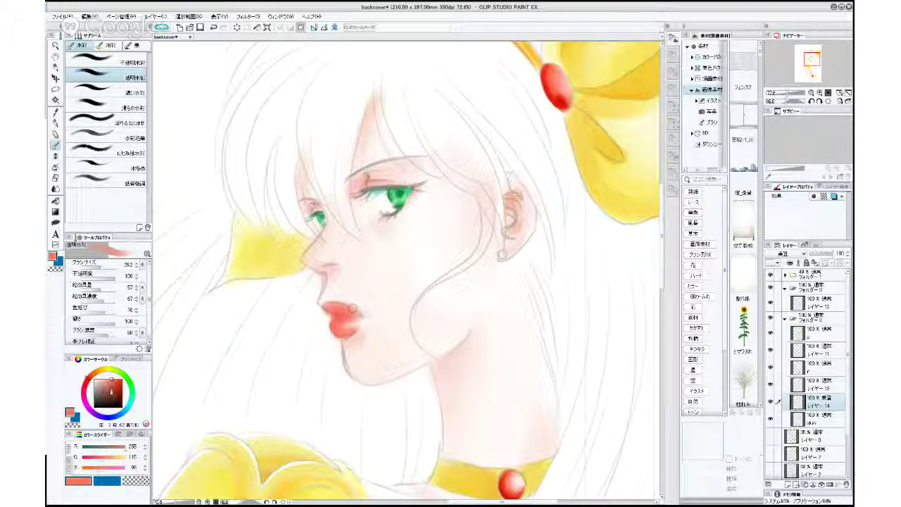
pyautogui.click(117, 379)
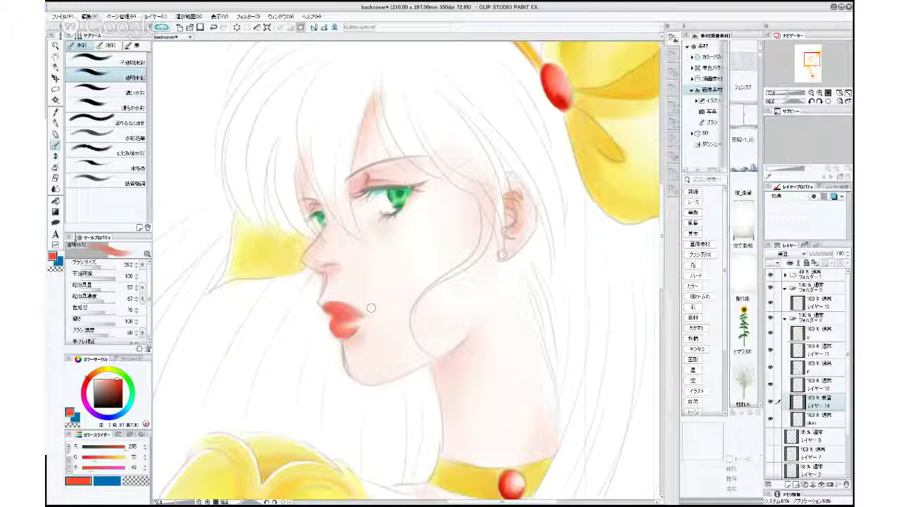
pyautogui.scroll(1, 356, 312)
pyautogui.scroll(-3, 371, 307)
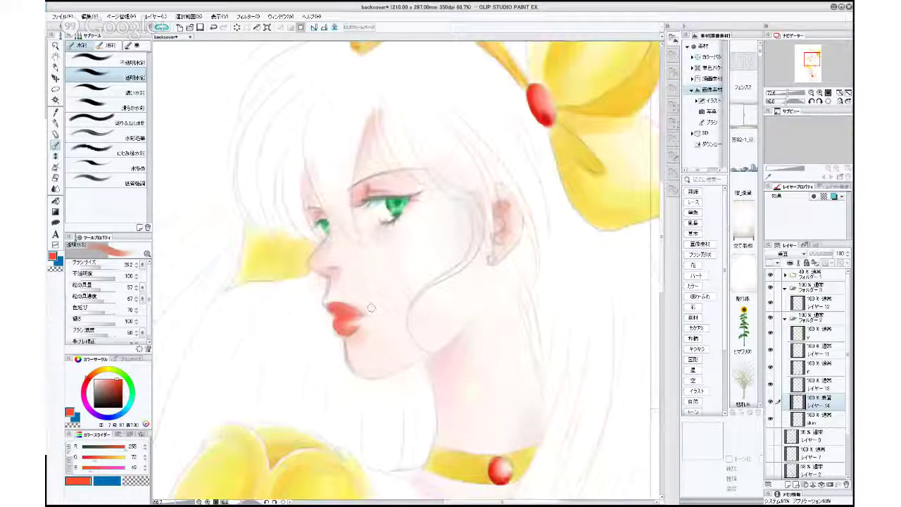
pyautogui.scroll(-1, 371, 307)
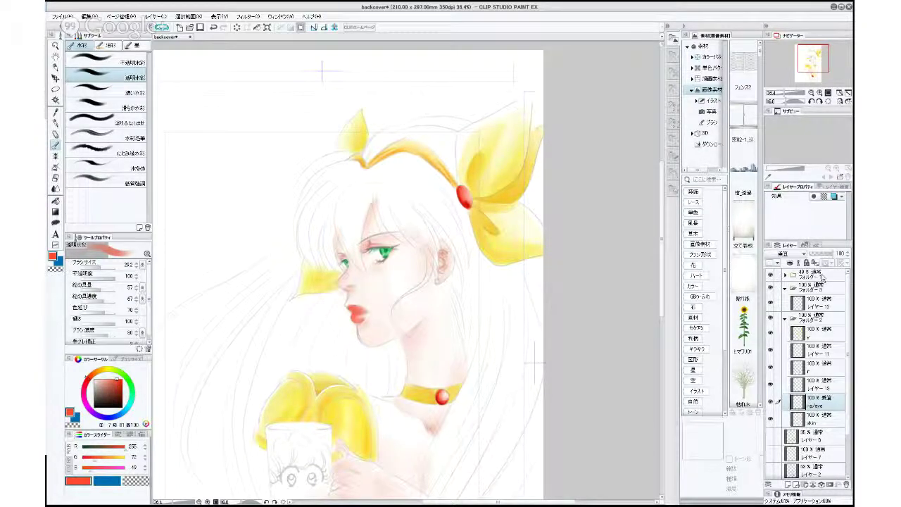
# Lay a first golden-yellow wash on the fringe, on the layer inside Folder 3, at brush size 158.3.
pyautogui.click(827, 307)
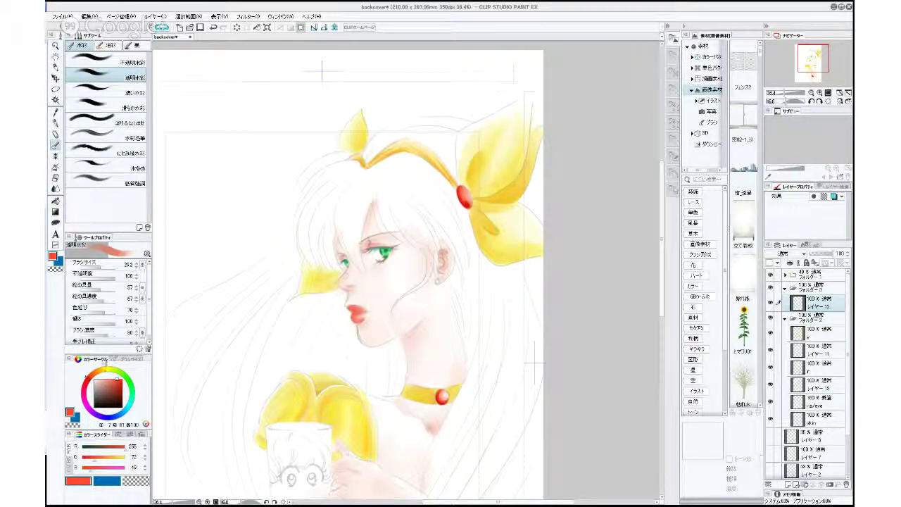
pyautogui.click(104, 369)
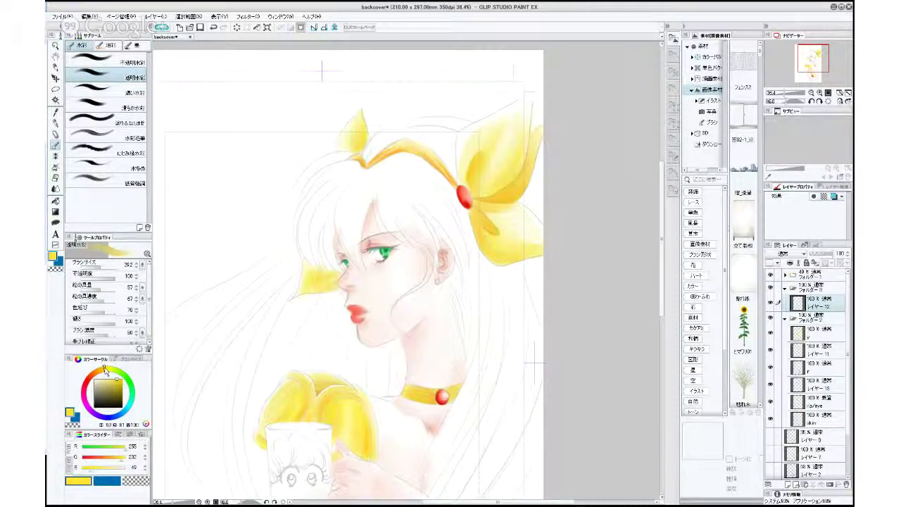
pyautogui.click(118, 383)
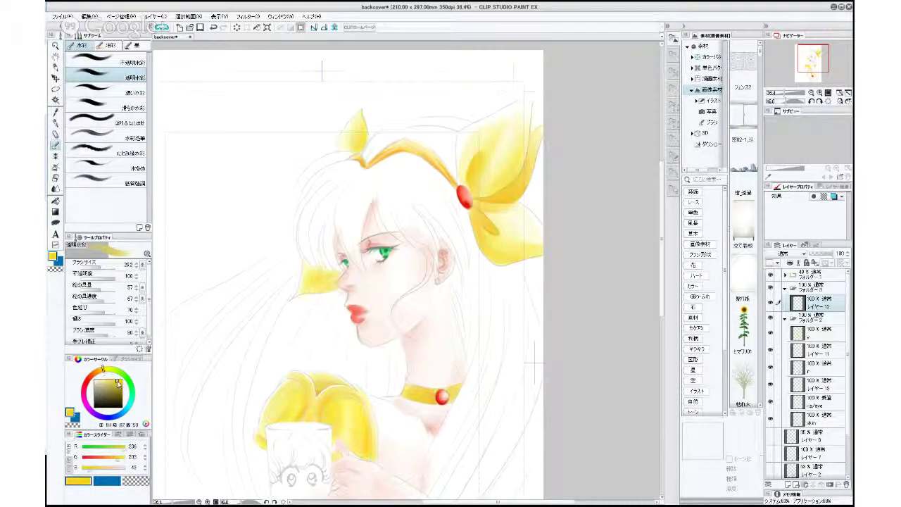
pyautogui.click(104, 369)
pyautogui.moveTo(99, 266); pyautogui.dragTo(108, 267)
pyautogui.moveTo(372, 194); pyautogui.dragTo(359, 229)
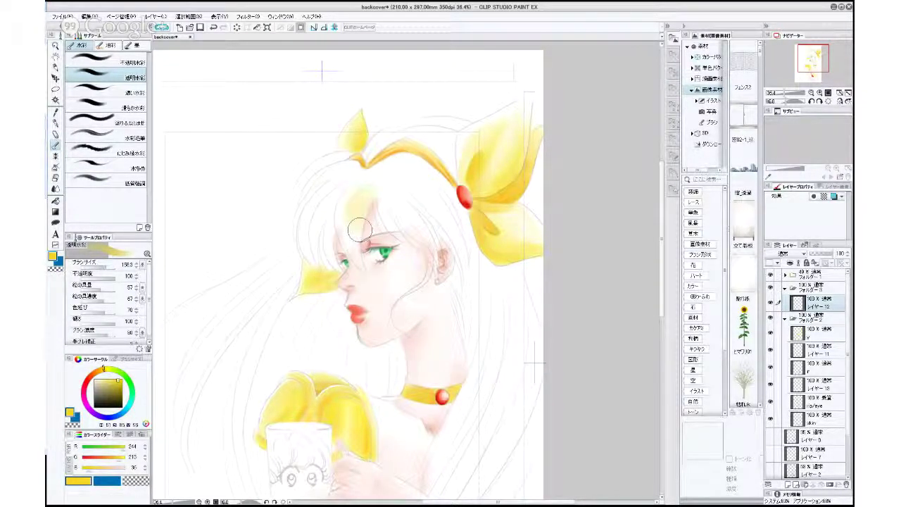
# Hide Folder 2 and build up the yellow down the central fringe lock with the brush size reduced to 76.7.
pyautogui.click(770, 321)
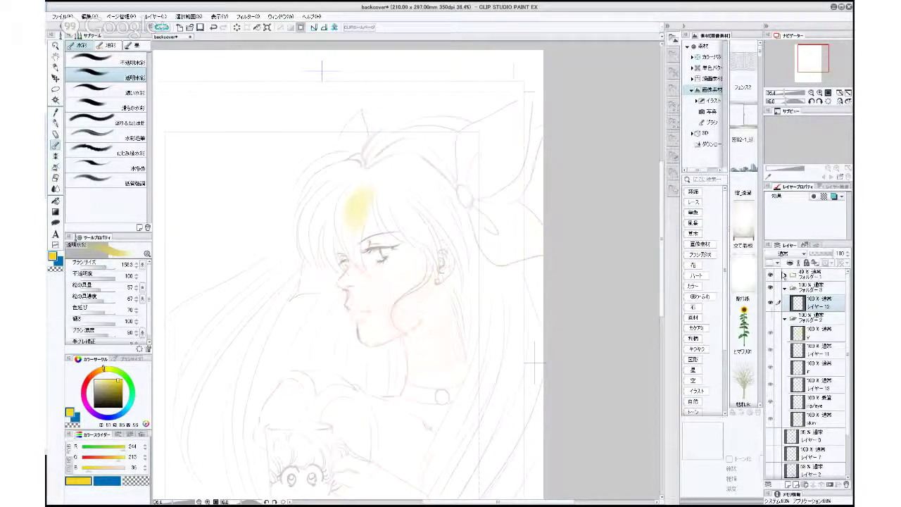
pyautogui.moveTo(108, 266); pyautogui.dragTo(104, 269)
pyautogui.moveTo(364, 210)
pyautogui.mouseDown()
pyautogui.moveTo(356, 247)
pyautogui.moveTo(363, 270)
pyautogui.mouseUp()
pyautogui.moveTo(350, 190); pyautogui.dragTo(346, 239)
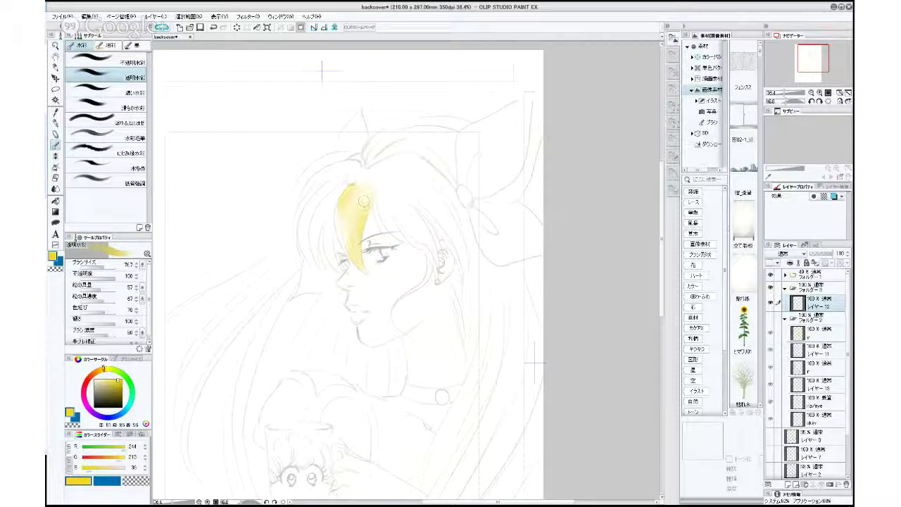
# Strengthen the central fringe lock with a brighter yellow at brush size 47.3 and colour the neighbouring fringe strands above the far eye.
pyautogui.moveTo(103, 268); pyautogui.dragTo(101, 268)
pyautogui.click(119, 379)
pyautogui.moveTo(370, 193); pyautogui.dragTo(364, 269)
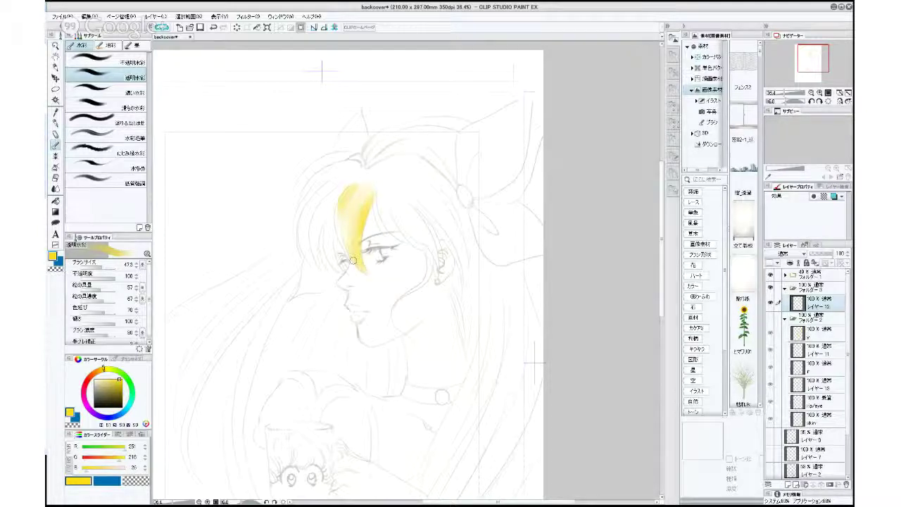
pyautogui.moveTo(357, 196); pyautogui.dragTo(356, 208)
pyautogui.moveTo(326, 238)
pyautogui.mouseDown()
pyautogui.moveTo(336, 262)
pyautogui.moveTo(335, 238)
pyautogui.moveTo(343, 267)
pyautogui.mouseUp()
pyautogui.moveTo(331, 232)
pyautogui.mouseDown()
pyautogui.moveTo(329, 206)
pyautogui.moveTo(318, 240)
pyautogui.moveTo(333, 205)
pyautogui.moveTo(313, 226)
pyautogui.moveTo(317, 258)
pyautogui.moveTo(319, 233)
pyautogui.mouseUp()
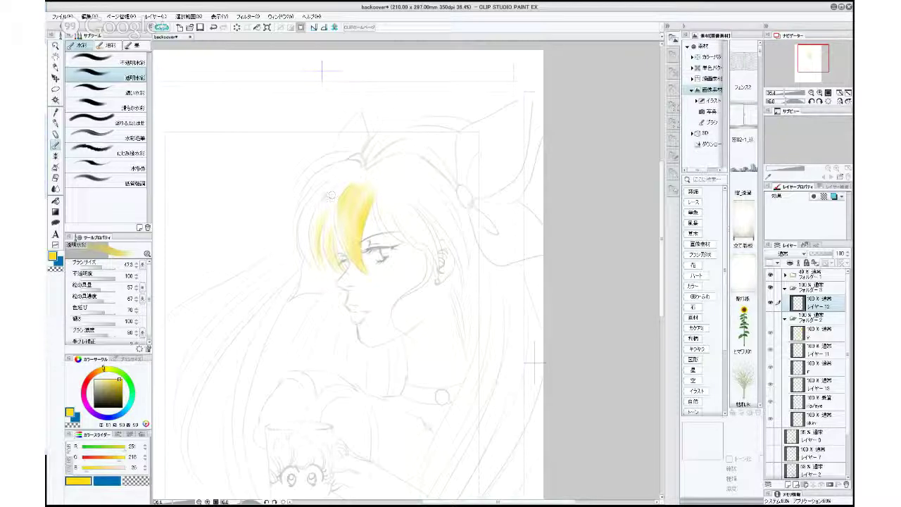
# Colour the outer fringe strands on the face's far side and the hair up to the parting, raising the brush size to 86.6.
pyautogui.moveTo(319, 200); pyautogui.dragTo(304, 220)
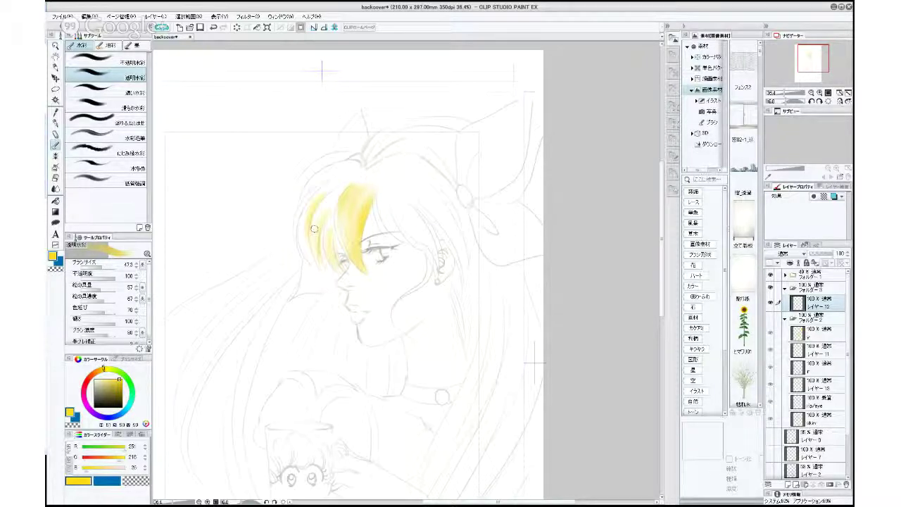
pyautogui.click(106, 265)
pyautogui.moveTo(324, 199)
pyautogui.mouseDown()
pyautogui.moveTo(317, 233)
pyautogui.moveTo(312, 209)
pyautogui.moveTo(313, 256)
pyautogui.moveTo(302, 234)
pyautogui.moveTo(313, 202)
pyautogui.mouseUp()
pyautogui.moveTo(332, 155)
pyautogui.mouseDown()
pyautogui.moveTo(352, 161)
pyautogui.moveTo(349, 181)
pyautogui.moveTo(353, 164)
pyautogui.moveTo(342, 164)
pyautogui.moveTo(357, 171)
pyautogui.moveTo(350, 164)
pyautogui.moveTo(339, 173)
pyautogui.moveTo(351, 169)
pyautogui.moveTo(342, 176)
pyautogui.moveTo(345, 158)
pyautogui.moveTo(311, 171)
pyautogui.mouseUp()
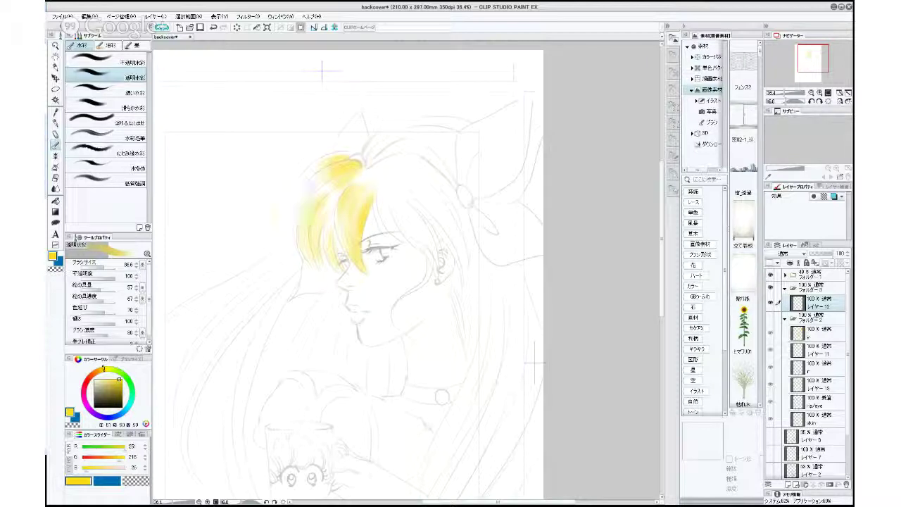
# Fill the pale gaps between the far-side fringe strands at brush size 41.9 and tint the hair at the parting.
pyautogui.moveTo(105, 268); pyautogui.dragTo(102, 267)
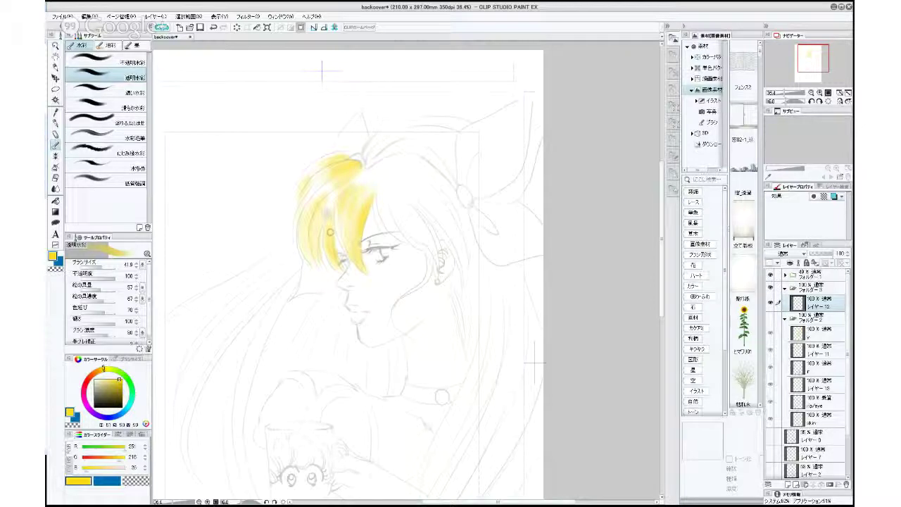
pyautogui.moveTo(334, 201); pyautogui.dragTo(324, 216)
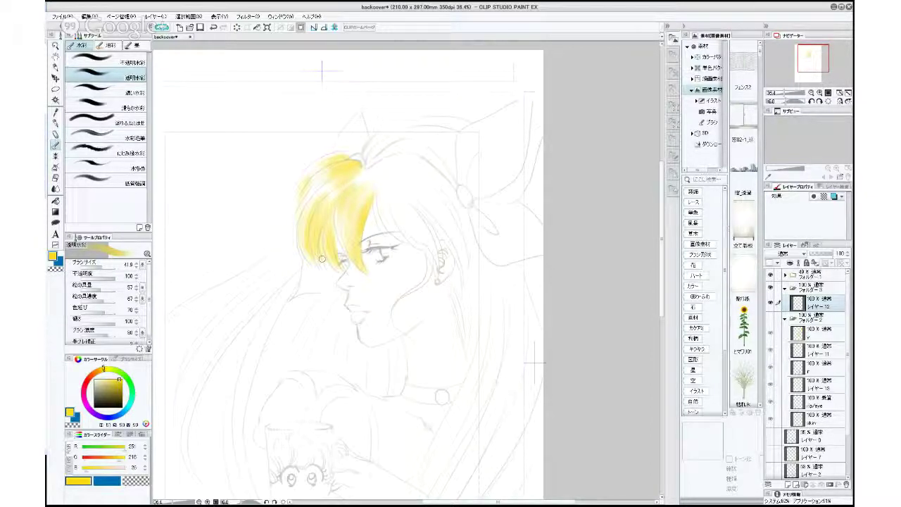
pyautogui.click(103, 266)
pyautogui.moveTo(370, 166)
pyautogui.mouseDown()
pyautogui.moveTo(356, 181)
pyautogui.moveTo(369, 174)
pyautogui.mouseUp()
# Choose a brighter yellow (RGB 255, 231, 23) and wash the near-side hair from parting to behind the ear at brush size 124.3.
pyautogui.click(119, 379)
pyautogui.click(105, 368)
pyautogui.moveTo(108, 359); pyautogui.dragTo(106, 358)
pyautogui.click(106, 266)
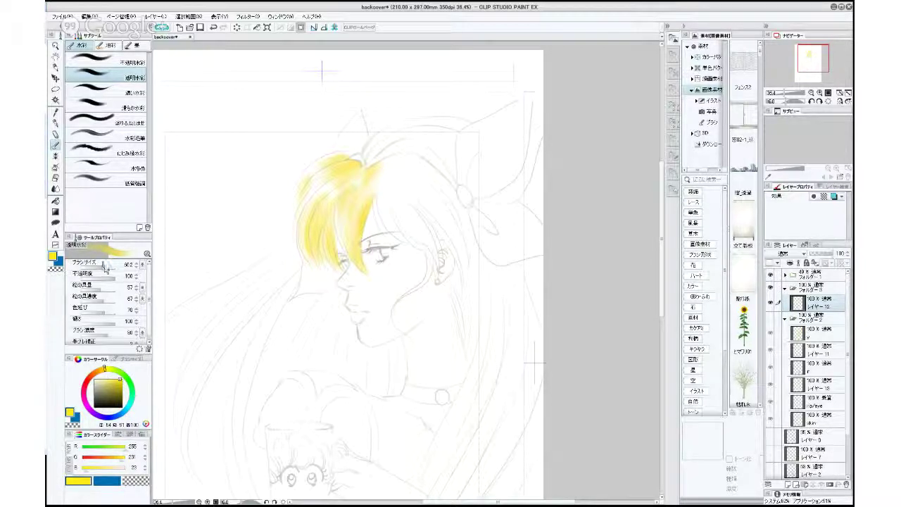
pyautogui.moveTo(378, 169)
pyautogui.mouseDown()
pyautogui.moveTo(363, 183)
pyautogui.moveTo(386, 167)
pyautogui.moveTo(363, 179)
pyautogui.moveTo(368, 191)
pyautogui.moveTo(392, 167)
pyautogui.moveTo(387, 197)
pyautogui.moveTo(381, 185)
pyautogui.moveTo(390, 185)
pyautogui.moveTo(378, 180)
pyautogui.moveTo(395, 229)
pyautogui.moveTo(403, 211)
pyautogui.moveTo(389, 164)
pyautogui.moveTo(421, 227)
pyautogui.moveTo(441, 226)
pyautogui.moveTo(461, 274)
pyautogui.mouseUp()
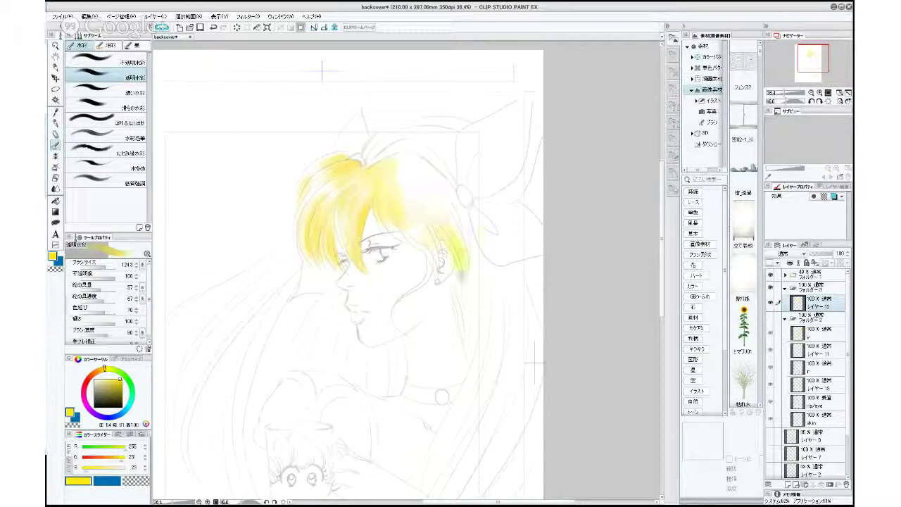
pyautogui.moveTo(422, 198)
pyautogui.mouseDown()
pyautogui.moveTo(404, 175)
pyautogui.moveTo(417, 195)
pyautogui.moveTo(388, 172)
pyautogui.moveTo(422, 179)
pyautogui.moveTo(392, 165)
pyautogui.moveTo(424, 174)
pyautogui.moveTo(413, 164)
pyautogui.moveTo(427, 182)
pyautogui.mouseUp()
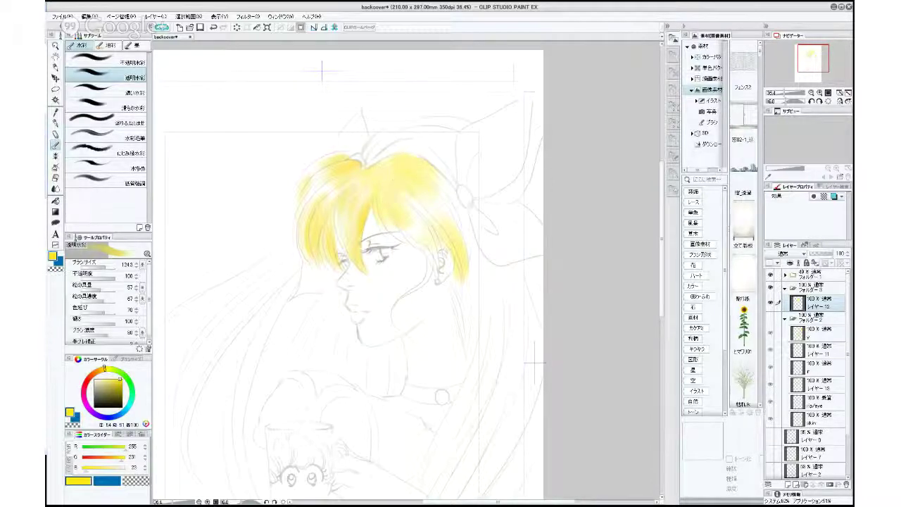
# Strengthen the yellow along the near-side crown and the top of the fringe with a smaller brush.
pyautogui.moveTo(106, 267); pyautogui.dragTo(104, 267)
pyautogui.moveTo(386, 170); pyautogui.dragTo(451, 202)
pyautogui.moveTo(431, 173); pyautogui.dragTo(457, 198)
pyautogui.moveTo(398, 159)
pyautogui.mouseDown()
pyautogui.moveTo(443, 178)
pyautogui.moveTo(384, 164)
pyautogui.moveTo(371, 174)
pyautogui.moveTo(368, 197)
pyautogui.mouseUp()
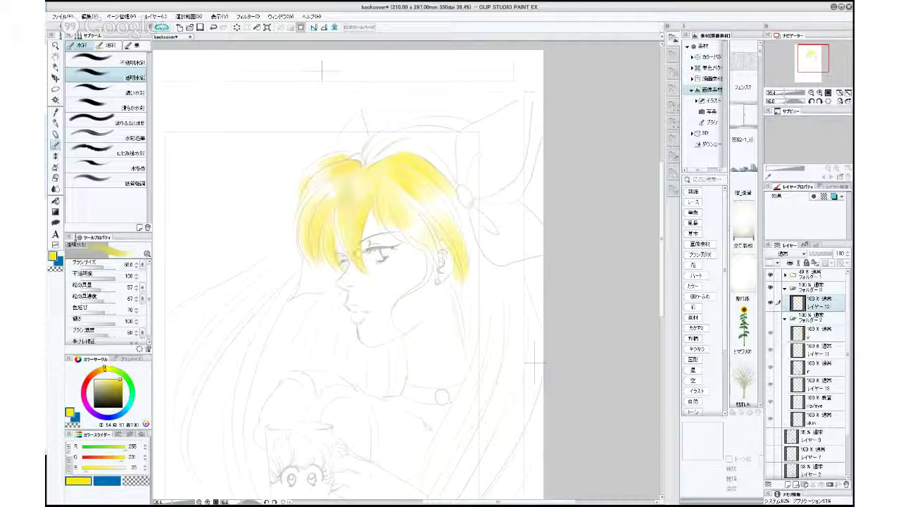
# Build up yellow on the strands above and behind the ear and along the near-side fringe from the parting.
pyautogui.moveTo(401, 234)
pyautogui.mouseDown()
pyautogui.moveTo(422, 249)
pyautogui.moveTo(443, 246)
pyautogui.mouseUp()
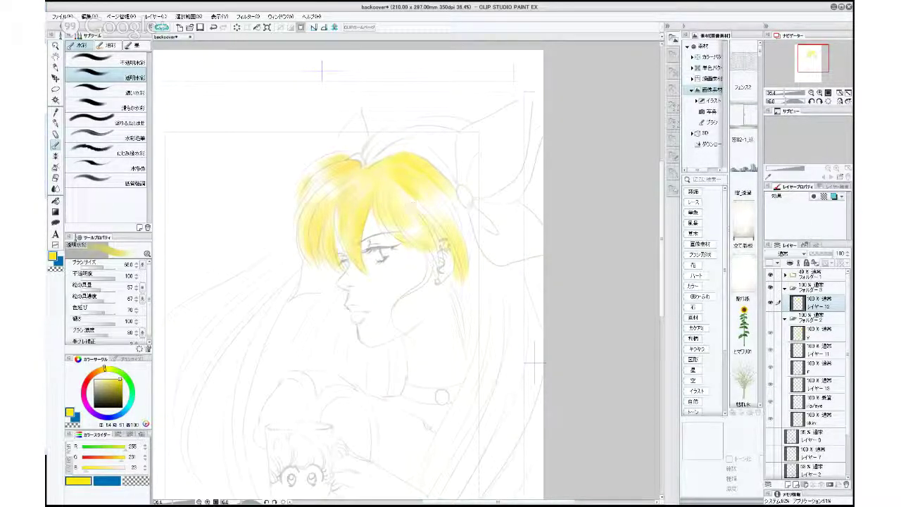
pyautogui.moveTo(411, 202)
pyautogui.mouseDown()
pyautogui.moveTo(437, 226)
pyautogui.moveTo(451, 206)
pyautogui.moveTo(461, 231)
pyautogui.moveTo(455, 204)
pyautogui.moveTo(464, 244)
pyautogui.moveTo(444, 207)
pyautogui.moveTo(458, 250)
pyautogui.mouseUp()
pyautogui.moveTo(386, 174)
pyautogui.mouseDown()
pyautogui.moveTo(402, 182)
pyautogui.moveTo(387, 176)
pyautogui.moveTo(399, 202)
pyautogui.moveTo(387, 213)
pyautogui.moveTo(395, 238)
pyautogui.mouseUp()
pyautogui.moveTo(374, 190); pyautogui.dragTo(374, 181)
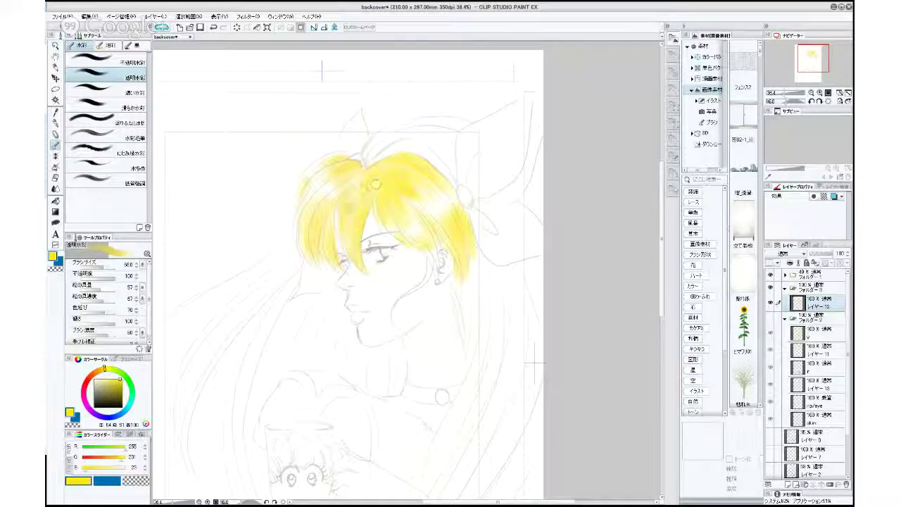
# Paint the thin lock in front of the ear at brush size 37.2 and its curved tip on the cheek at about 20.
pyautogui.moveTo(103, 270); pyautogui.dragTo(99, 270)
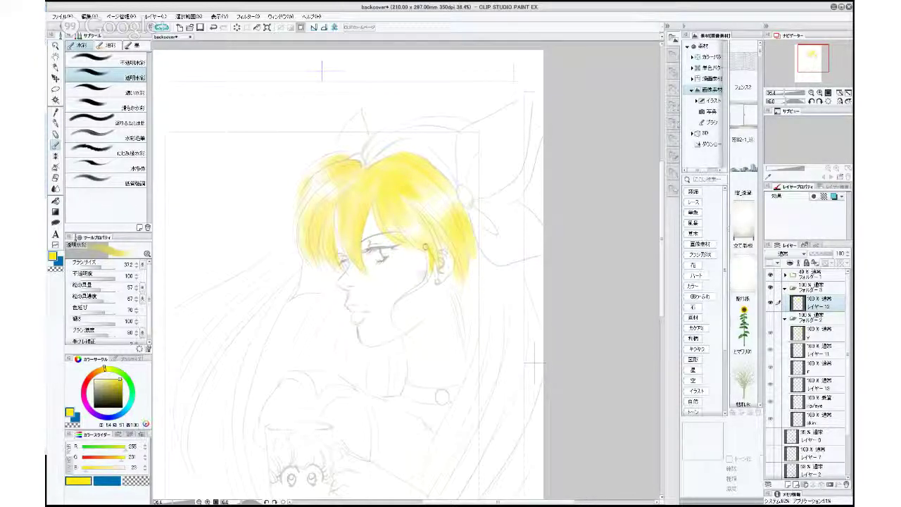
pyautogui.hotkey('ctrl', 'z')
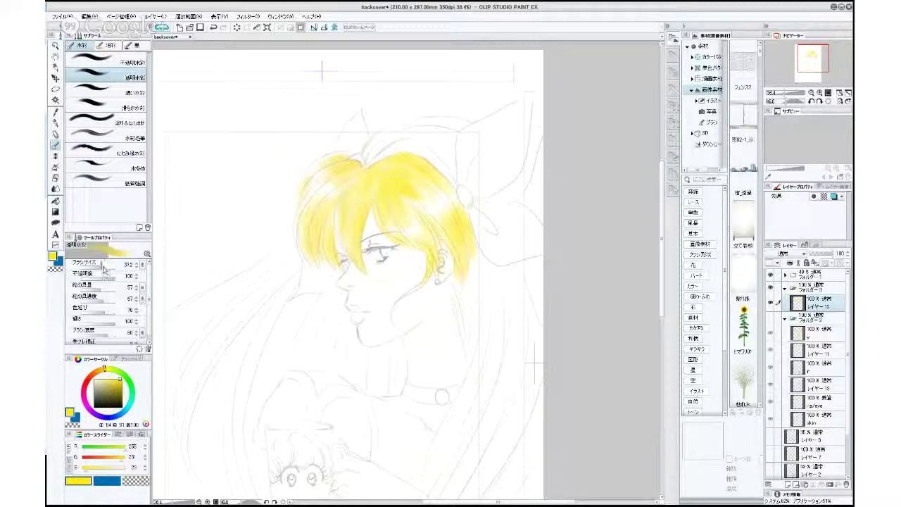
pyautogui.moveTo(103, 266); pyautogui.dragTo(94, 267)
pyautogui.click(98, 266)
pyautogui.moveTo(102, 266); pyautogui.dragTo(104, 272)
pyautogui.moveTo(416, 287); pyautogui.dragTo(401, 296)
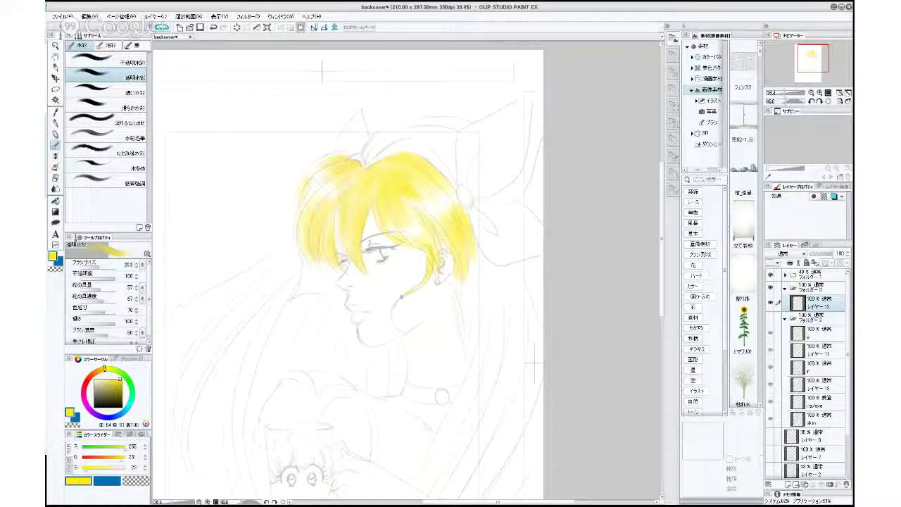
pyautogui.hotkey('ctrl', 'z')
pyautogui.moveTo(485, 398); pyautogui.dragTo(450, 375)
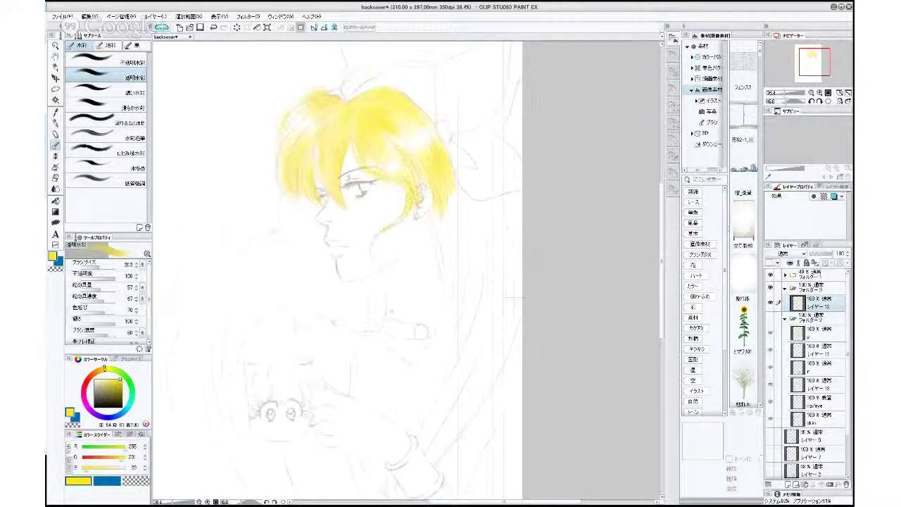